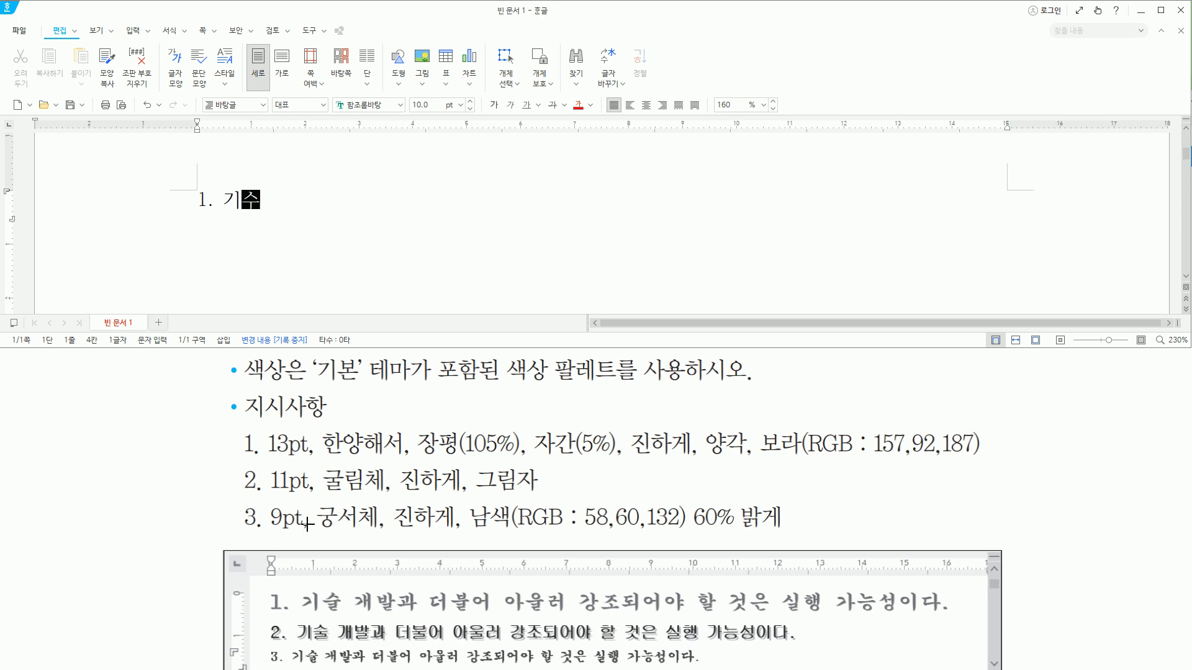
# - Complete numbered item 1 as "기술 개발과 더불어 아울러 강조되어야 할 것은 실행 가능성이다." and start item 2
pyautogui.write('과 더불ㄹ')
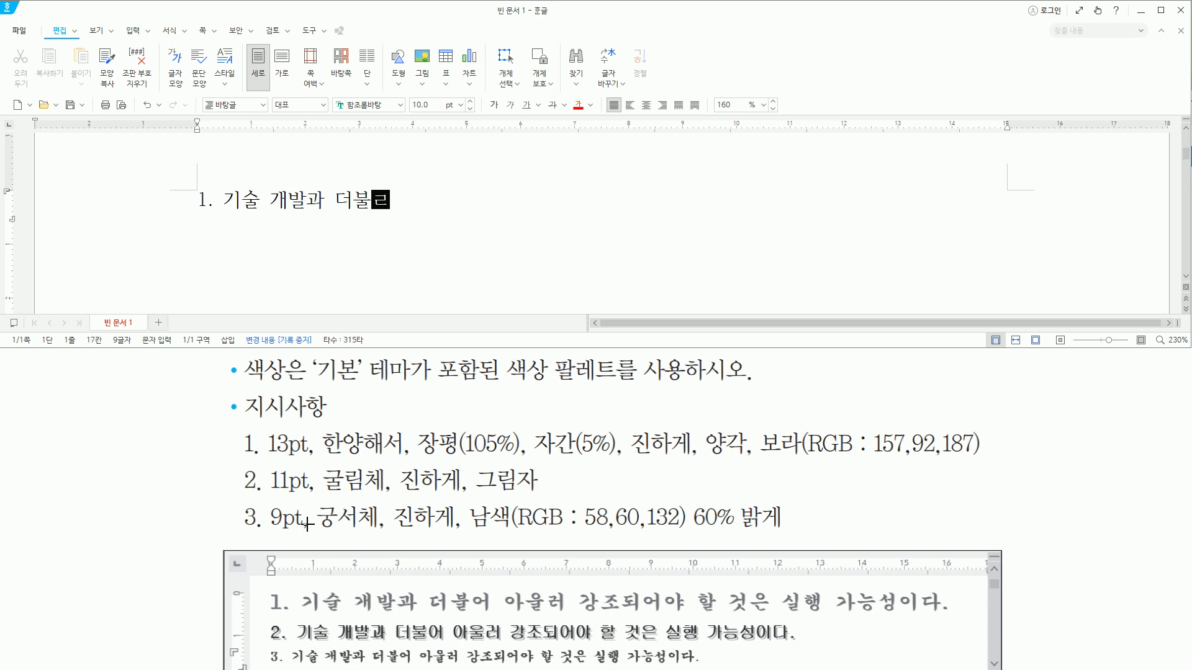
pyautogui.press('BackSpace')
pyautogui.write('어')
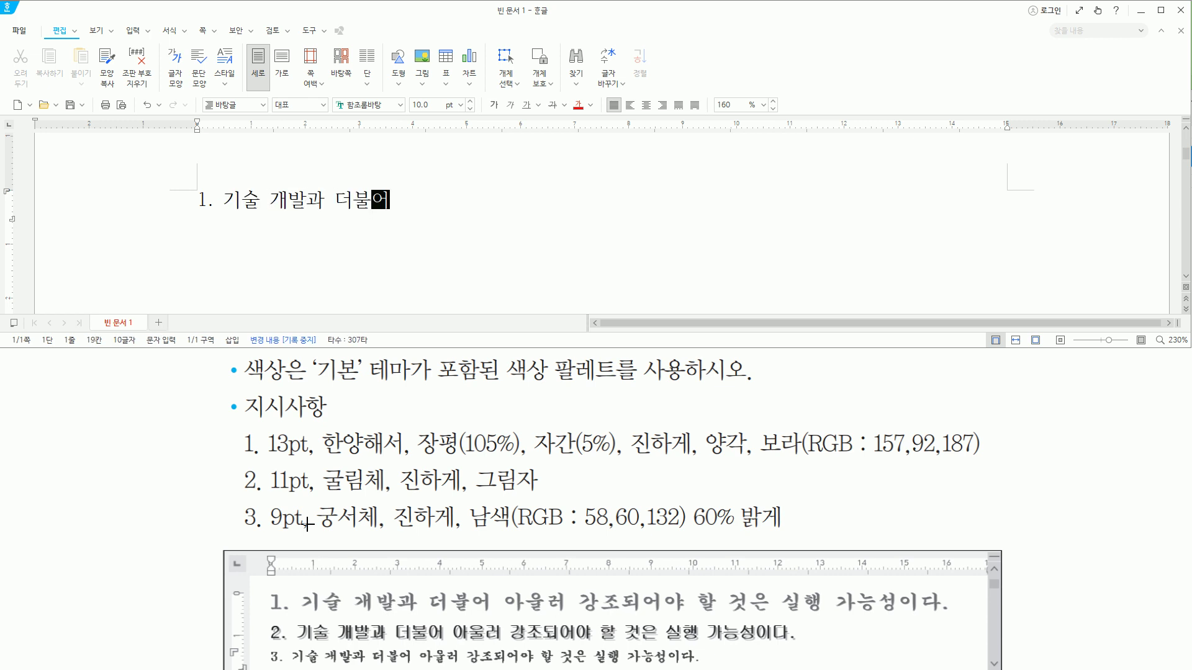
pyautogui.write(' 아우ㄹ러 강조')
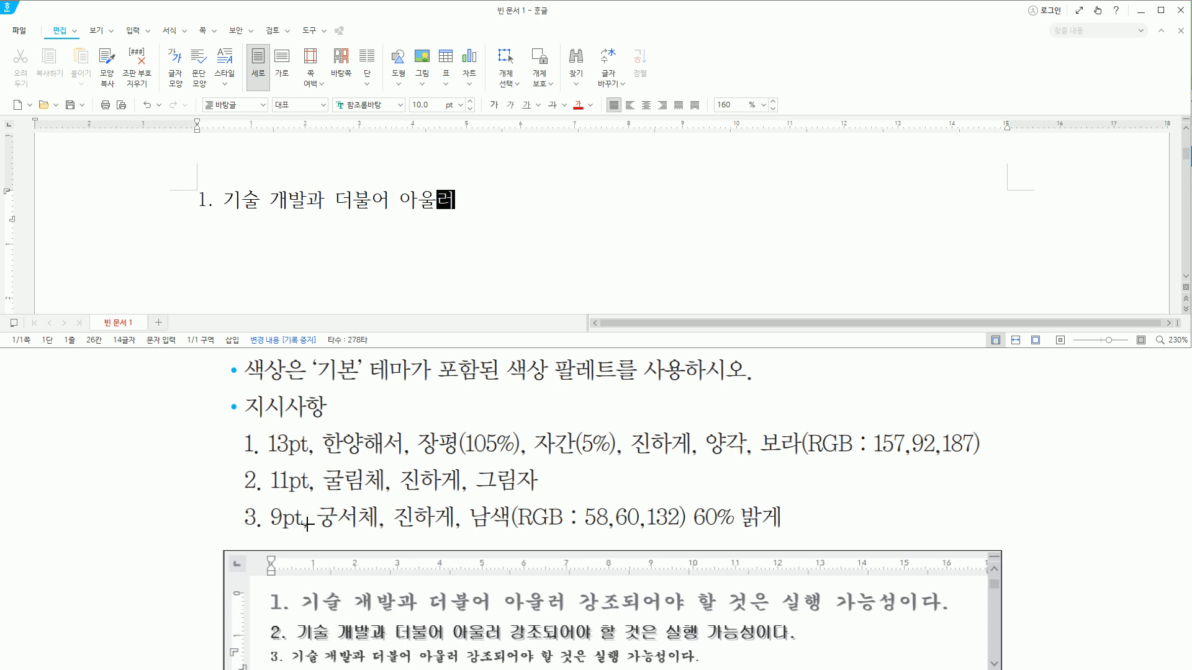
pyautogui.write('되어야 ')
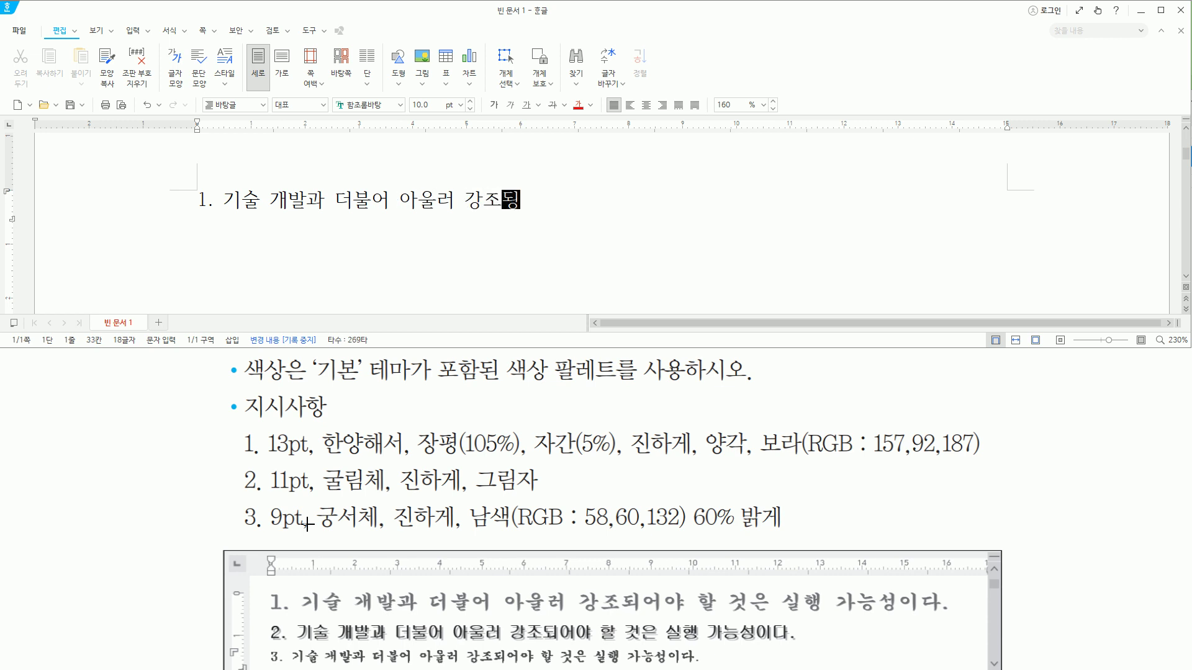
pyautogui.write('할')
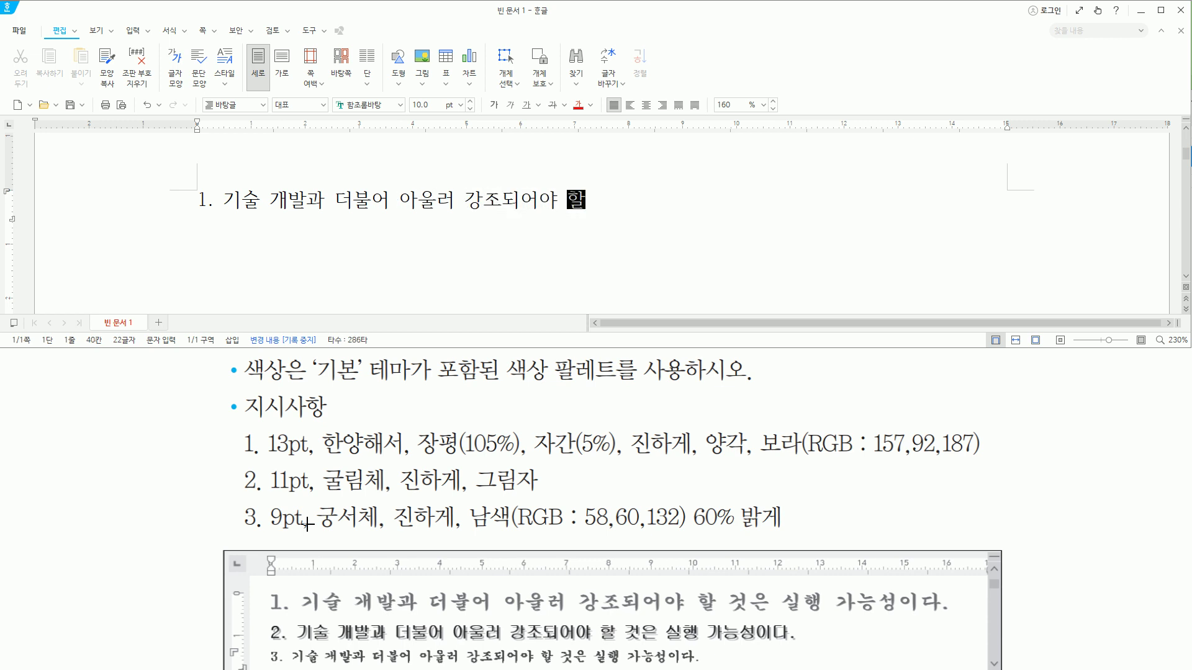
pyautogui.write(' 것ㅇㅡㄴ 실행 ')
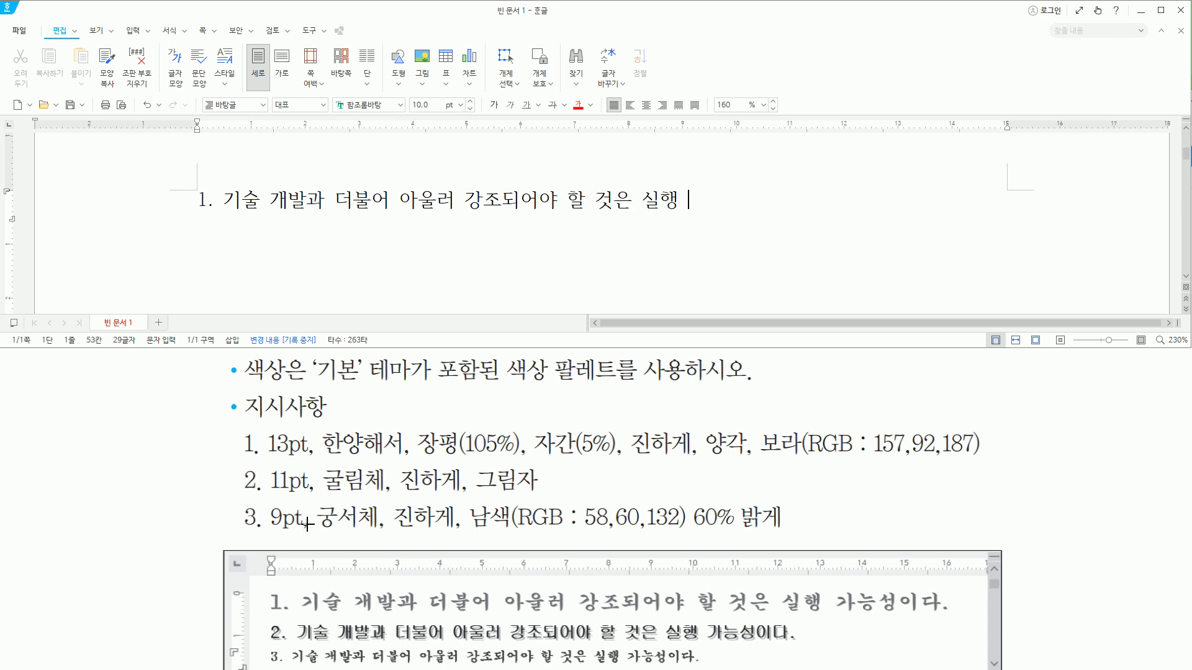
pyautogui.write('간ㅡㅇ성이다.')
pyautogui.press('Return')
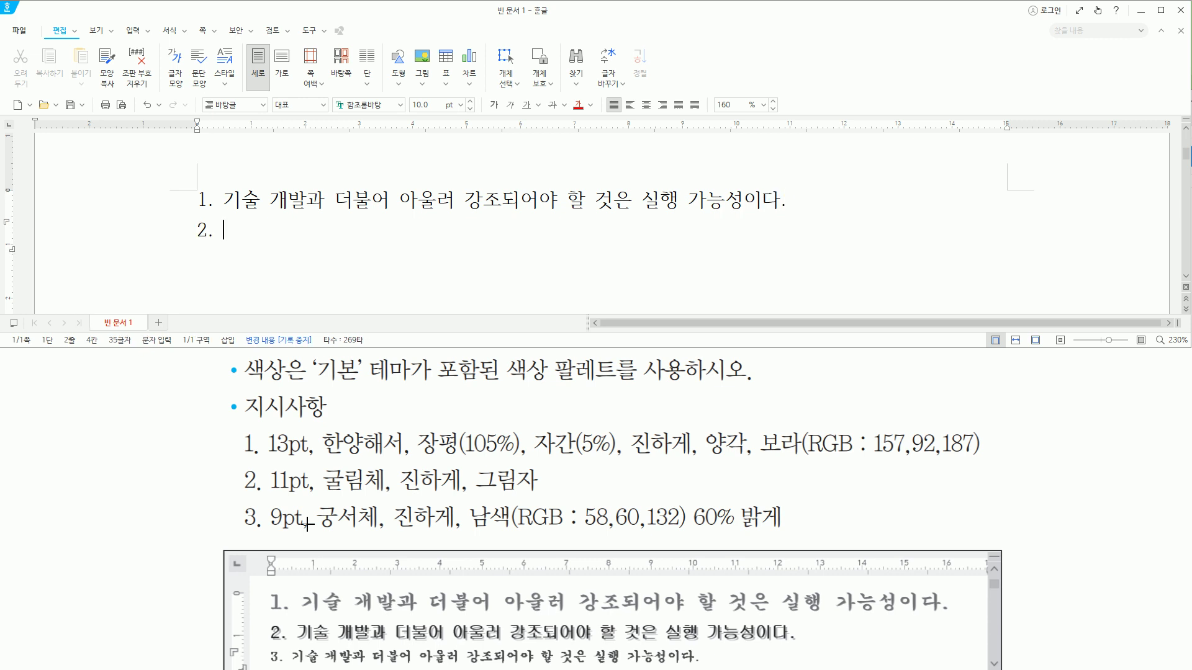
# - Copy the sentence of item 1 and paste it as the text of numbered items 2 and 3
pyautogui.press('Up')
pyautogui.moveTo(213, 181); pyautogui.dragTo(231, 216)
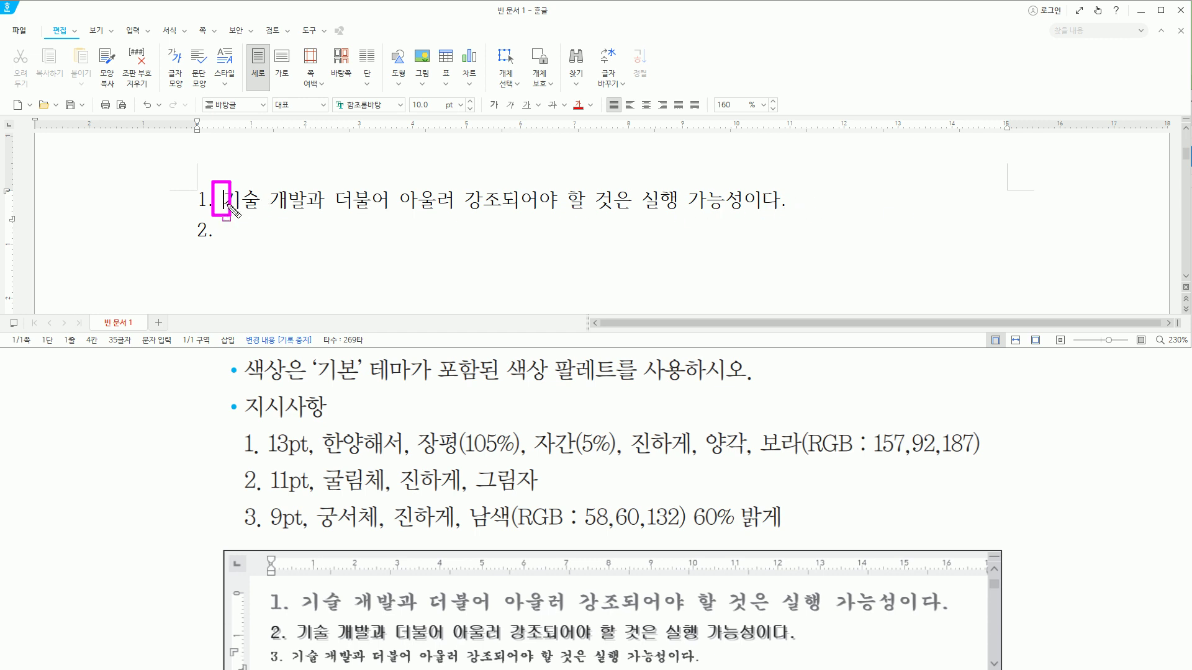
pyautogui.press('Escape')
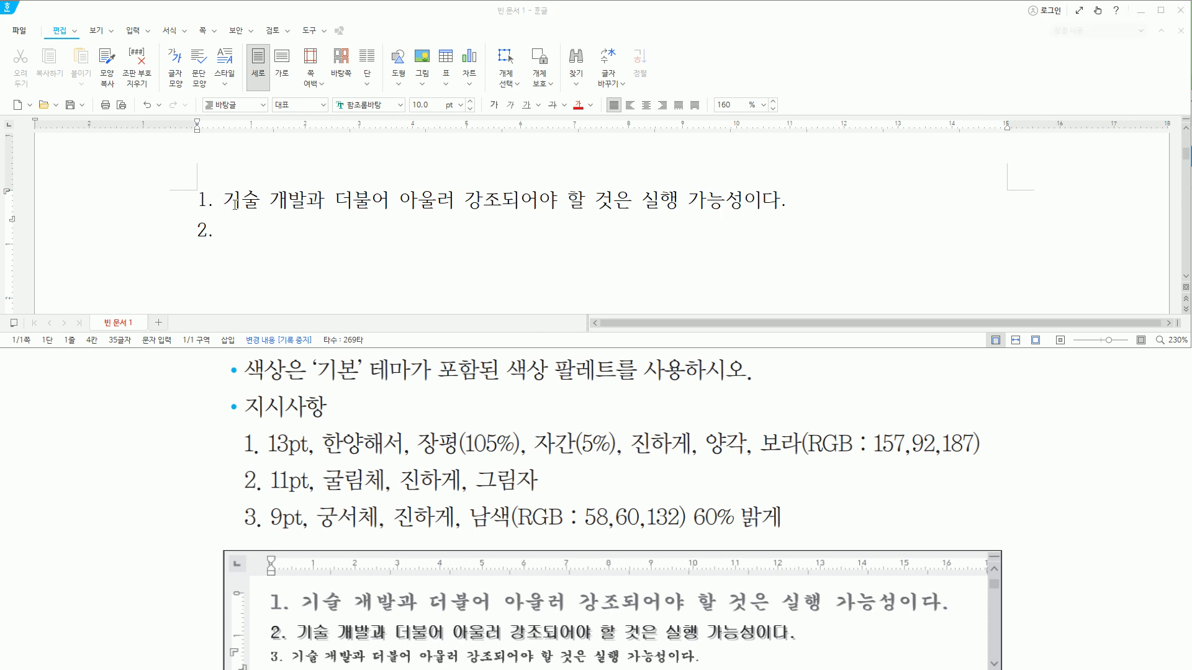
pyautogui.click(222, 200)
pyautogui.hotkey('shift', 'End')
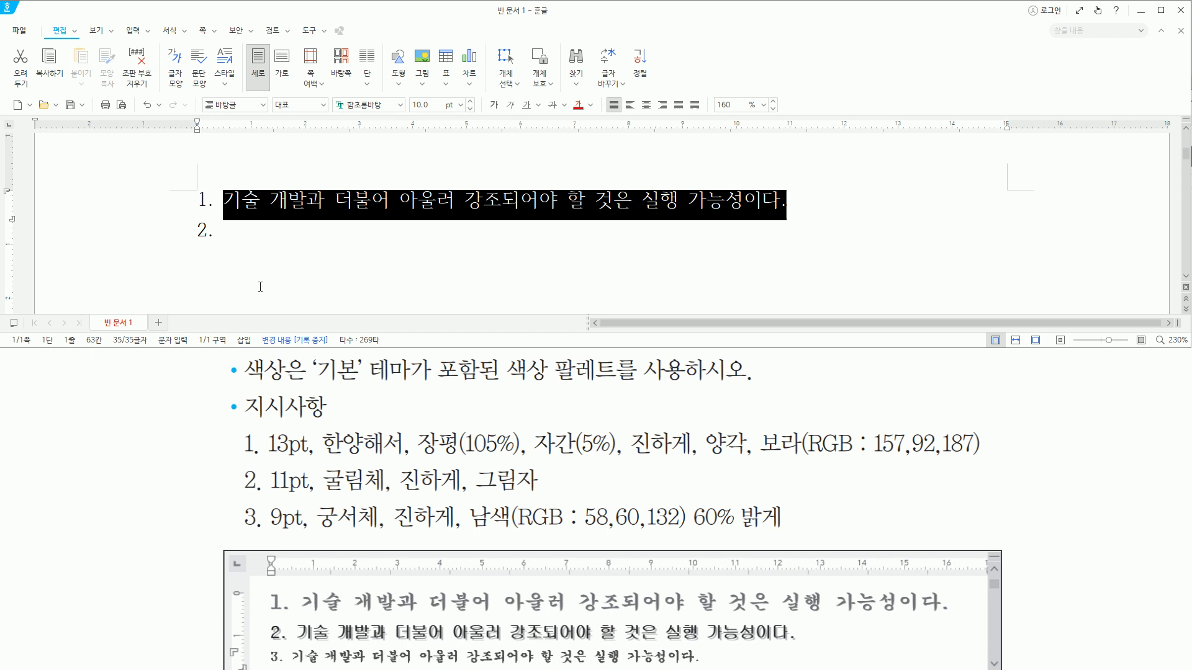
pyautogui.hotkey('ctrl', 'c')
pyautogui.click(260, 286)
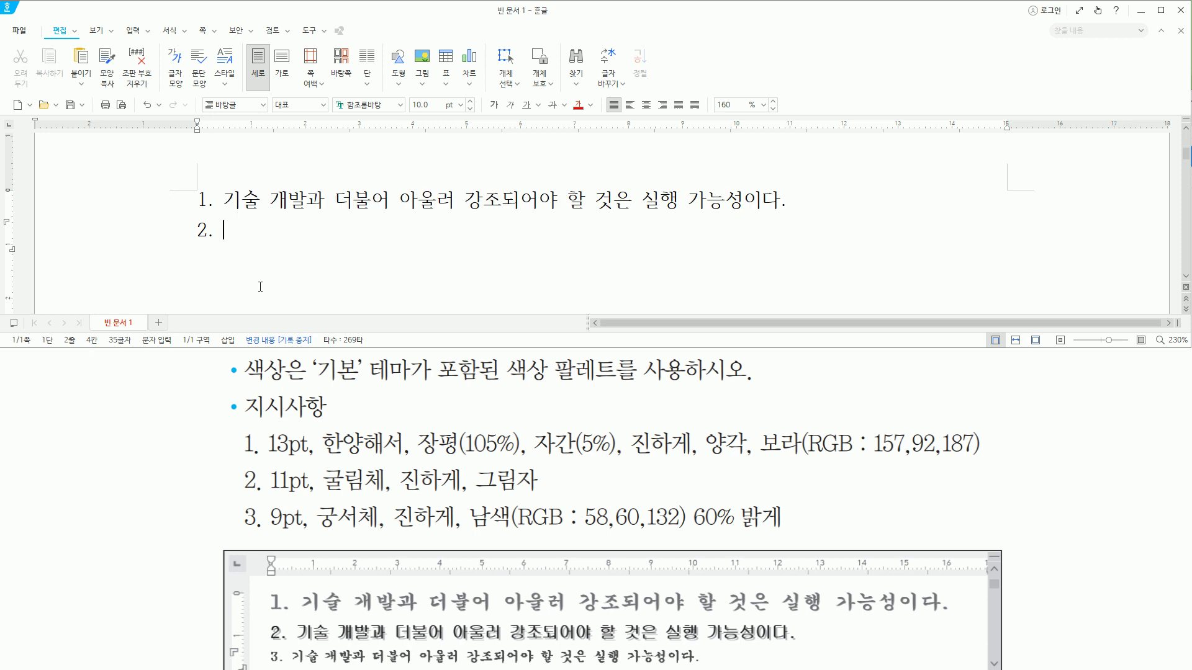
pyautogui.hotkey('ctrl', 'v')
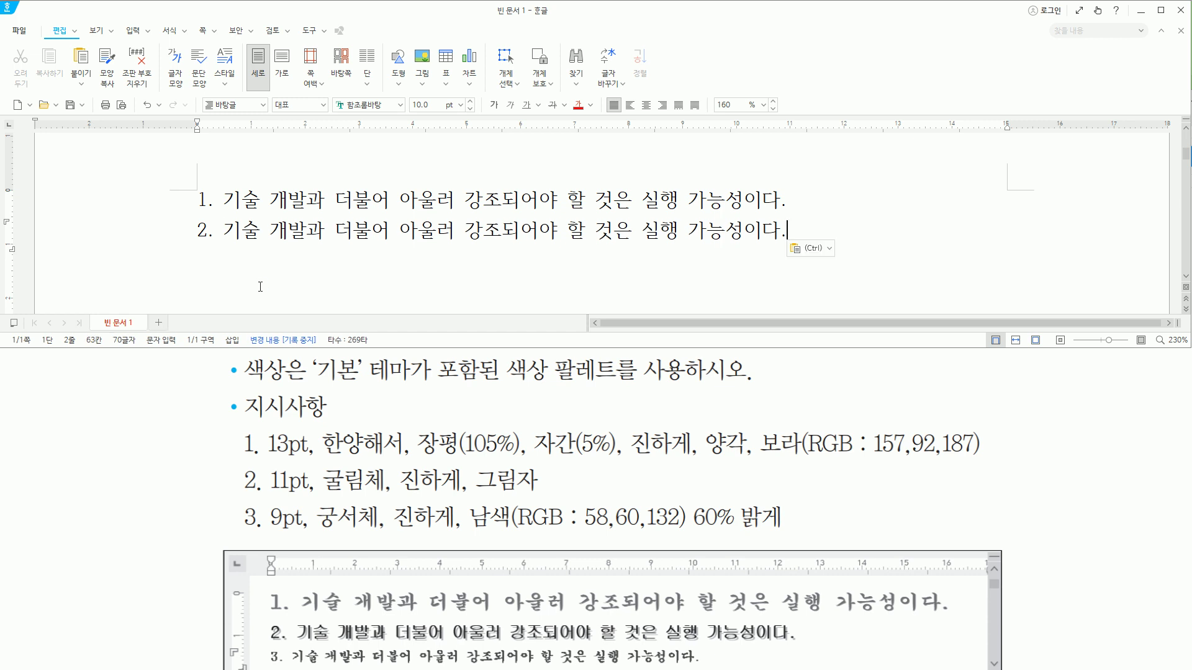
pyautogui.press('Return')
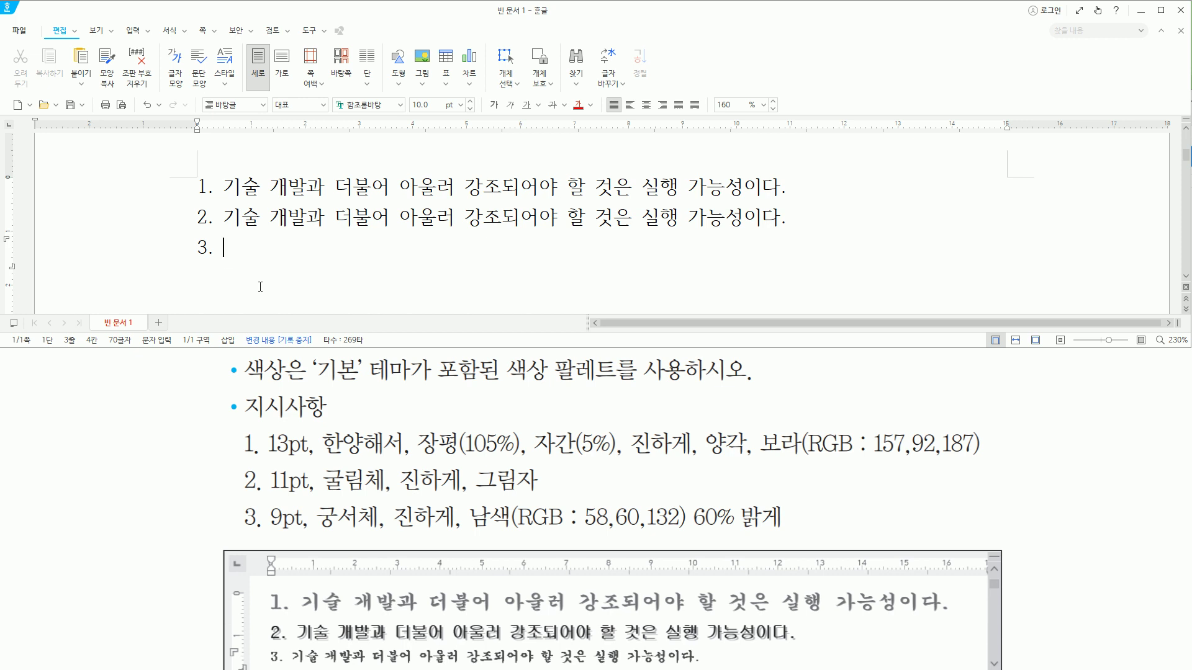
pyautogui.hotkey('ctrl', 'v')
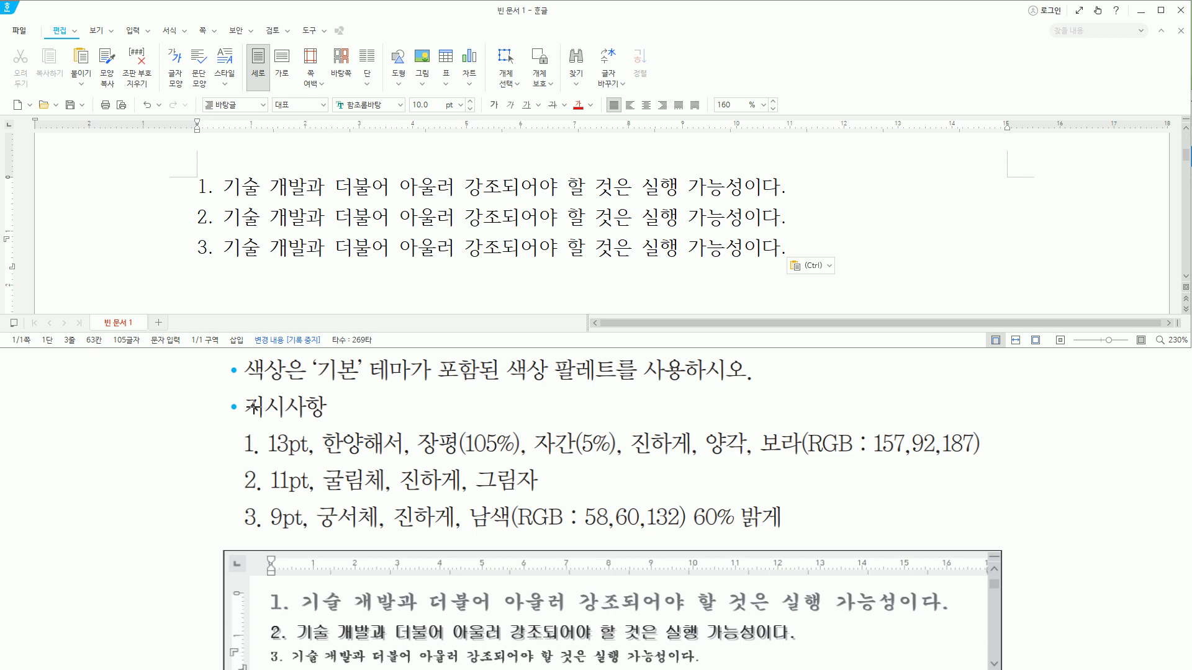
# - Select the sentence of item 1 and set its font to 한양해서 in the character formatting (글자 모양) settings
pyautogui.moveTo(241, 420); pyautogui.dragTo(327, 421)
pyautogui.press('Escape')
pyautogui.click(804, 242)
pyautogui.press('Up')
pyautogui.press('Up')
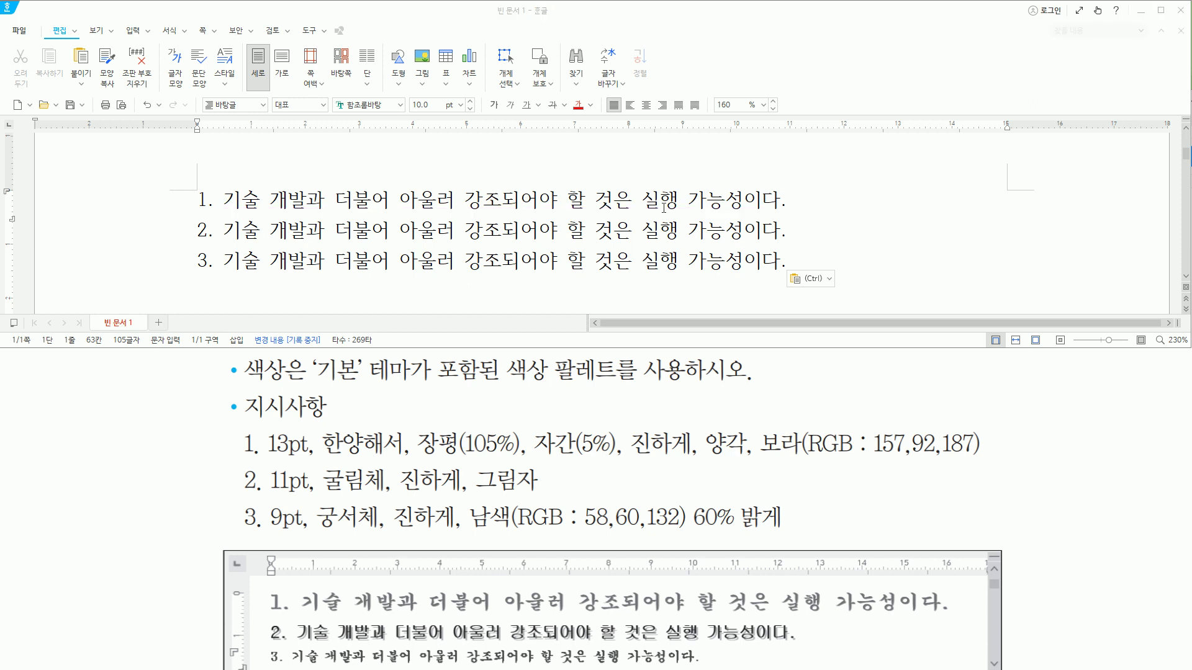
pyautogui.click(853, 211)
pyautogui.hotkey('shift', 'Home')
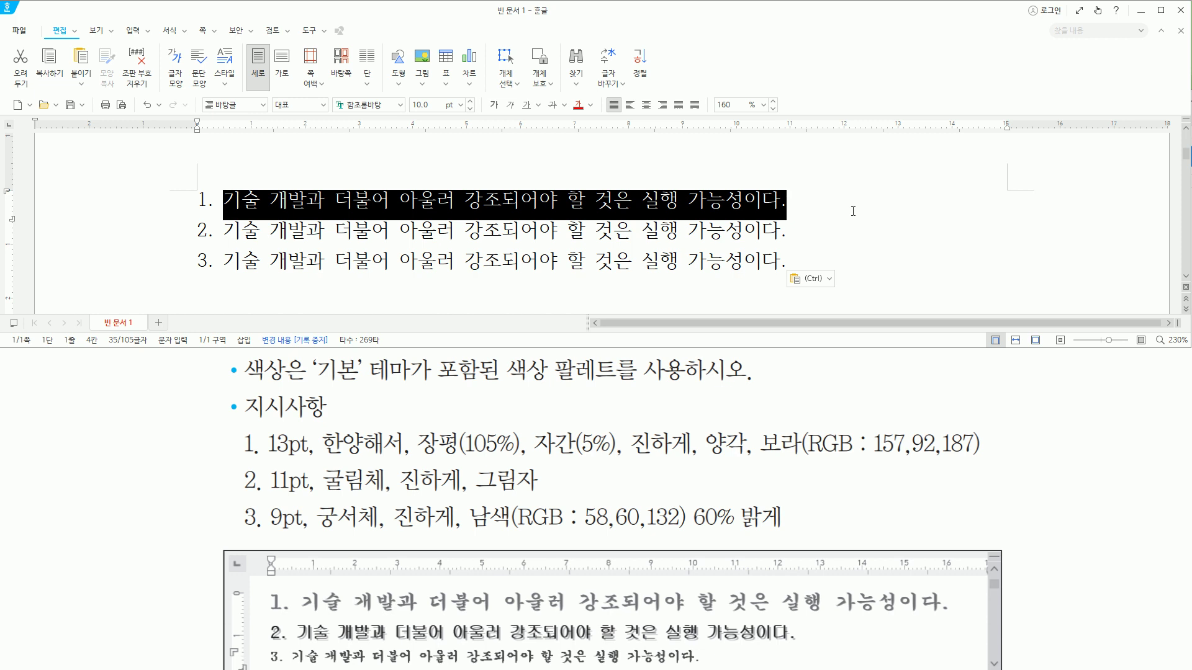
pyautogui.hotkey('alt', 'l')
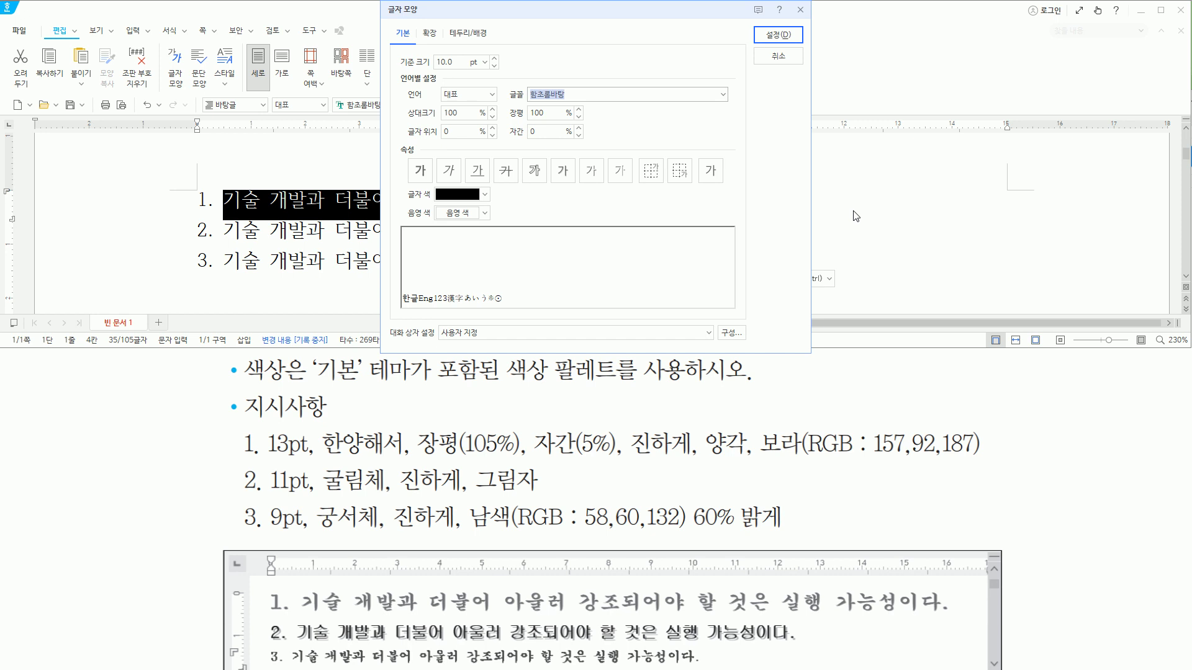
pyautogui.moveTo(322, 460); pyautogui.dragTo(404, 459)
pyautogui.press('Escape')
pyautogui.write('한양ㅎ')
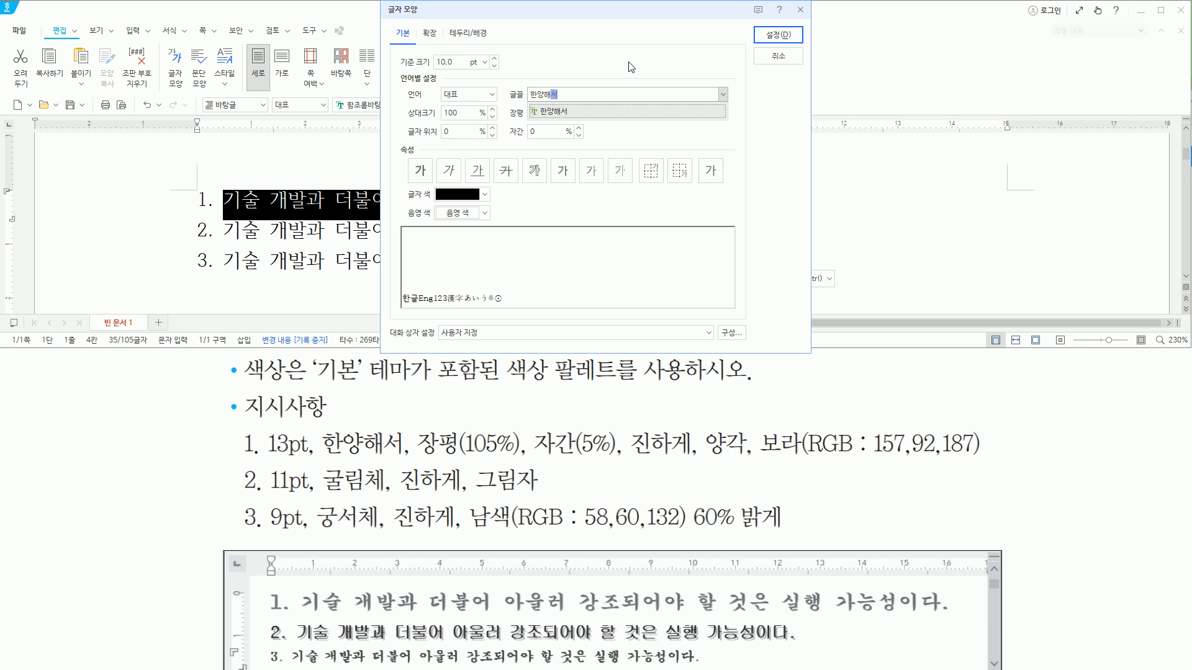
pyautogui.press('Return')
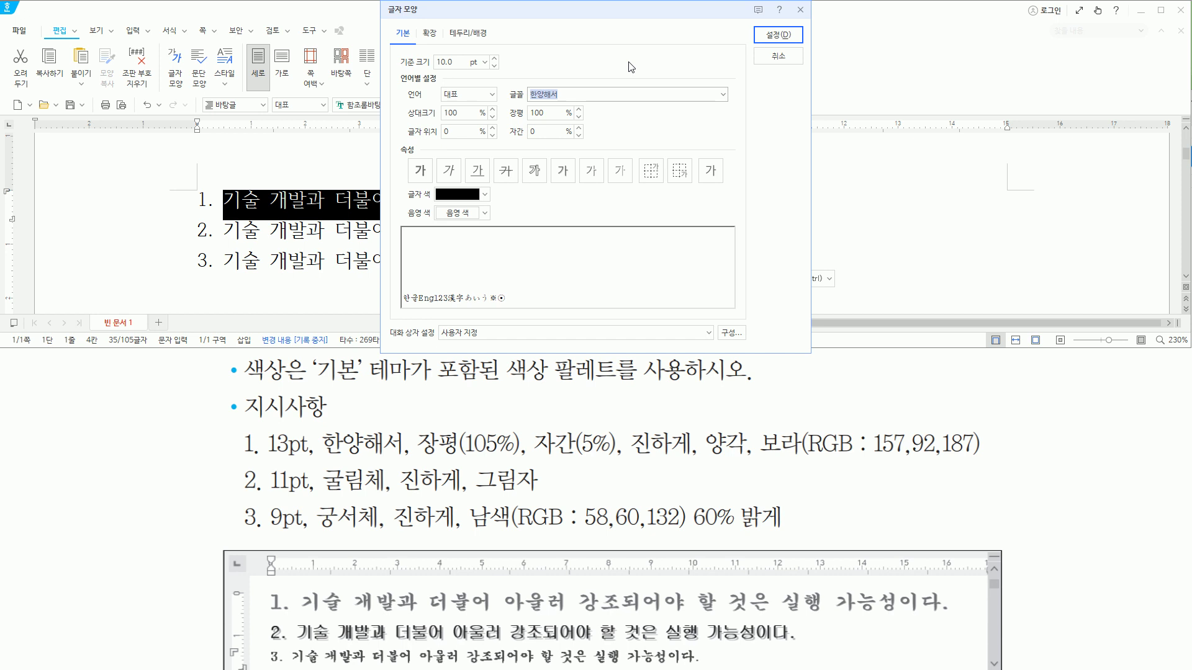
# - Set the base font size (기준 크기) of item 1's sentence to 13 pt
pyautogui.moveTo(265, 460); pyautogui.dragTo(309, 460)
pyautogui.press('Escape')
pyautogui.press('alt')
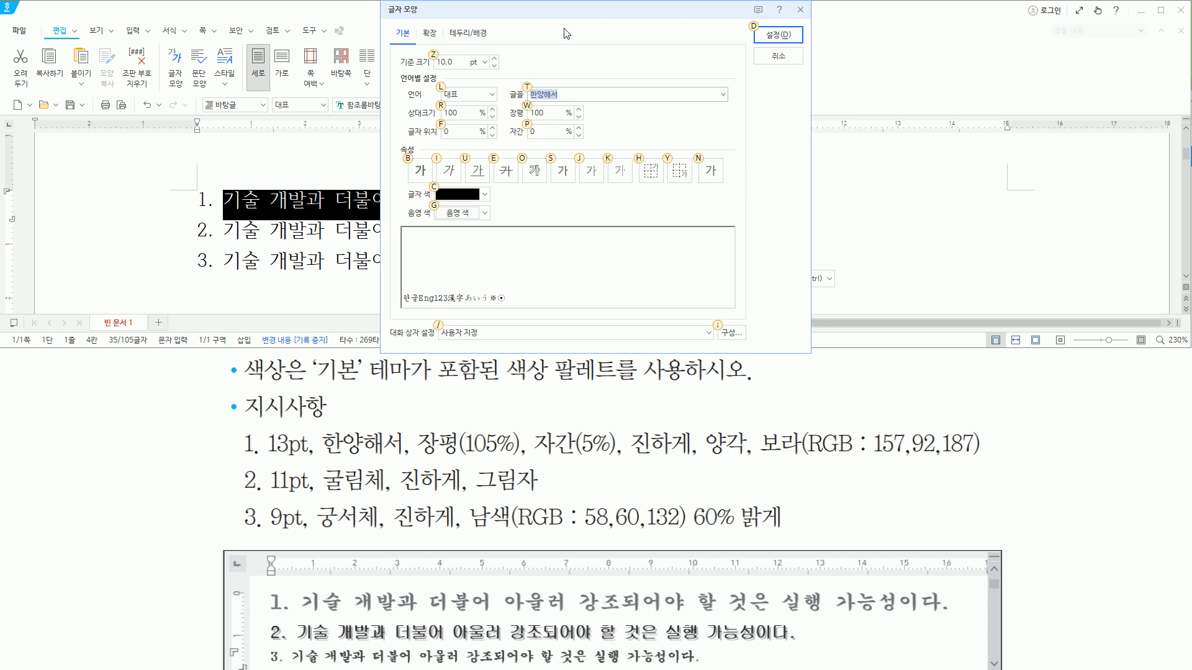
pyautogui.write('z13')
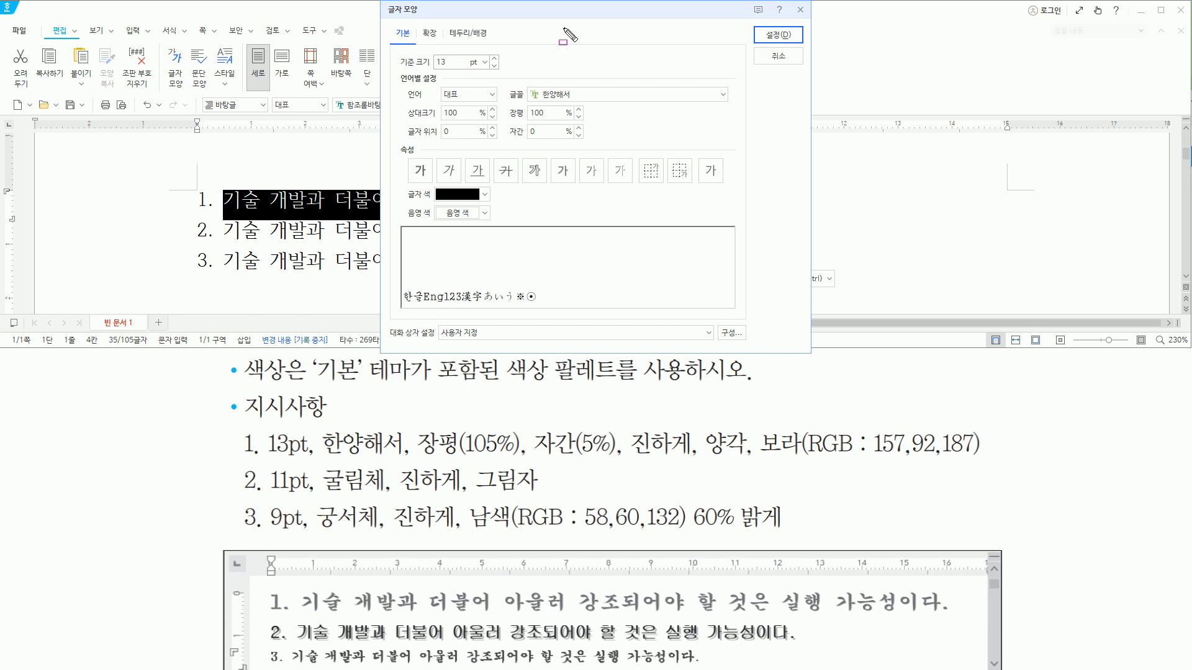
pyautogui.moveTo(419, 459); pyautogui.dragTo(617, 457)
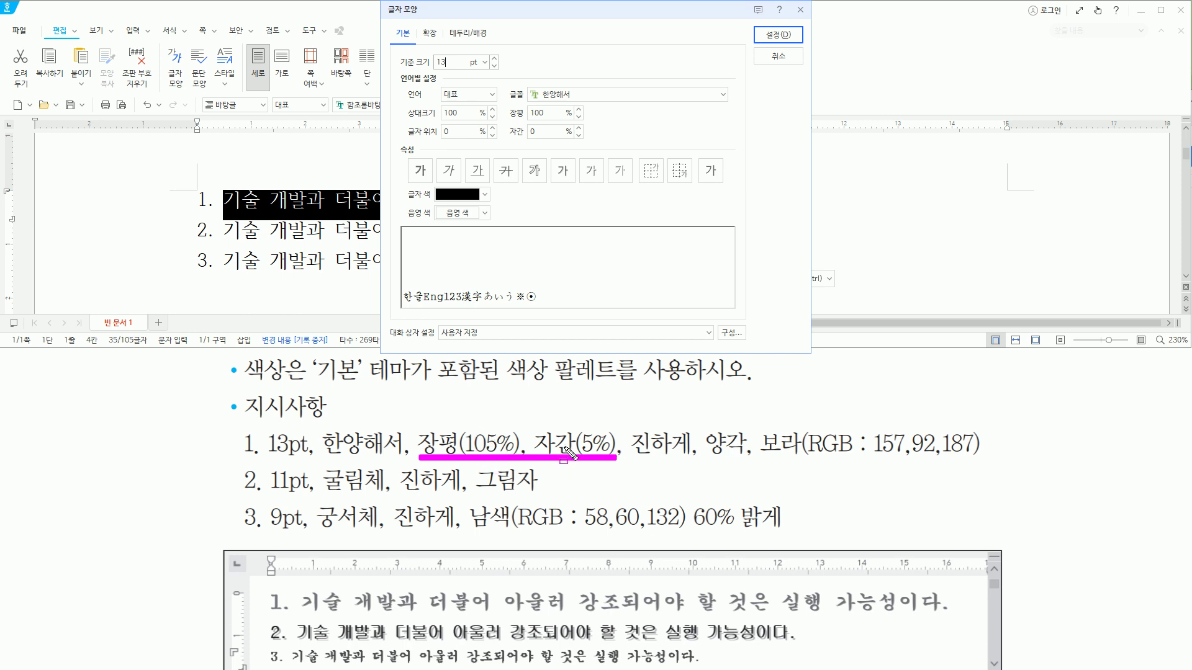
pyautogui.press('Escape')
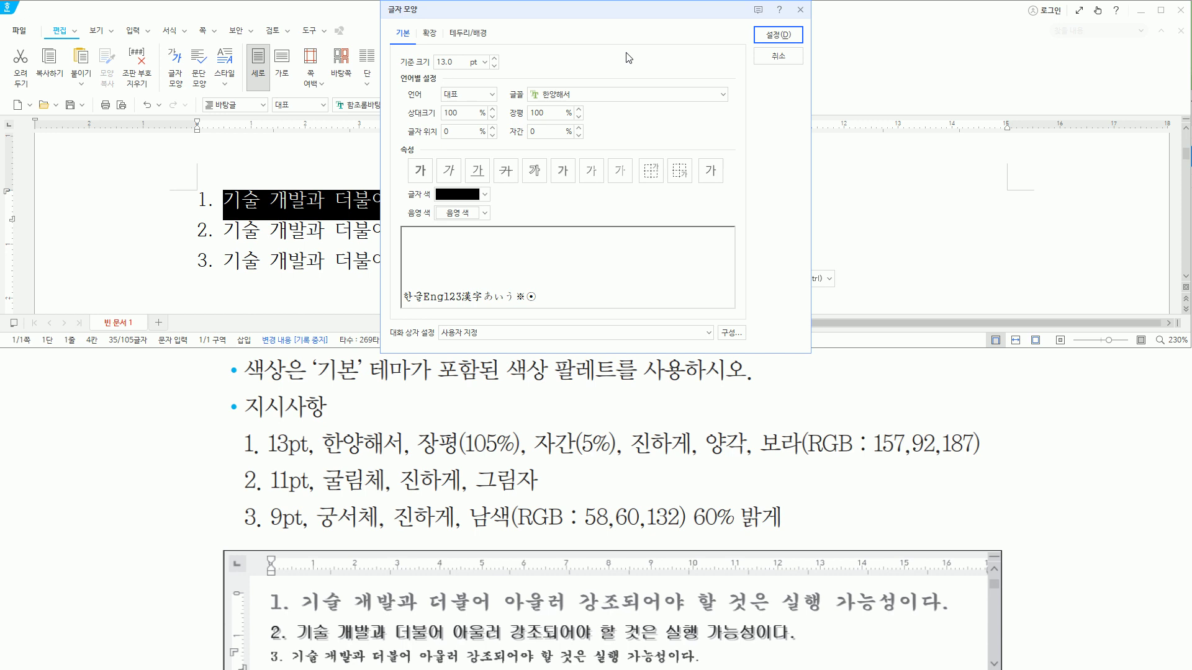
# - Set the character width (장평) of item 1's sentence to 105% and its letter spacing (자간) to 5%
pyautogui.hotkey('alt', 'z')
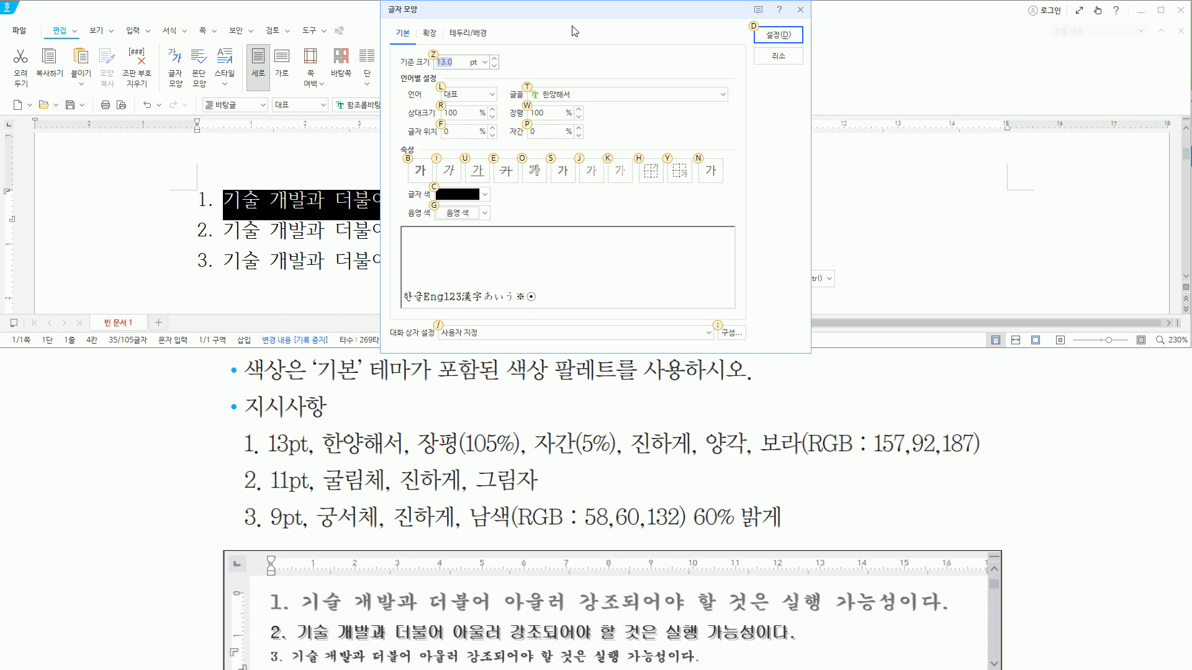
pyautogui.hotkey('alt', 'w')
pyautogui.write('105')
pyautogui.press('alt')
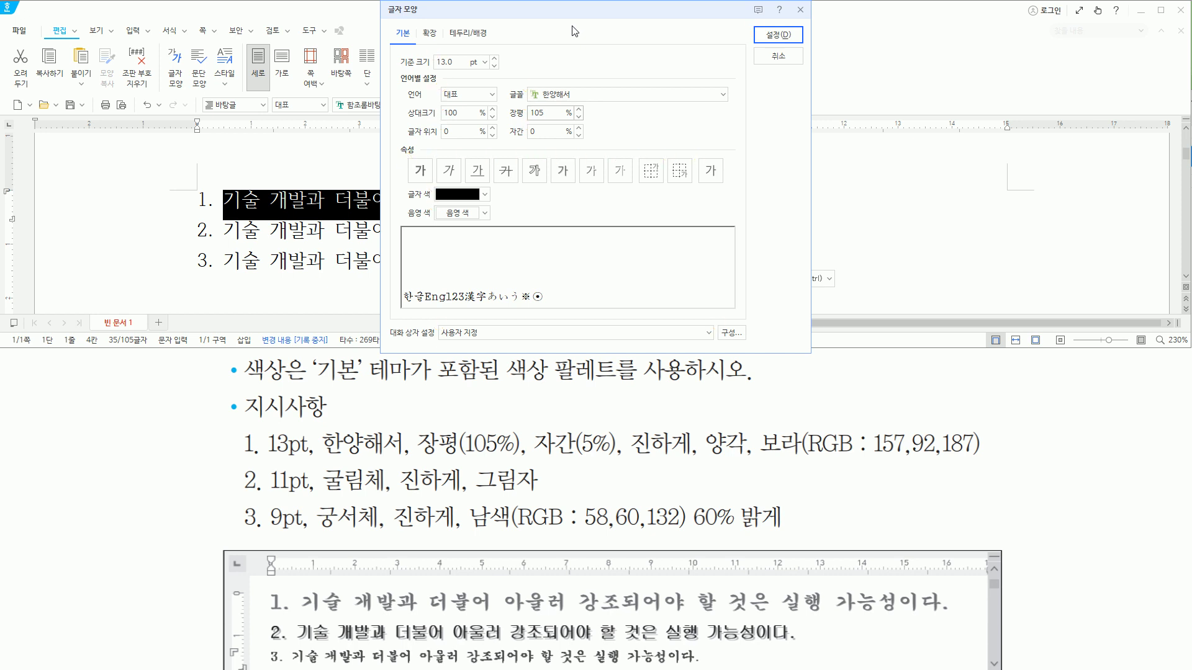
pyautogui.hotkey('alt', 'p')
pyautogui.write('5')
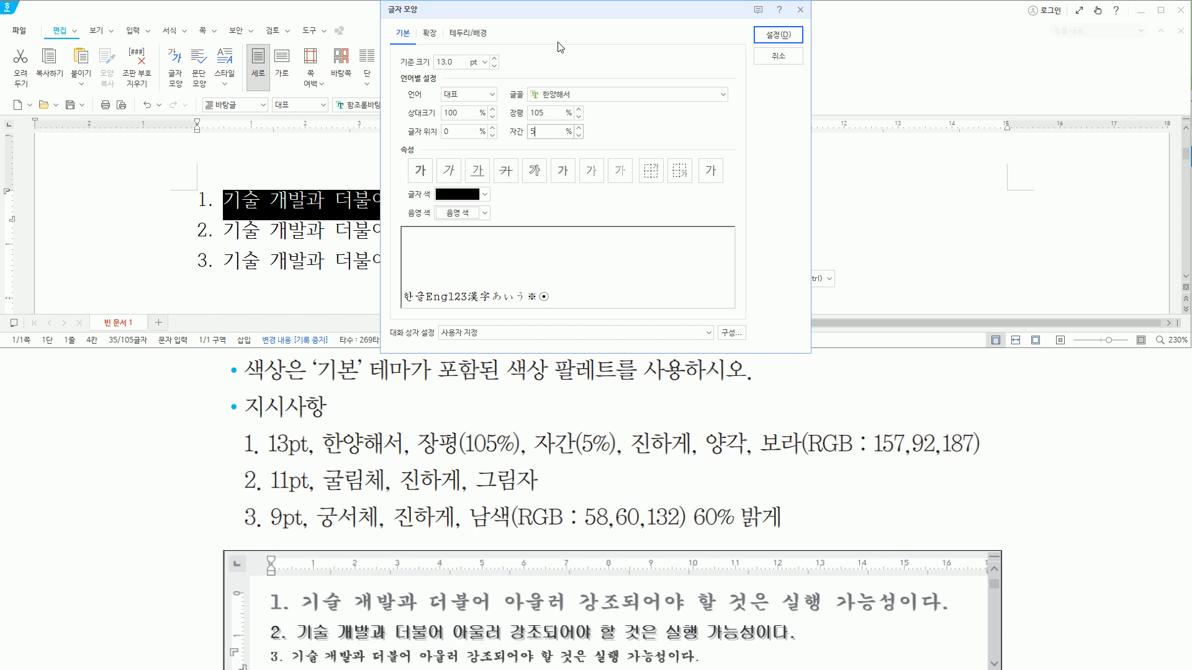
# - Give item 1's sentence the bold (진하게) and emboss (양각) attributes
pyautogui.click(431, 177)
pyautogui.click(601, 180)
pyautogui.press('Escape')
pyautogui.click(584, 23)
pyautogui.press('alt')
pyautogui.hotkey('alt', 'b')
pyautogui.hotkey('alt', 'j')
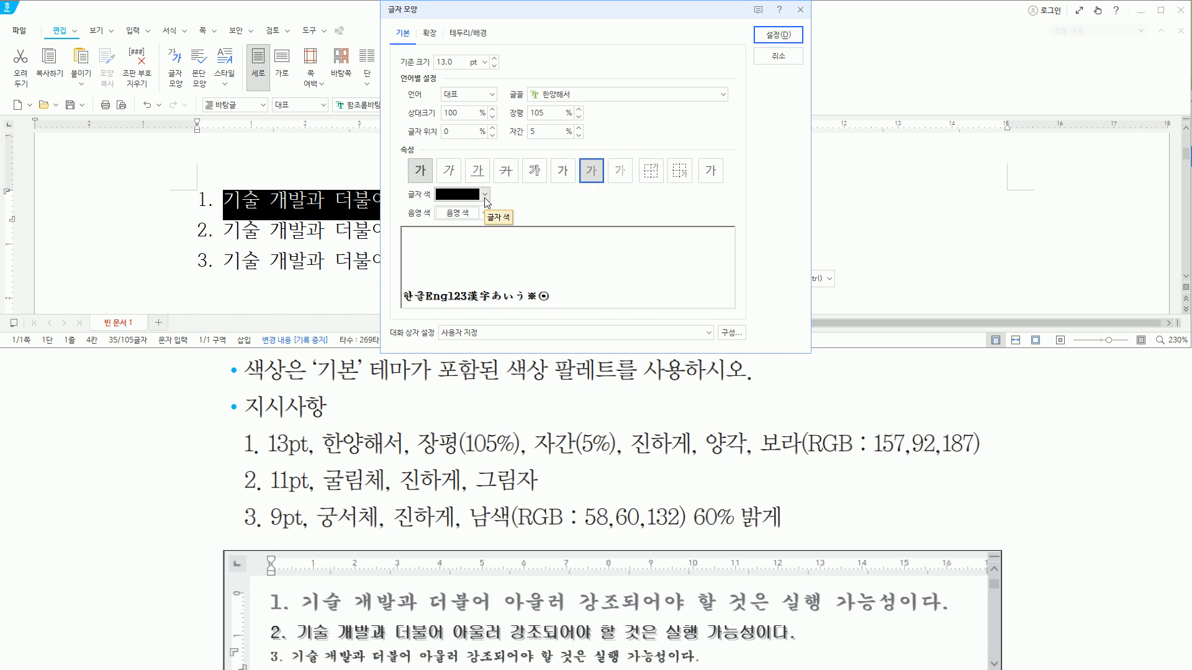
# - Set item 1's text colour to purple (보라) from the theme palette and apply the character formatting
pyautogui.click(485, 195)
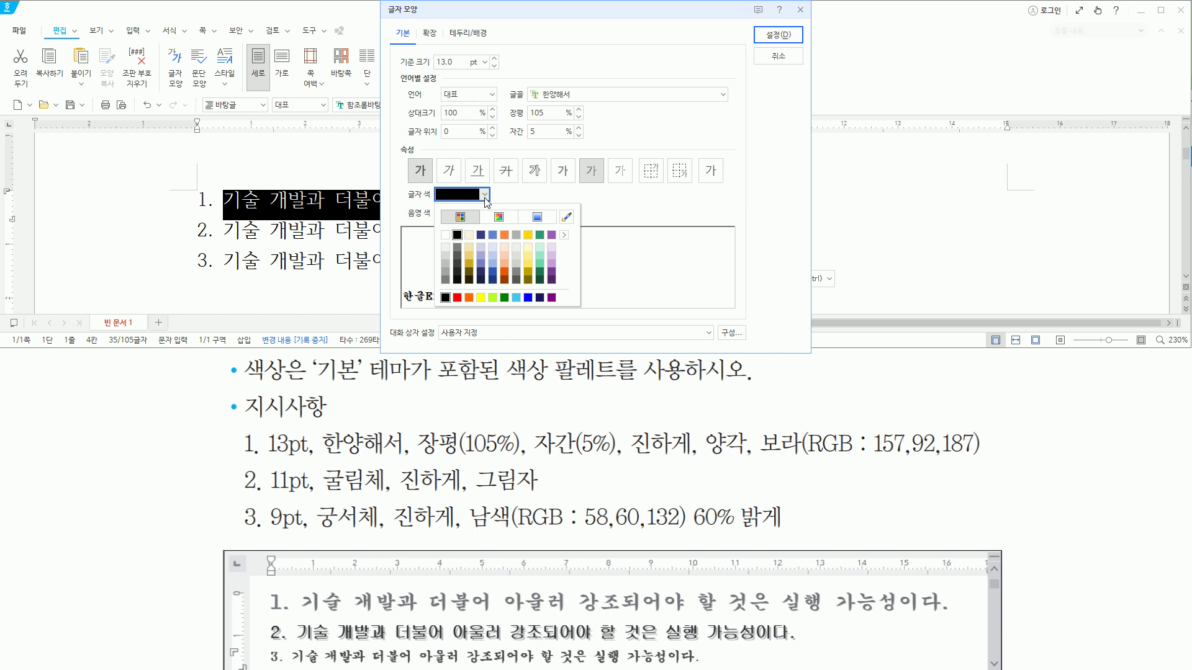
pyautogui.click(551, 235)
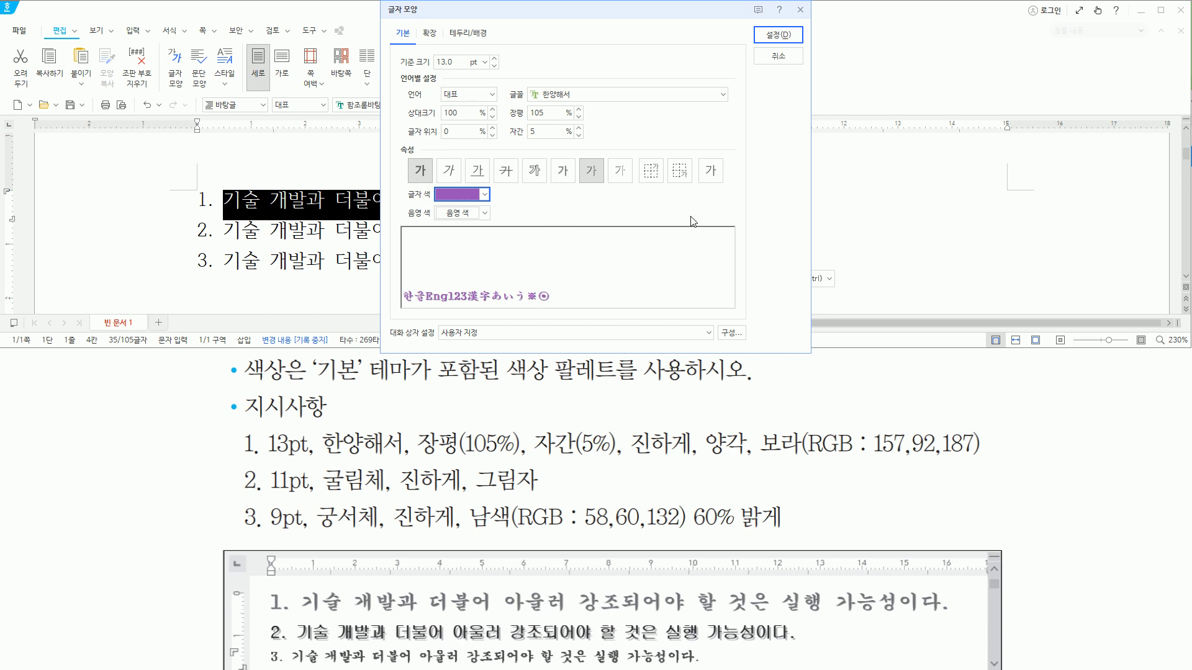
pyautogui.moveTo(751, 24); pyautogui.dragTo(804, 44)
pyautogui.press('Escape')
pyautogui.click(778, 34)
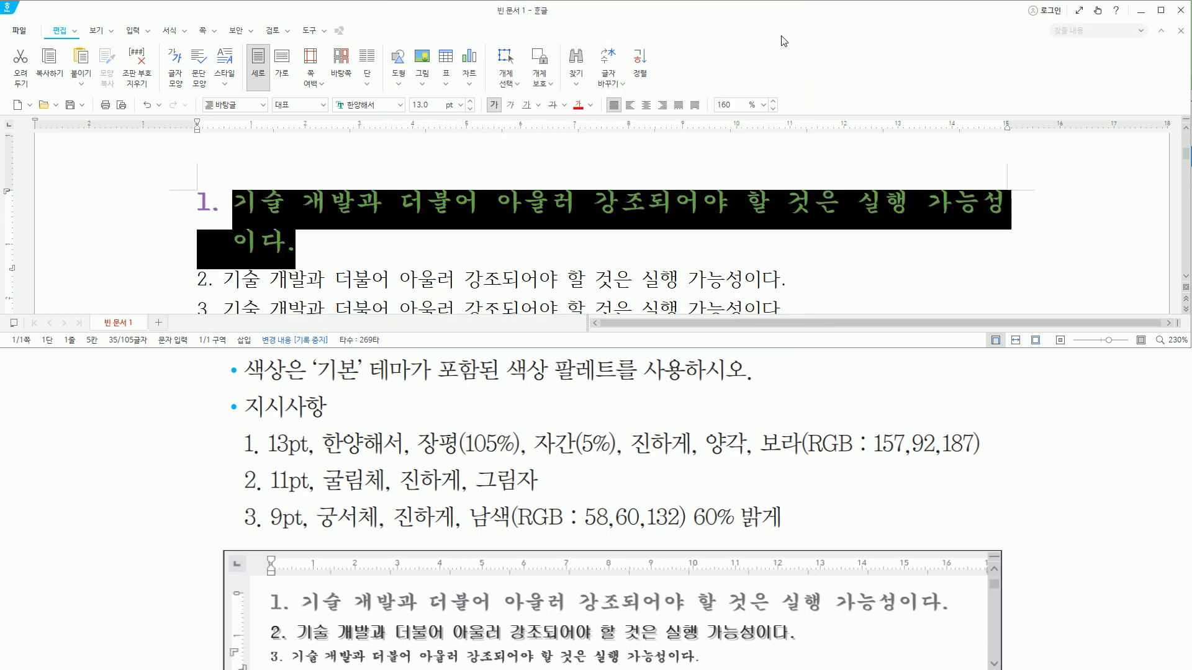
pyautogui.moveTo(265, 587)
pyautogui.mouseDown()
pyautogui.moveTo(277, 613)
pyautogui.moveTo(961, 618)
pyautogui.mouseUp()
pyautogui.moveTo(189, 182)
pyautogui.mouseDown()
pyautogui.moveTo(216, 247)
pyautogui.moveTo(1010, 262)
pyautogui.mouseUp()
# - Select item 2's whole sentence and set its font (글꼴) to 굴림체 in the character formatting
pyautogui.press('Down')
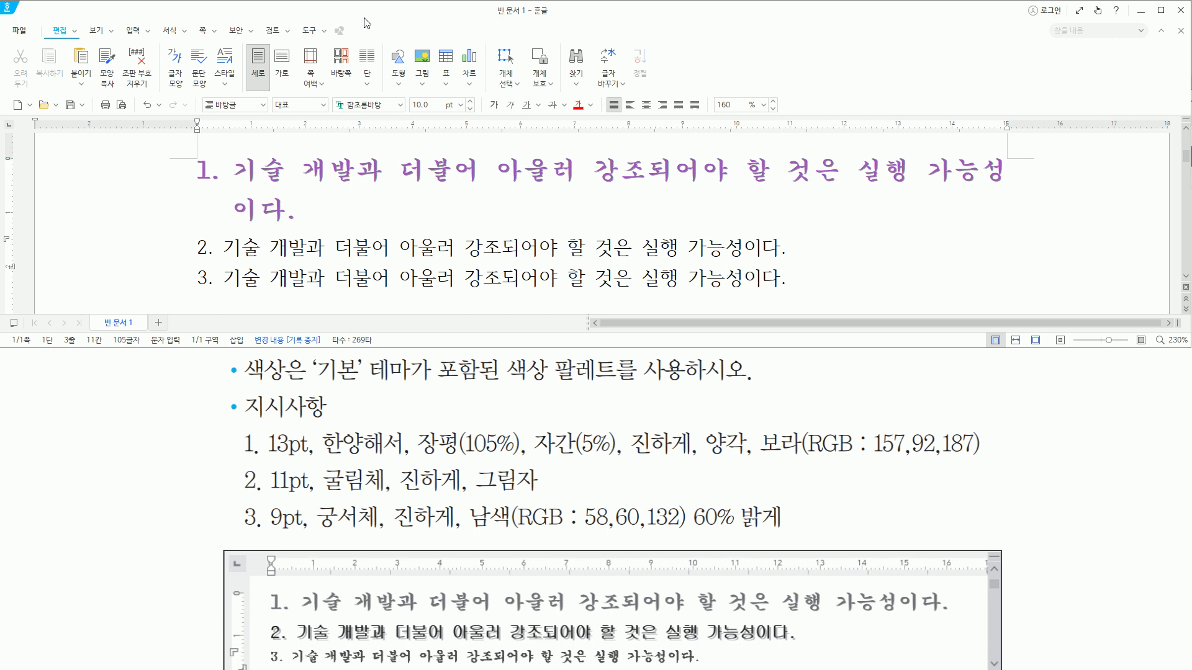
pyautogui.click(289, 245)
pyautogui.moveTo(221, 234); pyautogui.dragTo(222, 261)
pyautogui.moveTo(793, 234); pyautogui.dragTo(793, 262)
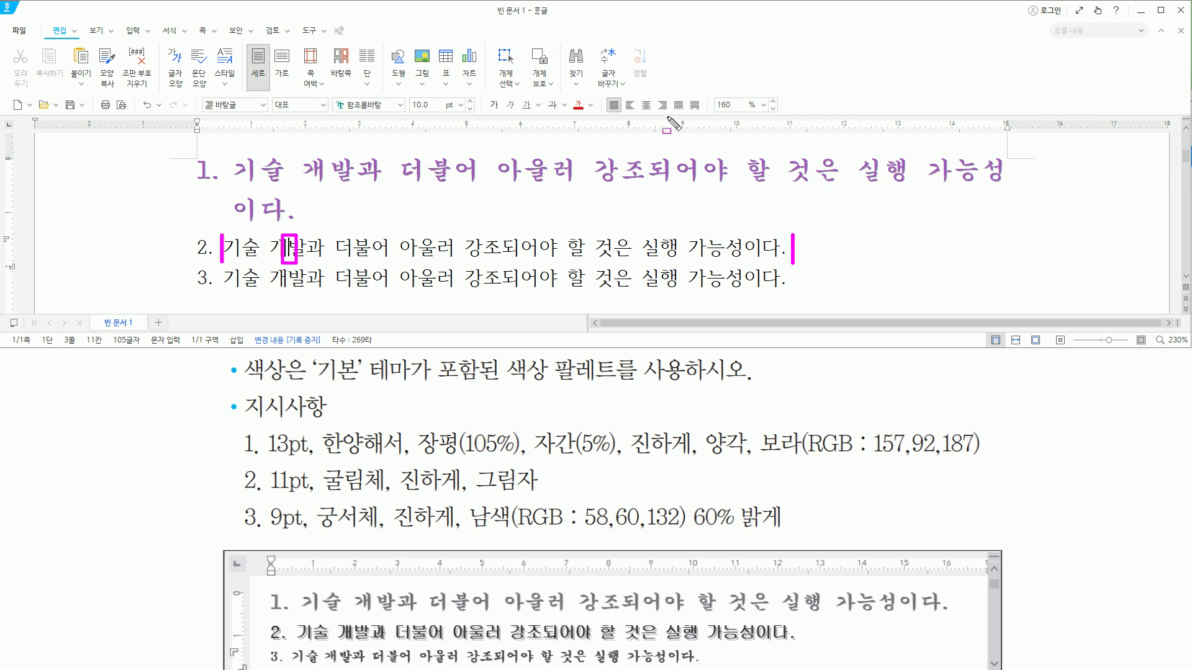
pyautogui.press('Escape')
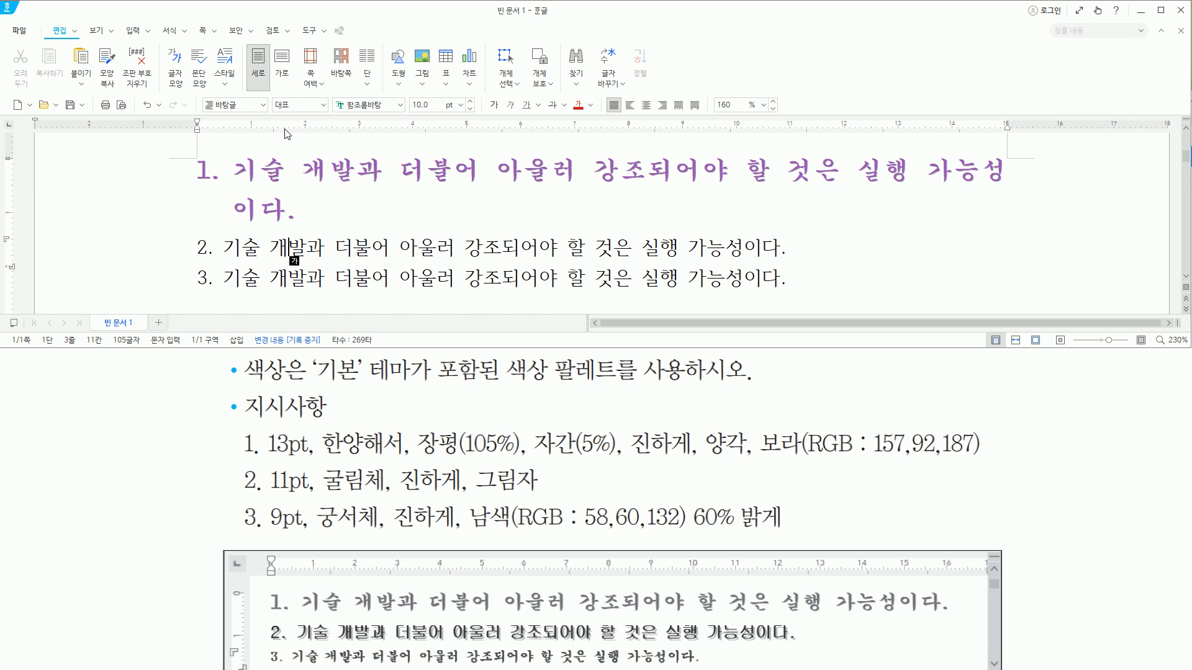
pyautogui.press('End')
pyautogui.hotkey('shift', 'Home')
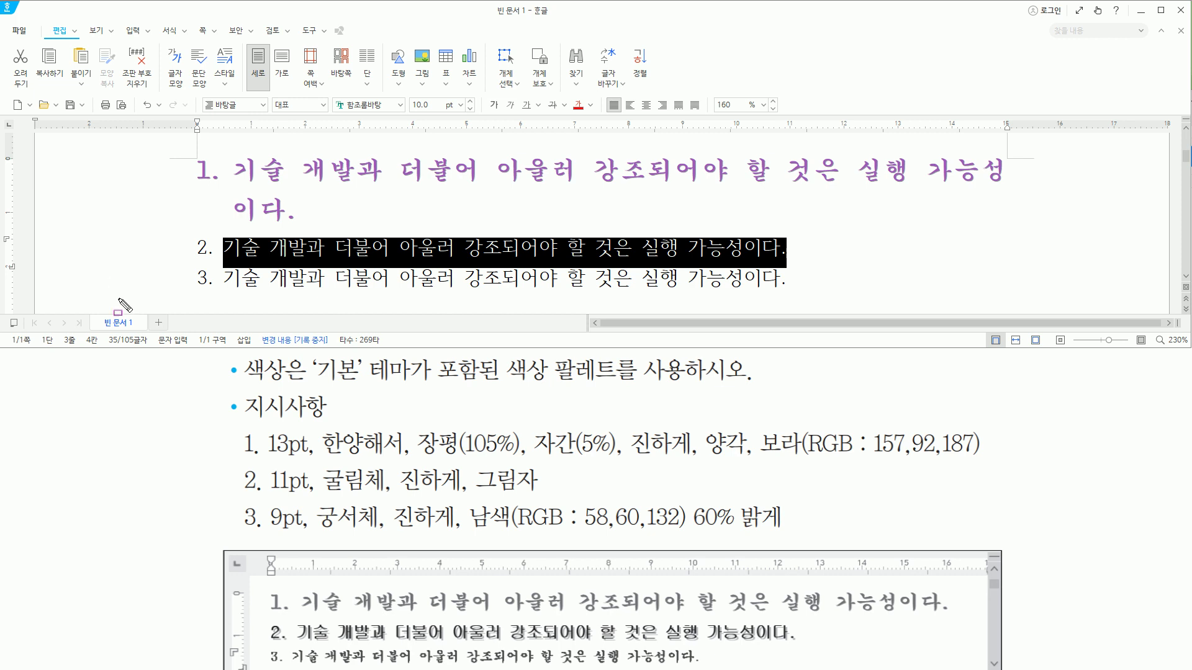
pyautogui.moveTo(271, 497); pyautogui.dragTo(550, 497)
pyautogui.hotkey('alt', 'l')
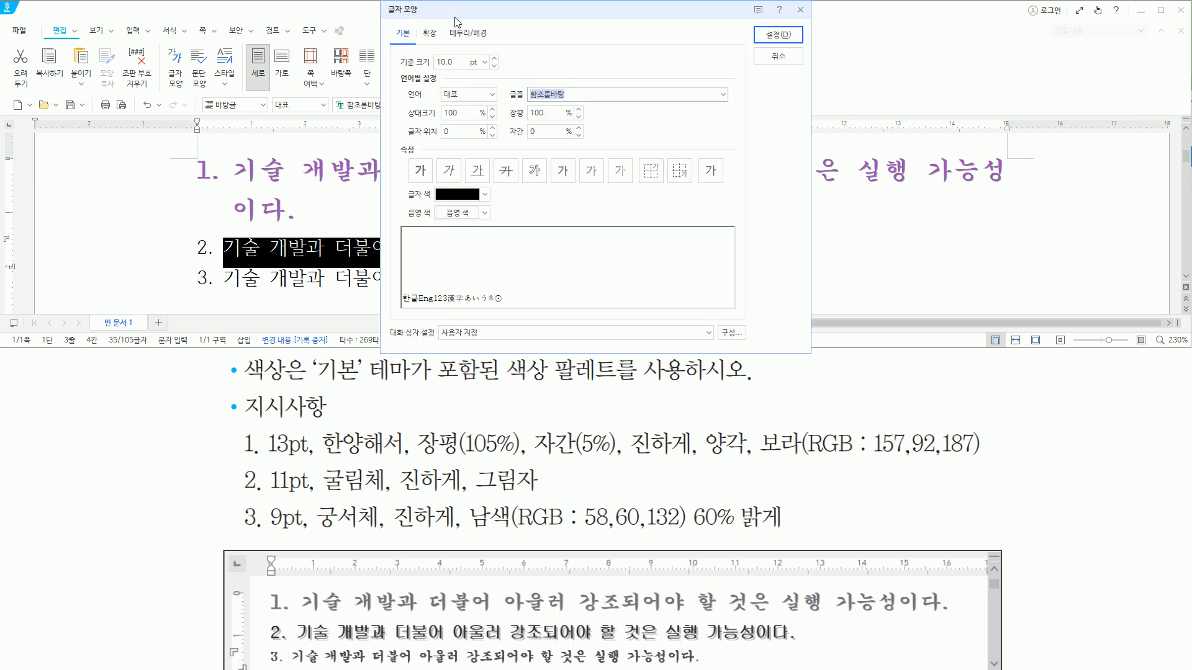
pyautogui.write('굴림체')
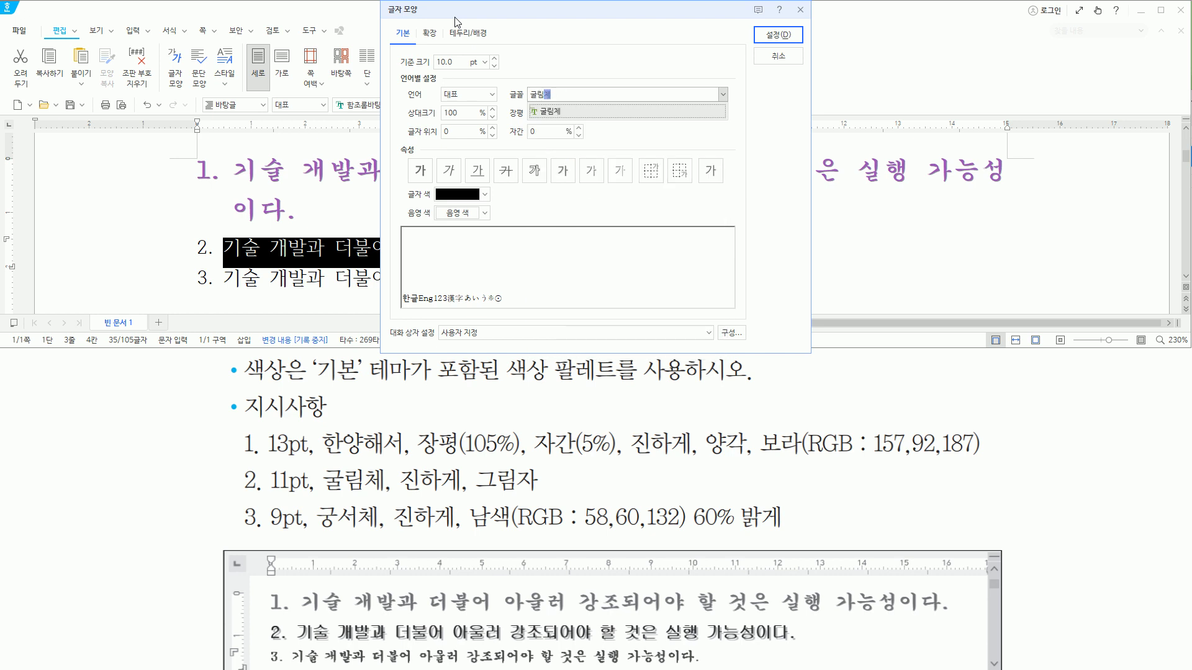
pyautogui.press('Return')
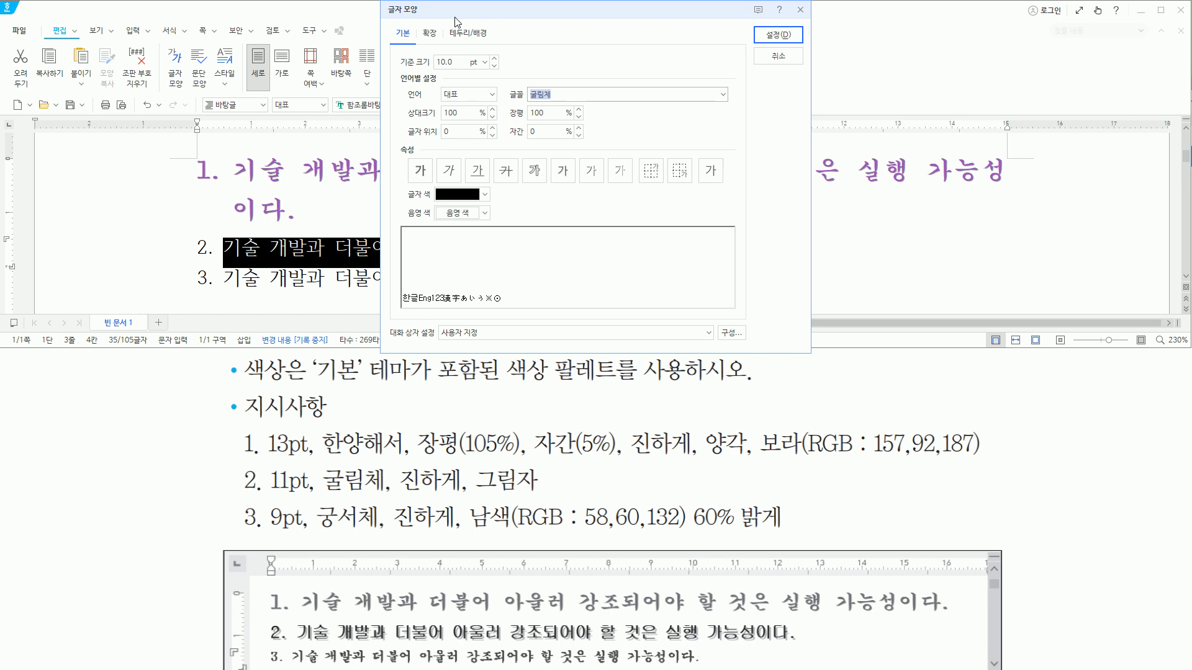
# - Set the base font size (기준 크기) of item 2's sentence to 11 pt
pyautogui.press('alt')
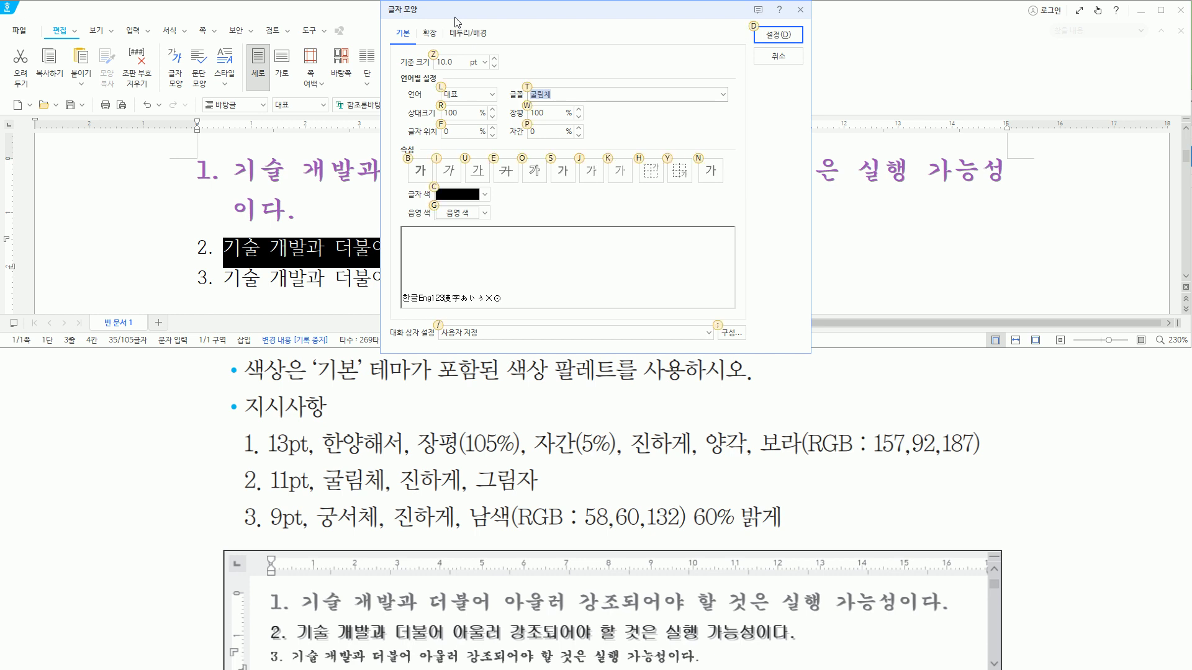
pyautogui.write('z11')
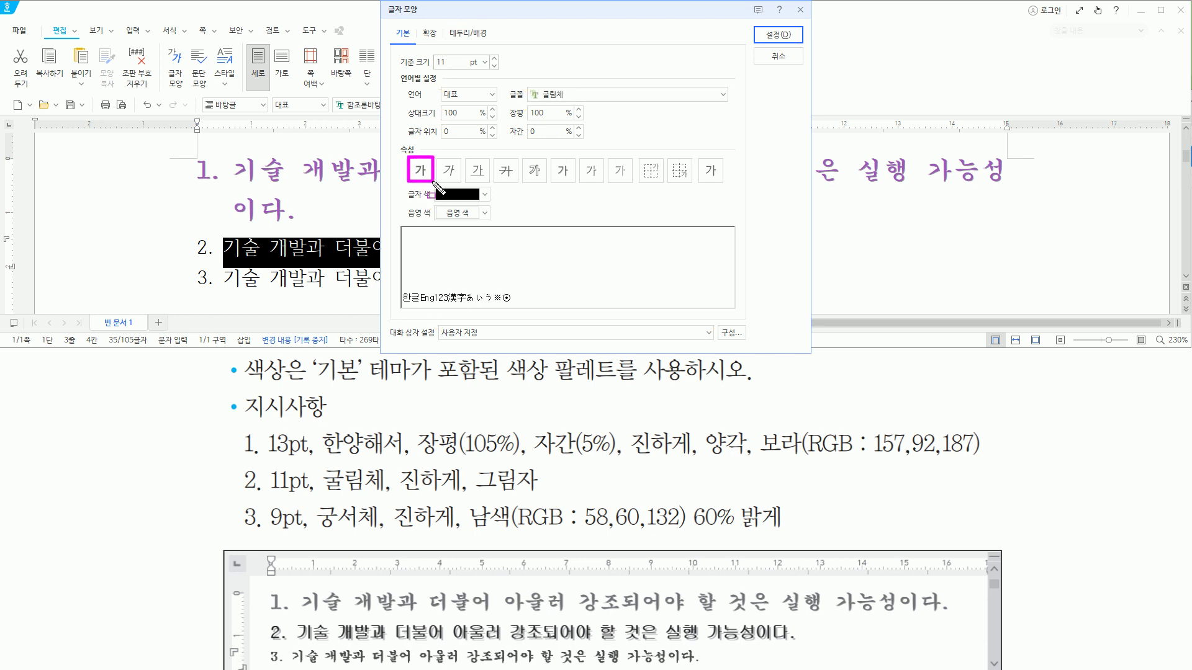
pyautogui.click(562, 170)
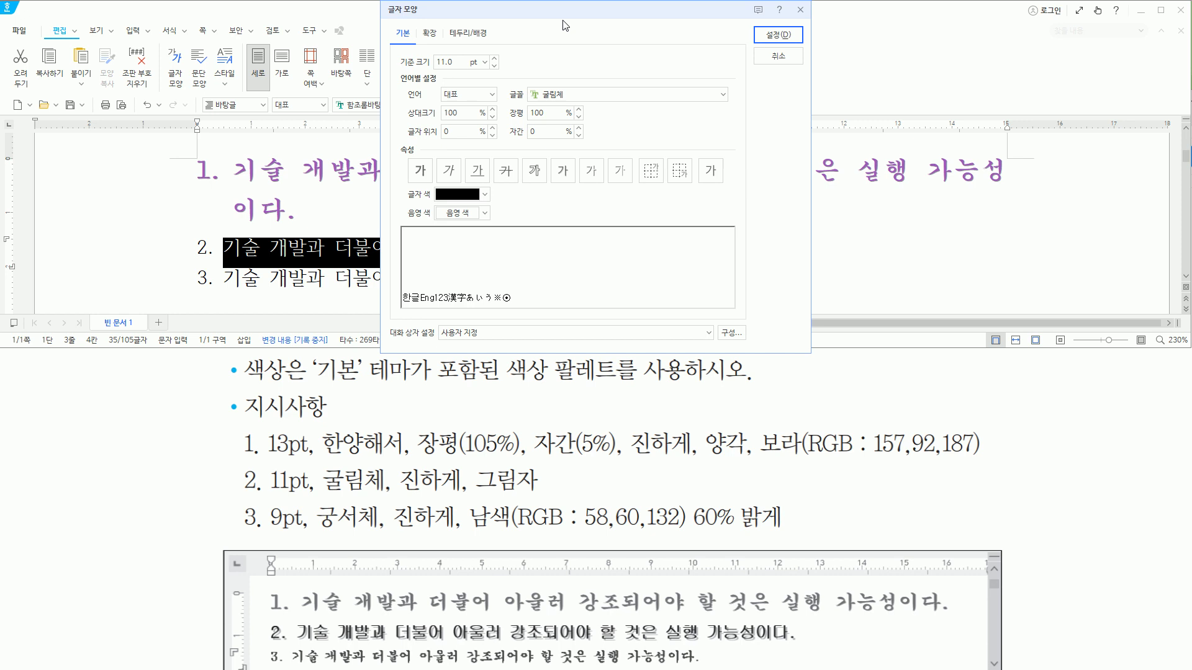
# - Give item 2's sentence the bold (진하게) and shadow (그림자) attributes and apply the character formatting
pyautogui.press('alt')
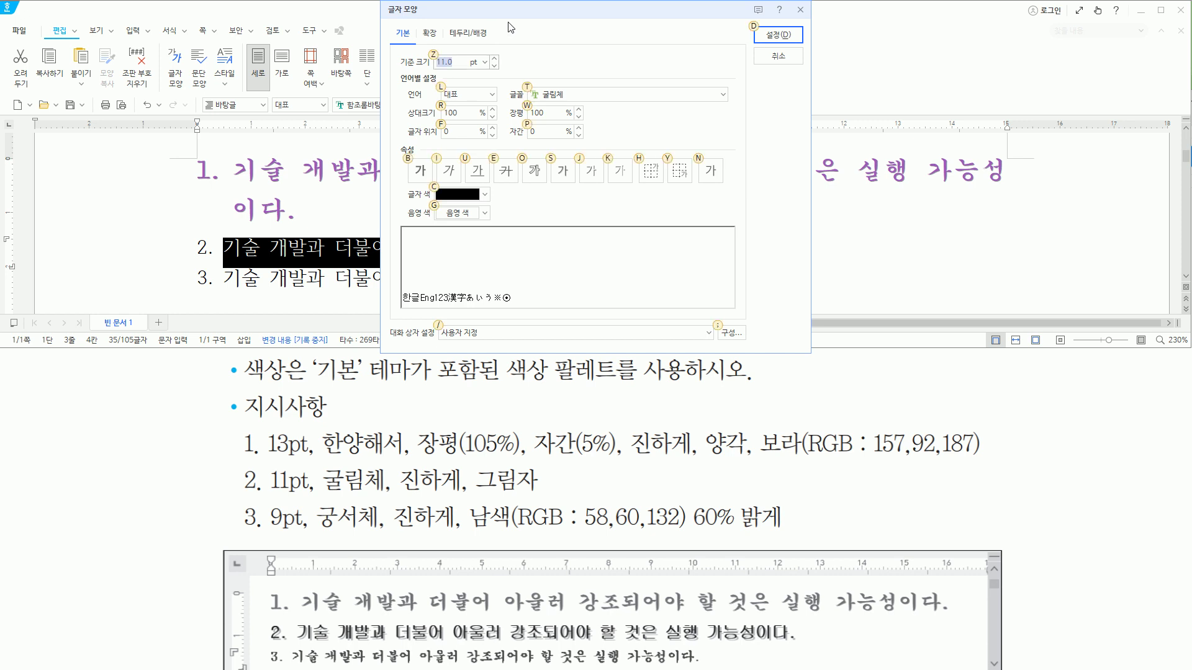
pyautogui.hotkey('alt', 'b')
pyautogui.hotkey('alt', 's')
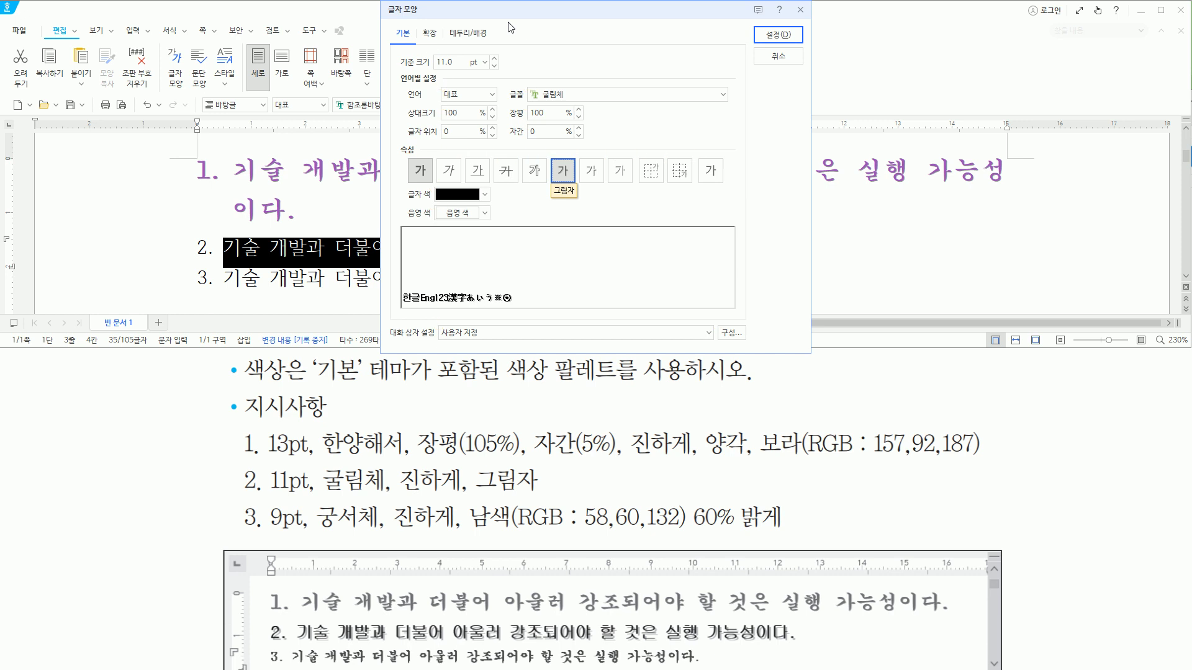
pyautogui.press('Return')
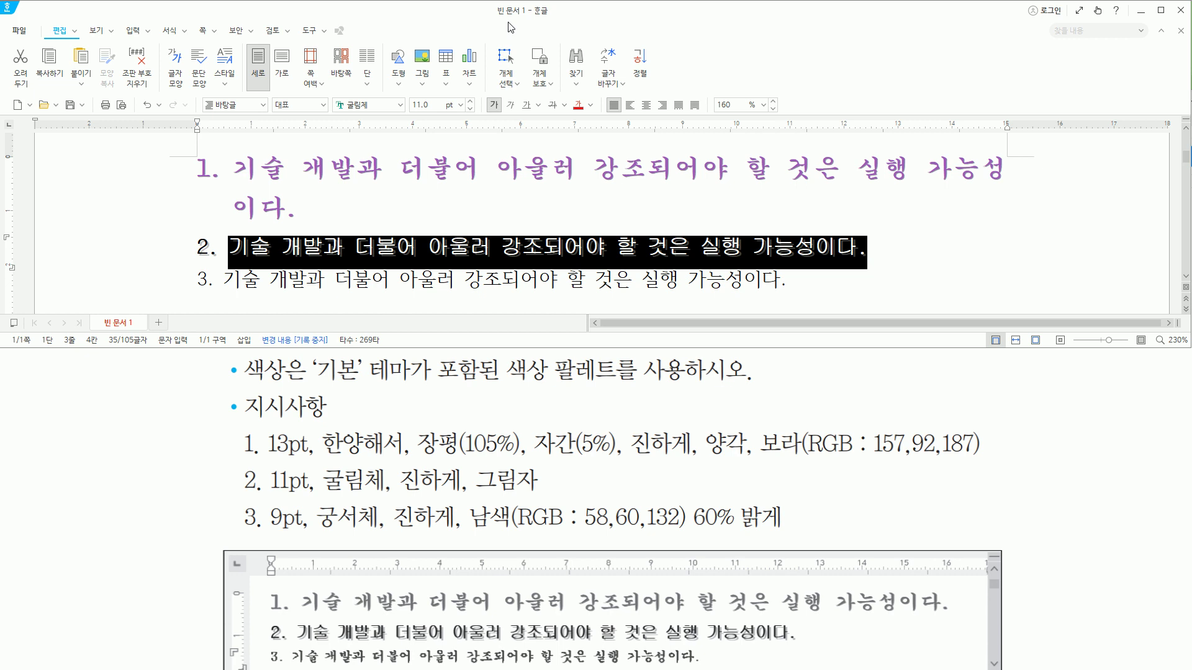
# - Select item 3's whole sentence and set its font (글꼴) to 궁서체 in the character formatting
pyautogui.press('Down')
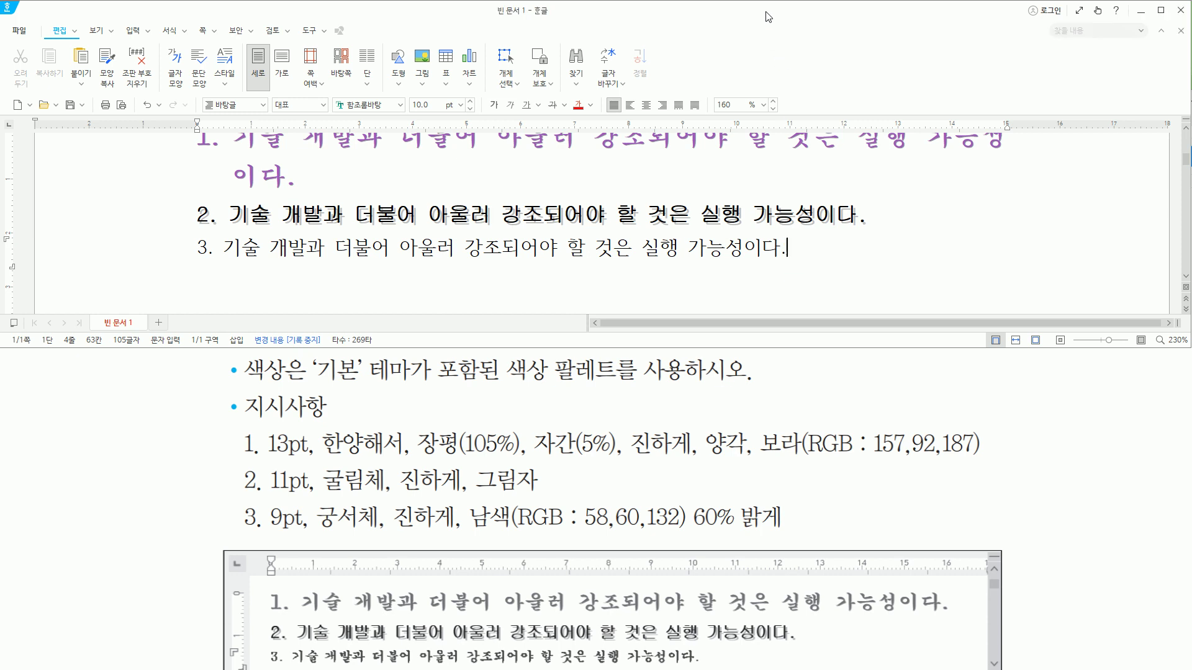
pyautogui.hotkey('shift', 'Home')
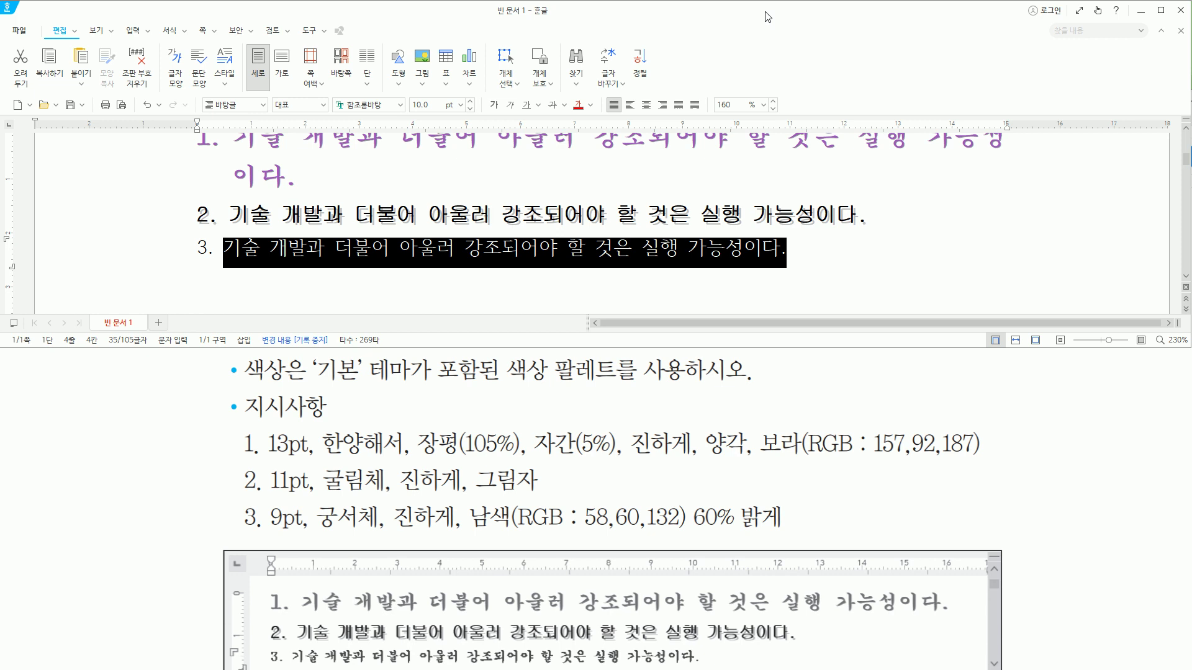
pyautogui.moveTo(267, 532); pyautogui.dragTo(789, 532)
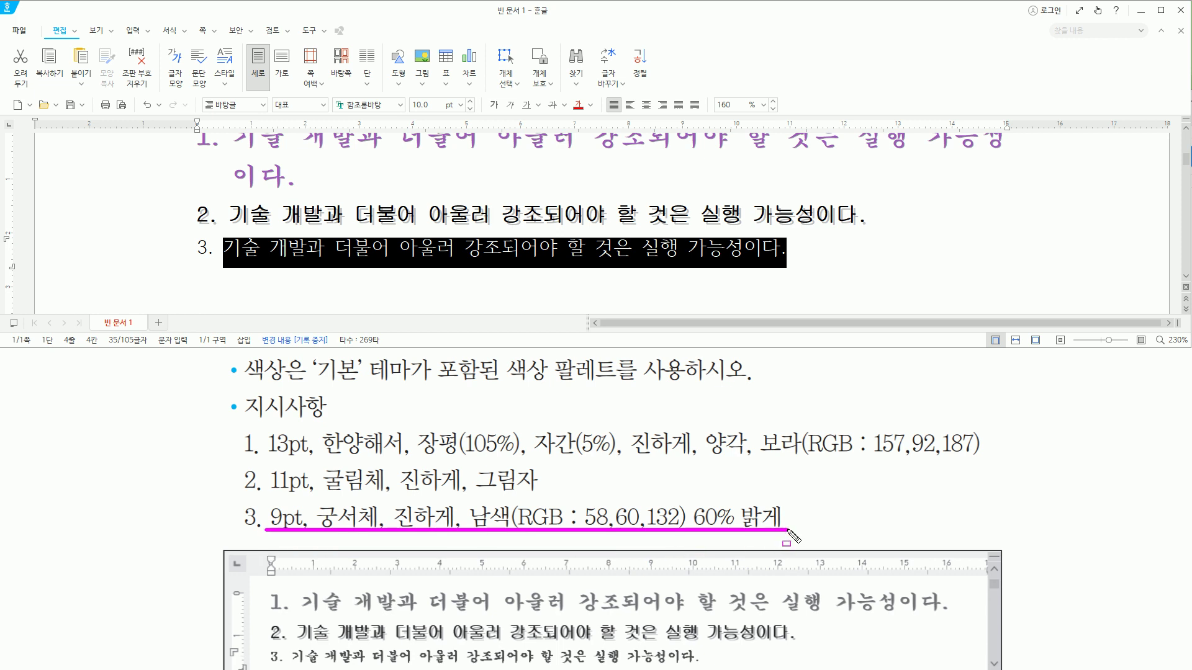
pyautogui.moveTo(469, 501); pyautogui.dragTo(786, 527)
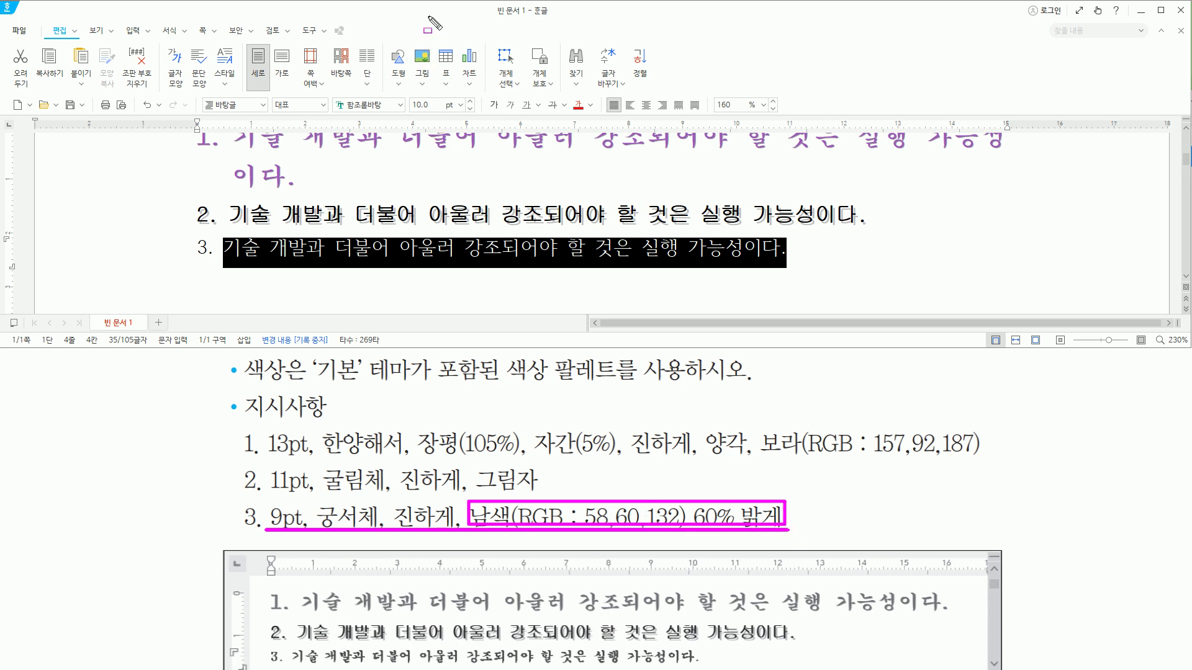
pyautogui.press('Escape')
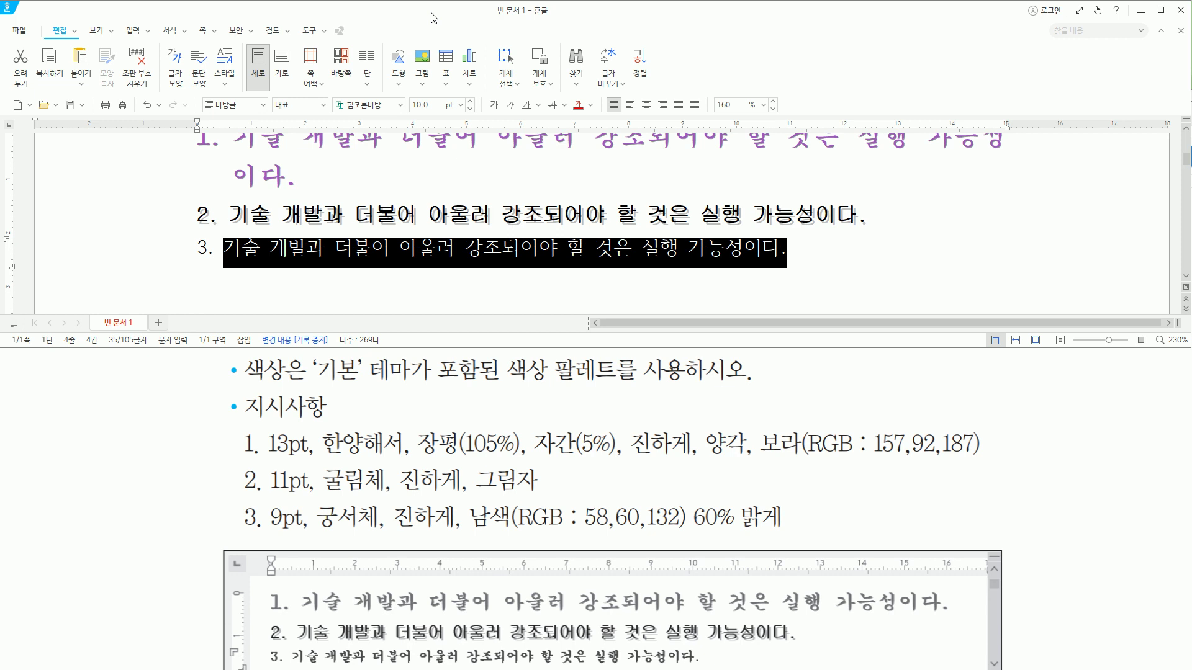
pyautogui.hotkey('alt', 'l')
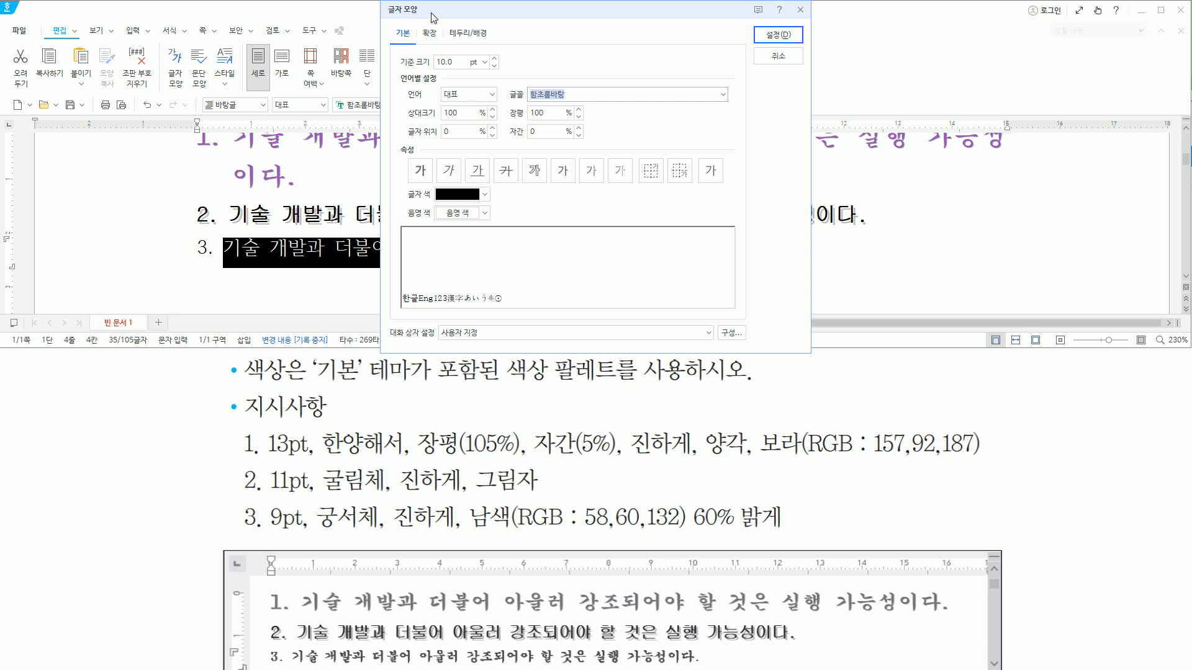
pyautogui.write('궁서체')
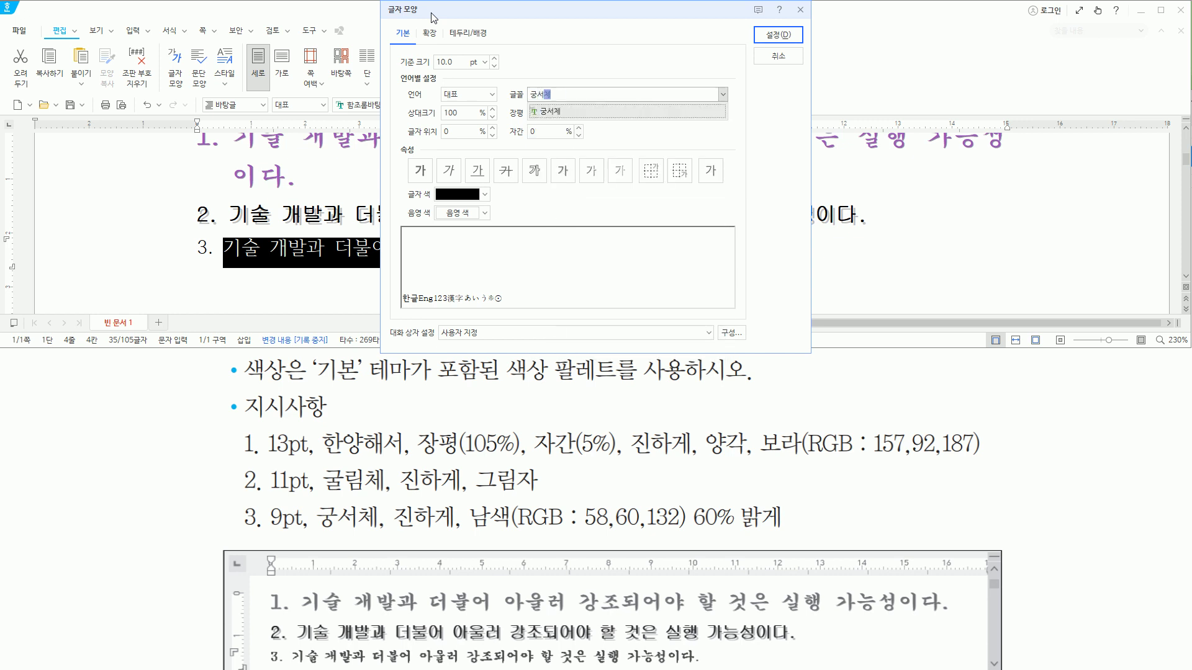
pyautogui.press('Return')
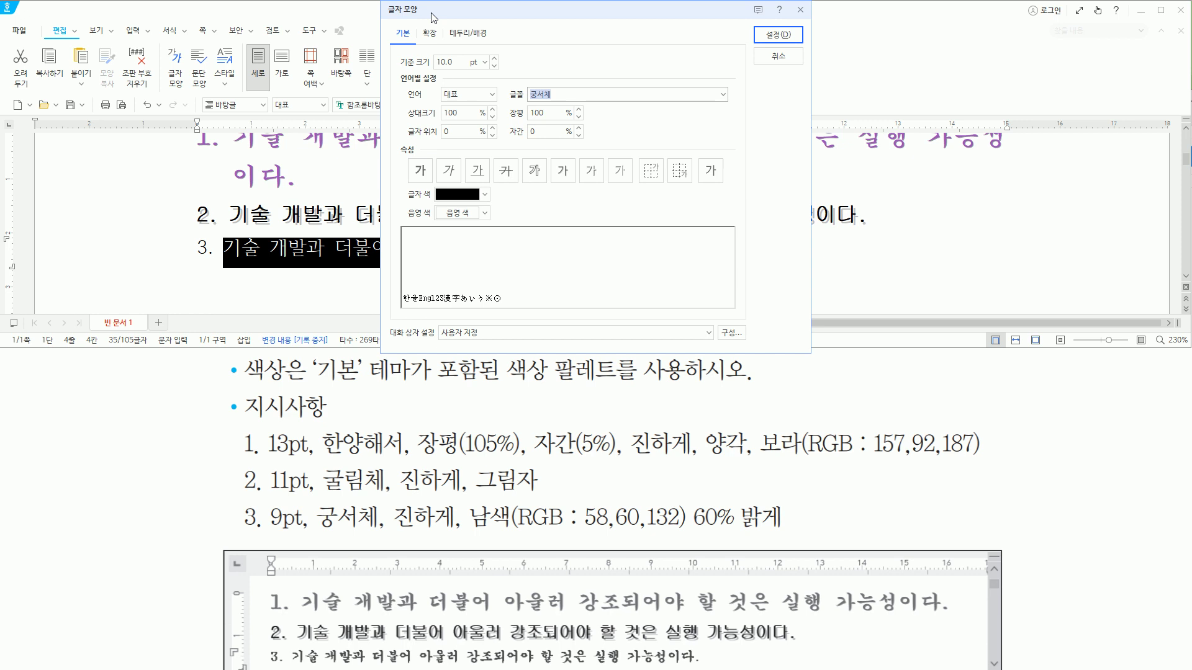
# - Set the base font size (기준 크기) of item 3's sentence to 9 pt and make it bold (진하게)
pyautogui.press('alt')
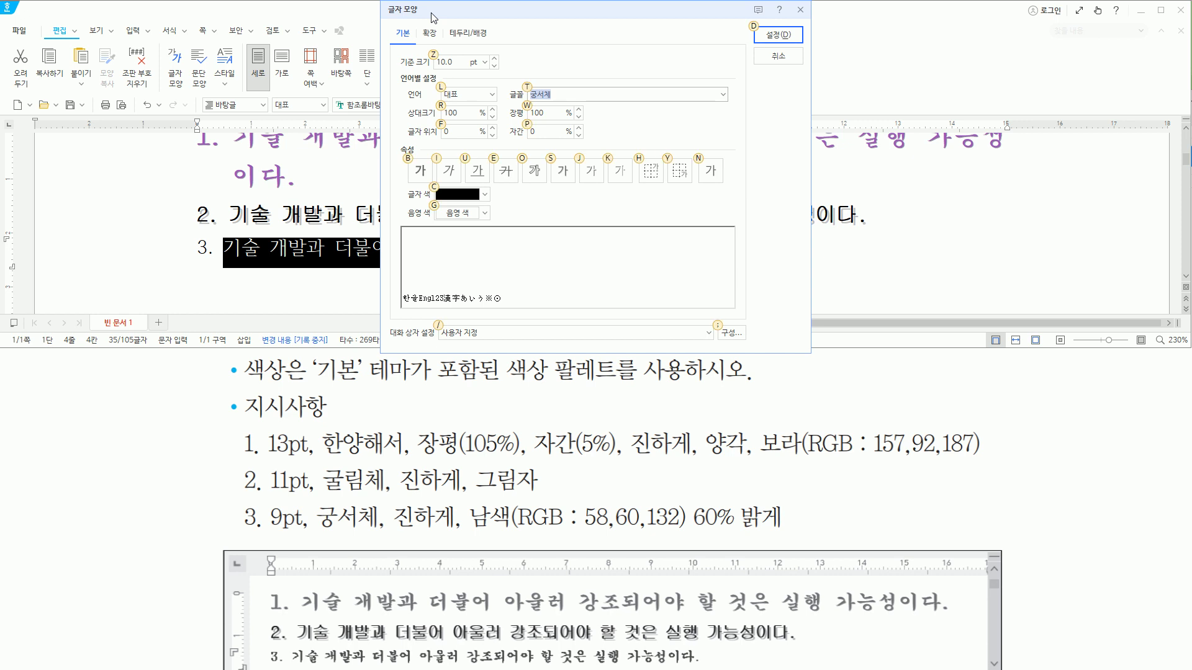
pyautogui.write('z9')
pyautogui.press('alt')
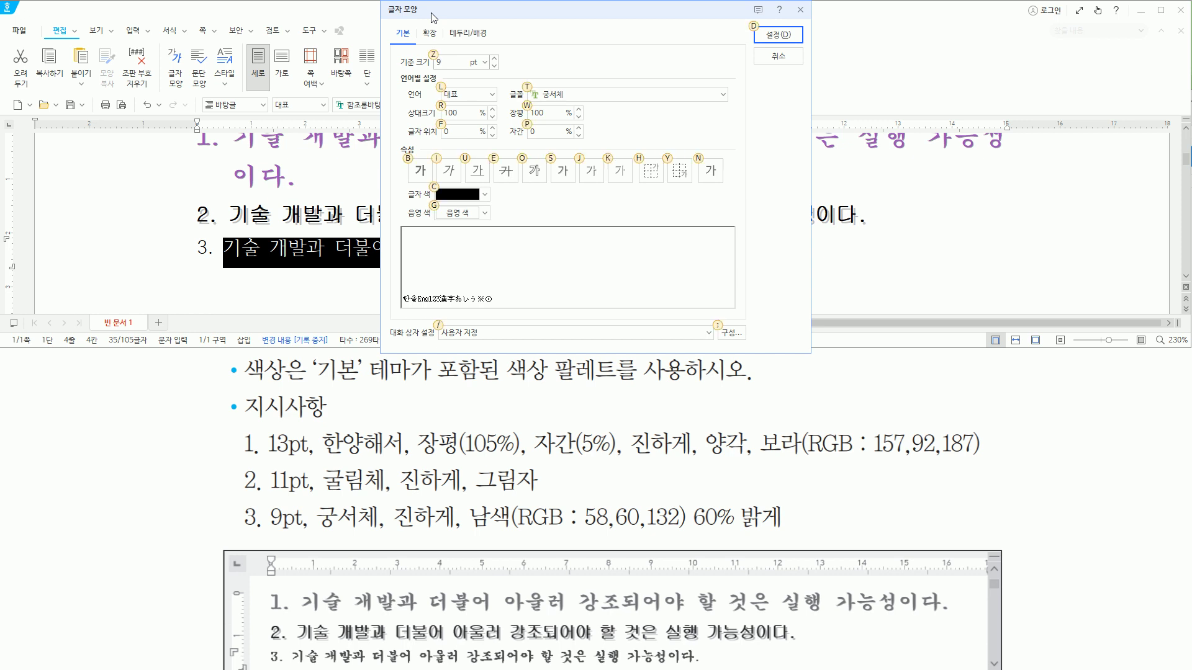
pyautogui.press('b')
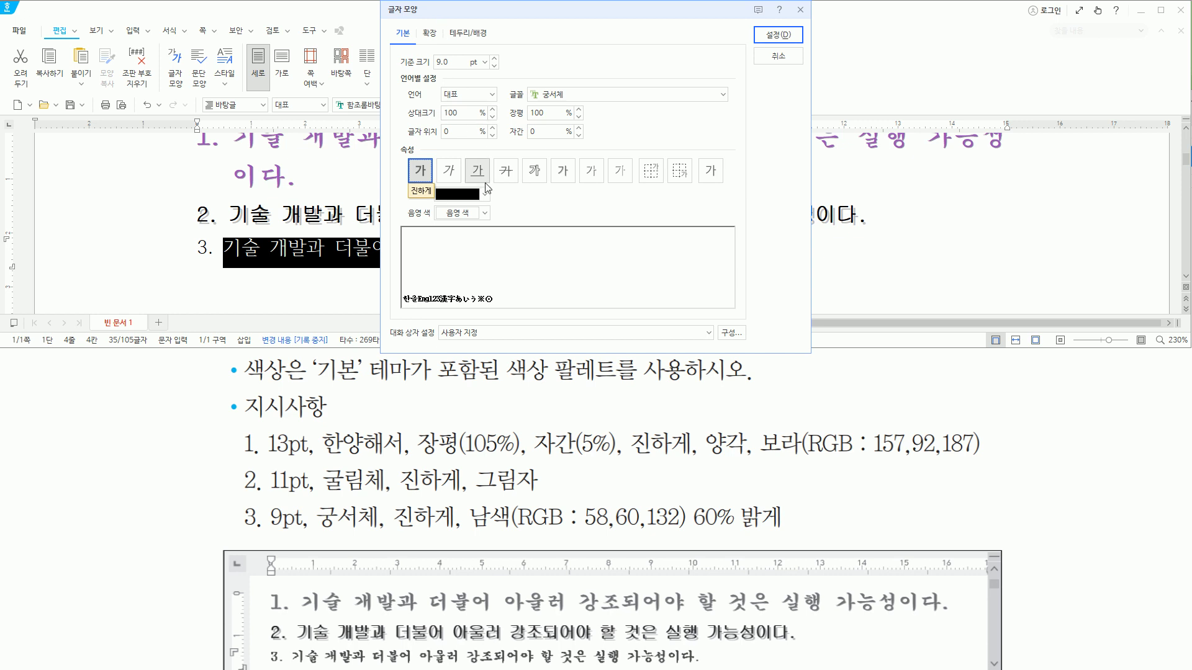
pyautogui.click(485, 195)
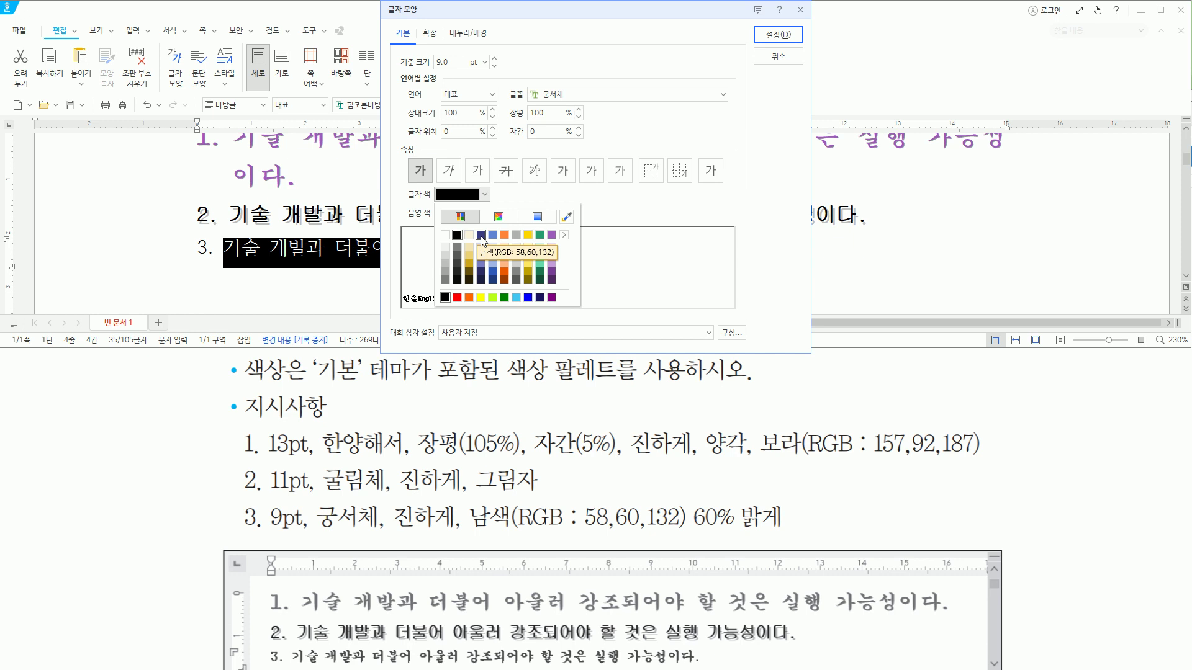
pyautogui.moveTo(465, 530)
pyautogui.mouseDown()
pyautogui.moveTo(684, 530)
pyautogui.moveTo(690, 504)
pyautogui.moveTo(787, 532)
pyautogui.mouseUp()
pyautogui.moveTo(441, 227); pyautogui.dragTo(560, 243)
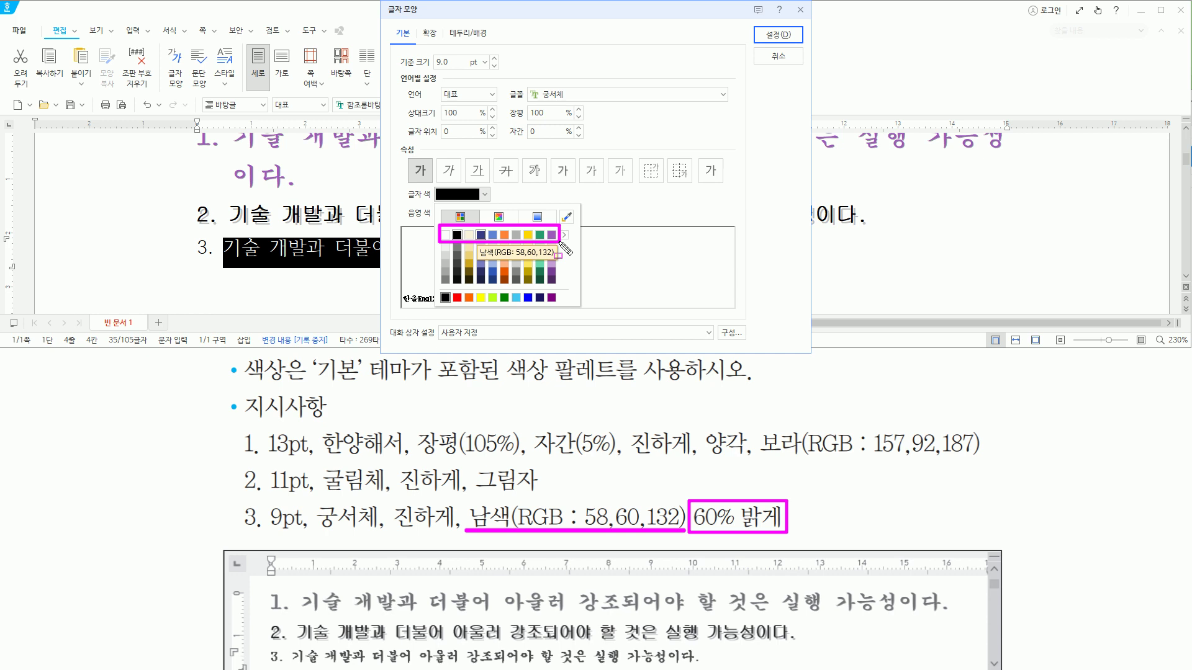
pyautogui.moveTo(560, 242); pyautogui.dragTo(562, 241)
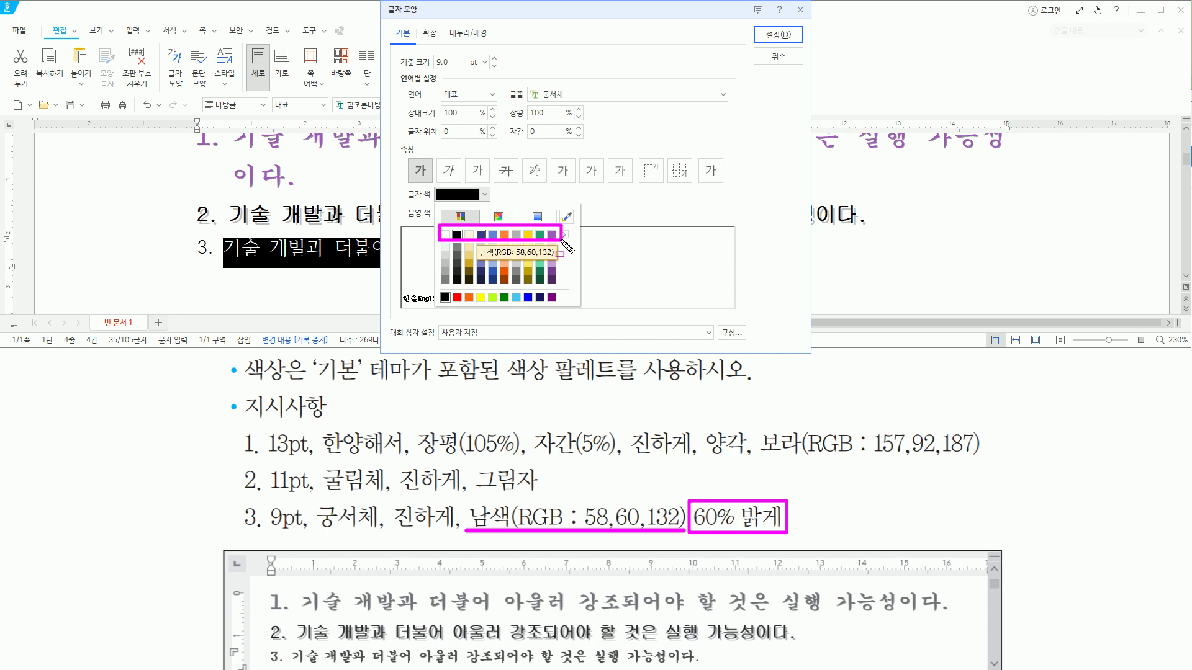
pyautogui.moveTo(759, 458)
pyautogui.mouseDown()
pyautogui.moveTo(988, 458)
pyautogui.moveTo(989, 427)
pyautogui.mouseUp()
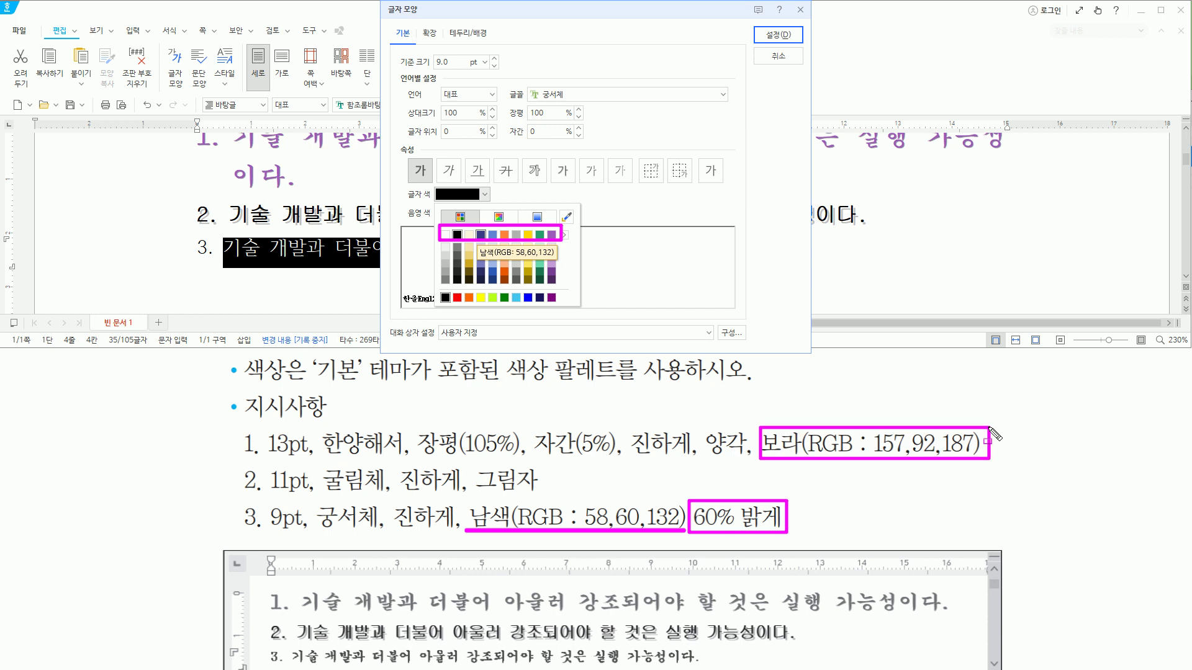
pyautogui.moveTo(430, 218)
pyautogui.mouseDown()
pyautogui.moveTo(443, 242)
pyautogui.moveTo(567, 244)
pyautogui.mouseUp()
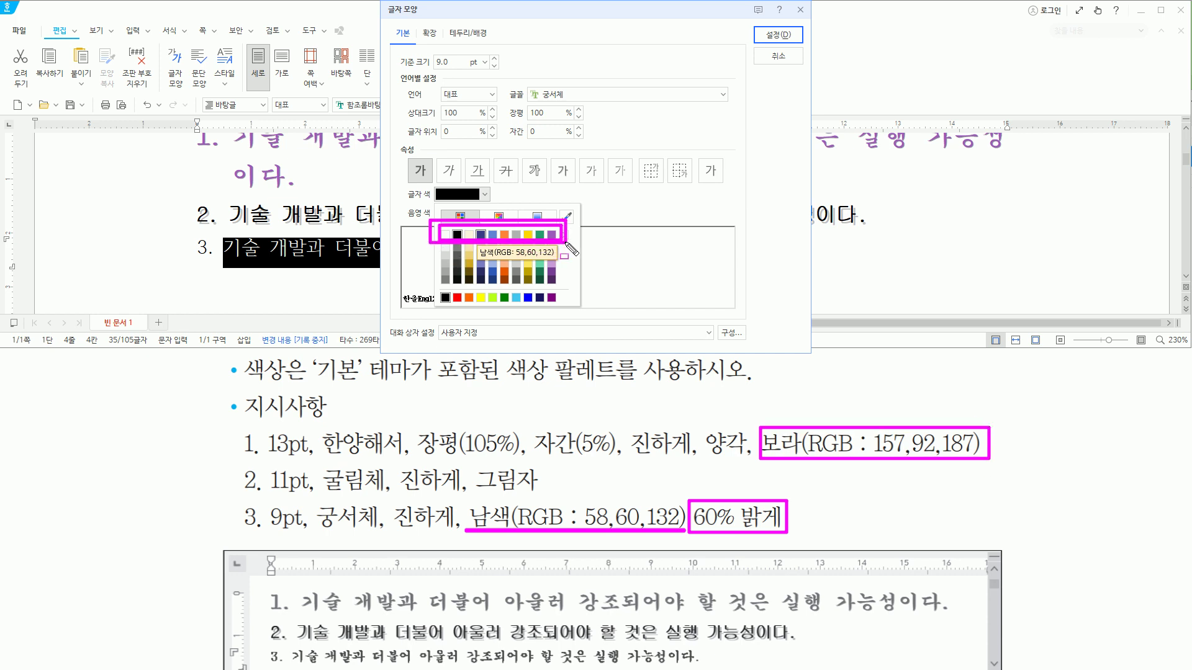
pyautogui.moveTo(721, 505); pyautogui.dragTo(731, 481)
pyautogui.moveTo(517, 540); pyautogui.dragTo(527, 534)
pyautogui.hotkey('ctrl', 'z')
pyautogui.moveTo(692, 535); pyautogui.dragTo(793, 542)
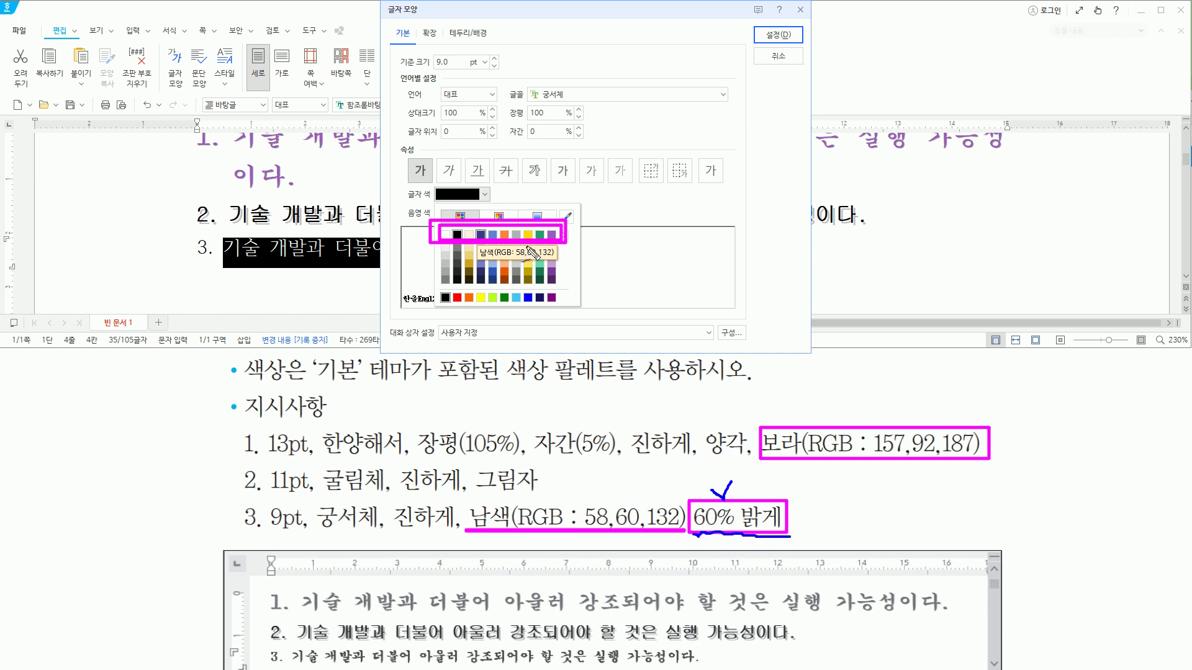
pyautogui.moveTo(561, 246)
pyautogui.mouseDown()
pyautogui.moveTo(444, 249)
pyautogui.moveTo(434, 292)
pyautogui.moveTo(562, 291)
pyautogui.moveTo(560, 252)
pyautogui.mouseUp()
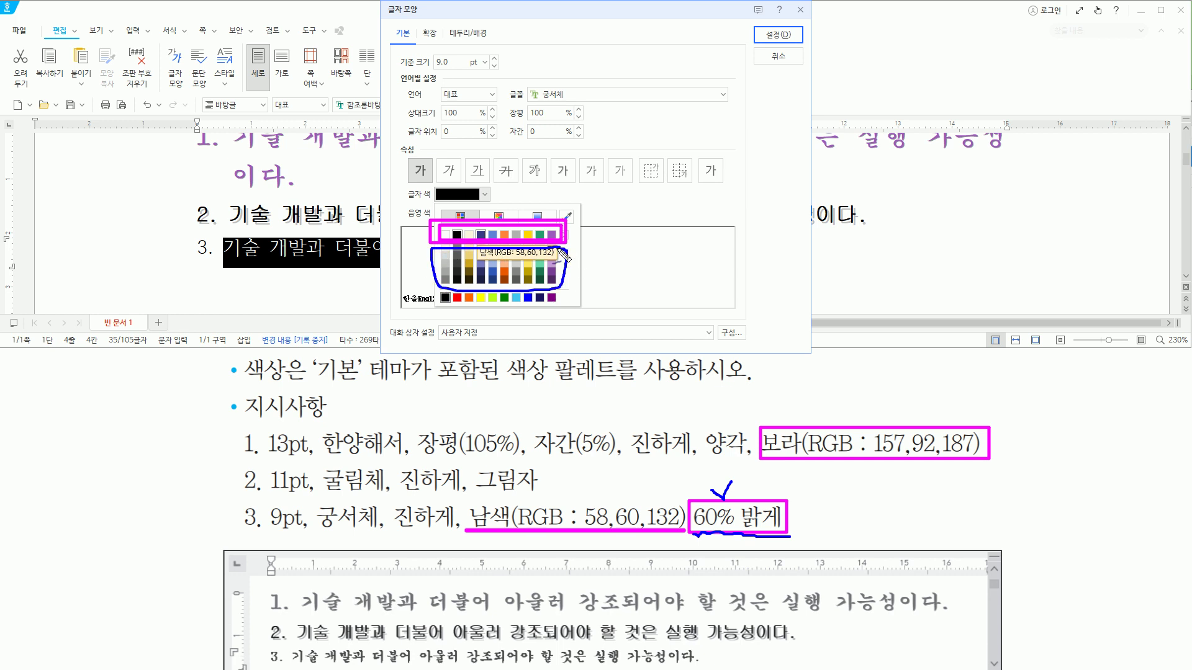
pyautogui.press('Escape')
# - Set item 3's text colour to navy (남색, RGB 58,60,132) 60% lighter (밝게), apply the character formatting and deselect the sentence
pyautogui.click(486, 194)
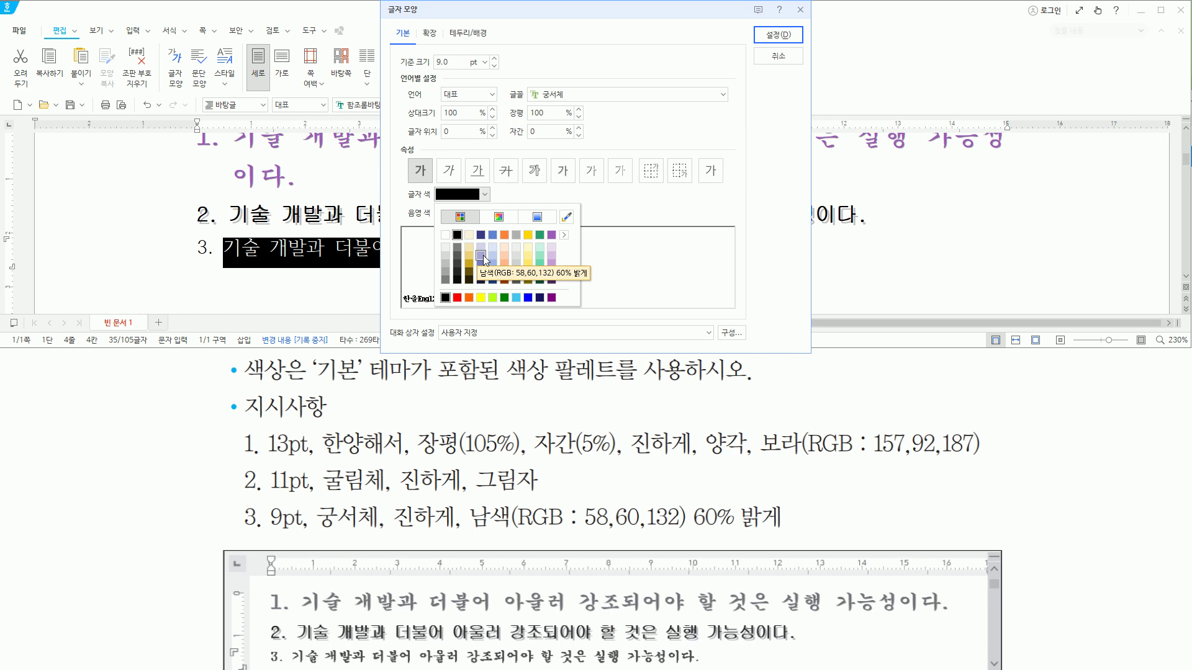
pyautogui.click(483, 255)
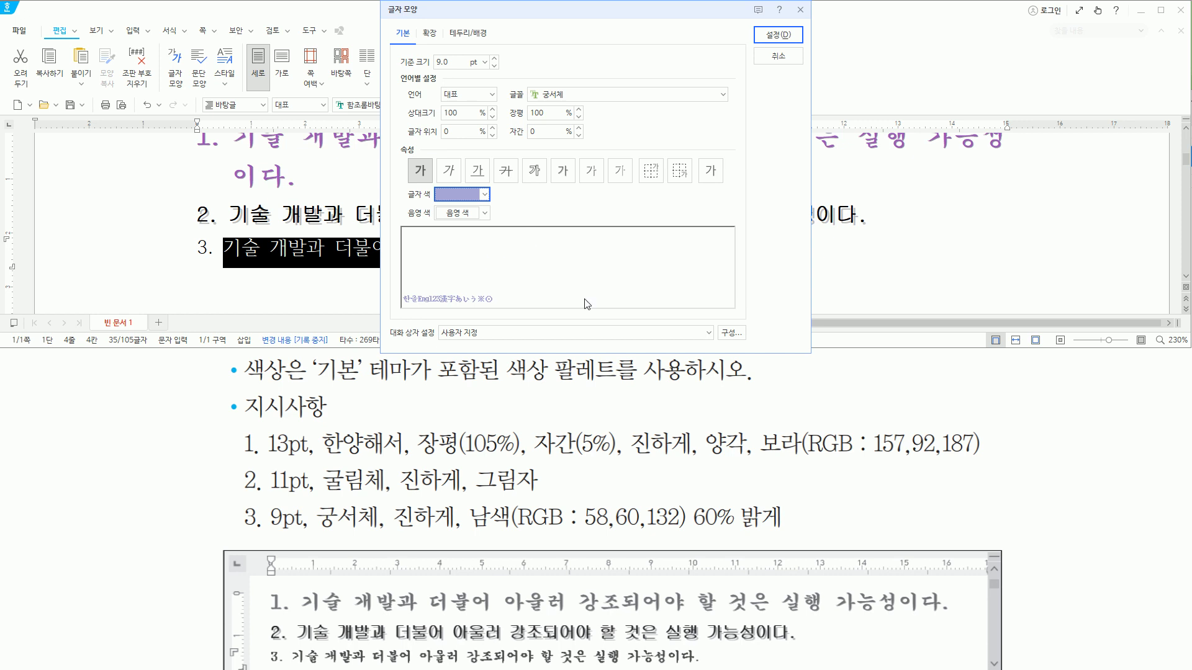
pyautogui.hotkey('ctrl', 'shift', 'd')
pyautogui.moveTo(756, 27); pyautogui.dragTo(803, 43)
pyautogui.click(783, 35)
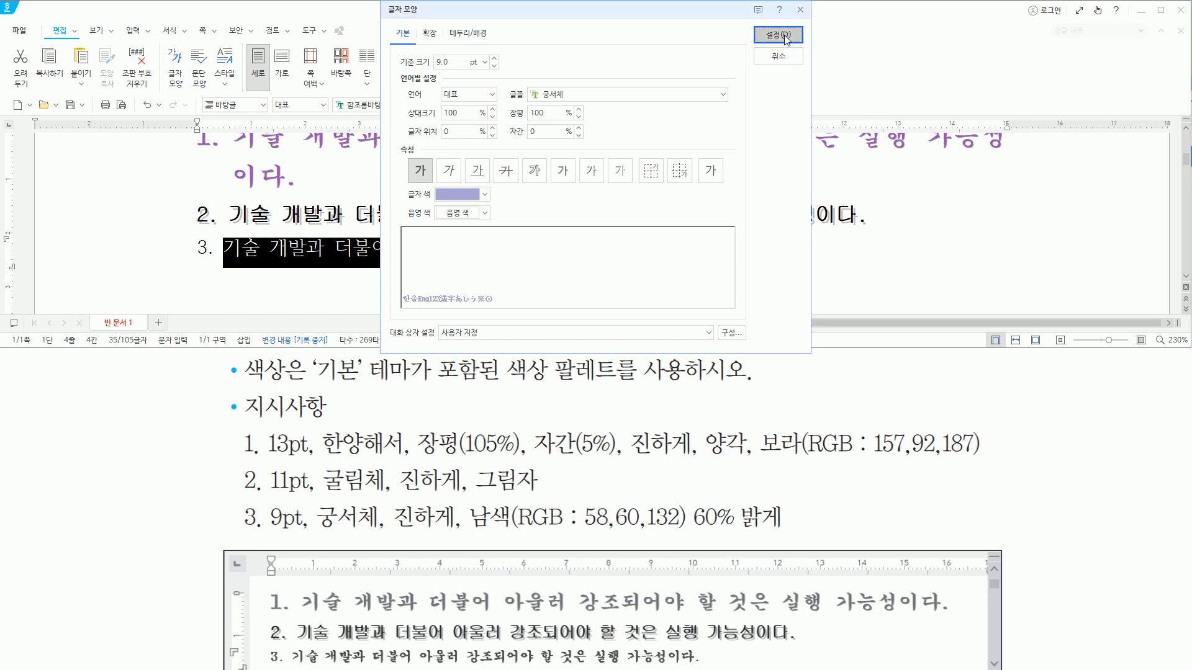
pyautogui.click(765, 252)
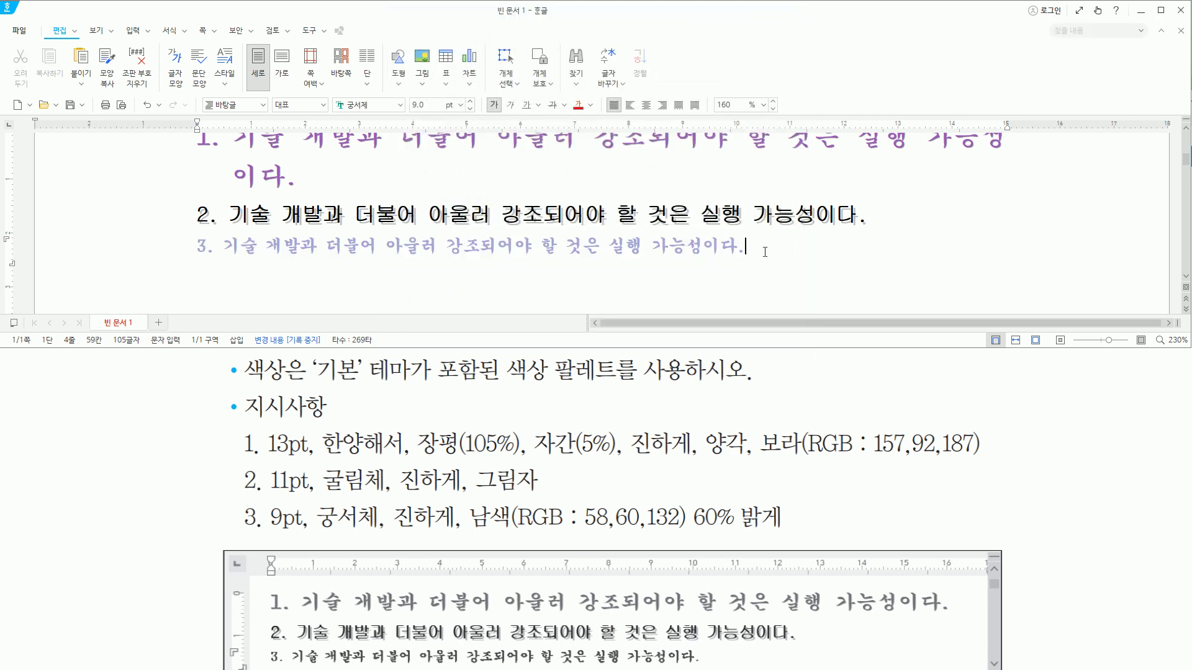
pyautogui.click(1186, 128)
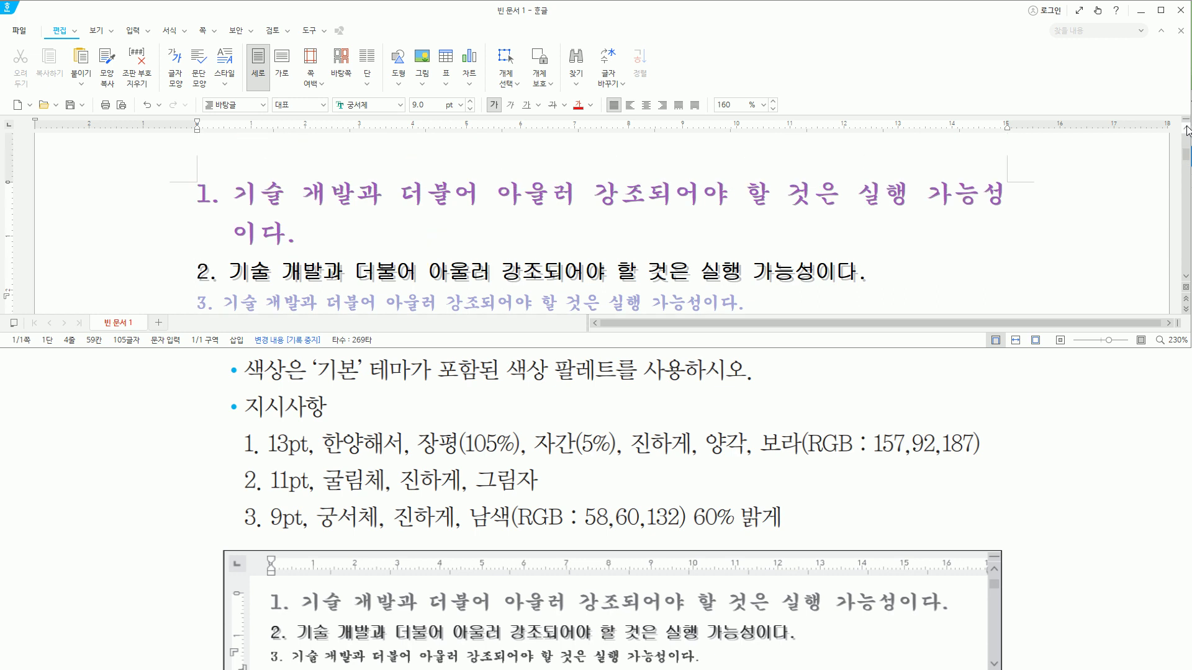
pyautogui.click(1185, 277)
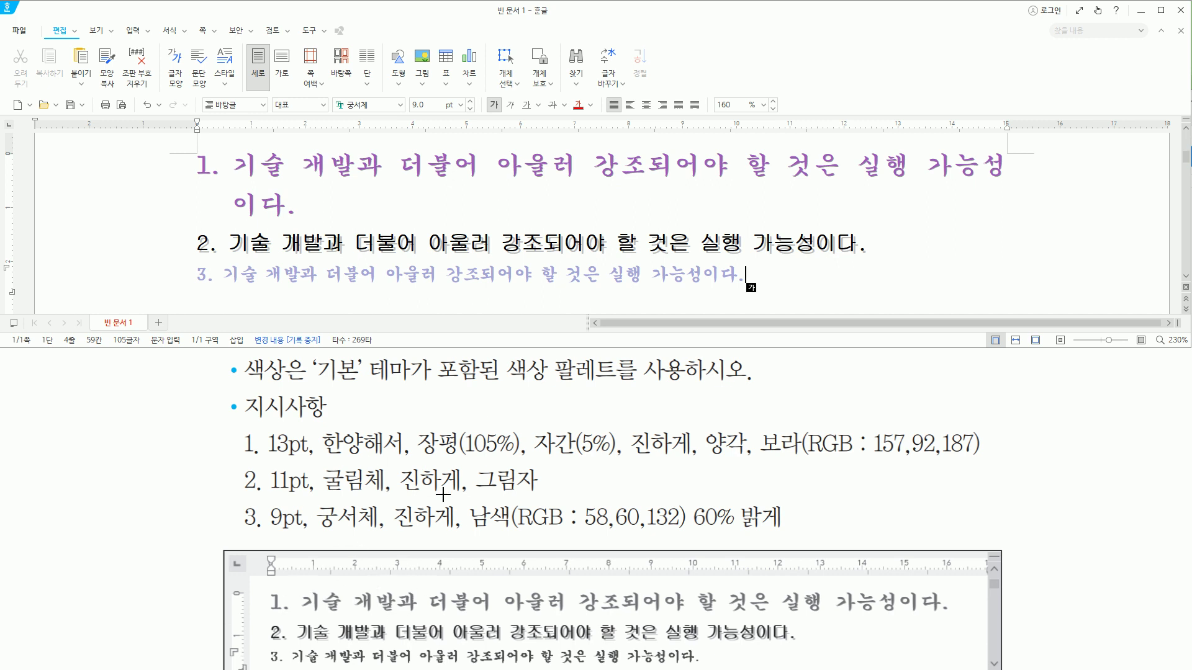
pyautogui.moveTo(235, 427)
pyautogui.mouseDown()
pyautogui.moveTo(941, 535)
pyautogui.moveTo(1006, 533)
pyautogui.mouseUp()
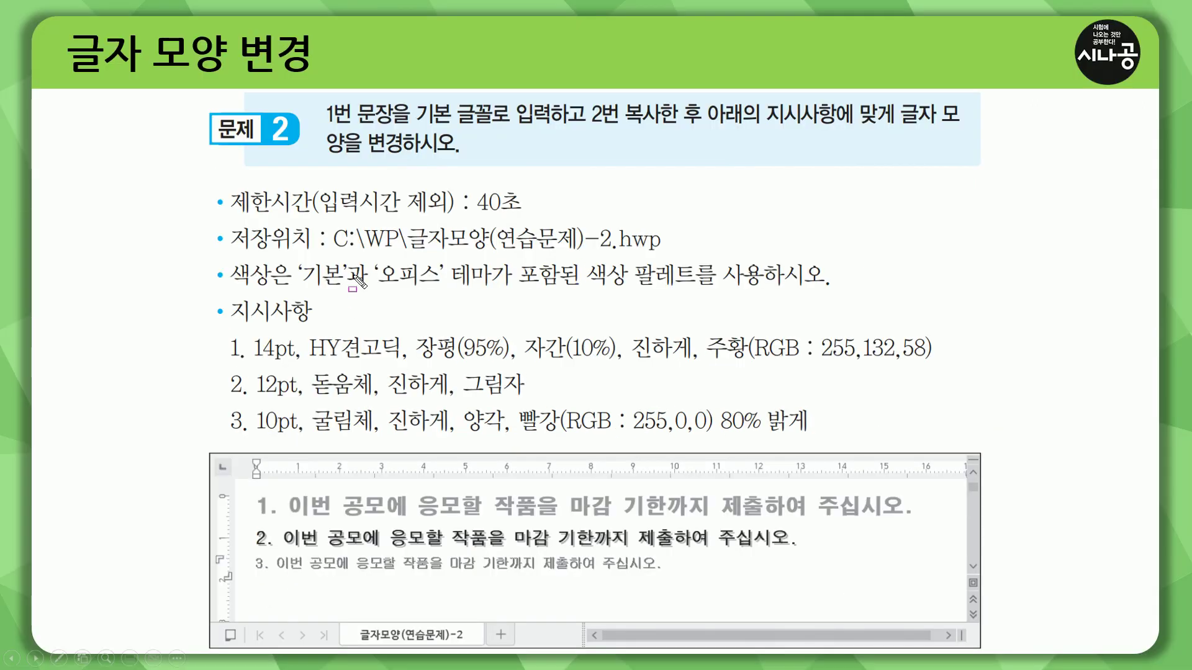
pyautogui.moveTo(322, 125); pyautogui.dragTo(390, 125)
pyautogui.moveTo(243, 492); pyautogui.dragTo(928, 528)
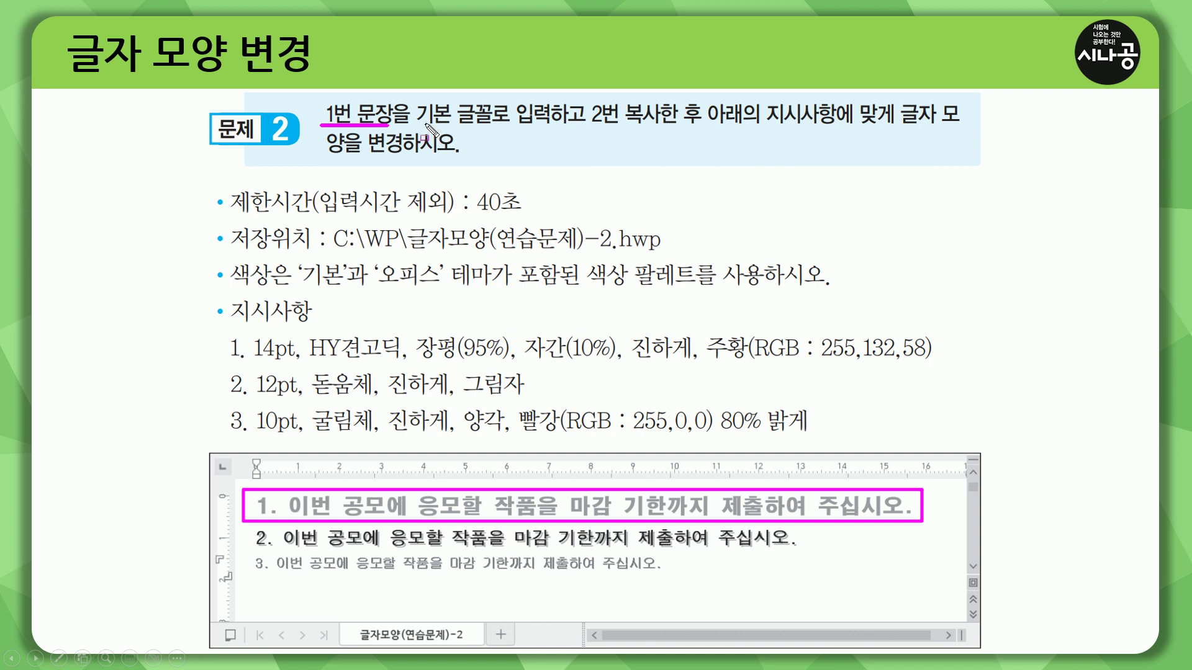
pyautogui.moveTo(414, 93)
pyautogui.mouseDown()
pyautogui.moveTo(520, 125)
pyautogui.moveTo(842, 124)
pyautogui.mouseUp()
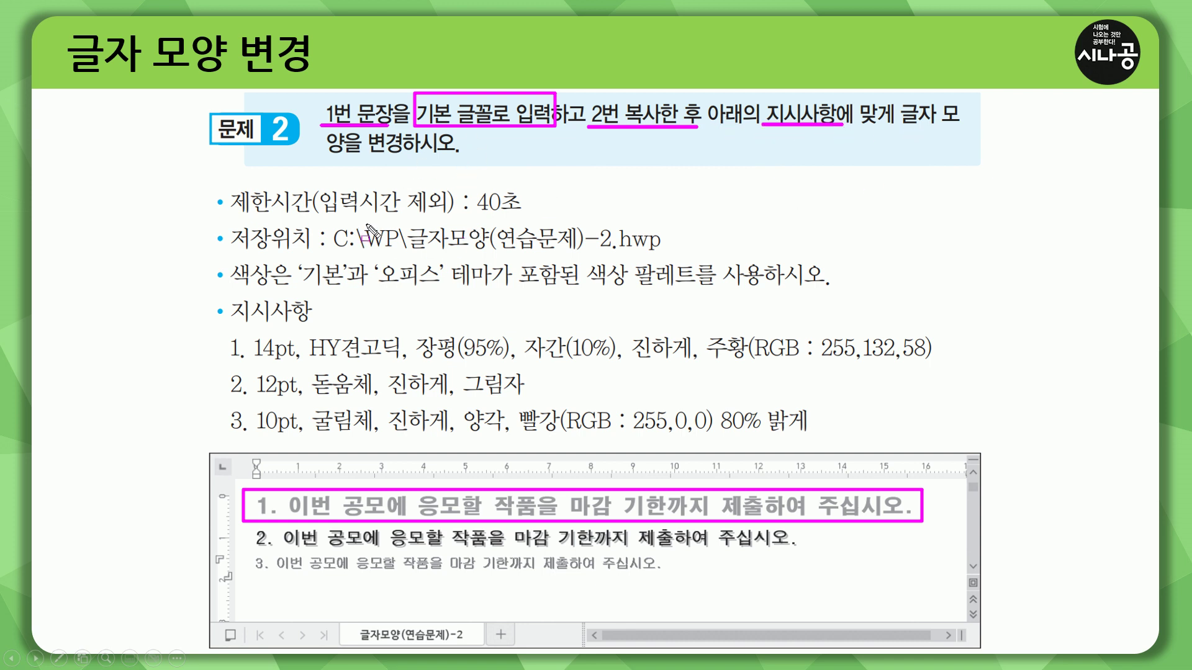
pyautogui.moveTo(237, 214); pyautogui.dragTo(310, 214)
pyautogui.moveTo(475, 184)
pyautogui.mouseDown()
pyautogui.moveTo(500, 218)
pyautogui.moveTo(525, 219)
pyautogui.mouseUp()
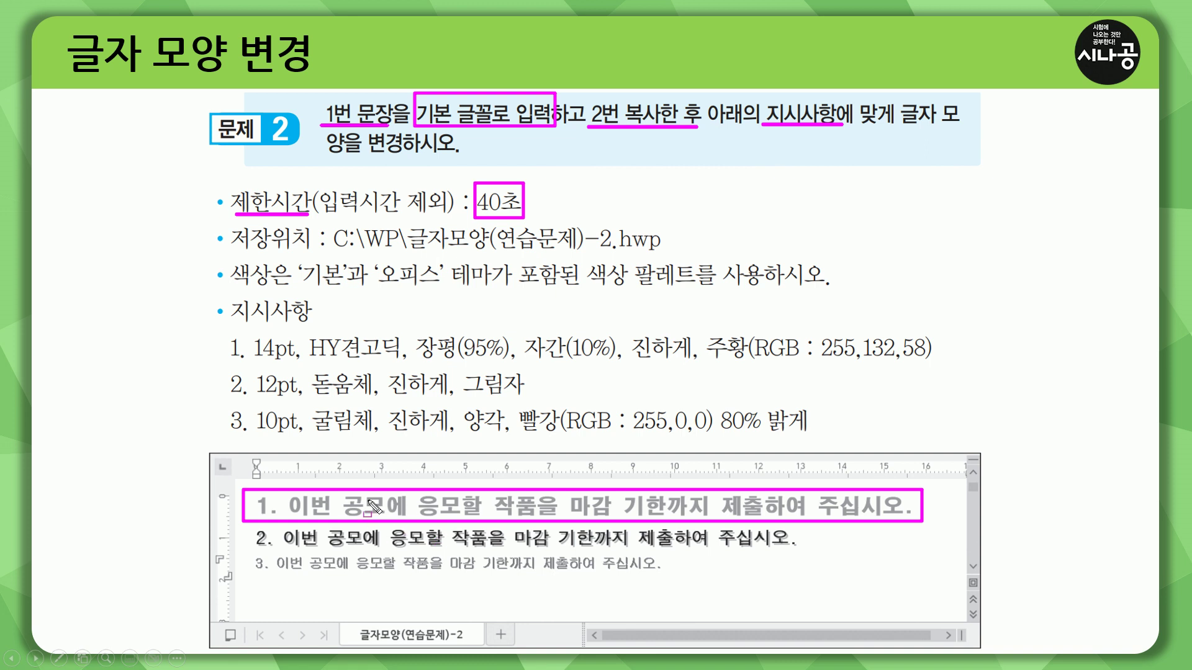
pyautogui.moveTo(225, 249); pyautogui.dragTo(612, 252)
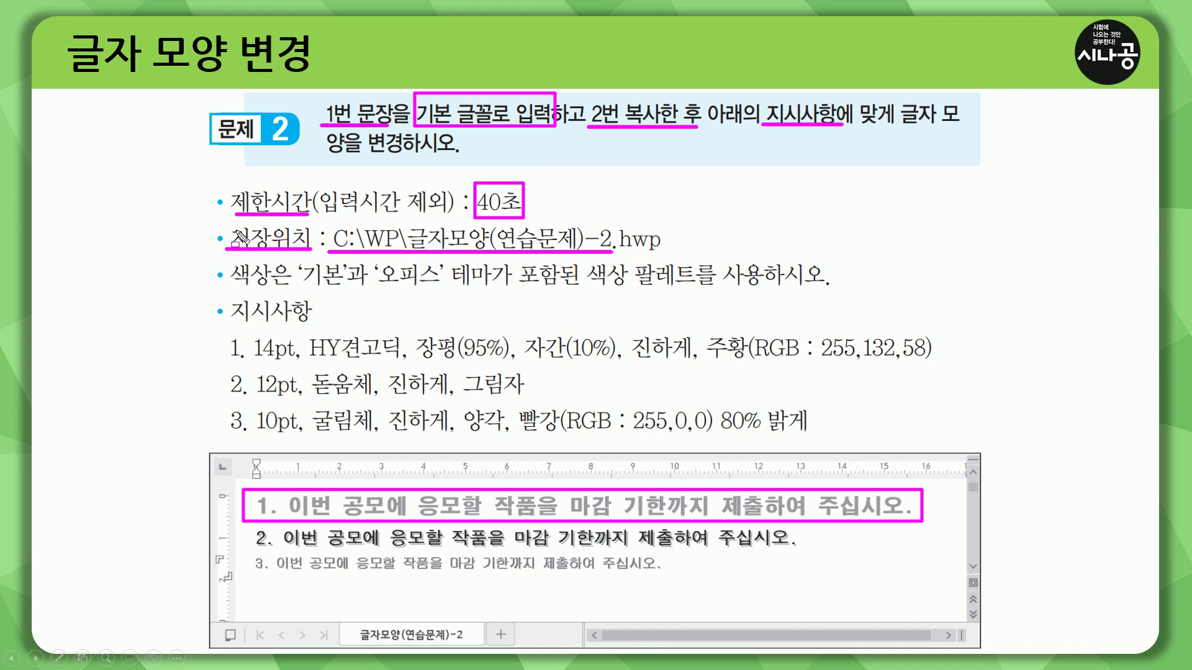
pyautogui.moveTo(225, 225); pyautogui.dragTo(314, 256)
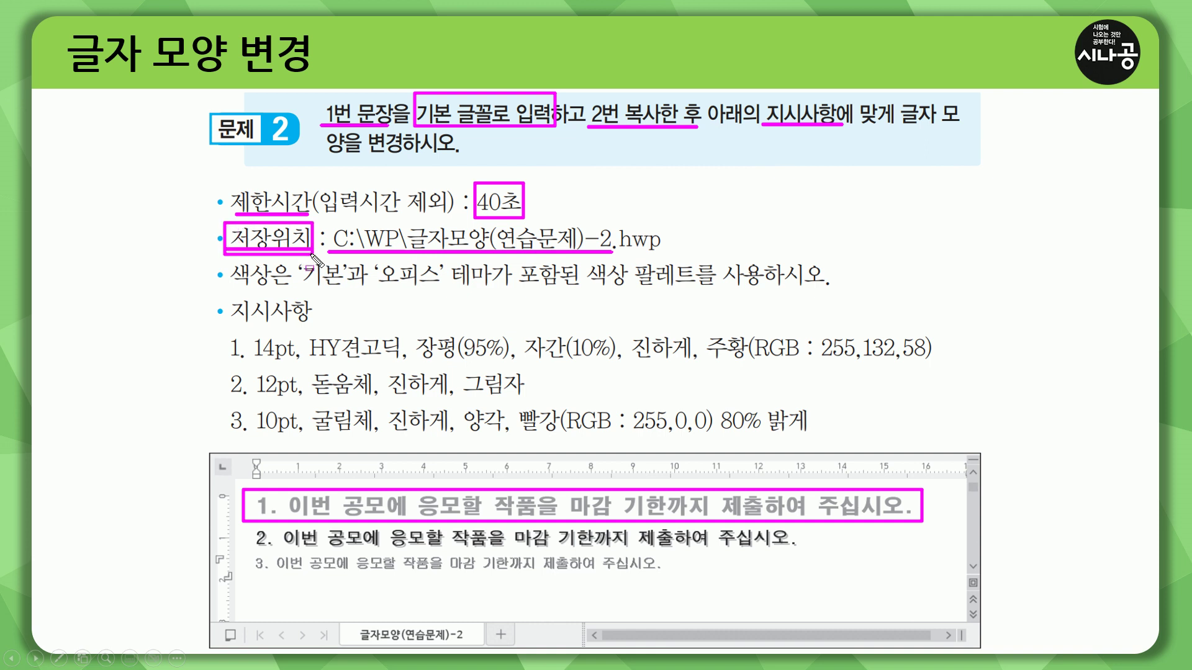
pyautogui.press('e')
pyautogui.hotkey('ctrl', 'p')
pyautogui.moveTo(218, 326)
pyautogui.mouseDown()
pyautogui.moveTo(878, 417)
pyautogui.moveTo(969, 446)
pyautogui.mouseUp()
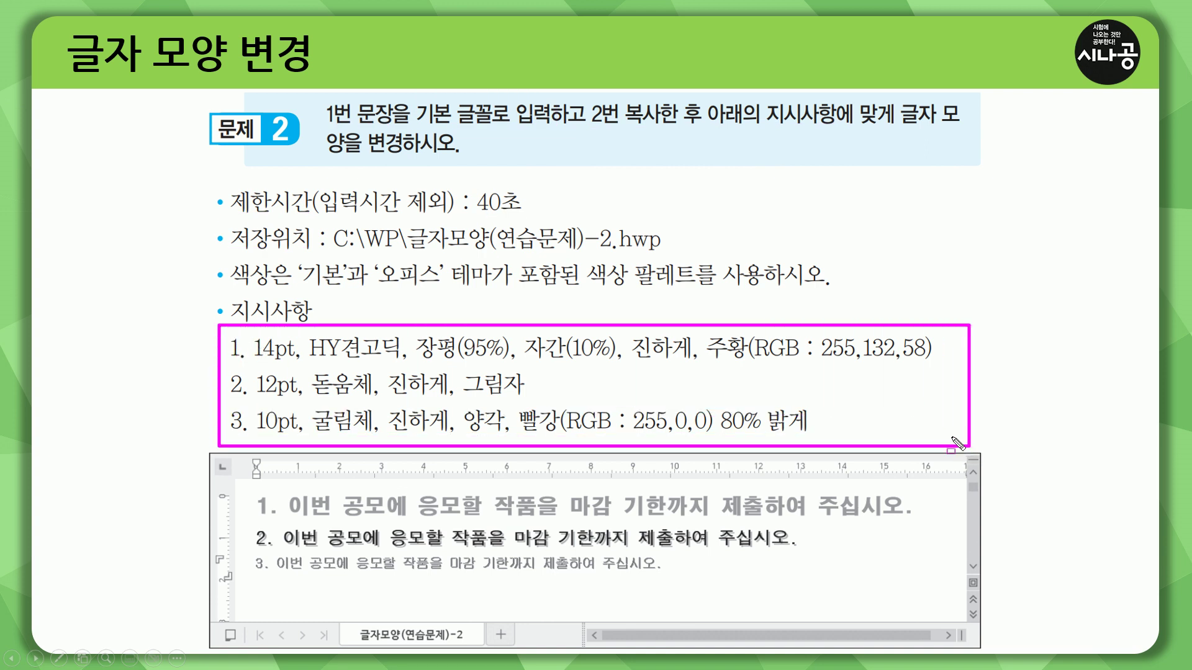
pyautogui.moveTo(229, 257); pyautogui.dragTo(275, 289)
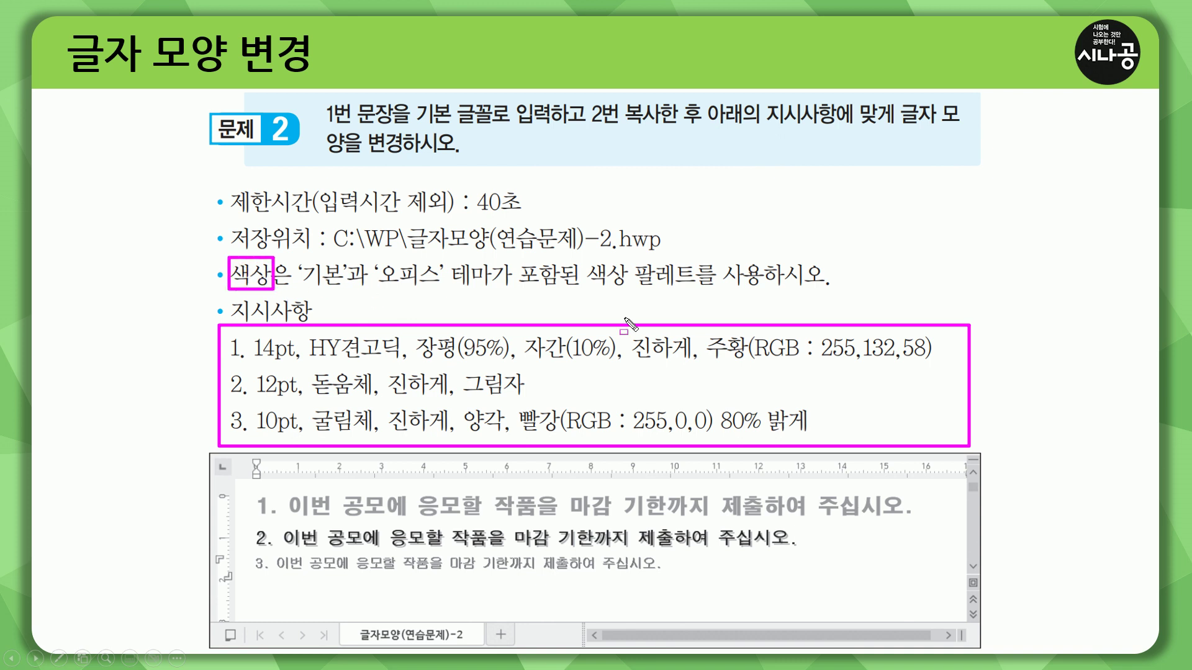
pyautogui.moveTo(705, 364); pyautogui.dragTo(933, 365)
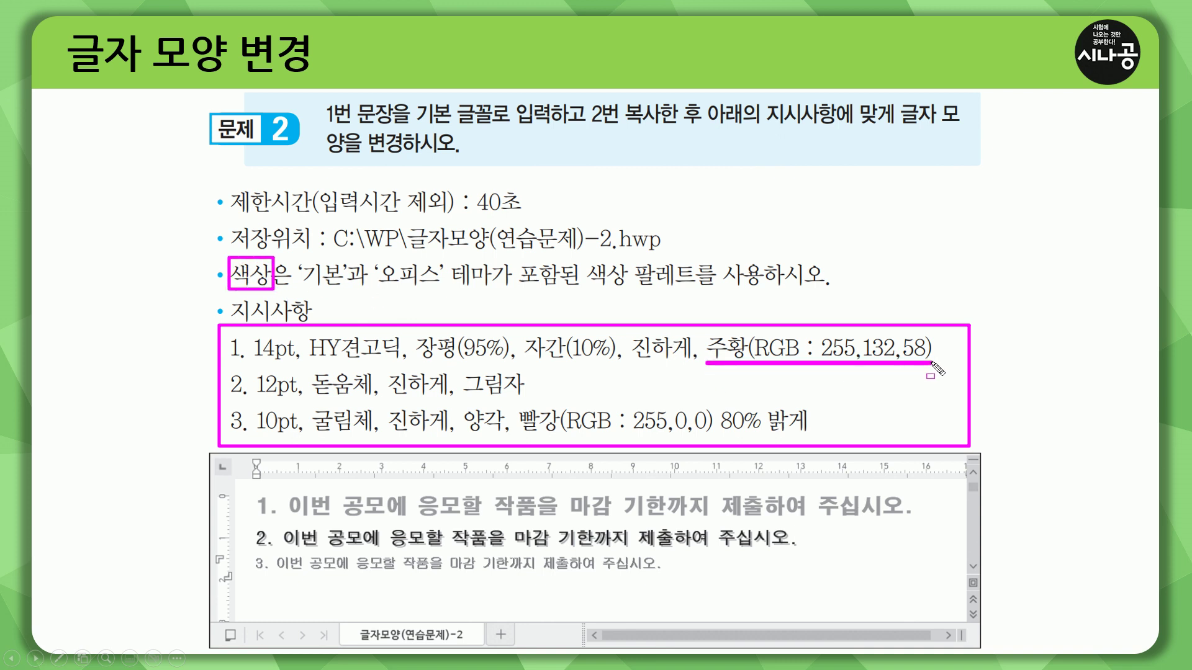
pyautogui.moveTo(518, 434); pyautogui.dragTo(814, 434)
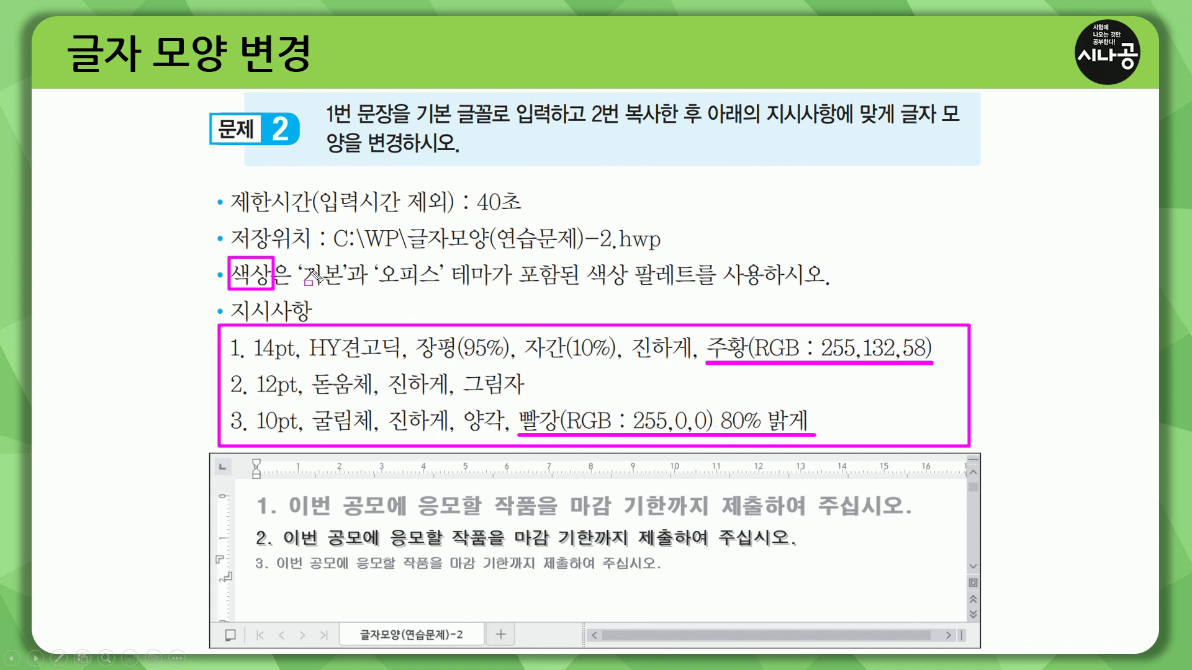
pyautogui.moveTo(300, 288); pyautogui.dragTo(449, 290)
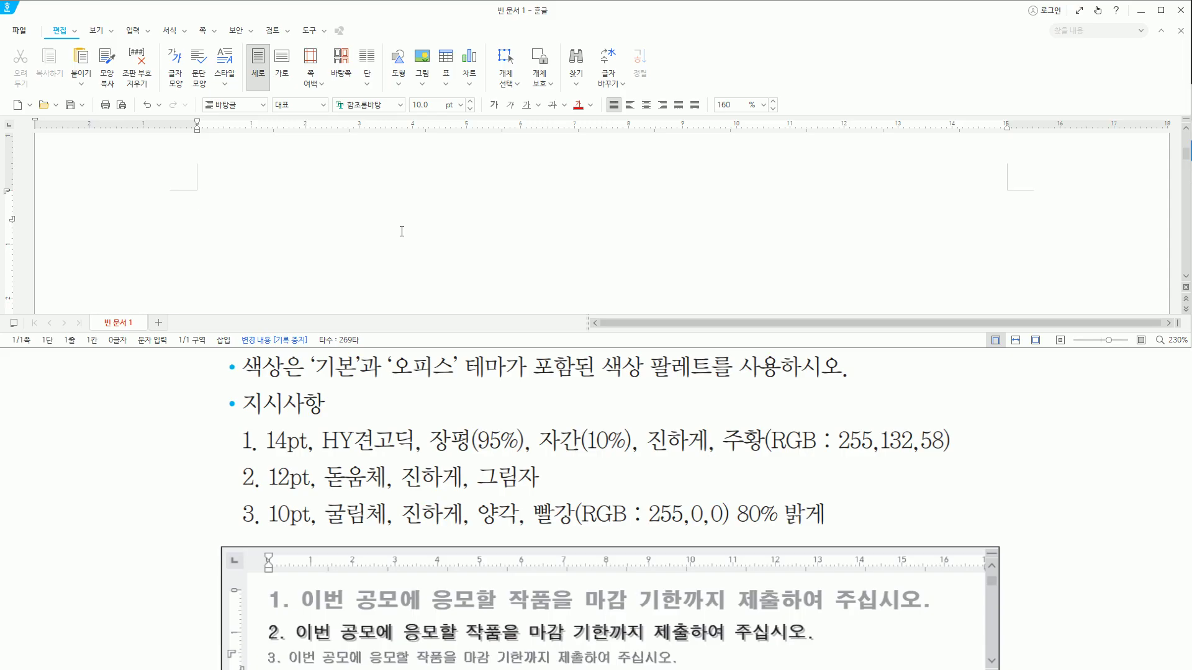
# - Write "1. 이번 공모에 응모할 작품을 마감 기한까지 제출하여 주십시오." as the first numbered item of the blank document
pyautogui.moveTo(264, 581)
pyautogui.mouseDown()
pyautogui.moveTo(392, 620)
pyautogui.moveTo(908, 617)
pyautogui.mouseUp()
pyautogui.write('. 이번')
pyautogui.write('공모에 ')
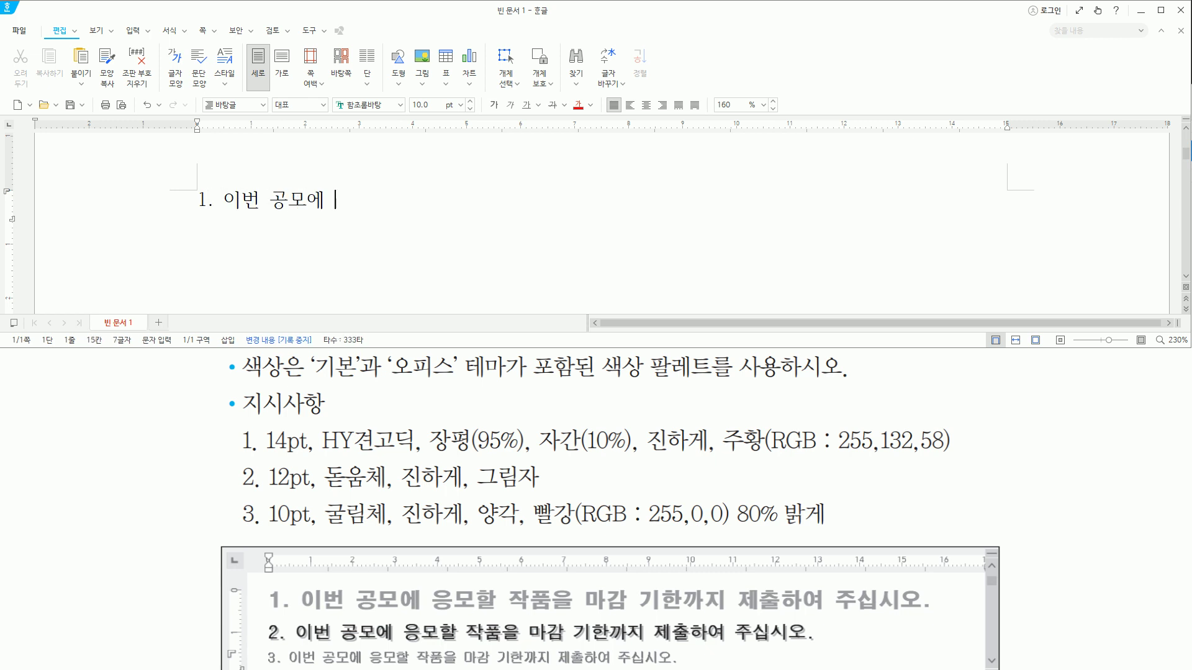
pyautogui.write('응모할 ')
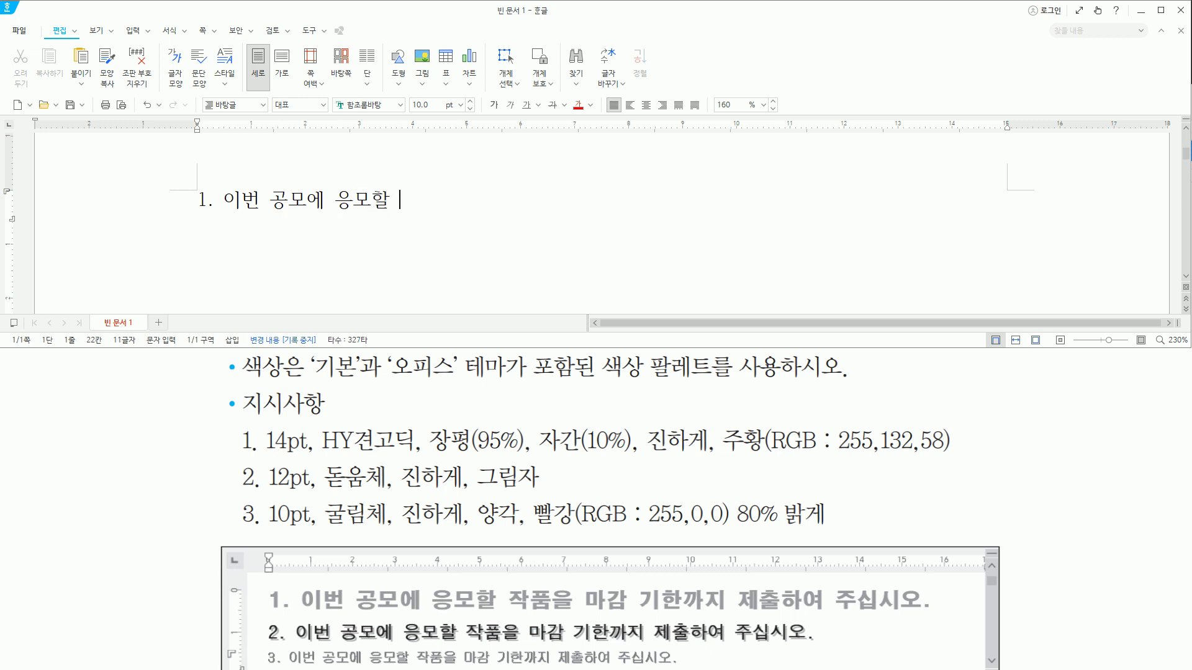
pyautogui.write('작품ㅇ을 마감')
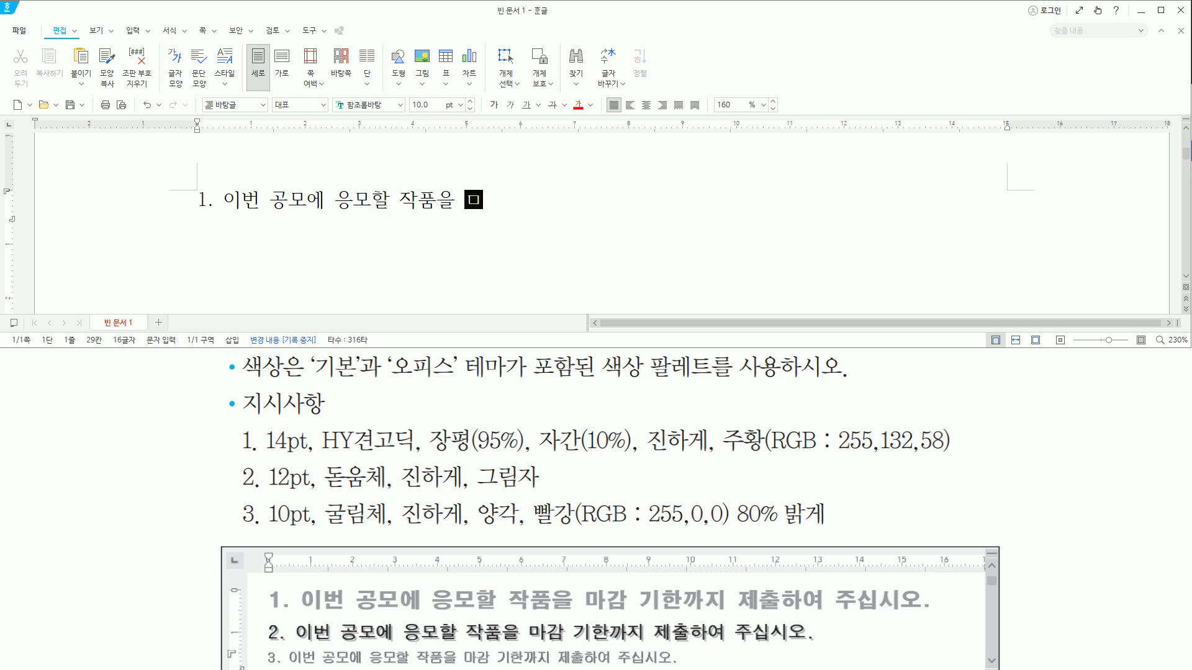
pyautogui.write(' 기')
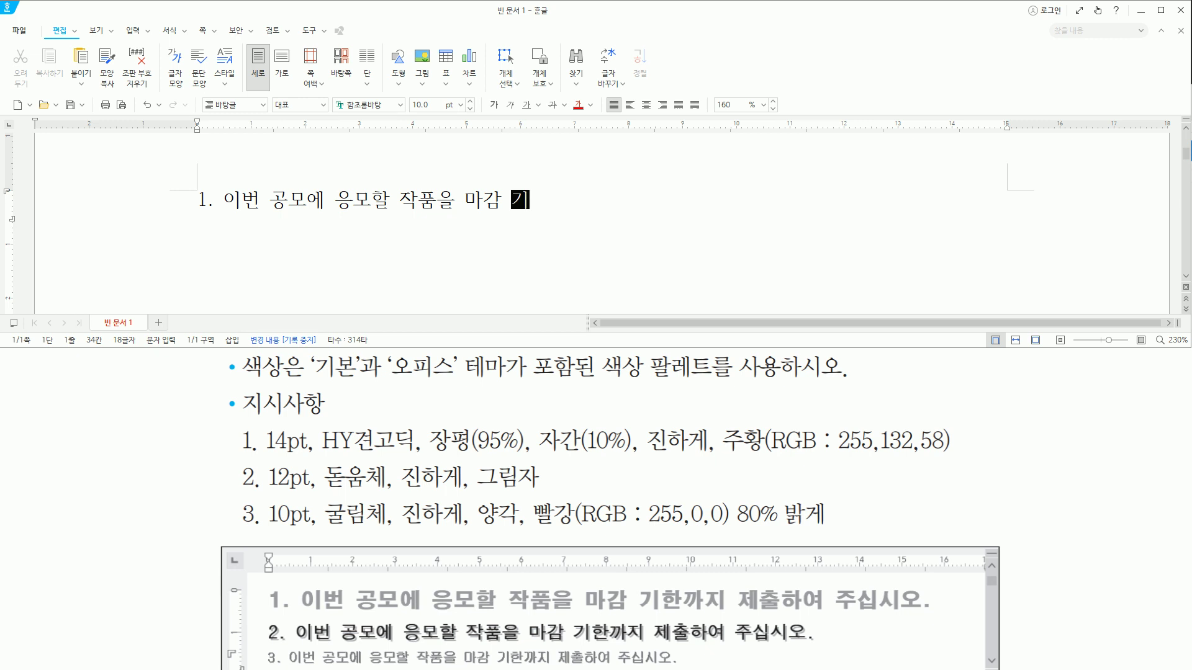
pyautogui.write('한까지 ')
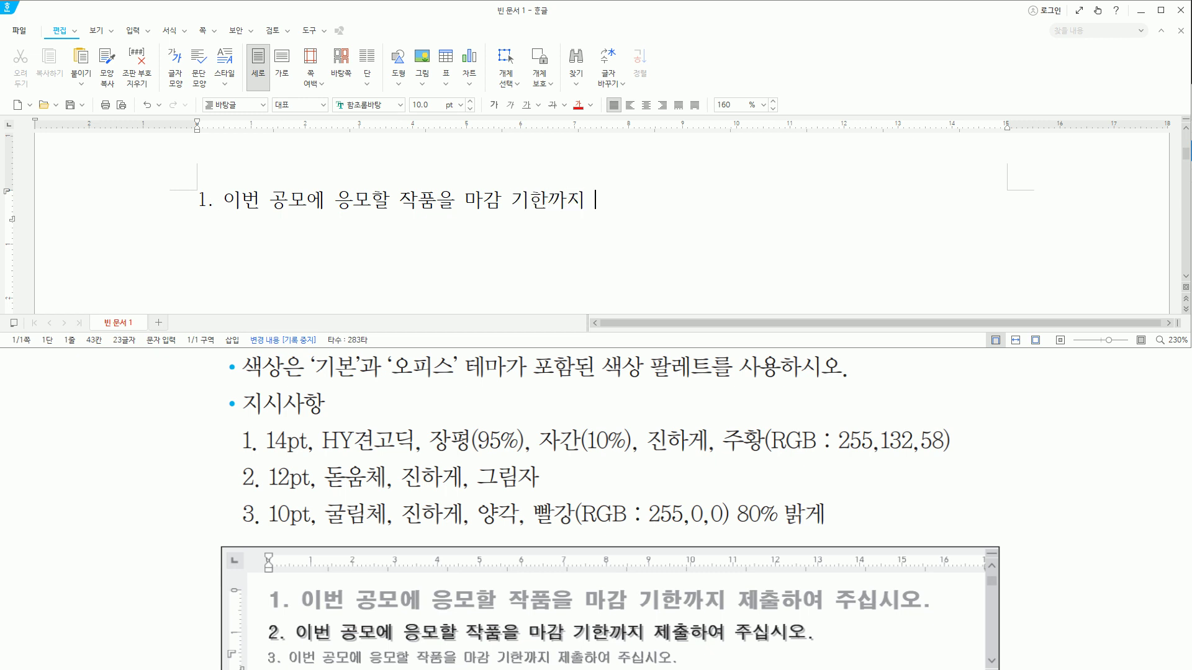
pyautogui.write('제출하여')
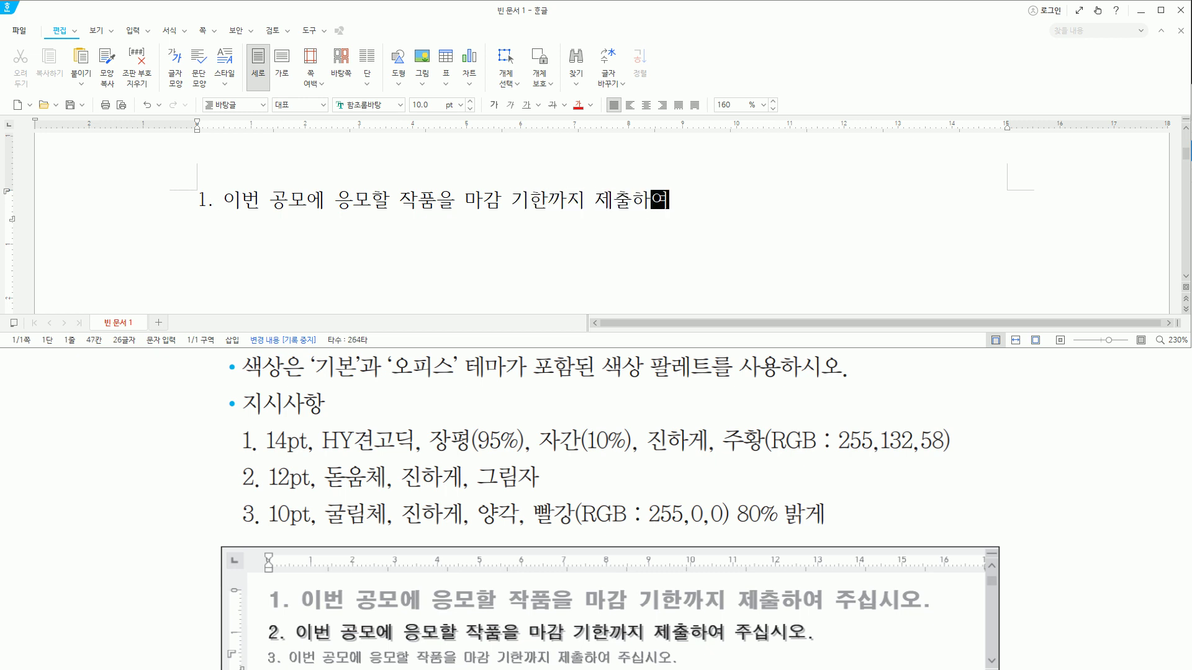
pyautogui.write(' 주십싱오.')
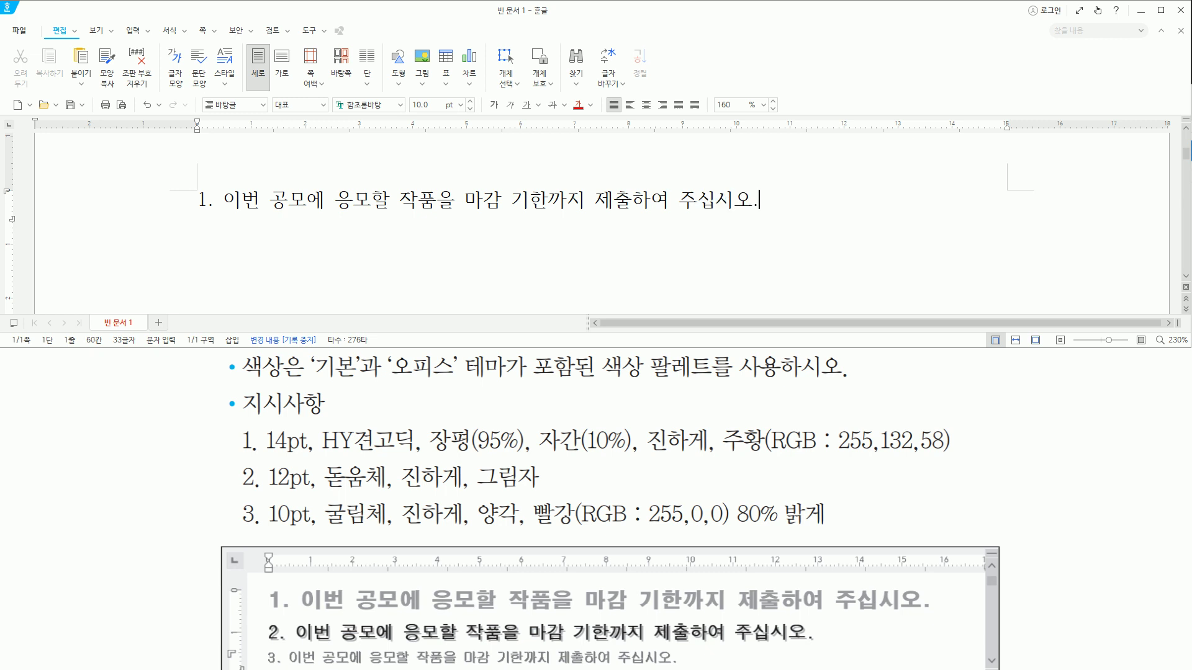
pyautogui.hotkey('shift', 'Left')
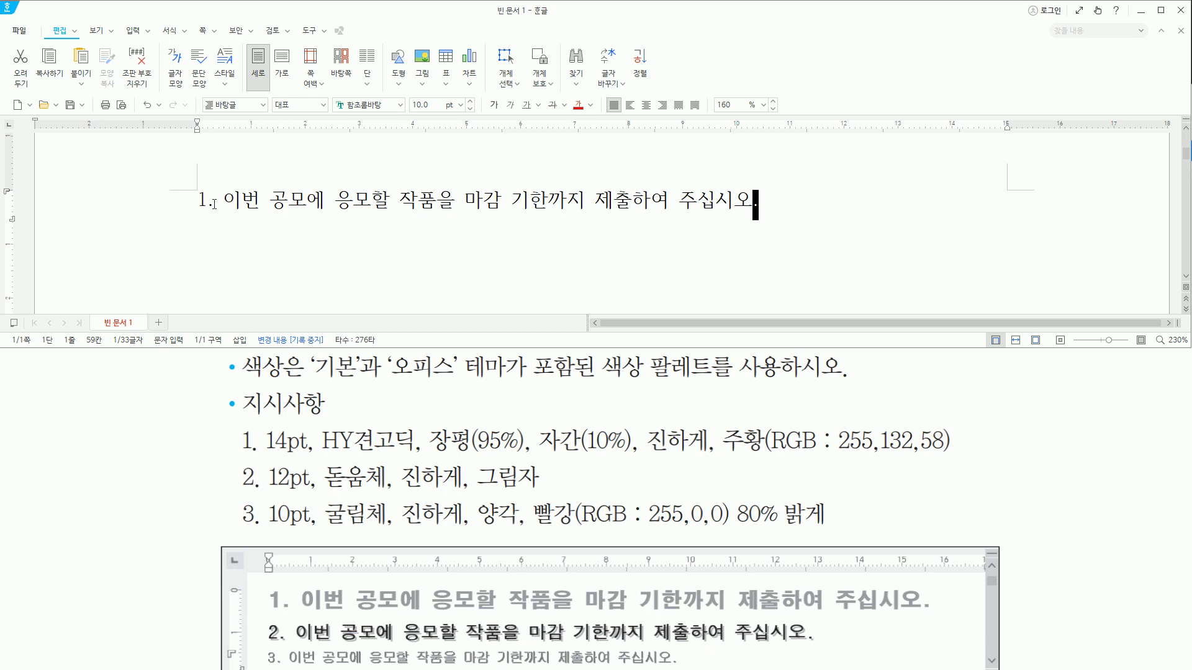
pyautogui.press('Right')
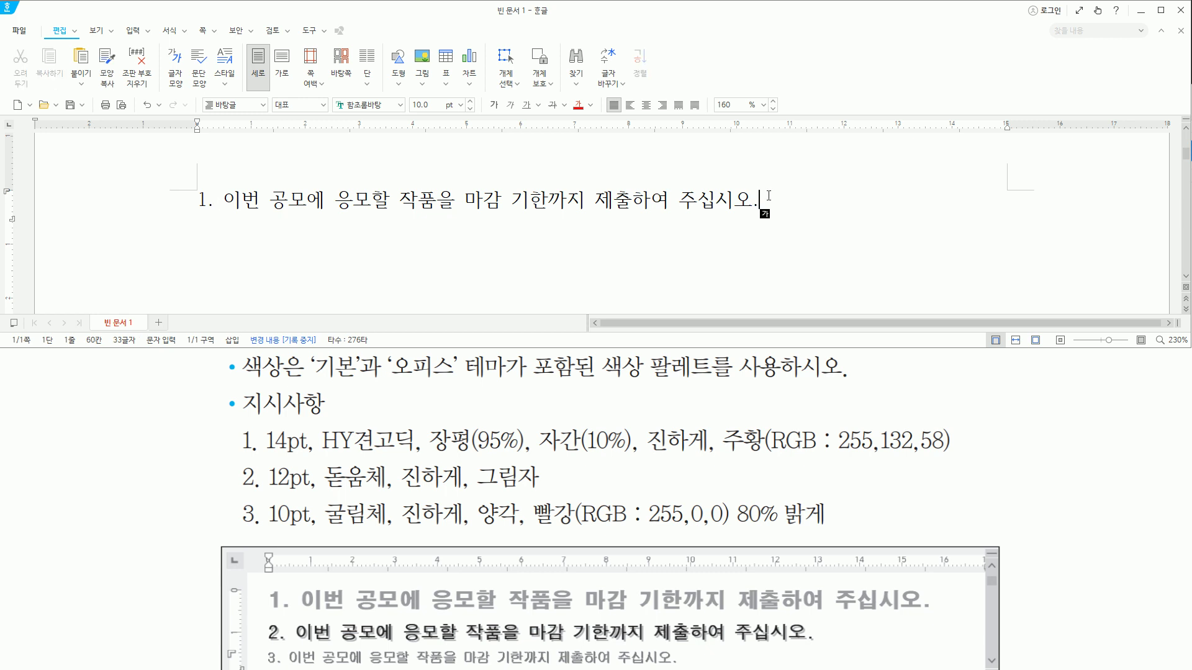
# - Add numbered items 2 and 3 below and fill both with a copy of item 1's sentence without its number
pyautogui.press('Return')
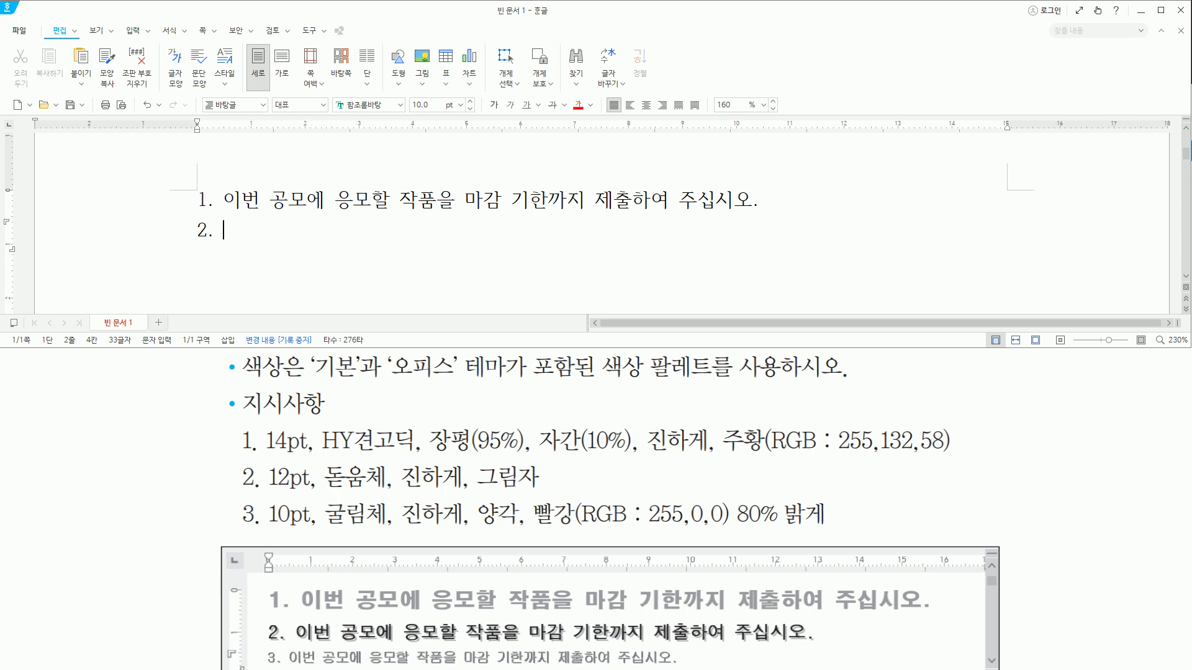
pyautogui.click(223, 200)
pyautogui.press('Down')
pyautogui.press('Up')
pyautogui.press('Hangul')
pyautogui.hotkey('shift', 'End')
pyautogui.hotkey('ctrl', 'c')
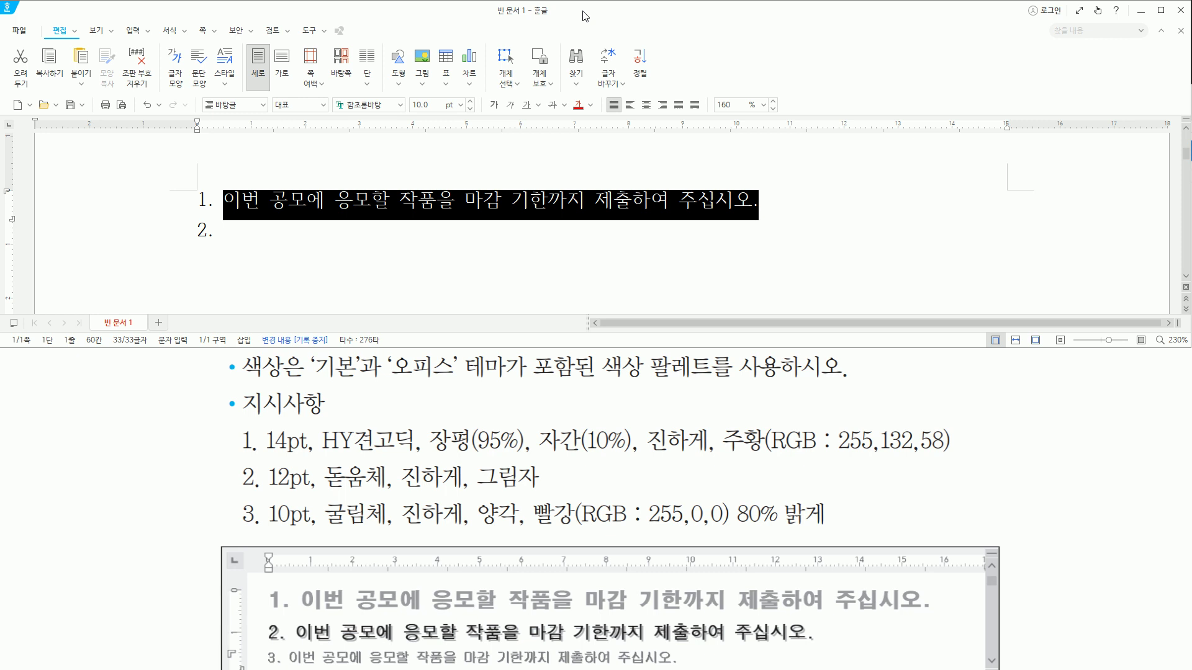
pyautogui.press('Down')
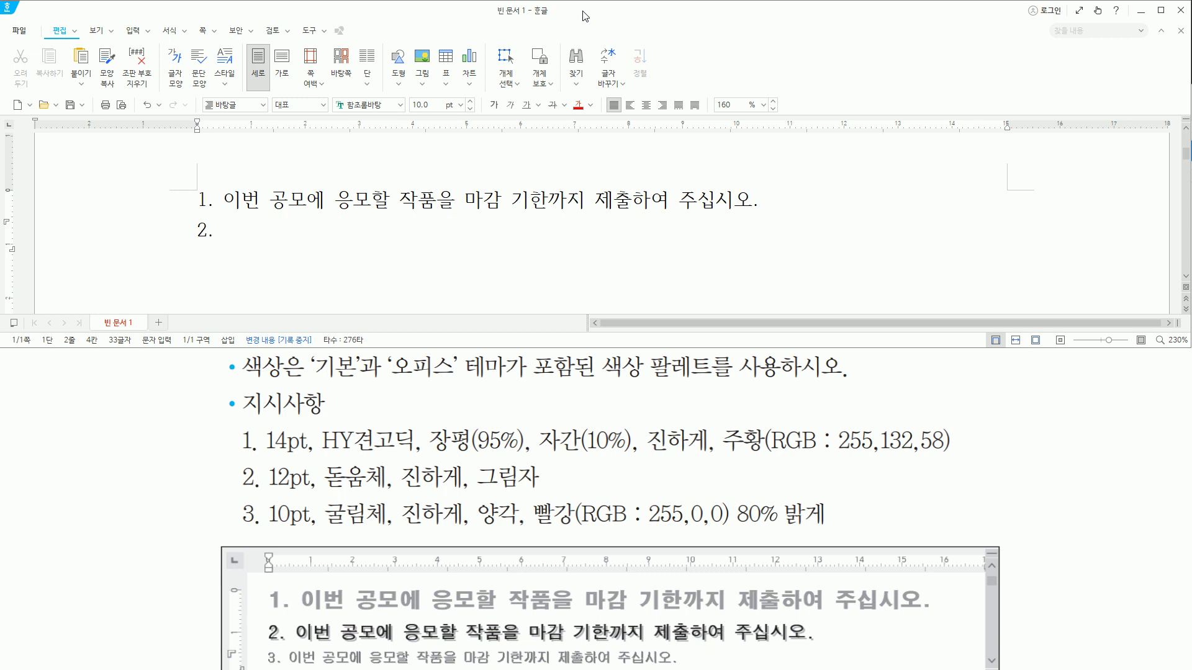
pyautogui.hotkey('ctrl', 'v')
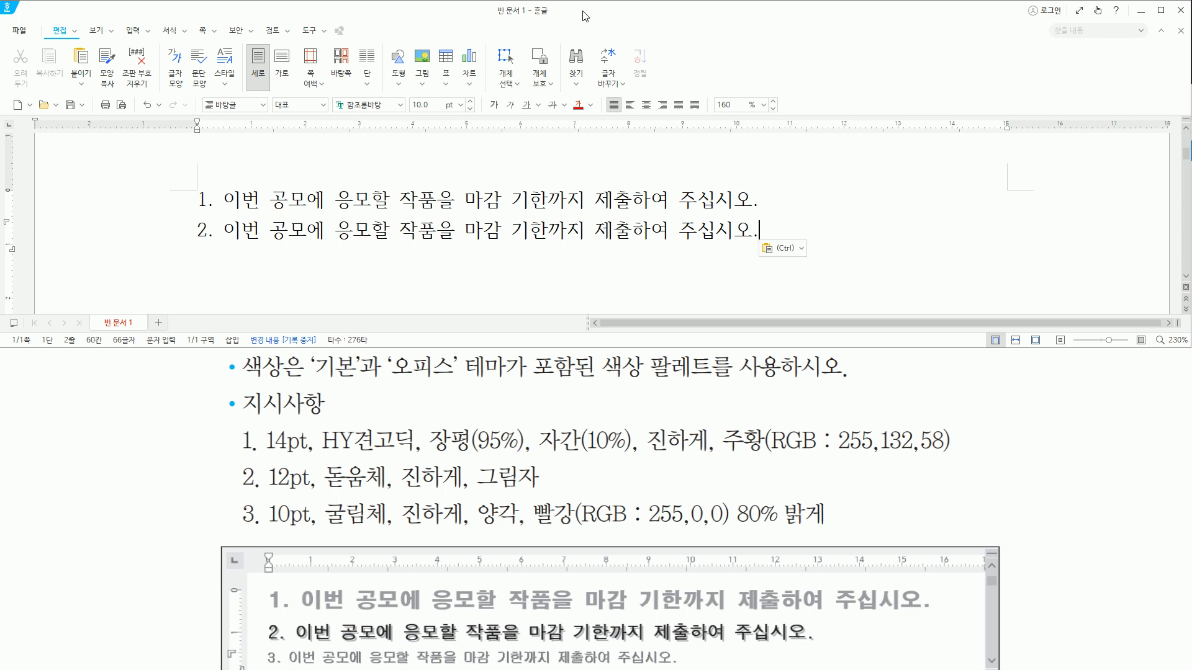
pyautogui.press('Return')
pyautogui.hotkey('ctrl', 'v')
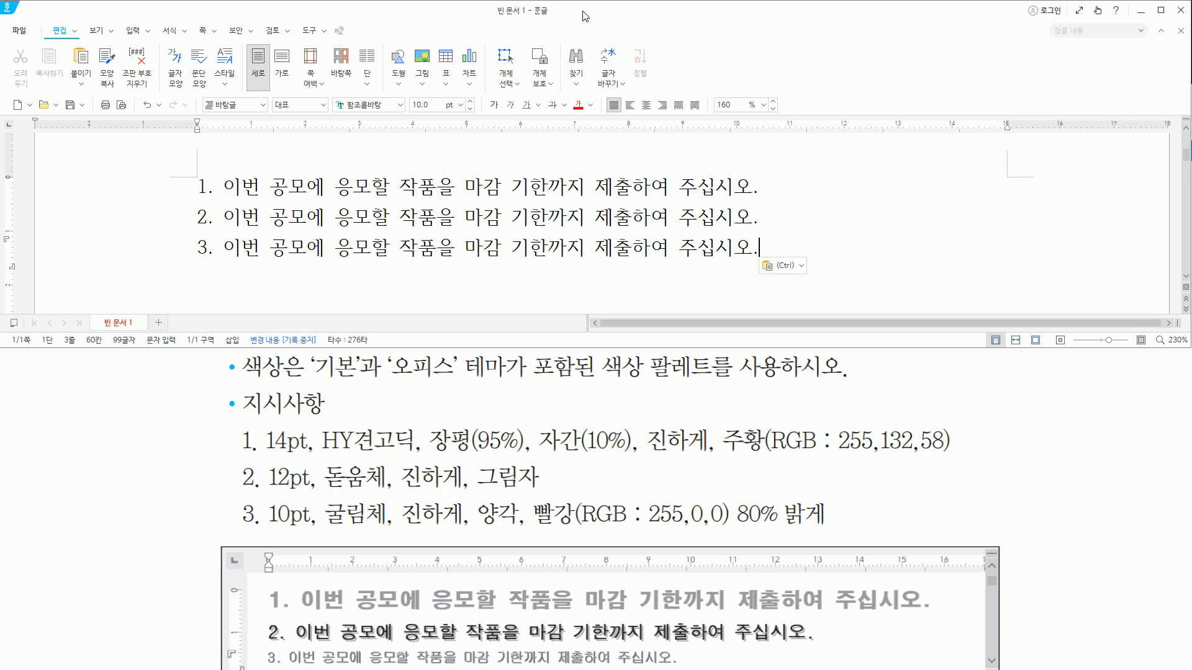
# - Select item 1's whole sentence and set its font (글꼴) to HY견고딕 in the character formatting
pyautogui.press('Up')
pyautogui.press('Down')
pyautogui.click(761, 246)
pyautogui.click(767, 243)
pyautogui.press('Up')
pyautogui.press('Up')
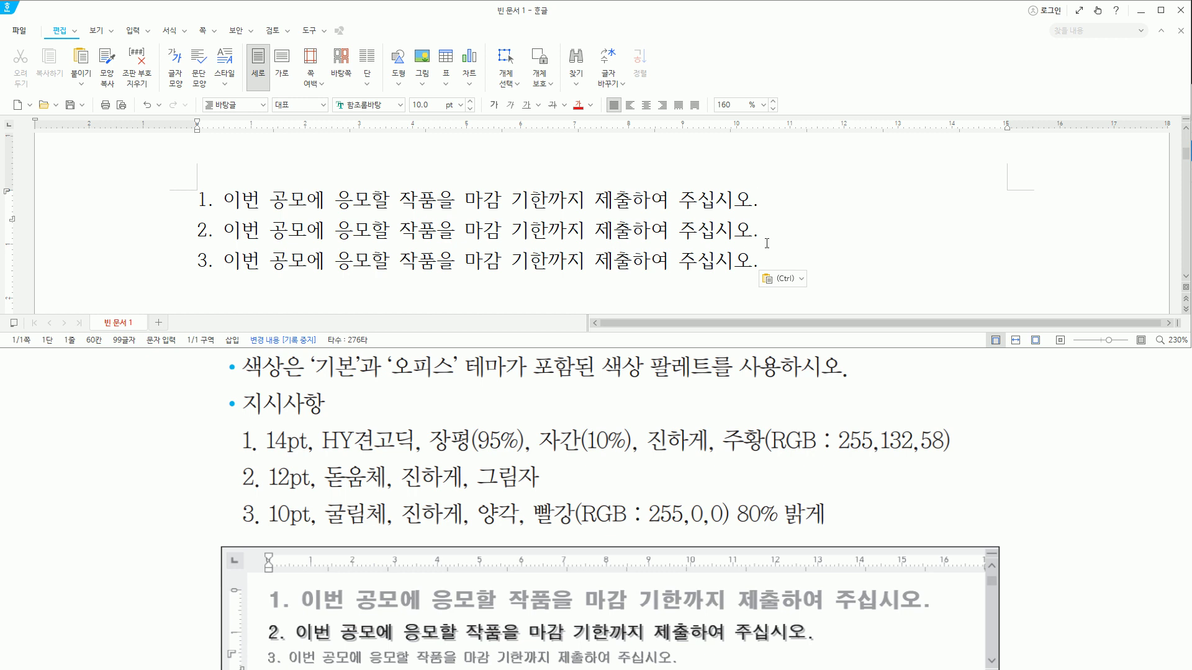
pyautogui.hotkey('shift', 'Home')
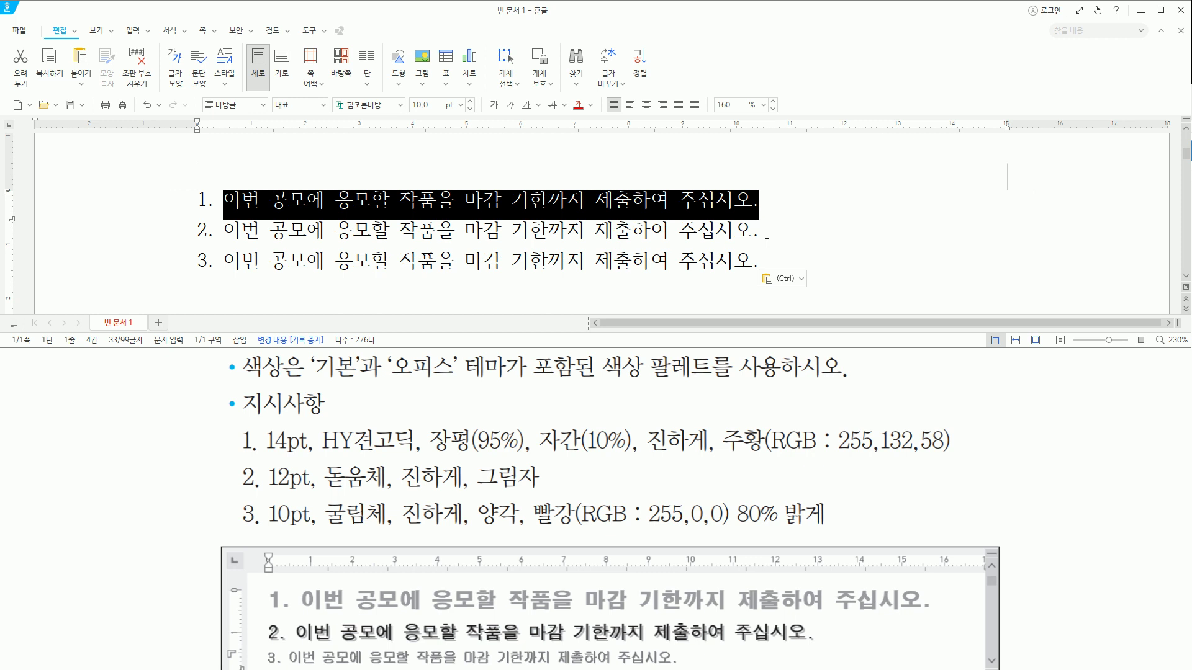
pyautogui.press('capslock')
pyautogui.moveTo(265, 456); pyautogui.dragTo(964, 454)
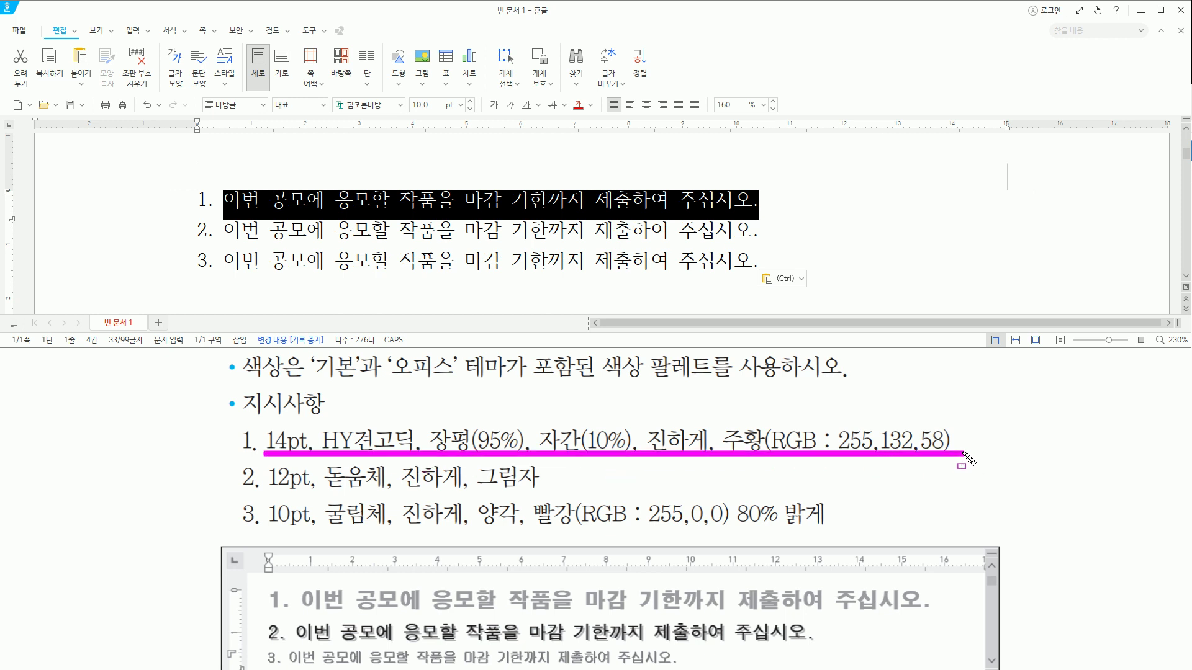
pyautogui.press('Escape')
pyautogui.click(522, 10)
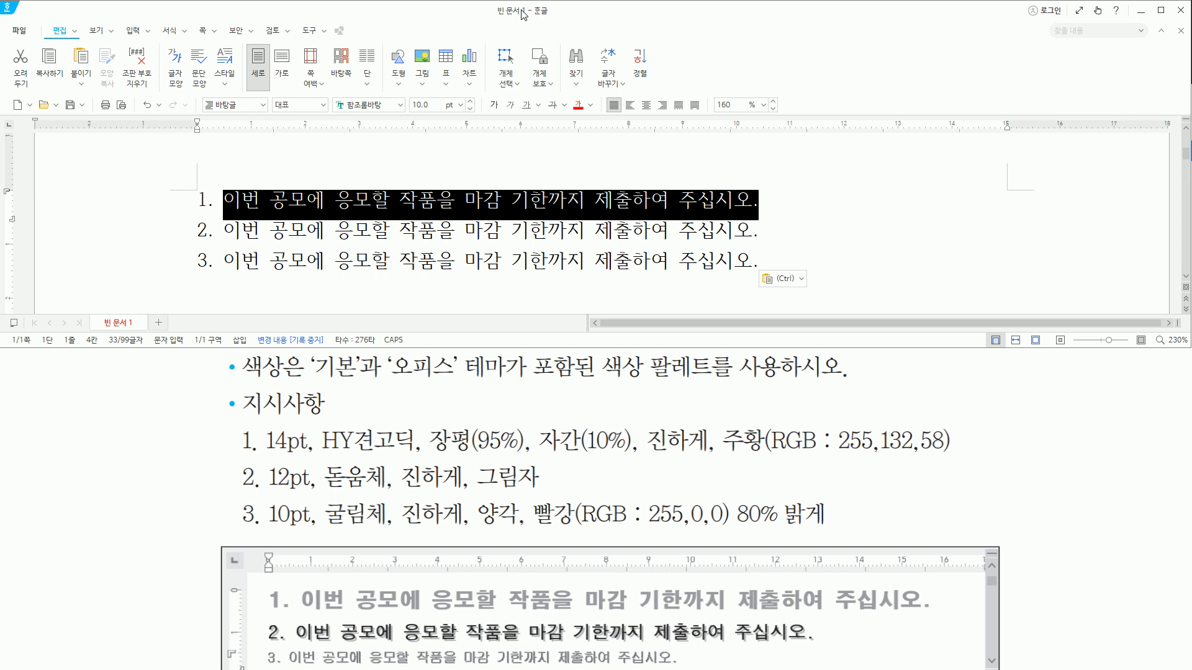
pyautogui.hotkey('alt', 'l')
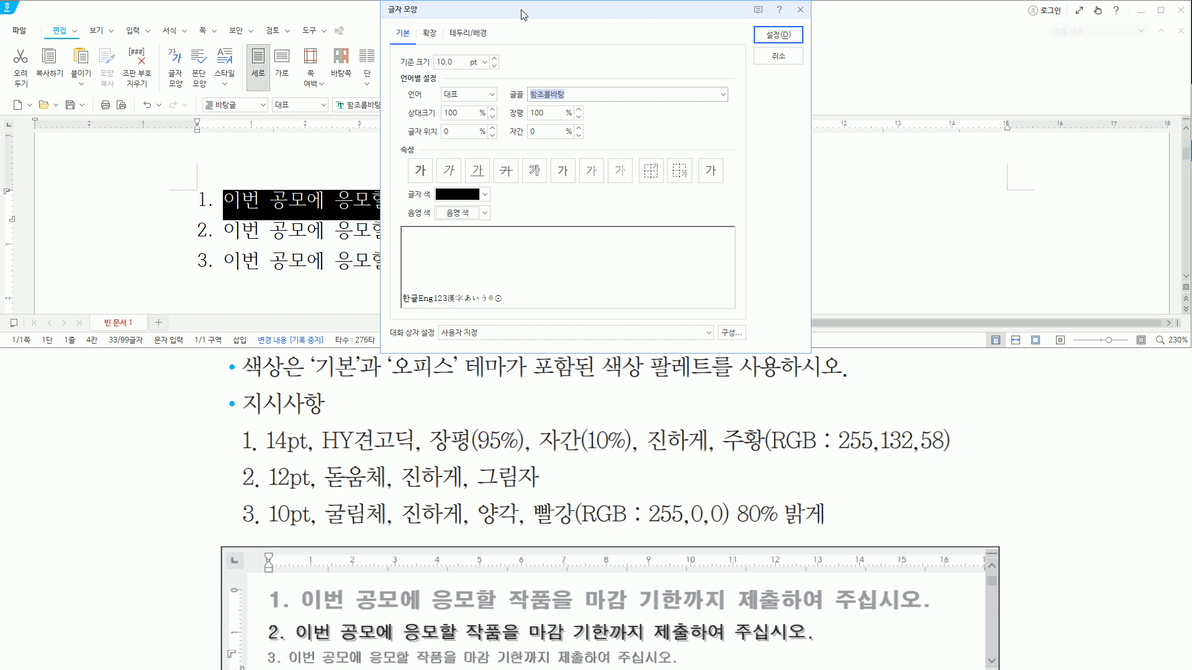
pyautogui.write('HY견고딕')
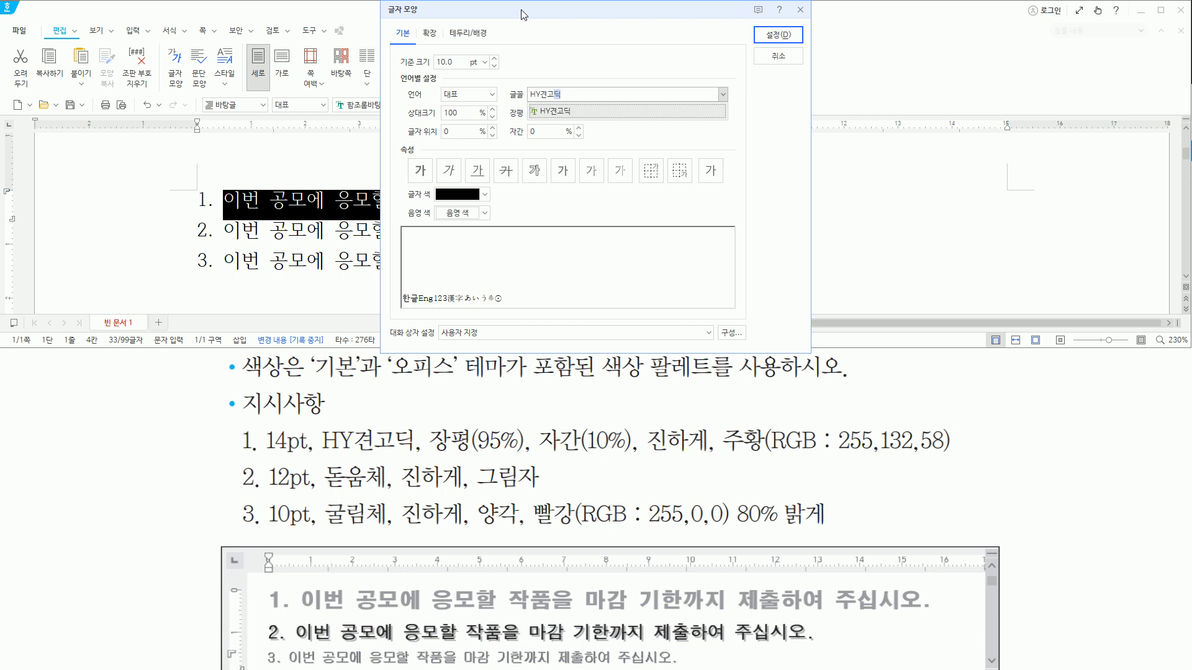
pyautogui.press('Return')
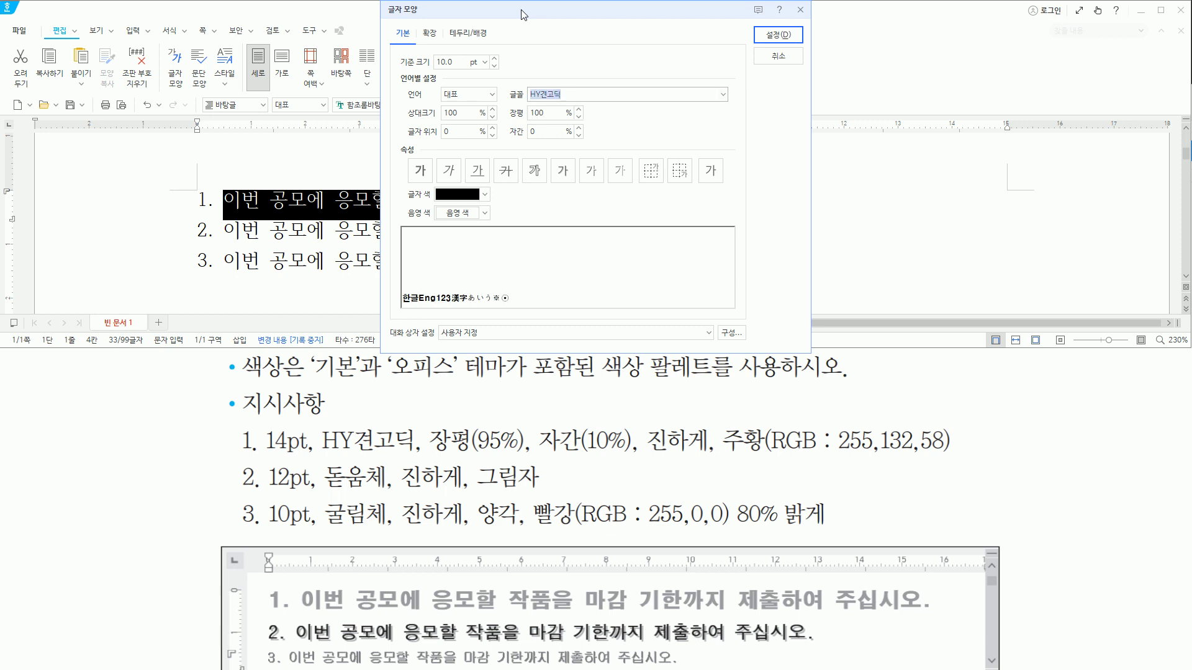
# - Set item 1's base size (기준 크기) to 14 pt, character width (장평) to 95% and letter spacing (자간) to 10%
pyautogui.press('alt')
pyautogui.write('z')
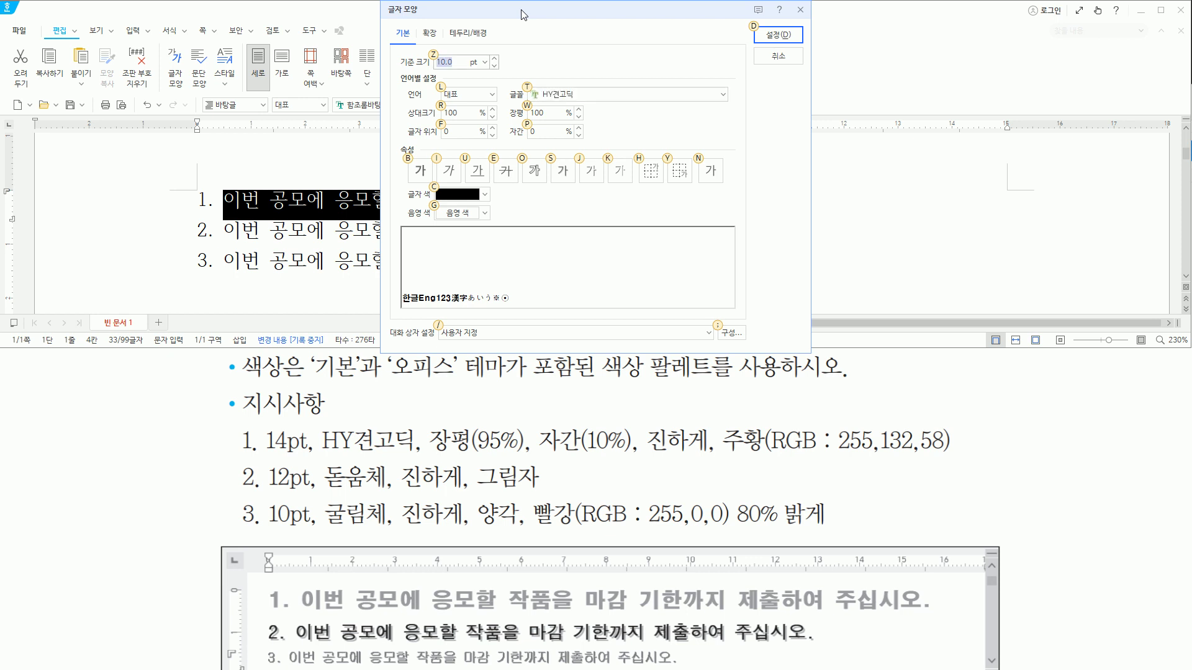
pyautogui.write('14')
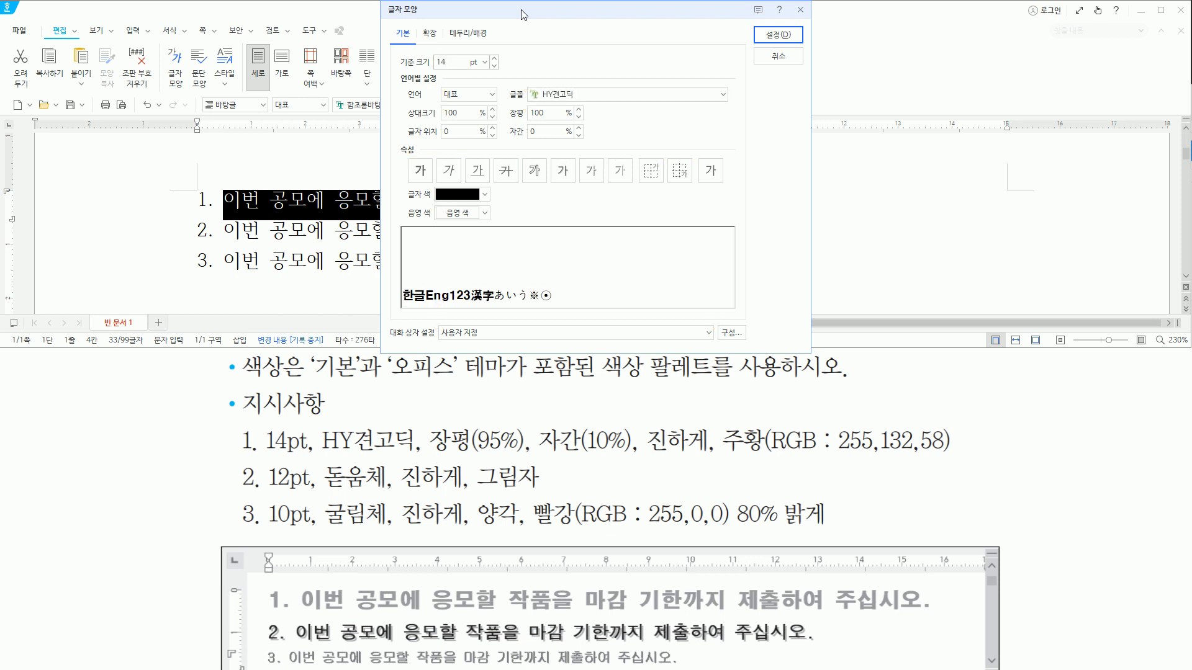
pyautogui.press('alt')
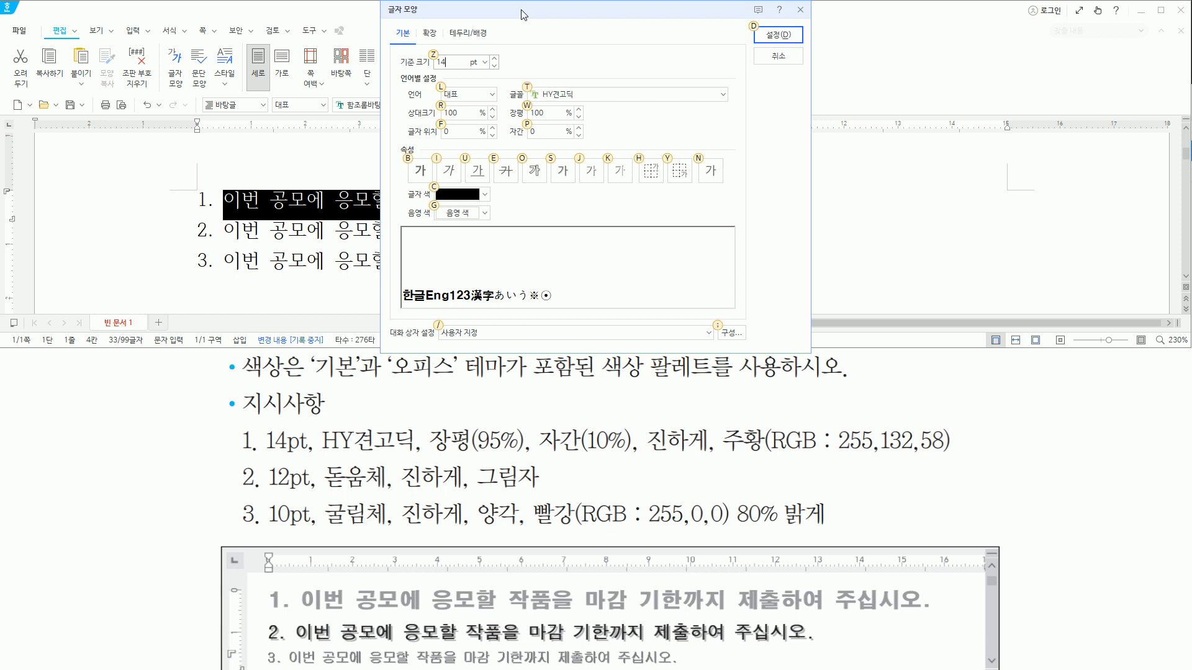
pyautogui.write('w95')
pyautogui.press('alt')
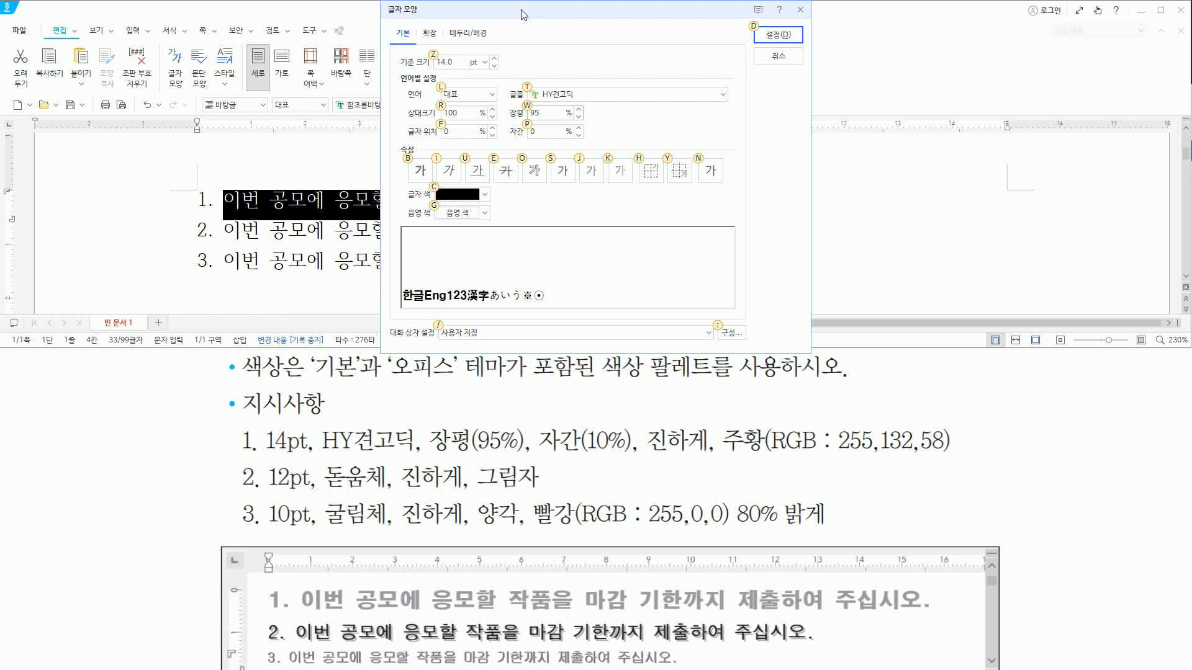
pyautogui.write('p')
pyautogui.write('10')
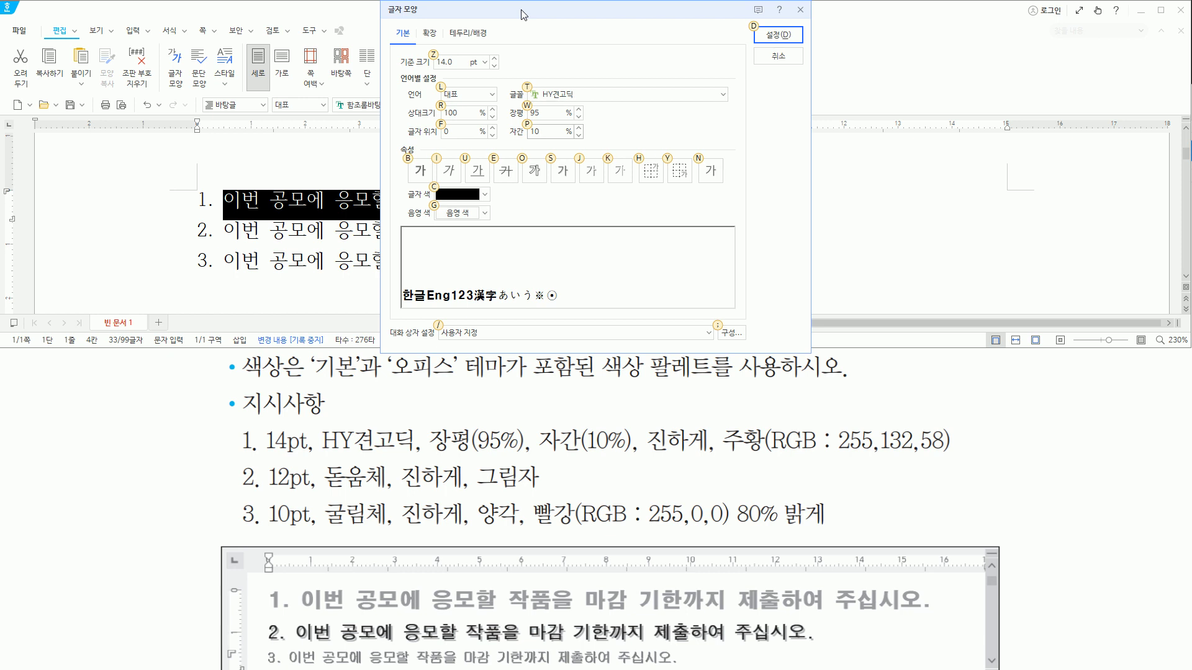
# - Make item 1's sentence bold (진하게) with orange (주황, RGB 255,132,58) text colour and apply the character formatting
pyautogui.hotkey('alt', 'b')
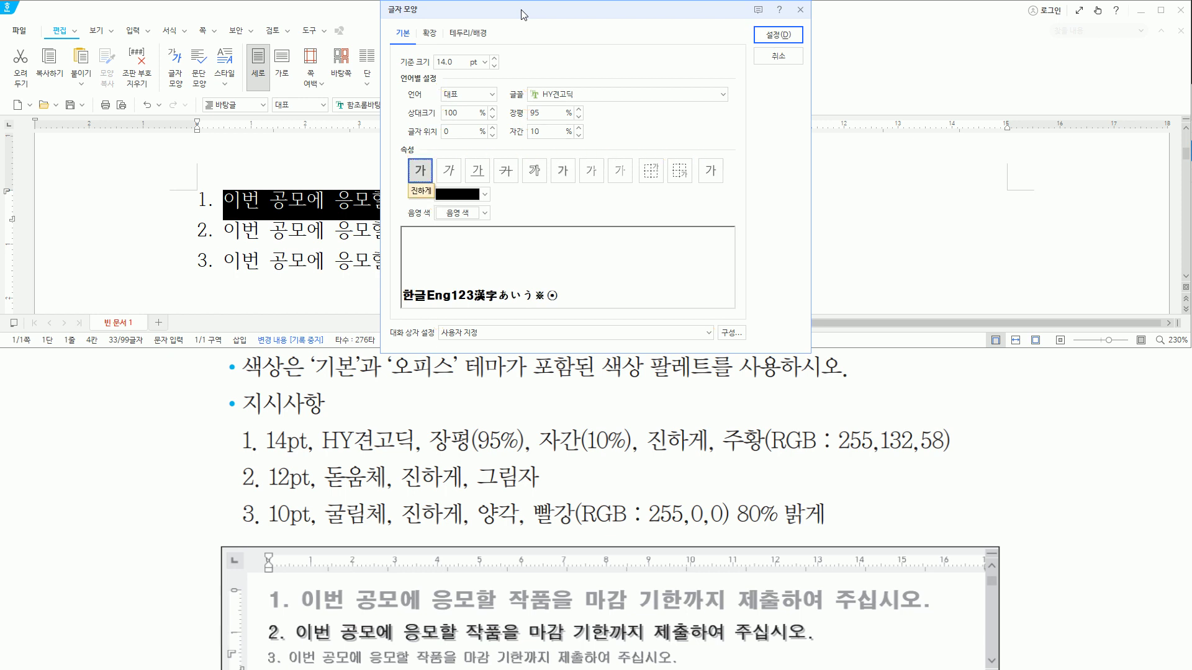
pyautogui.click(484, 196)
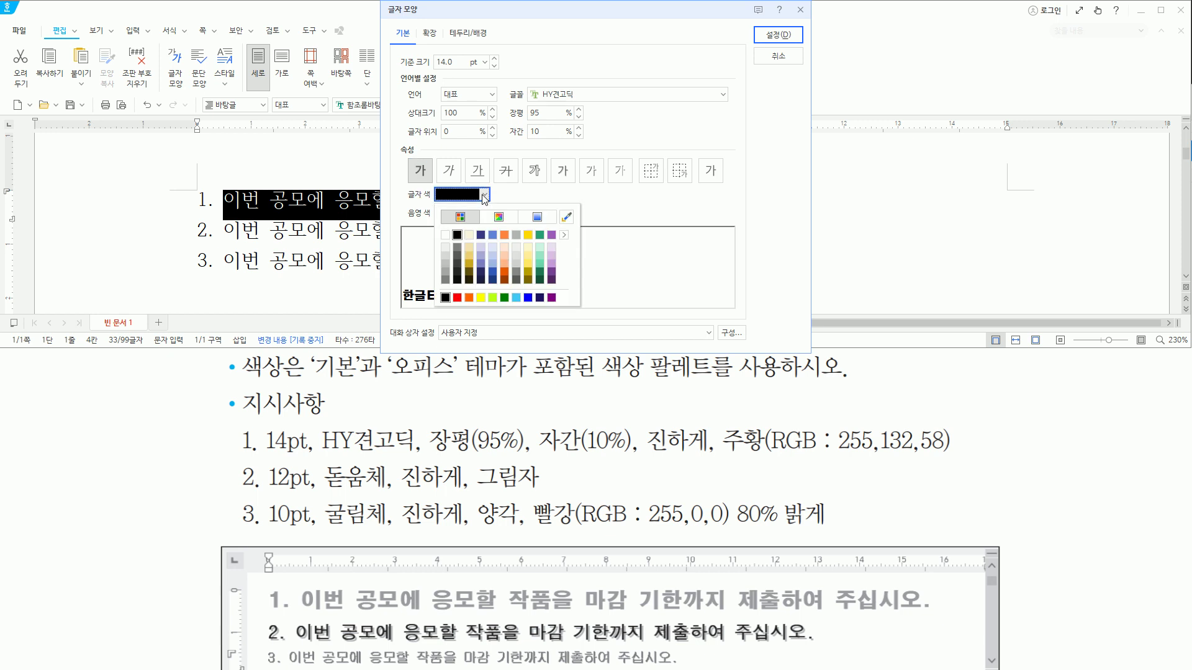
pyautogui.click(504, 235)
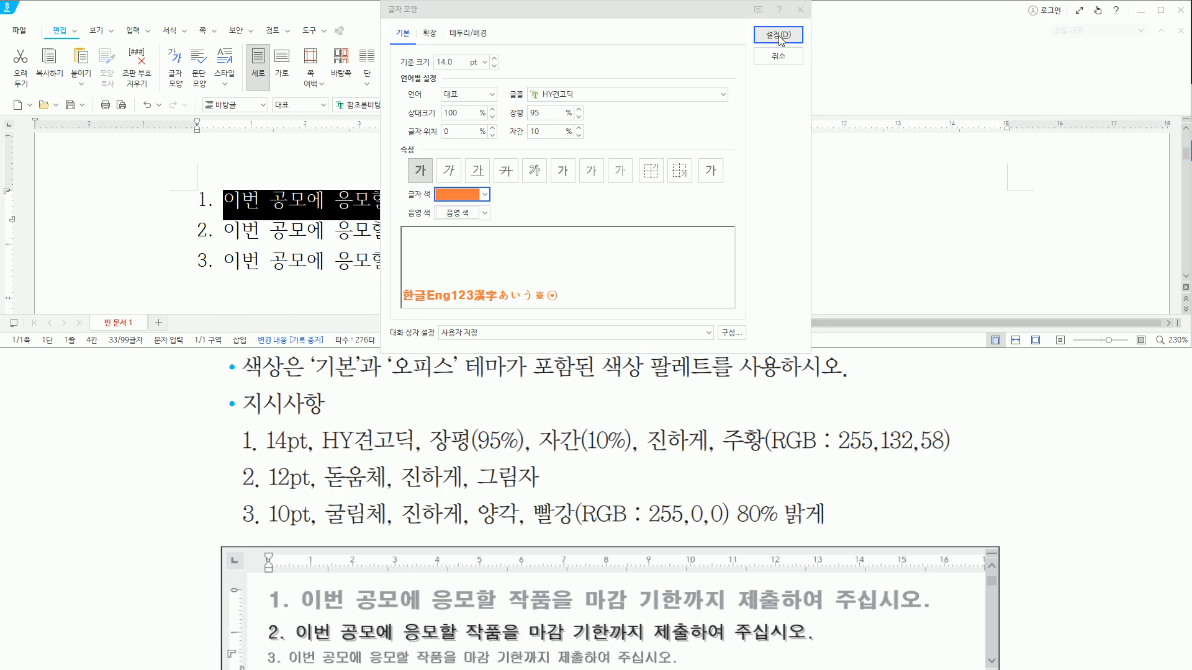
pyautogui.click(778, 35)
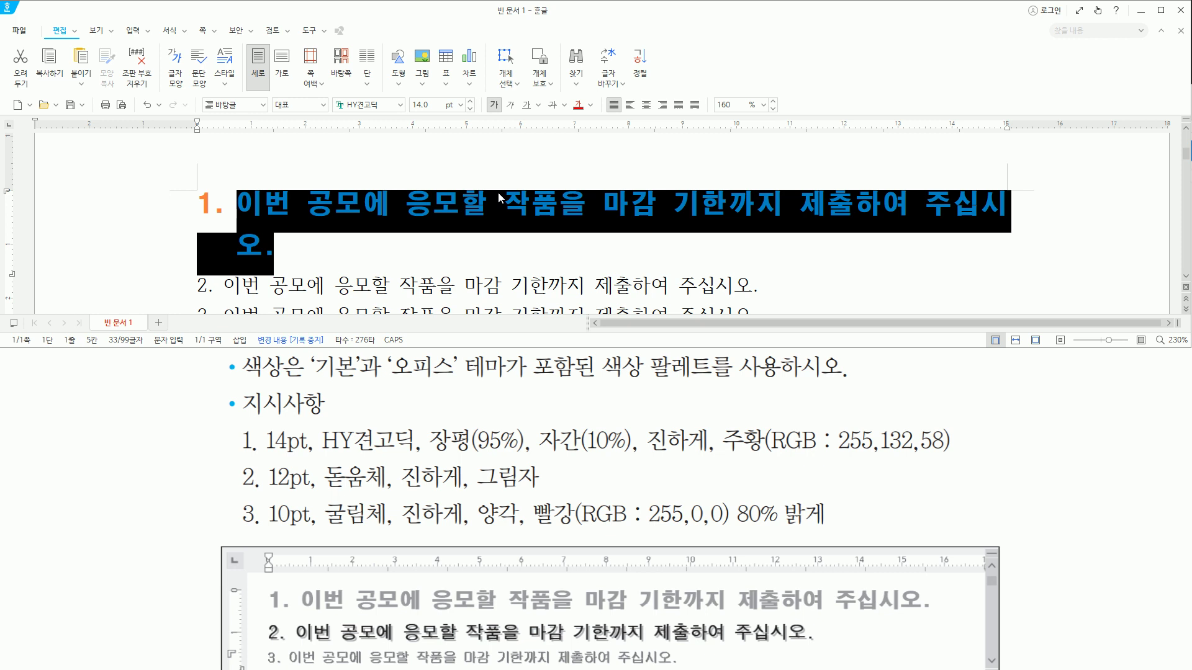
# - Select item 2's whole sentence and set its font (글꼴) to 돋움체 in the character formatting
pyautogui.press('Down')
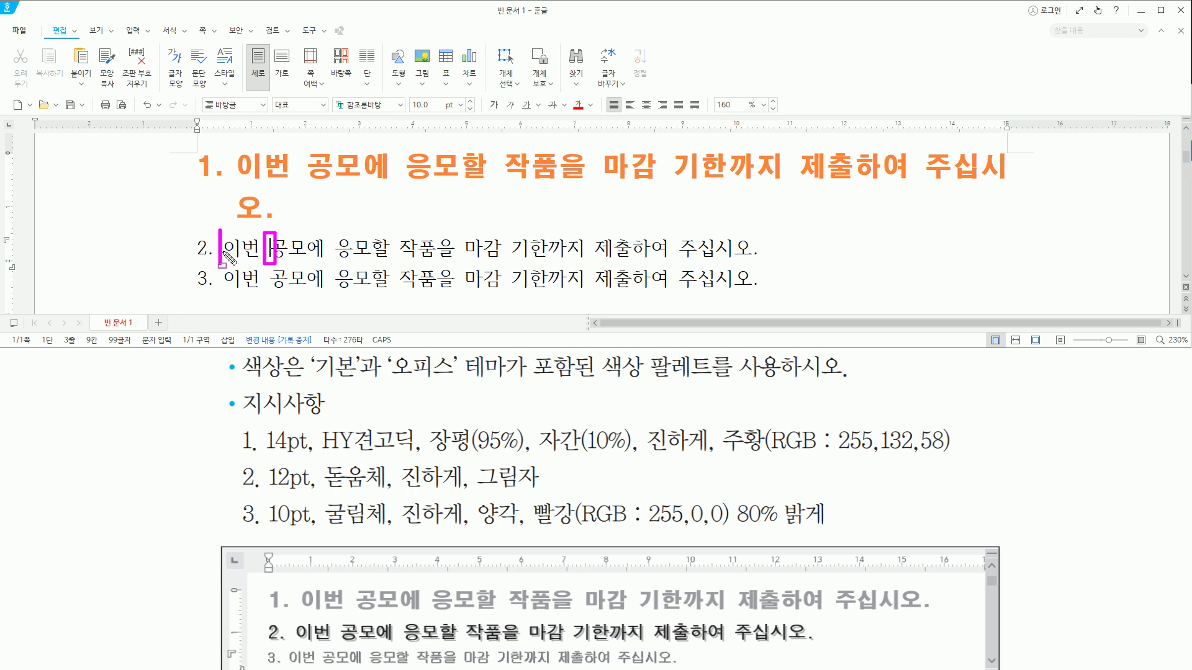
pyautogui.moveTo(239, 248); pyautogui.dragTo(766, 249)
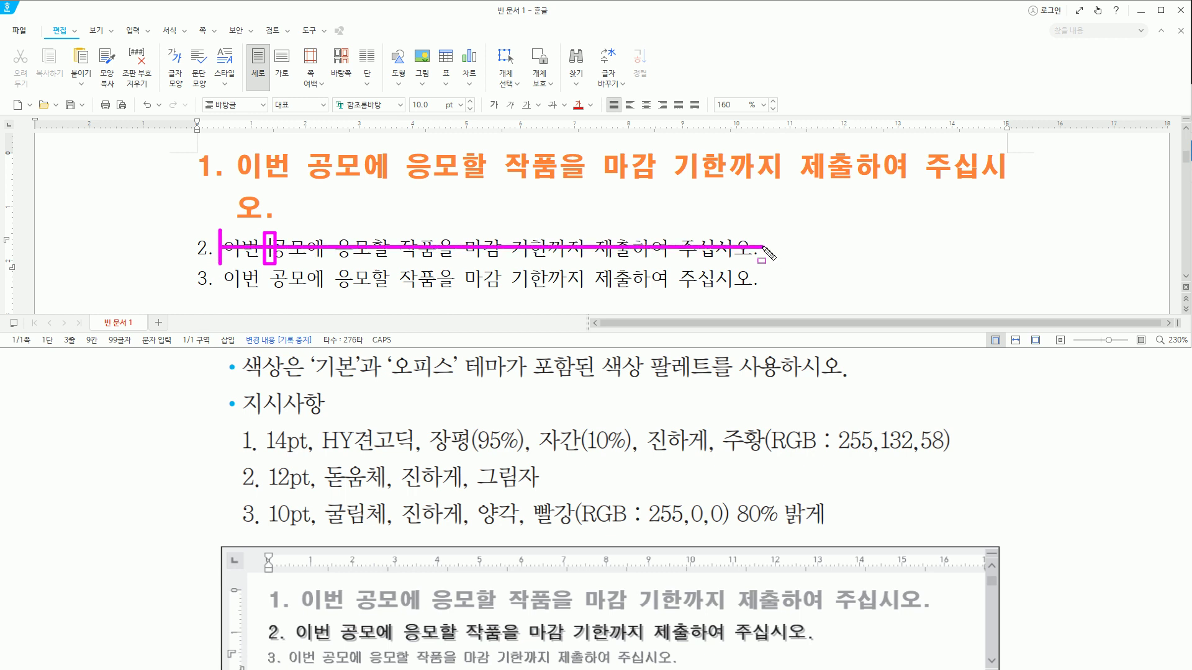
pyautogui.press('Escape')
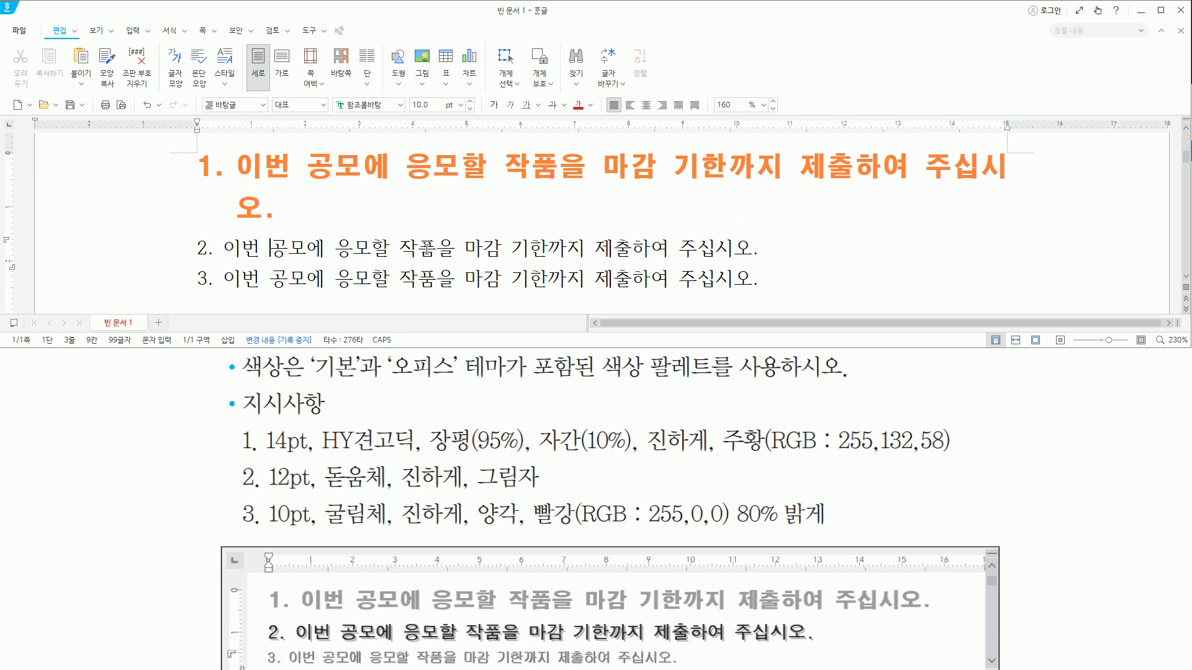
pyautogui.click(223, 248)
pyautogui.hotkey('shift', 'End')
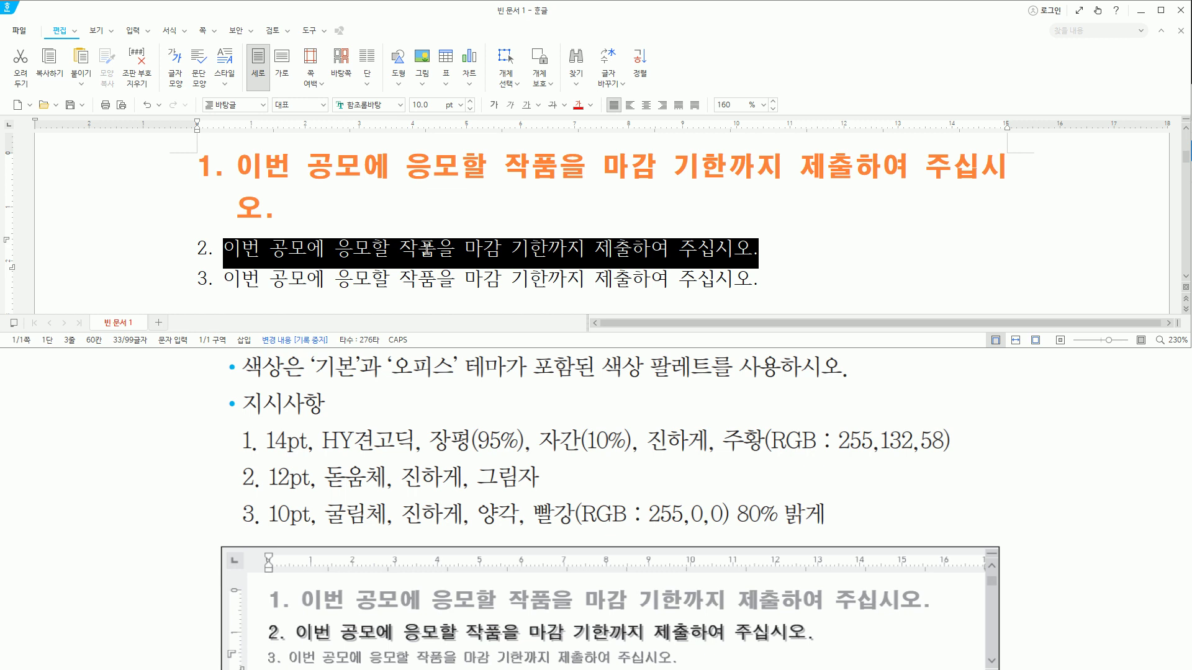
pyautogui.hotkey('alt', 'l')
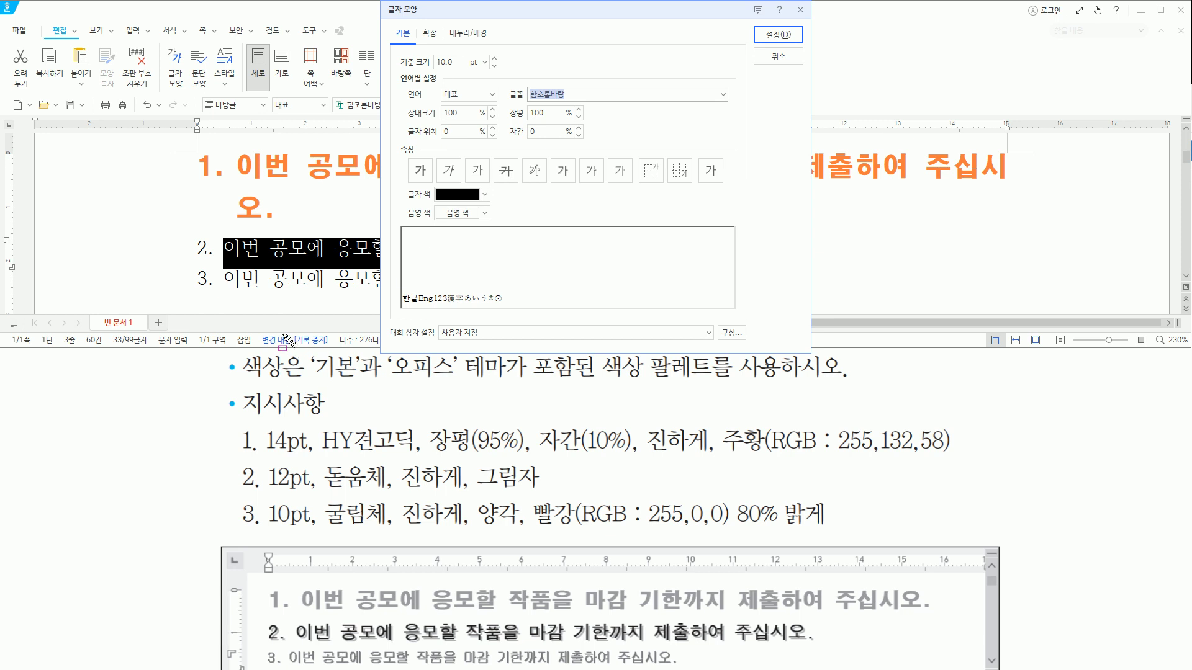
pyautogui.moveTo(269, 490); pyautogui.dragTo(537, 490)
pyautogui.write('돋움')
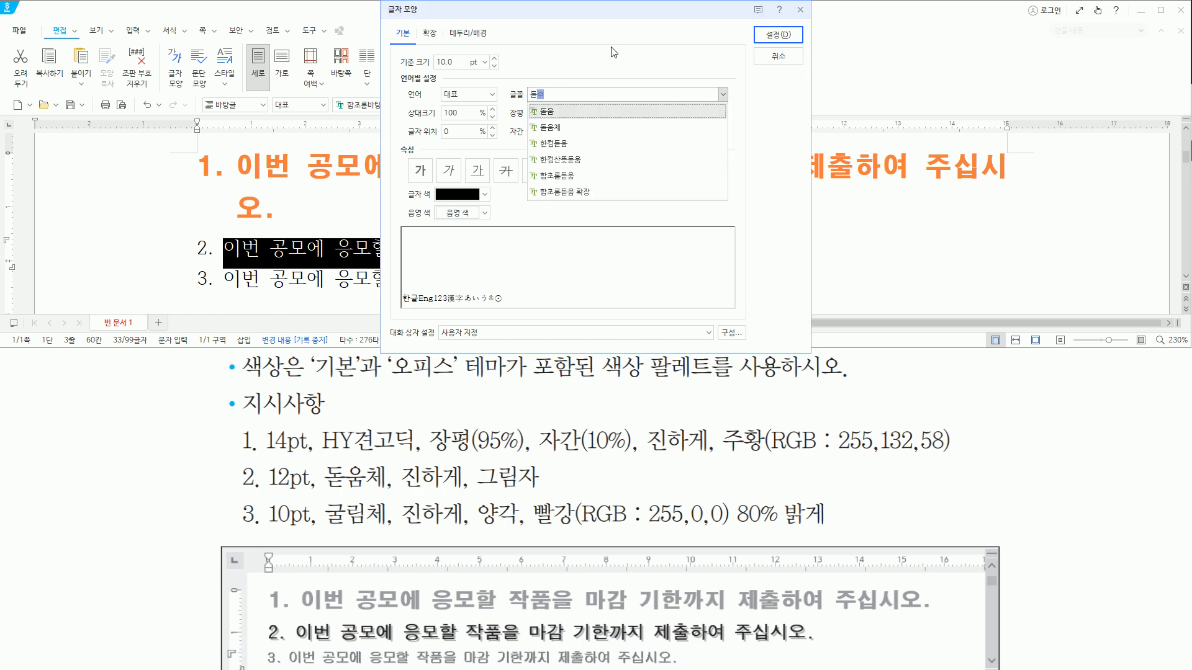
pyautogui.write('체')
pyautogui.press('Return')
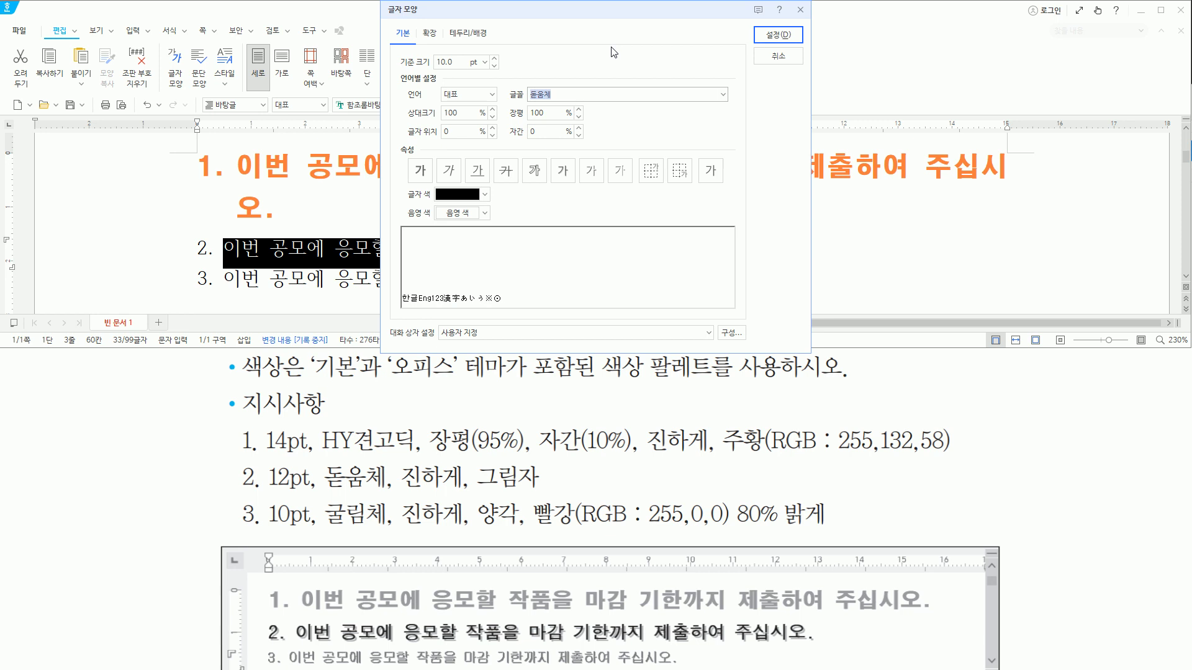
# - Set item 2's base size to 12 pt with bold (진하게) and shadow (그림자), and apply the character formatting
pyautogui.press('alt')
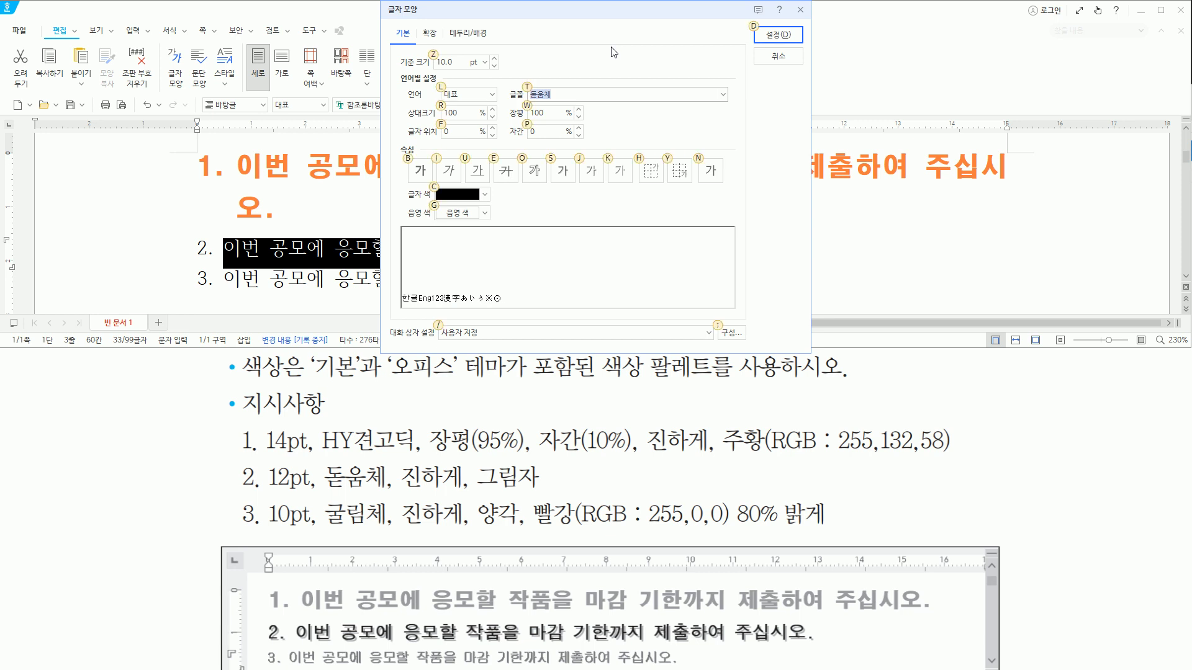
pyautogui.hotkey('alt', 'z')
pyautogui.write('12')
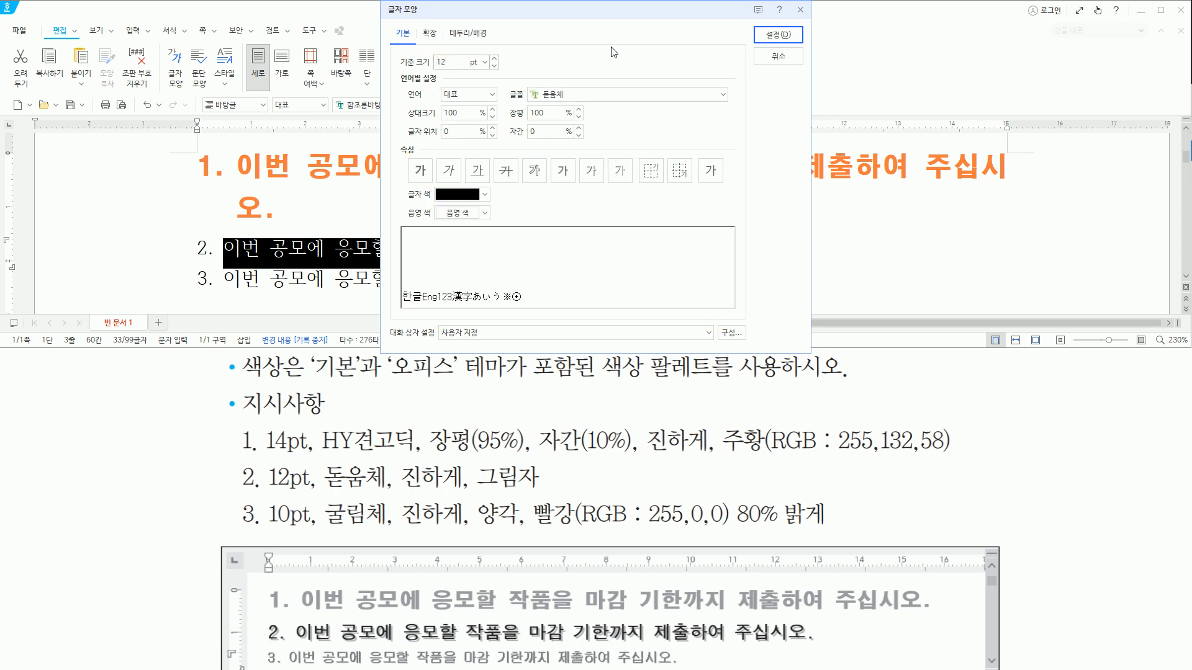
pyautogui.click(411, 167)
pyautogui.click(561, 169)
pyautogui.hotkey('alt', 'z')
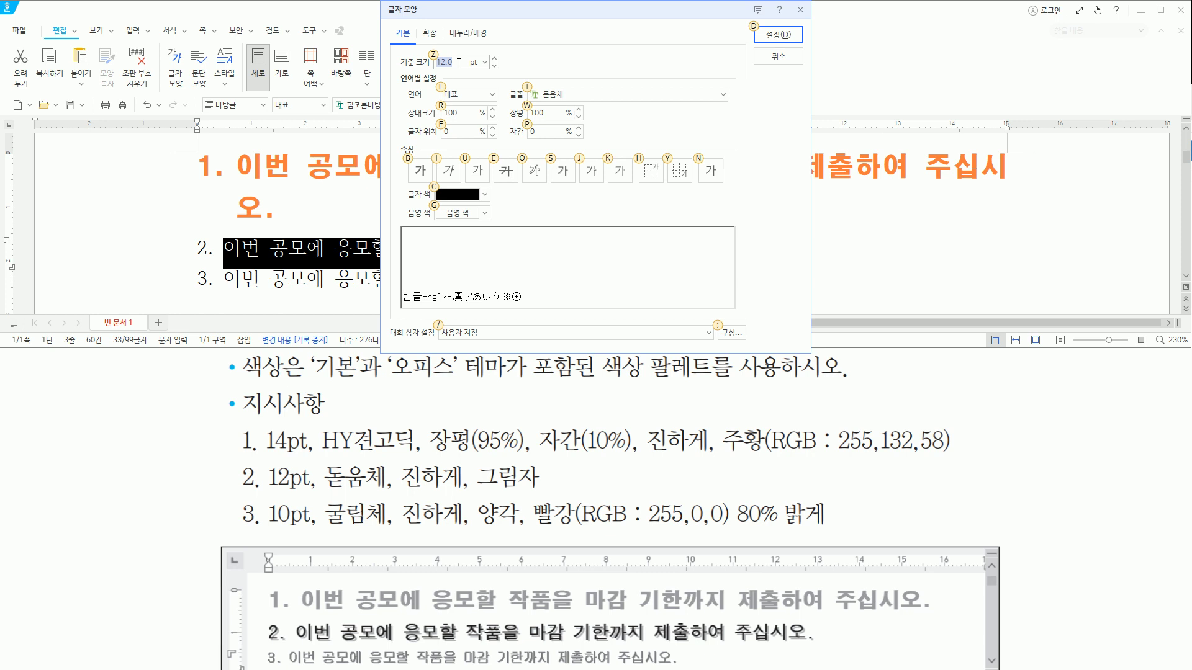
pyautogui.hotkey('alt', 'b')
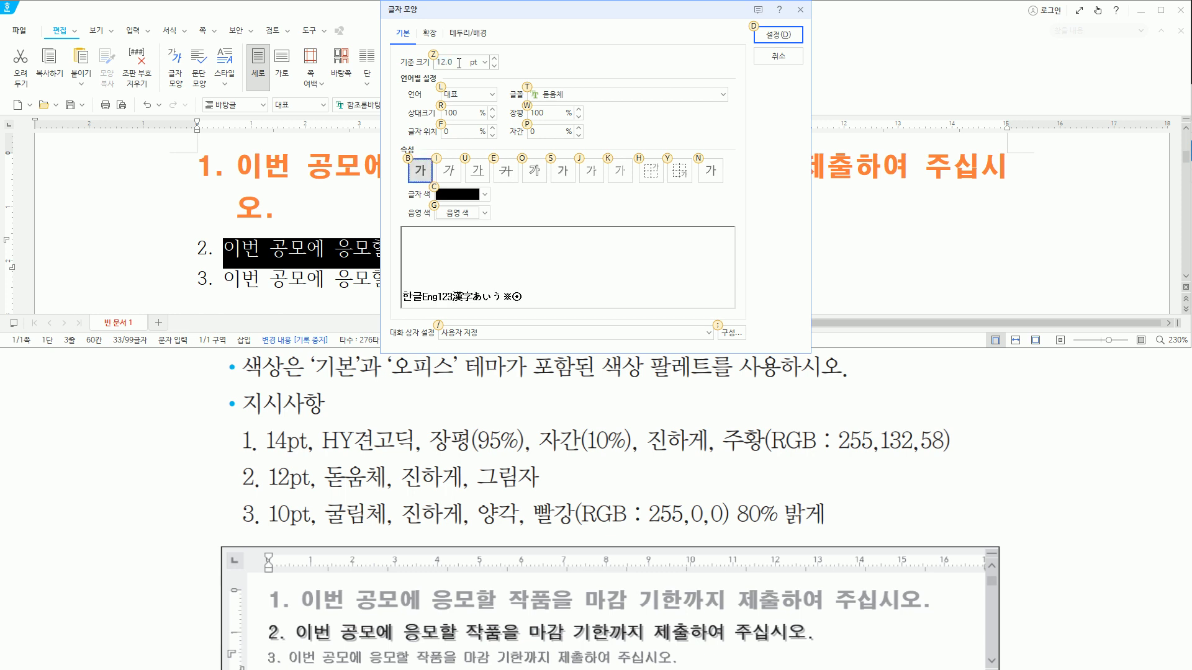
pyautogui.hotkey('alt', 's')
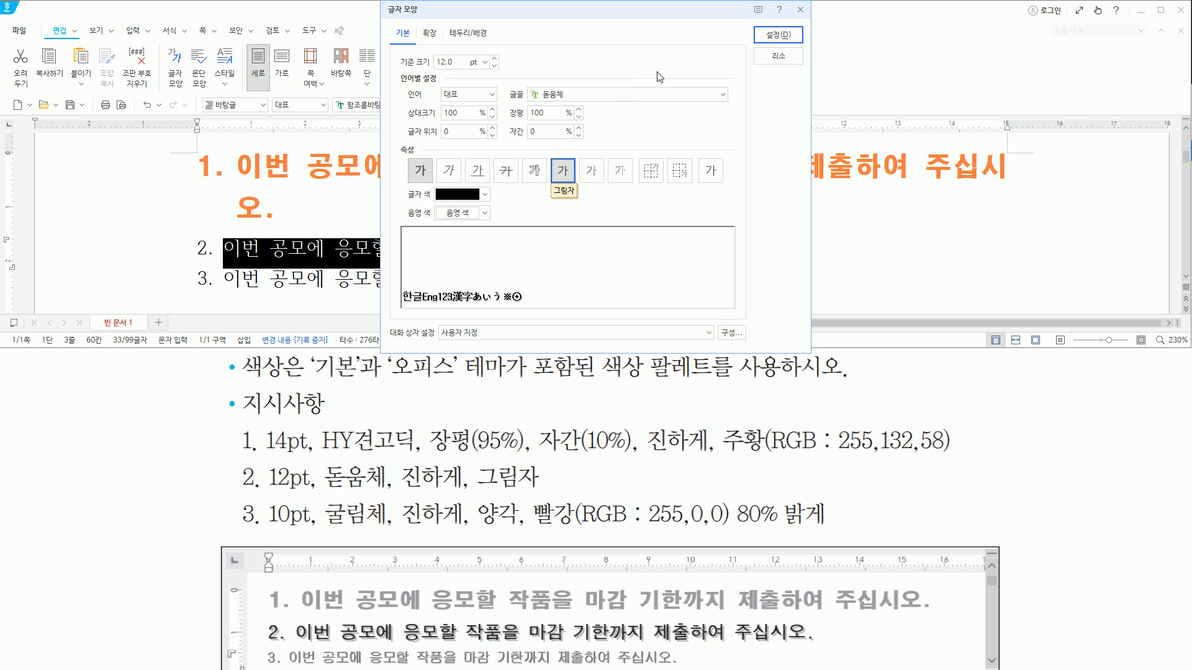
pyautogui.press('Return')
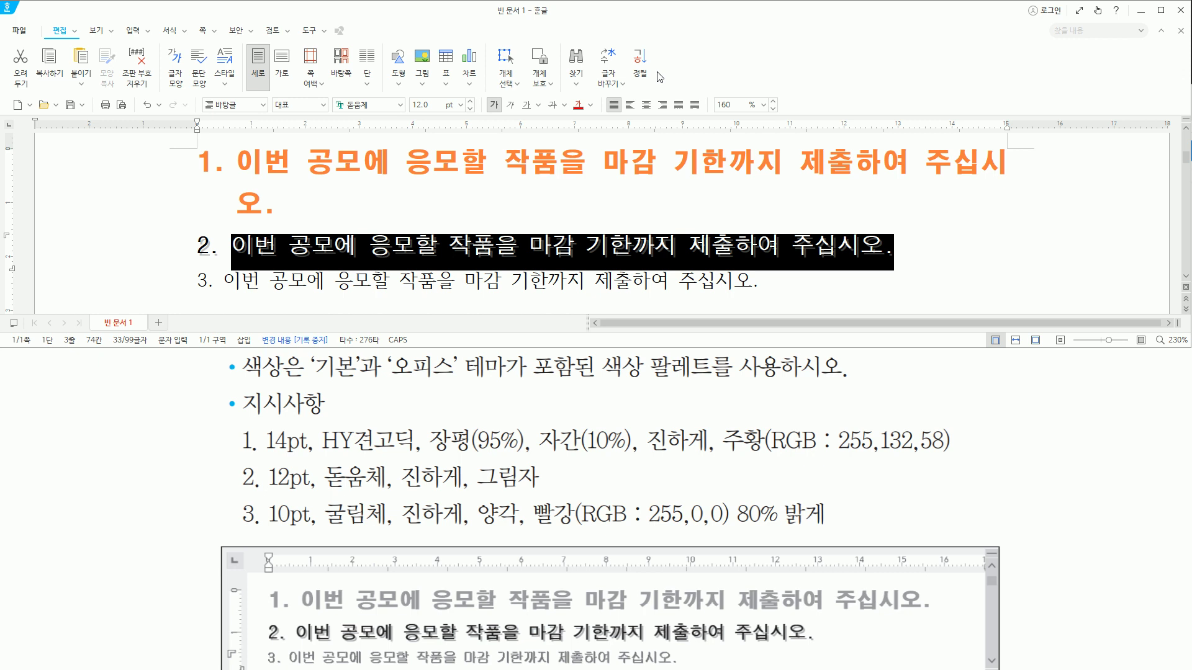
# - Select item 3's whole sentence and set its font (글꼴) to 굴림체 in the character formatting
pyautogui.hotkey('ctrl', 'End')
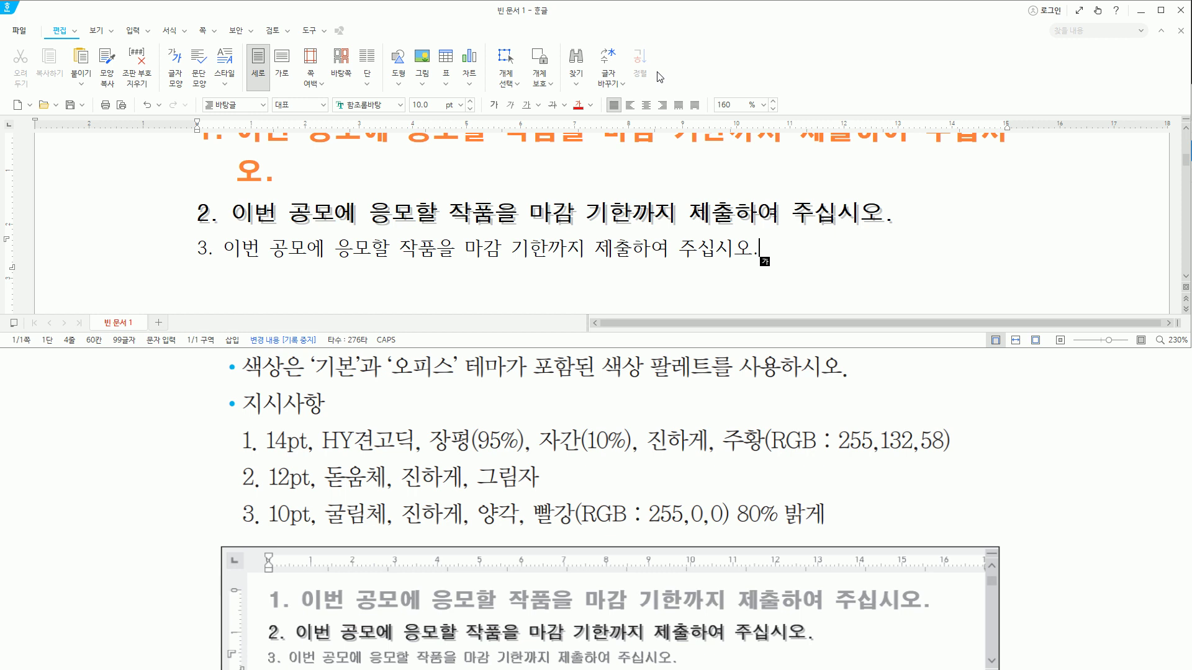
pyautogui.hotkey('shift', 'Home')
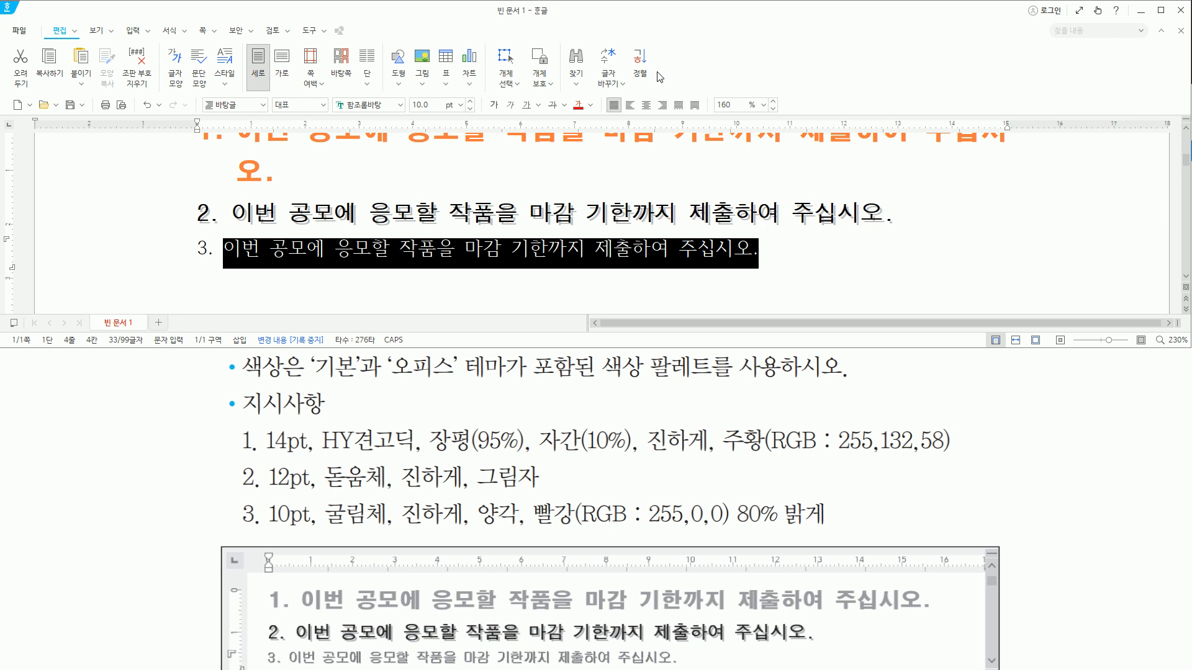
pyautogui.hotkey('alt', 'l')
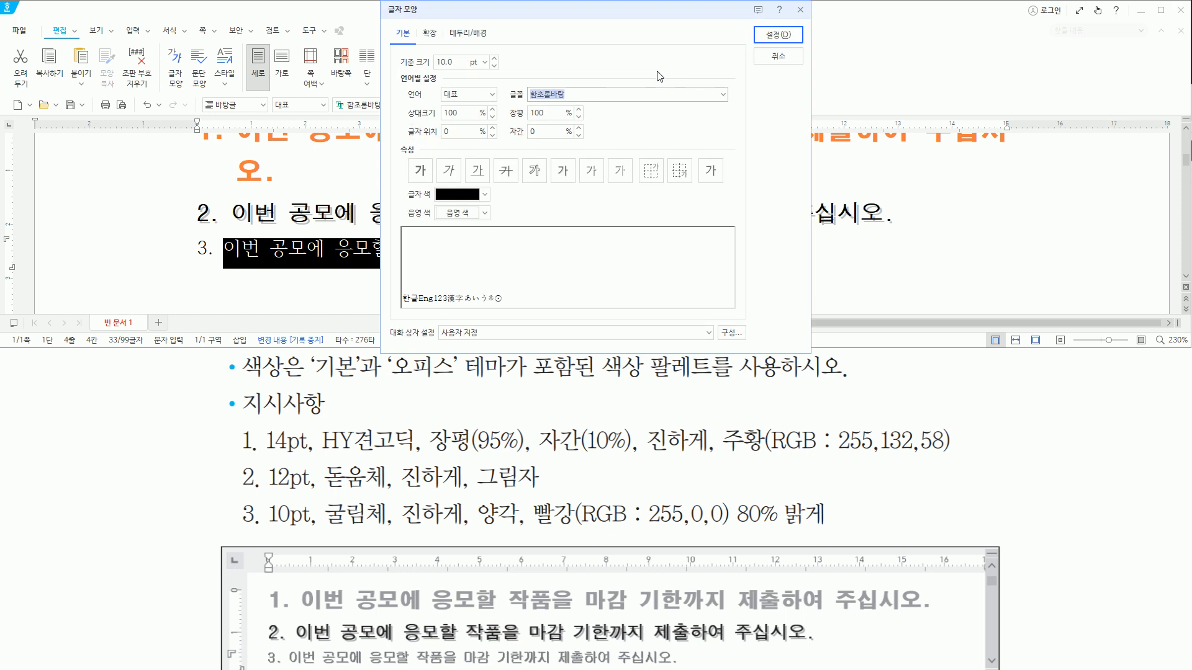
pyautogui.moveTo(274, 528)
pyautogui.mouseDown()
pyautogui.moveTo(529, 540)
pyautogui.moveTo(829, 528)
pyautogui.mouseUp()
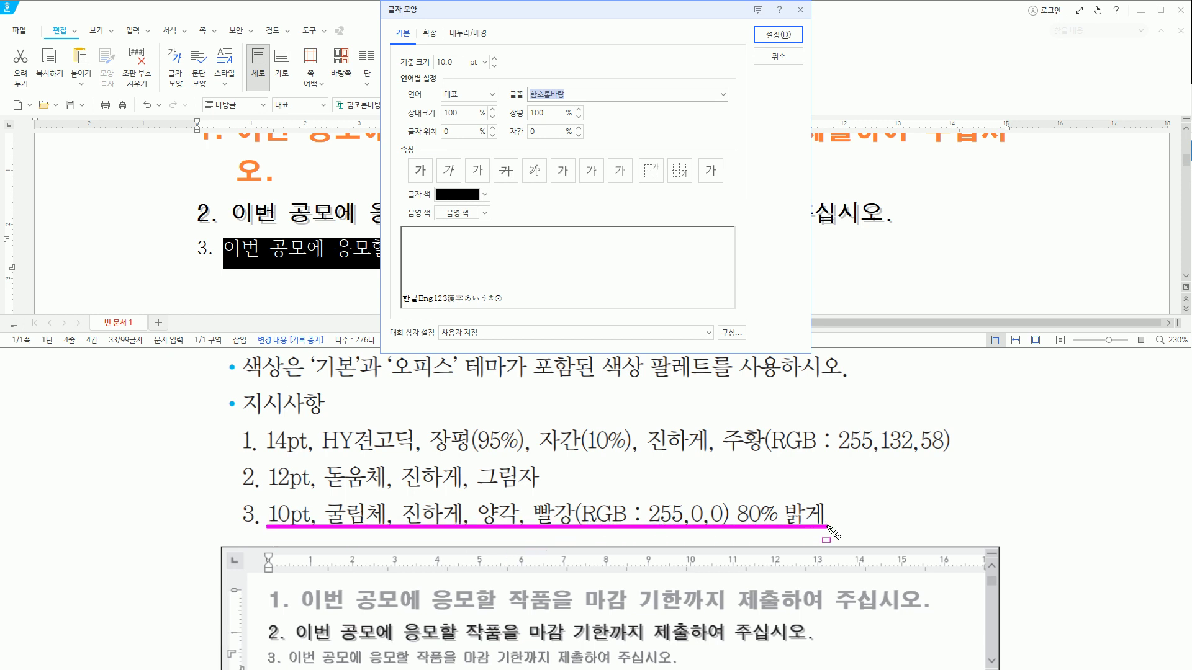
pyautogui.press('Escape')
pyautogui.click(617, 14)
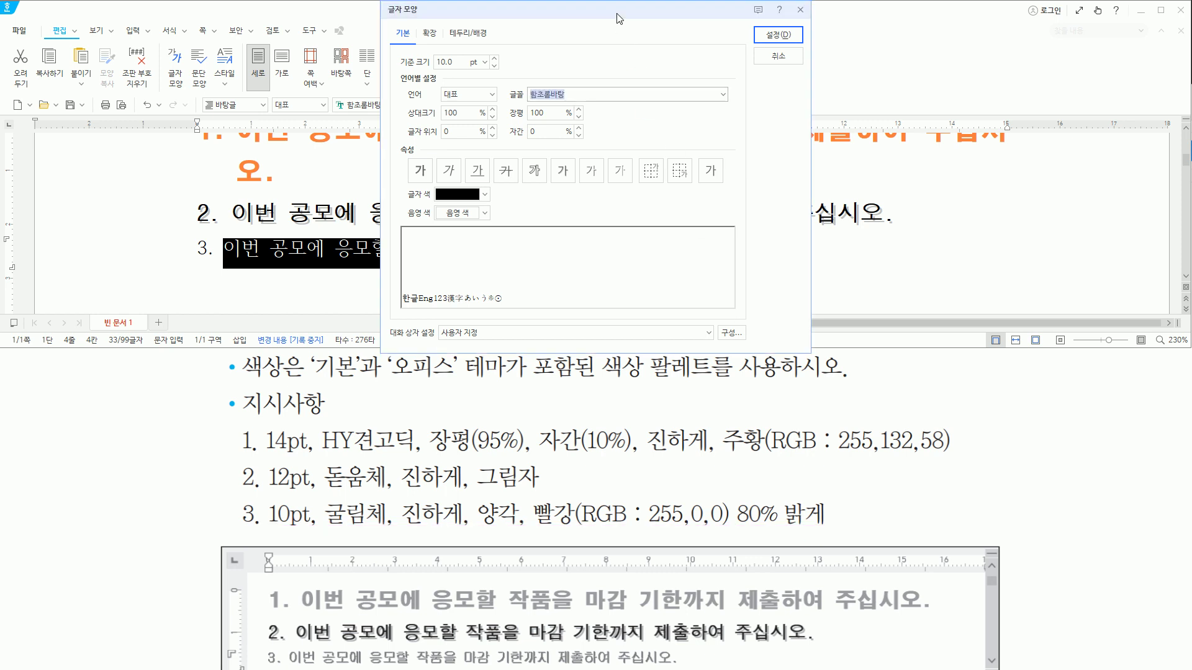
pyautogui.write('굴림체')
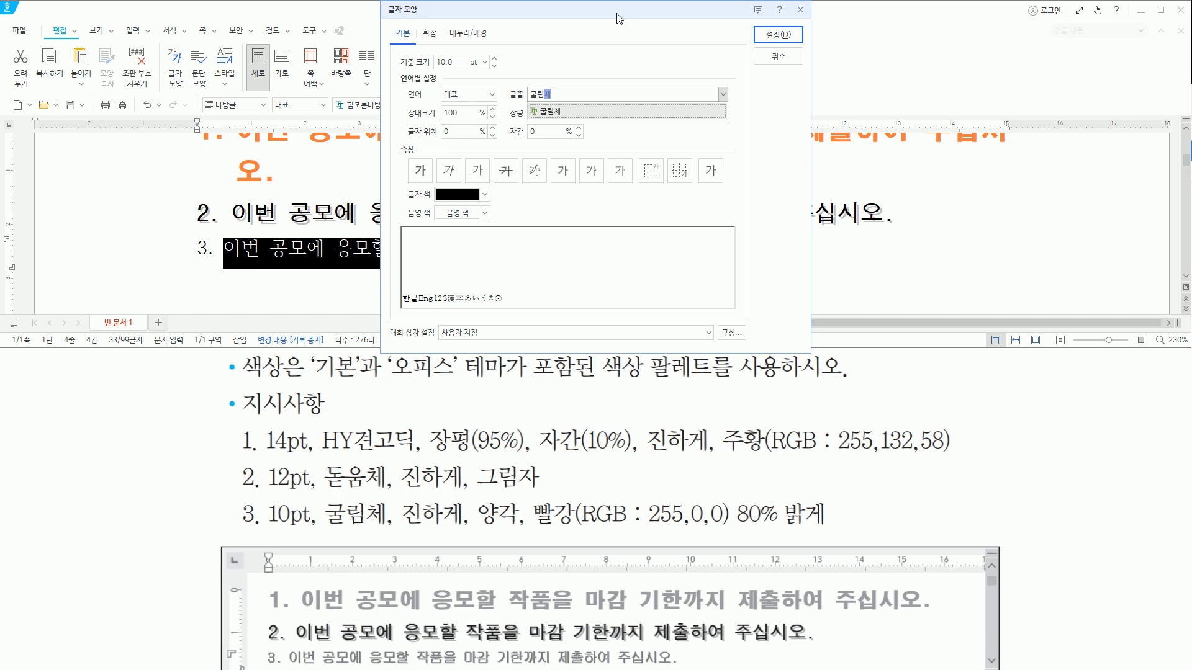
pyautogui.press('Return')
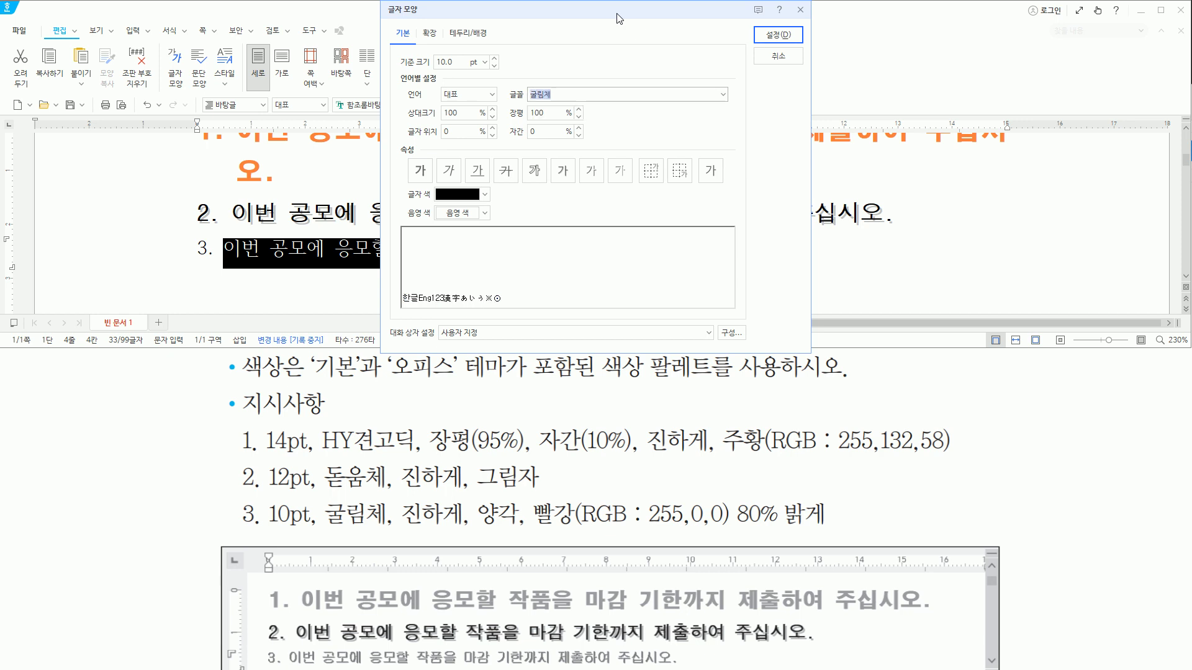
# - Turn on the bold (진하게) and emboss (양각) attributes for item 3's sentence
pyautogui.moveTo(429, 53); pyautogui.dragTo(461, 68)
pyautogui.moveTo(264, 530); pyautogui.dragTo(313, 531)
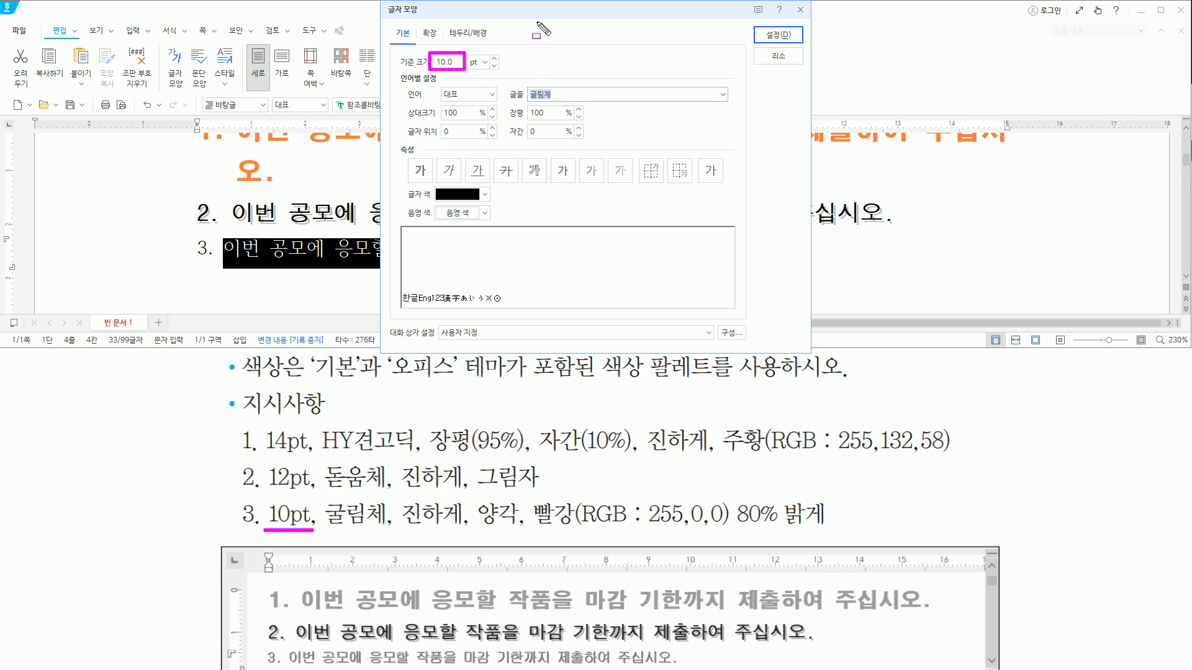
pyautogui.moveTo(405, 157); pyautogui.dragTo(434, 186)
pyautogui.moveTo(583, 164); pyautogui.dragTo(603, 182)
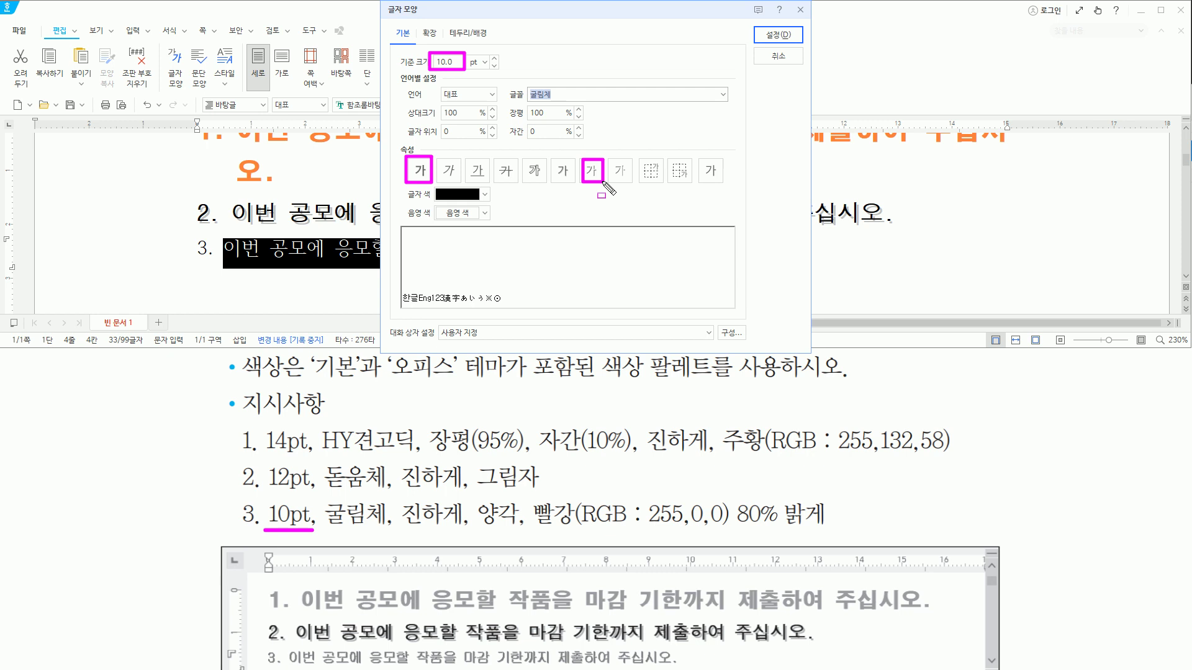
pyautogui.press('Escape')
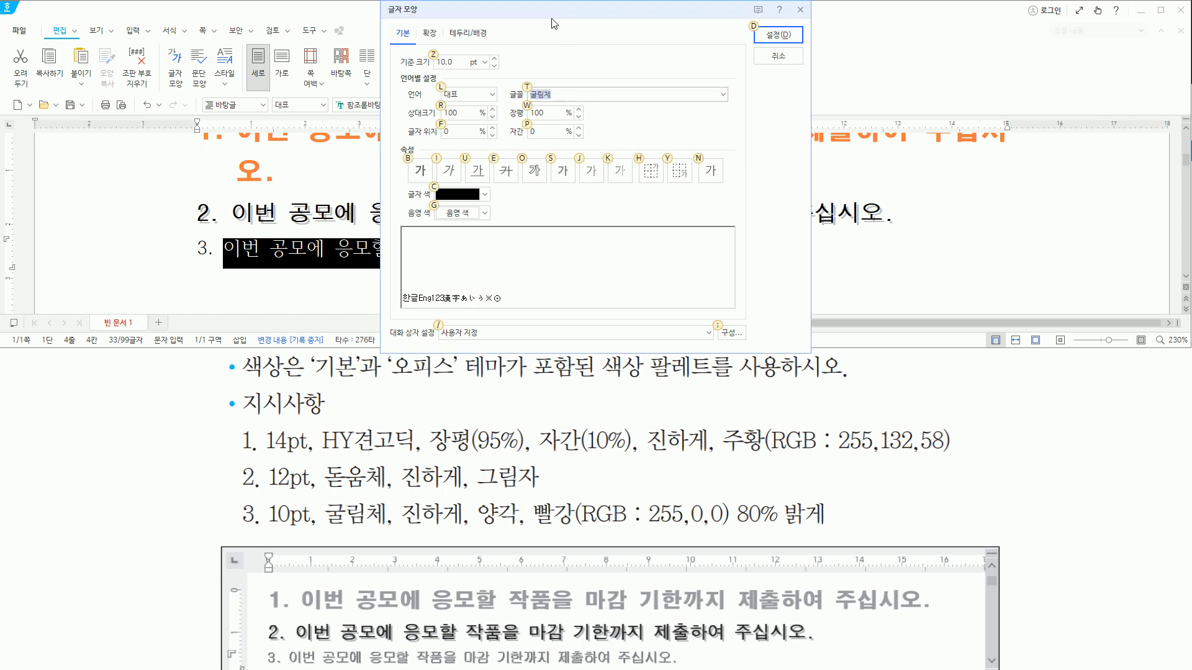
pyautogui.press('alt')
pyautogui.hotkey('alt', 'b')
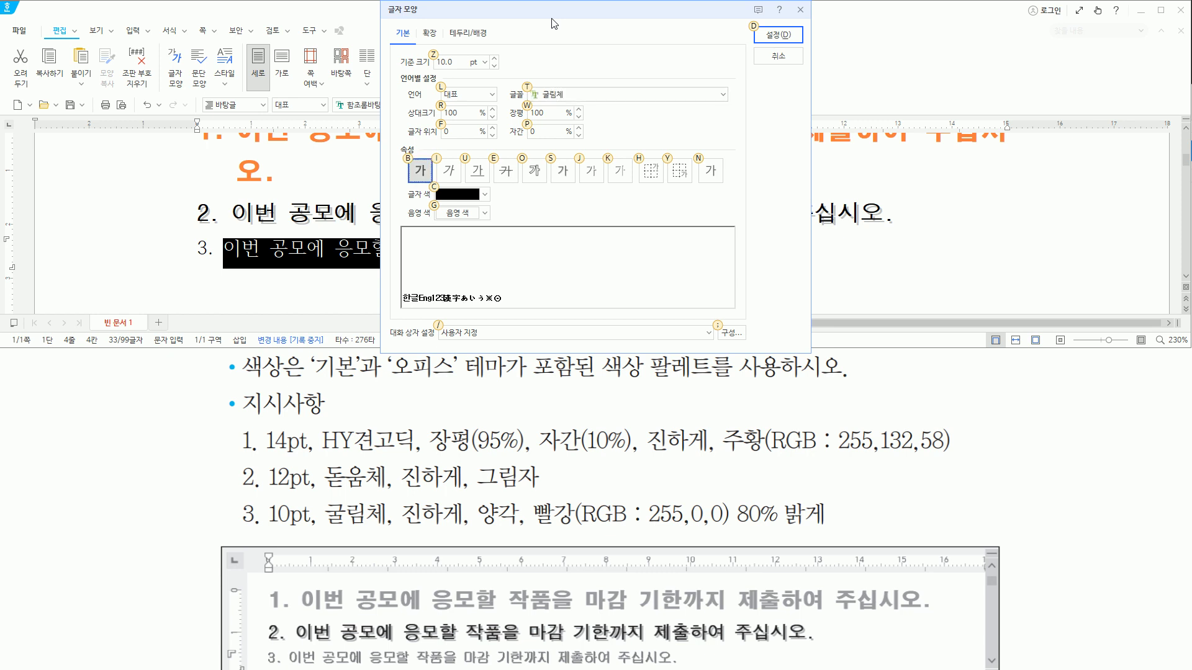
pyautogui.hotkey('alt', 'j')
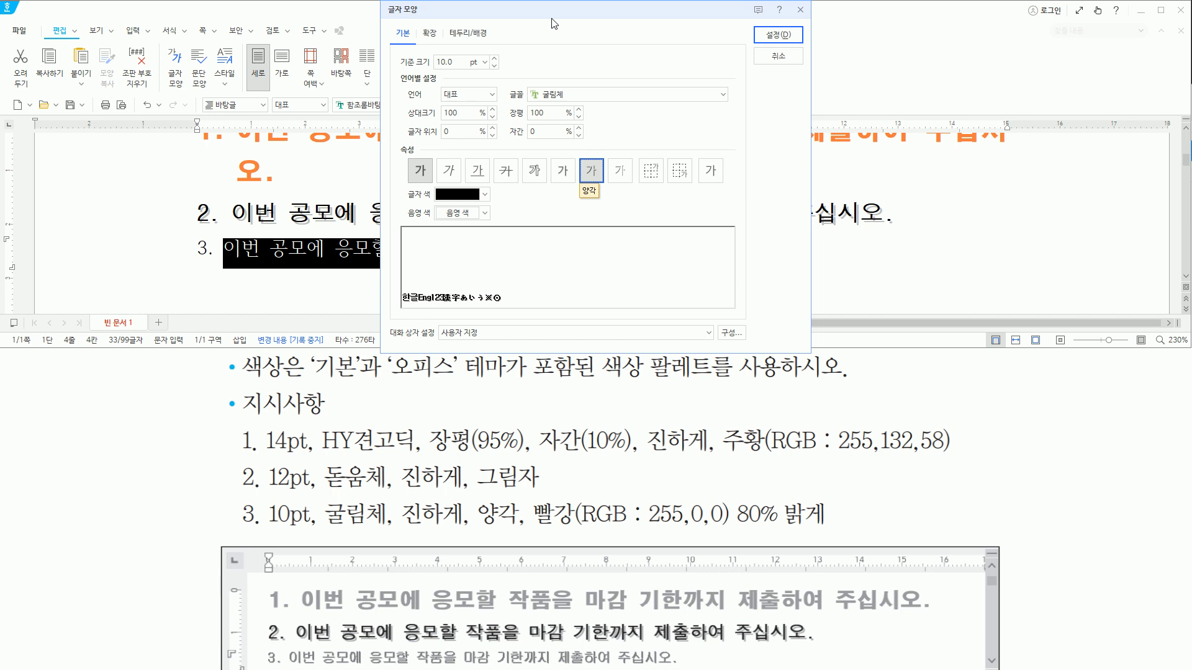
pyautogui.moveTo(532, 530); pyautogui.dragTo(832, 531)
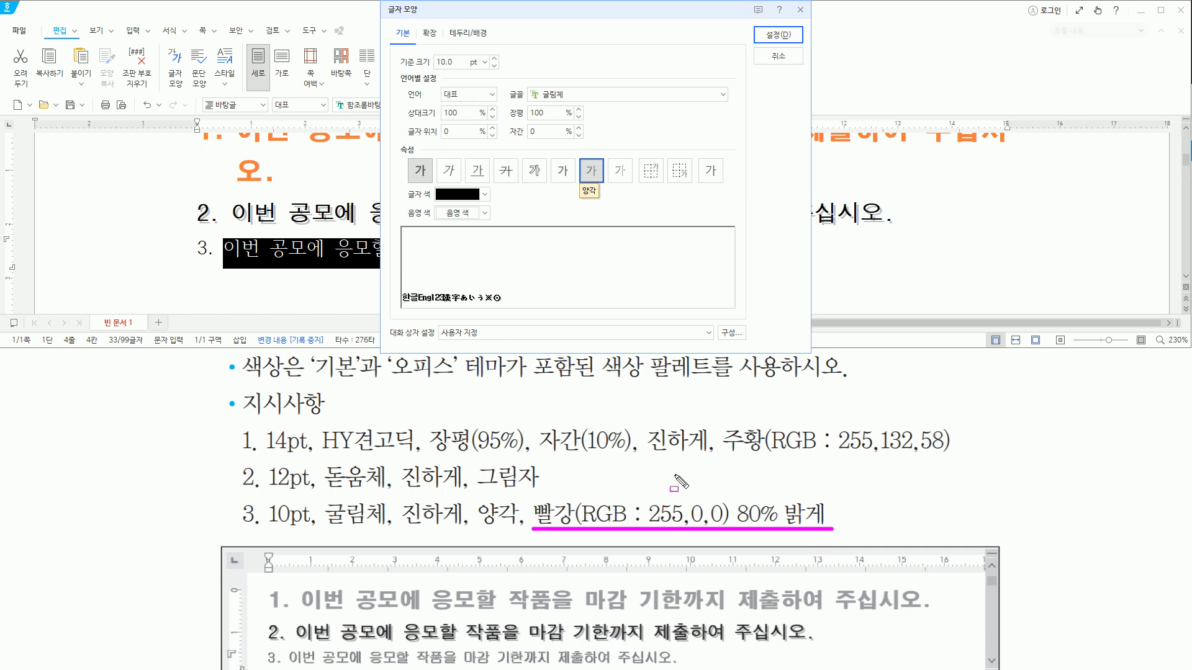
# - Switch the font colour (글자 색) palette to the 오피스 theme for item 3's sentence
pyautogui.click(485, 195)
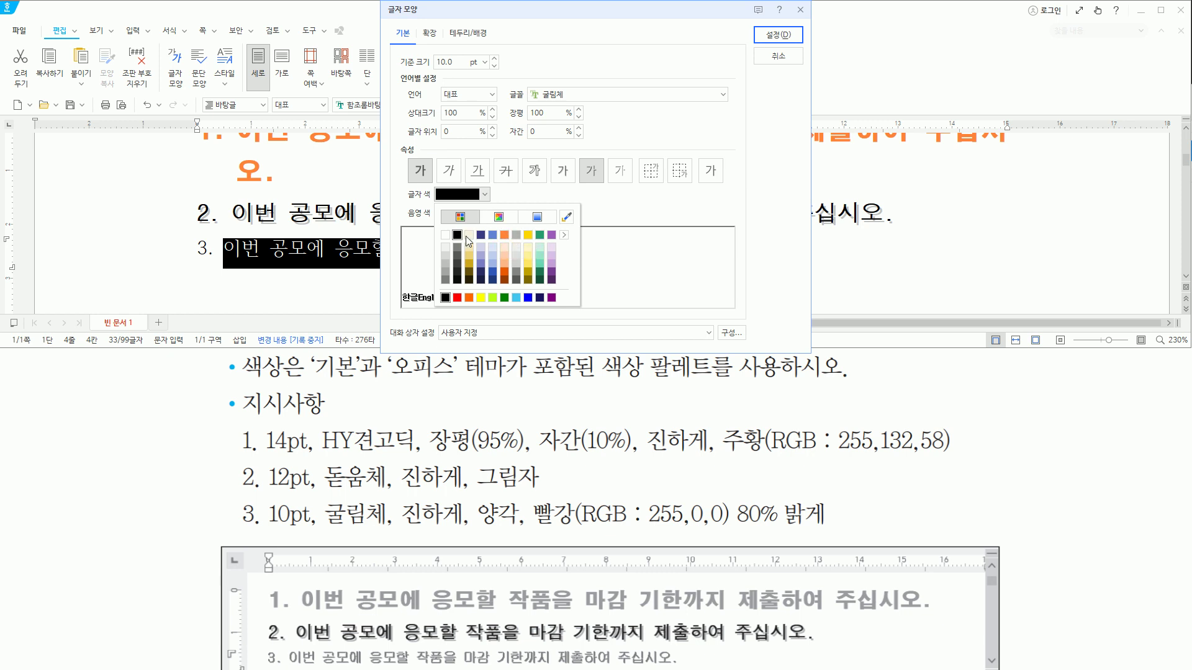
pyautogui.click(564, 236)
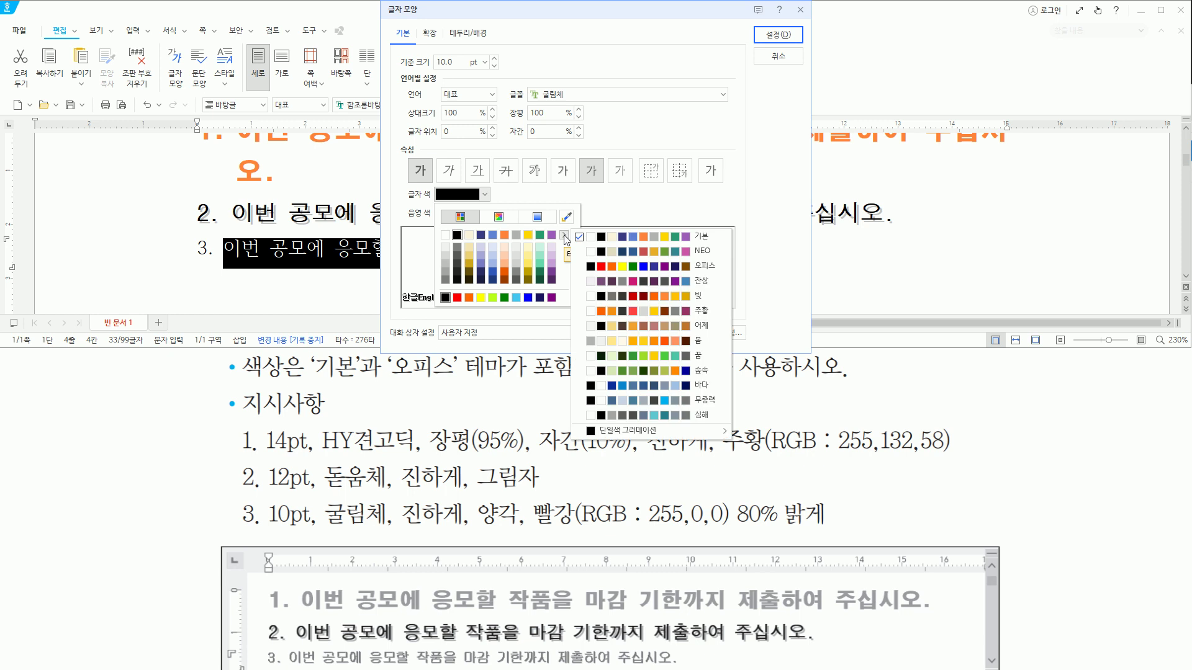
pyautogui.click(648, 267)
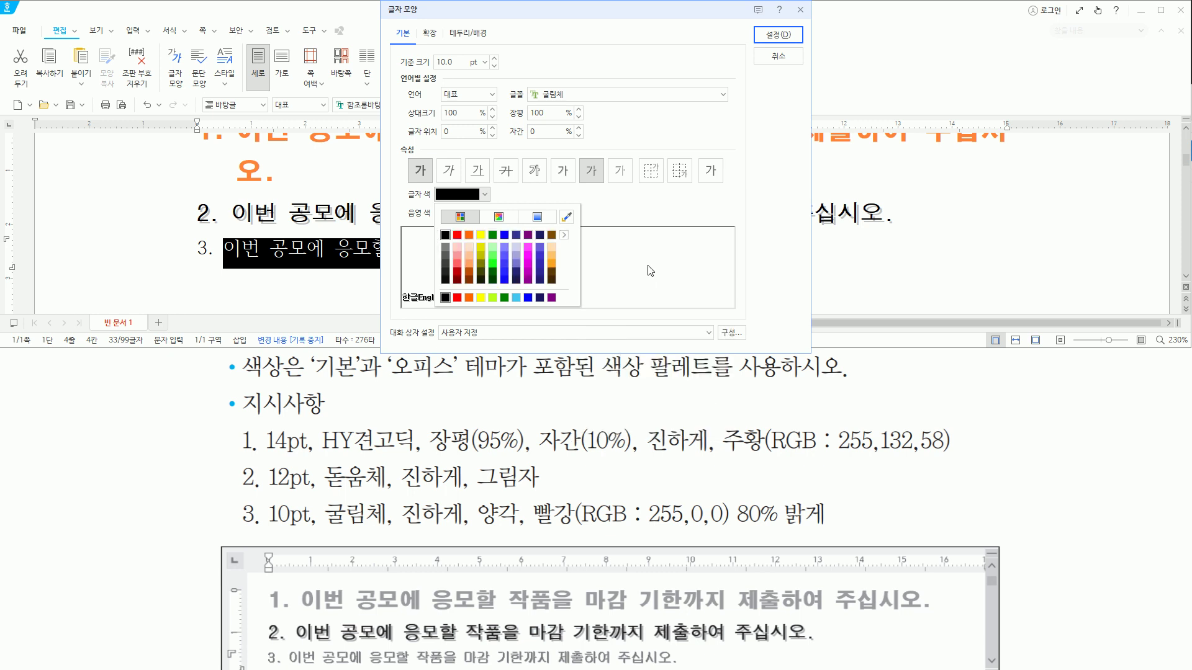
pyautogui.click(632, 214)
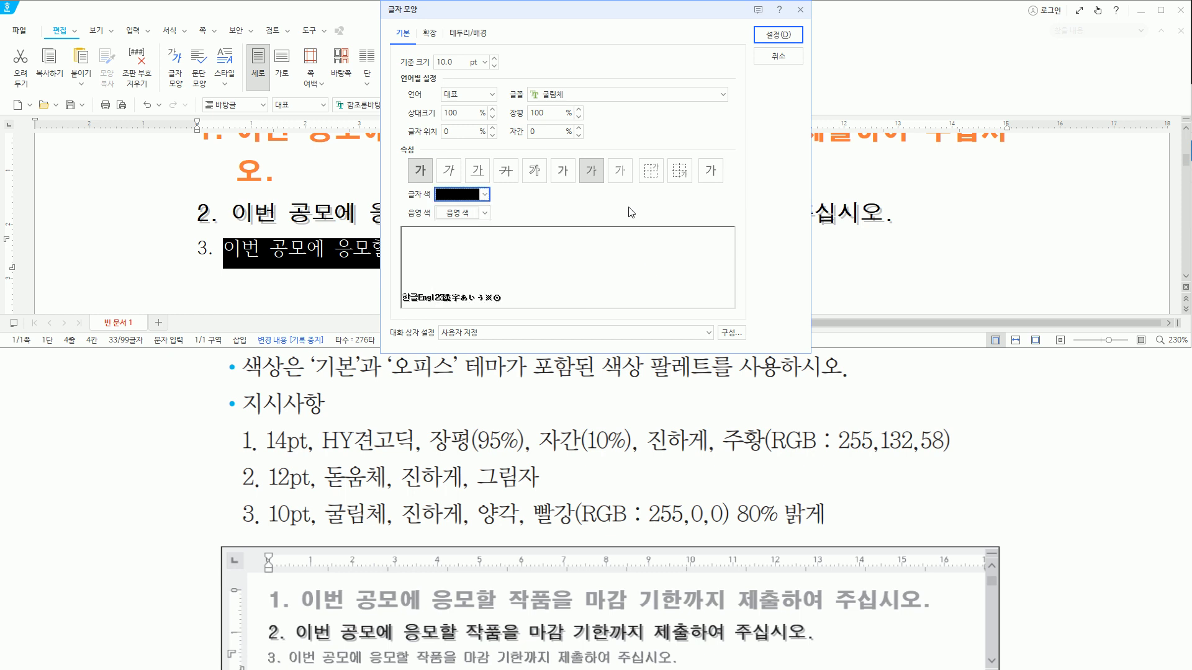
# - Set item 3's font colour to 빨강 (RGB: 255,0,0) 80% 밝게, apply the character formatting and deselect the sentence
pyautogui.click(486, 195)
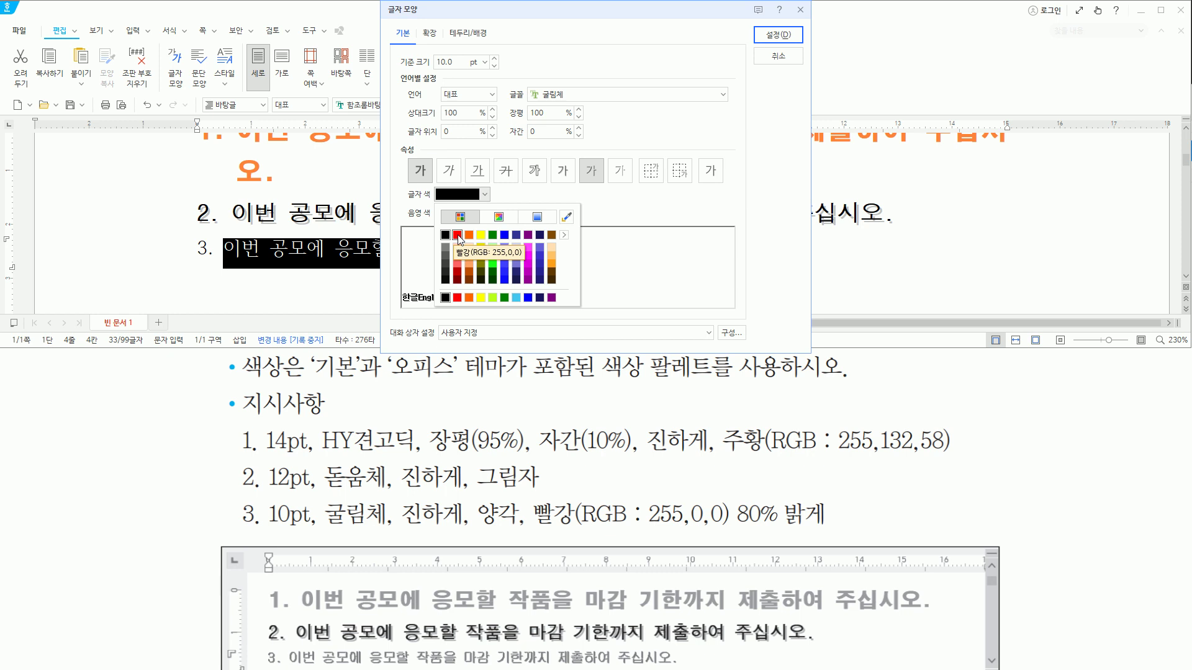
pyautogui.moveTo(534, 525)
pyautogui.mouseDown()
pyautogui.moveTo(734, 525)
pyautogui.moveTo(748, 510)
pyautogui.moveTo(838, 531)
pyautogui.mouseUp()
pyautogui.press('Escape')
pyautogui.click(485, 194)
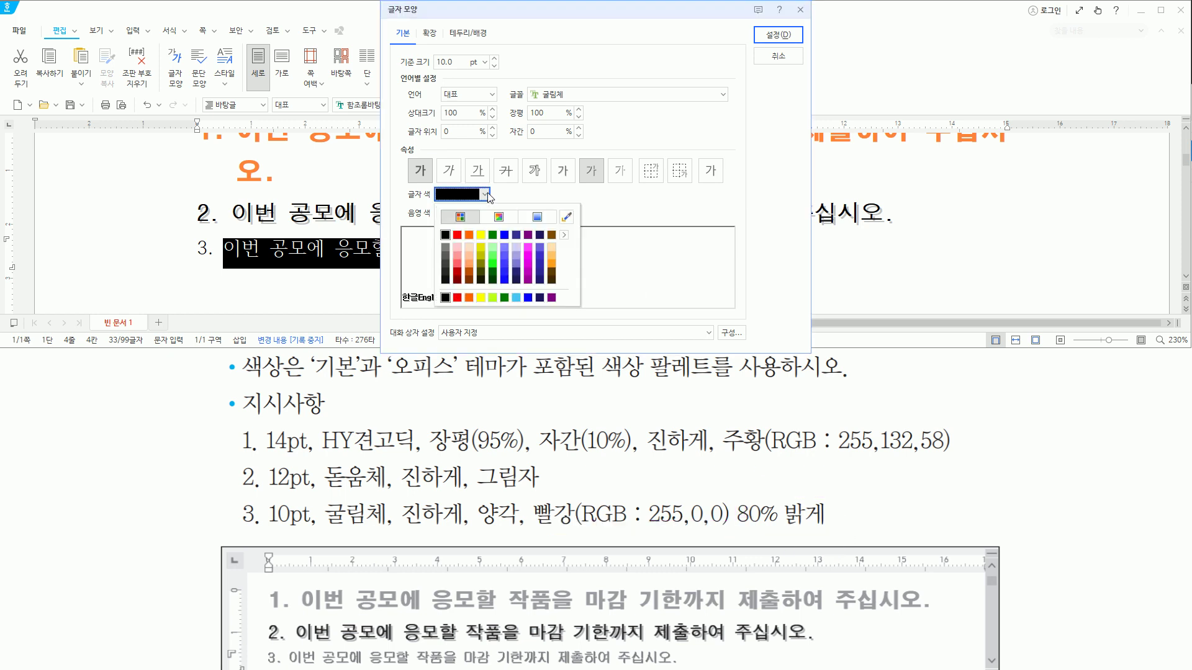
pyautogui.click(458, 250)
pyautogui.moveTo(752, 27); pyautogui.dragTo(810, 47)
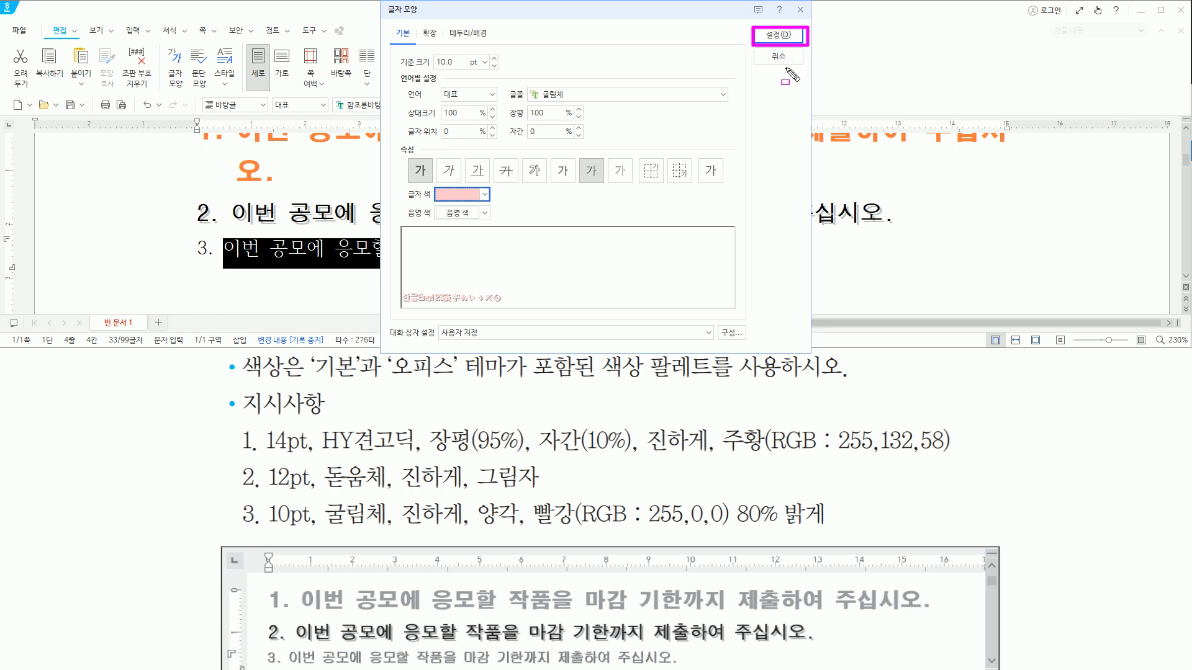
pyautogui.press('Escape')
pyautogui.click(775, 35)
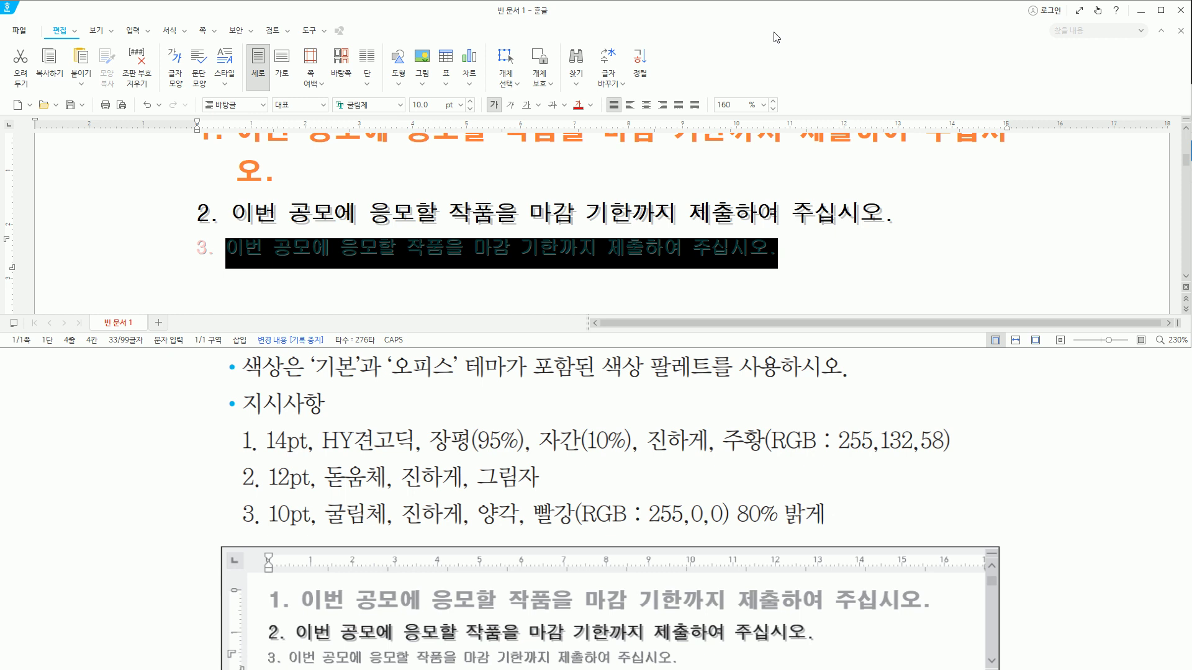
pyautogui.press('Escape')
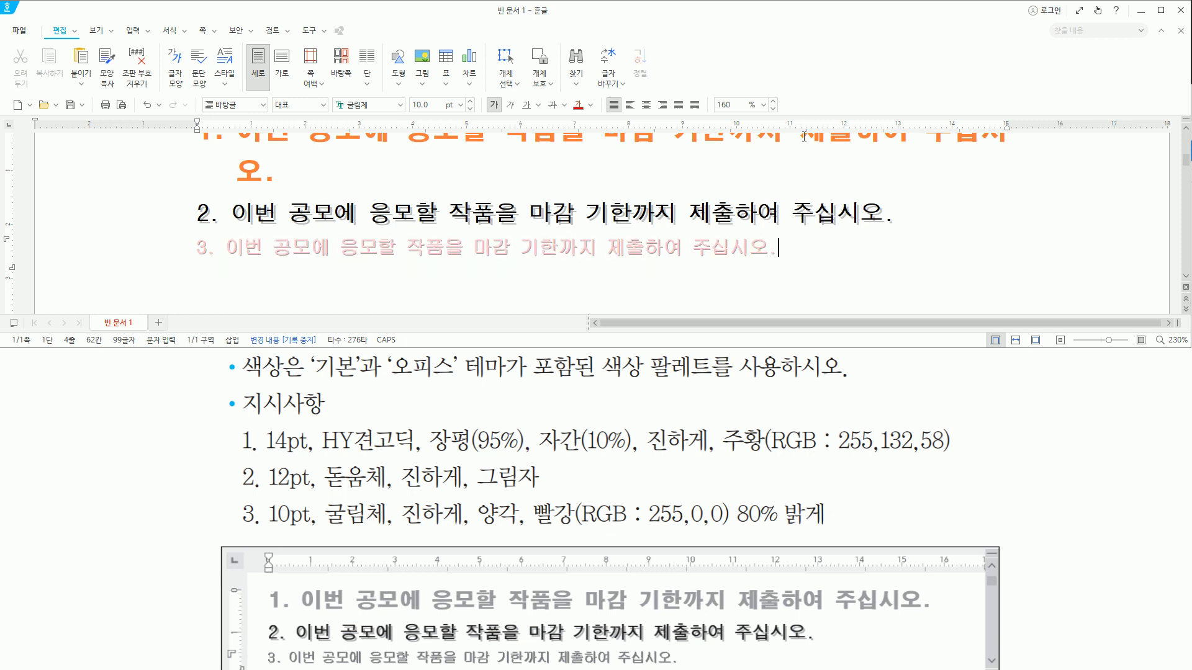
pyautogui.press('Up')
pyautogui.press('Up')
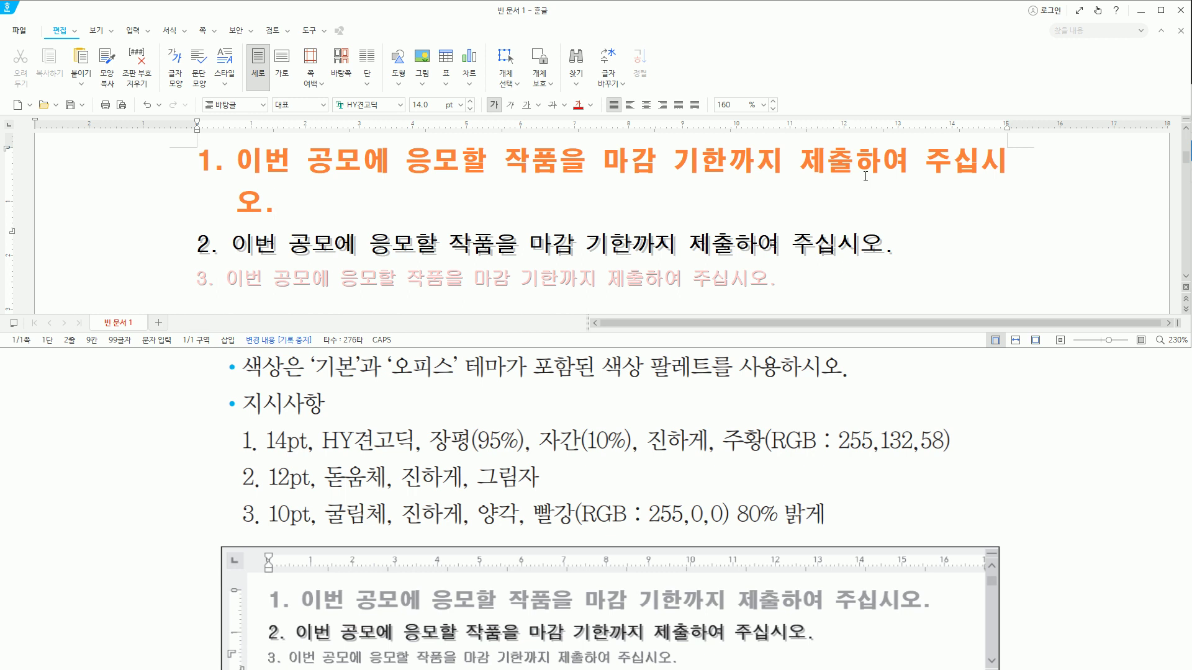
pyautogui.press('Hangul')
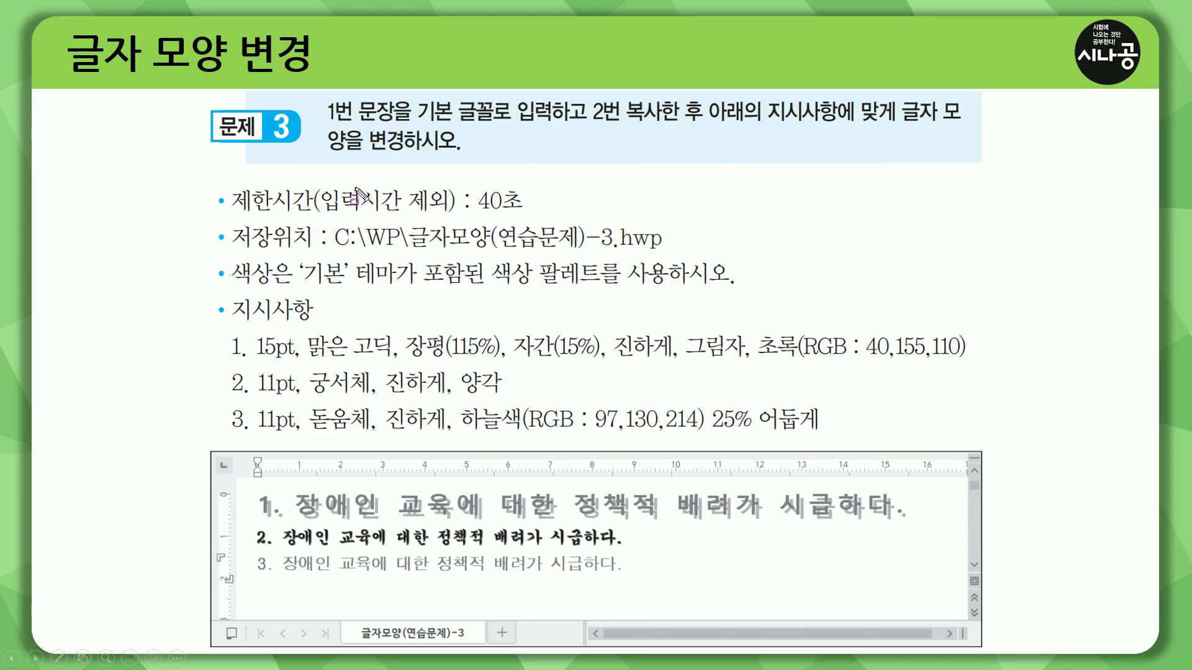
pyautogui.moveTo(325, 121)
pyautogui.mouseDown()
pyautogui.moveTo(393, 122)
pyautogui.moveTo(416, 103)
pyautogui.moveTo(550, 100)
pyautogui.moveTo(555, 126)
pyautogui.moveTo(662, 123)
pyautogui.mouseUp()
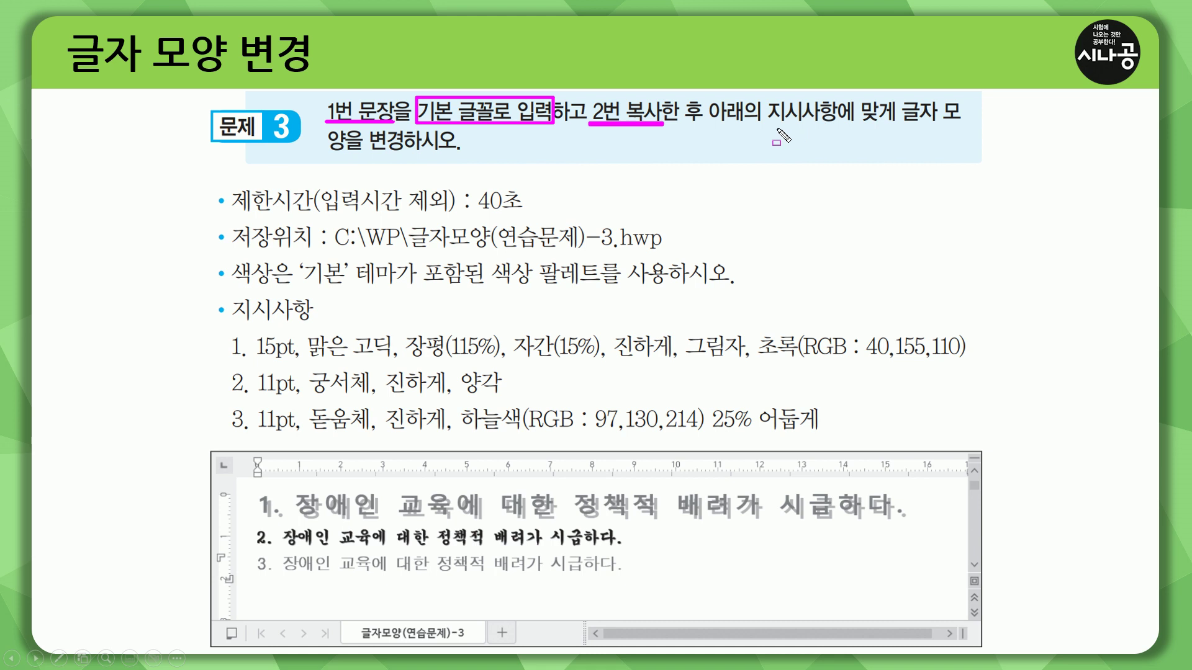
pyautogui.moveTo(771, 126); pyautogui.dragTo(842, 125)
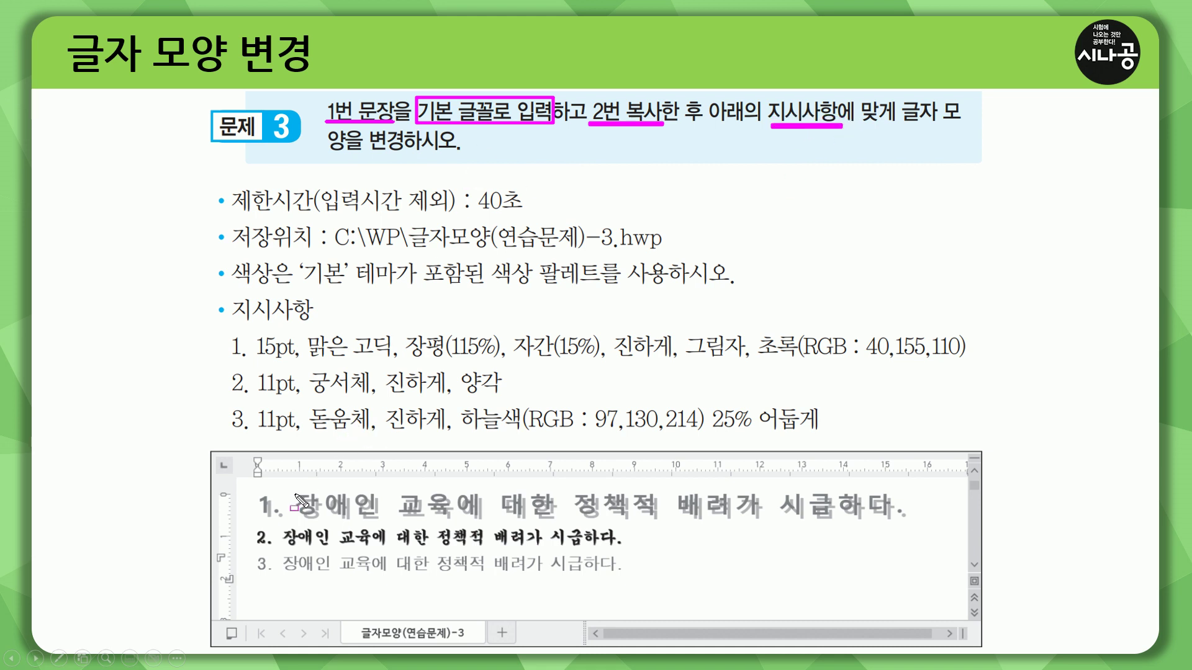
pyautogui.moveTo(249, 487)
pyautogui.mouseDown()
pyautogui.moveTo(301, 505)
pyautogui.moveTo(900, 509)
pyautogui.moveTo(911, 579)
pyautogui.mouseUp()
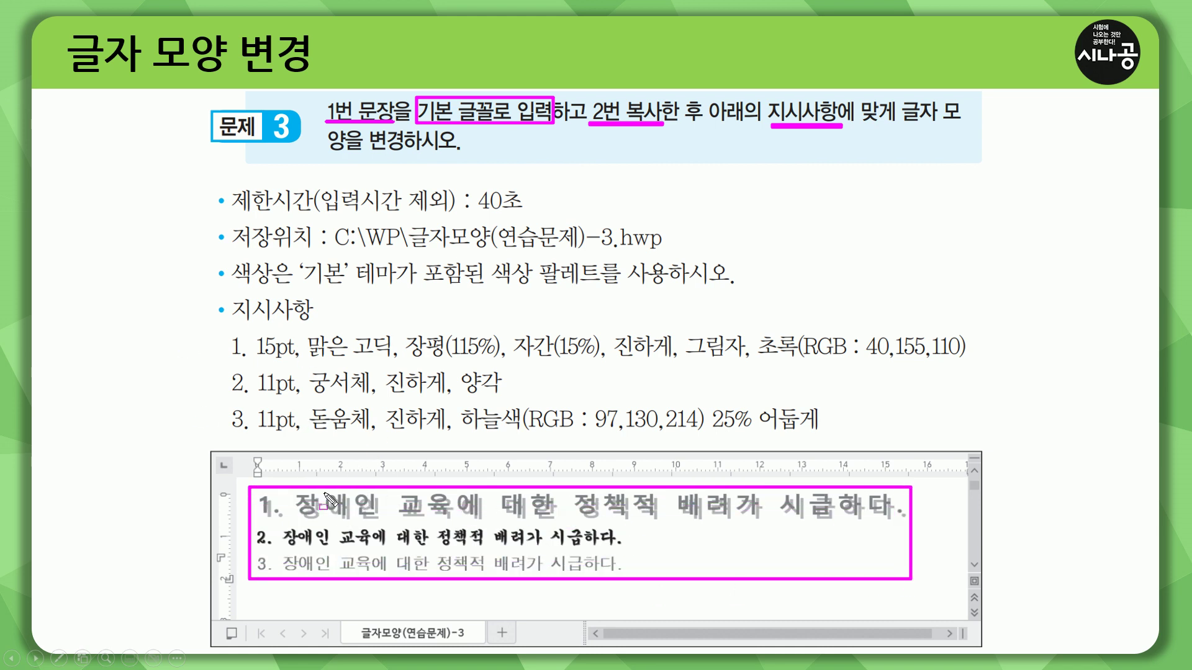
pyautogui.moveTo(233, 211); pyautogui.dragTo(311, 213)
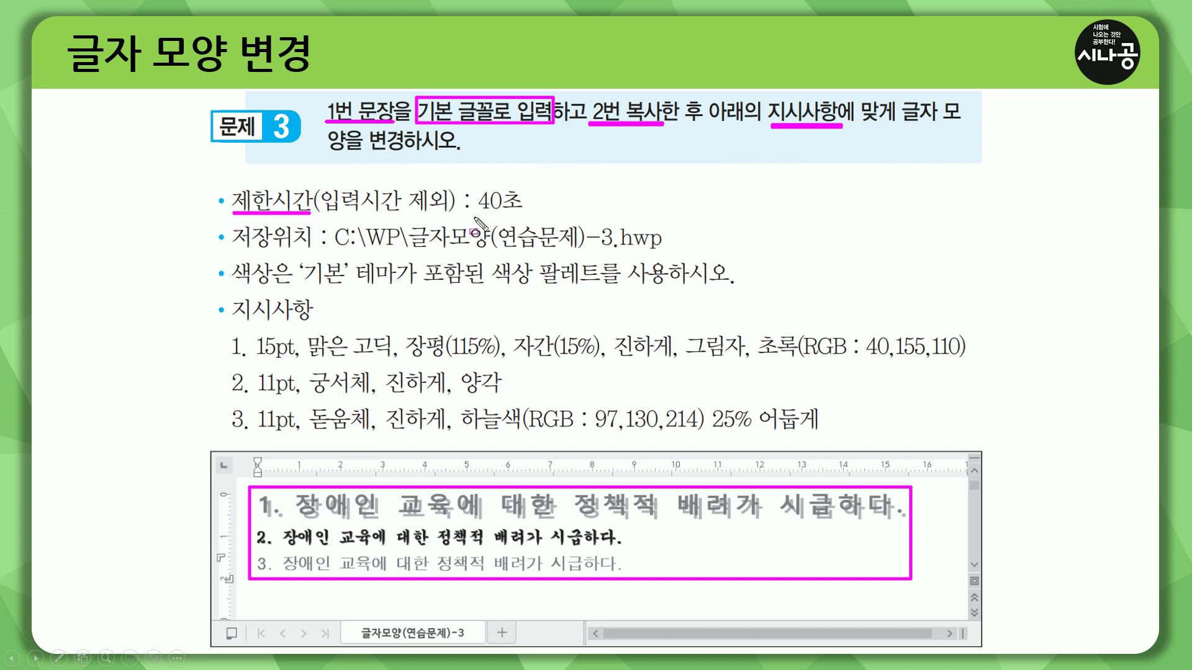
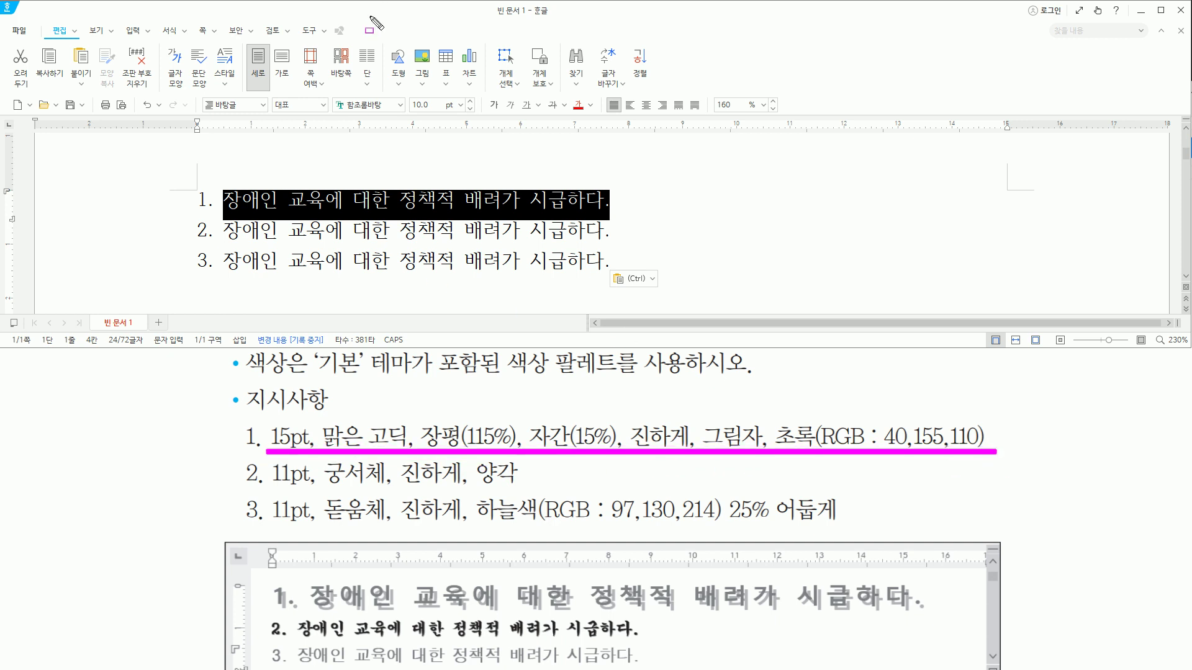
# - Open the character formatting for exercise 3's selected item 1 sentence and set its font (글꼴) to 맑은 고딕
pyautogui.press('Escape')
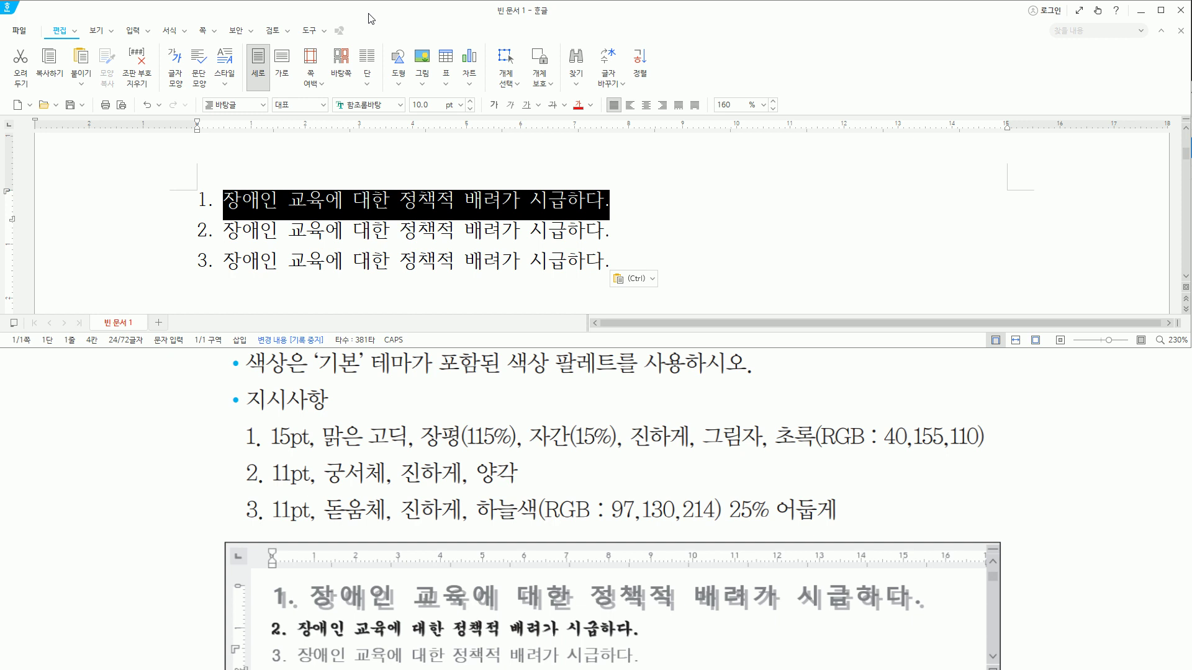
pyautogui.hotkey('alt', 'l')
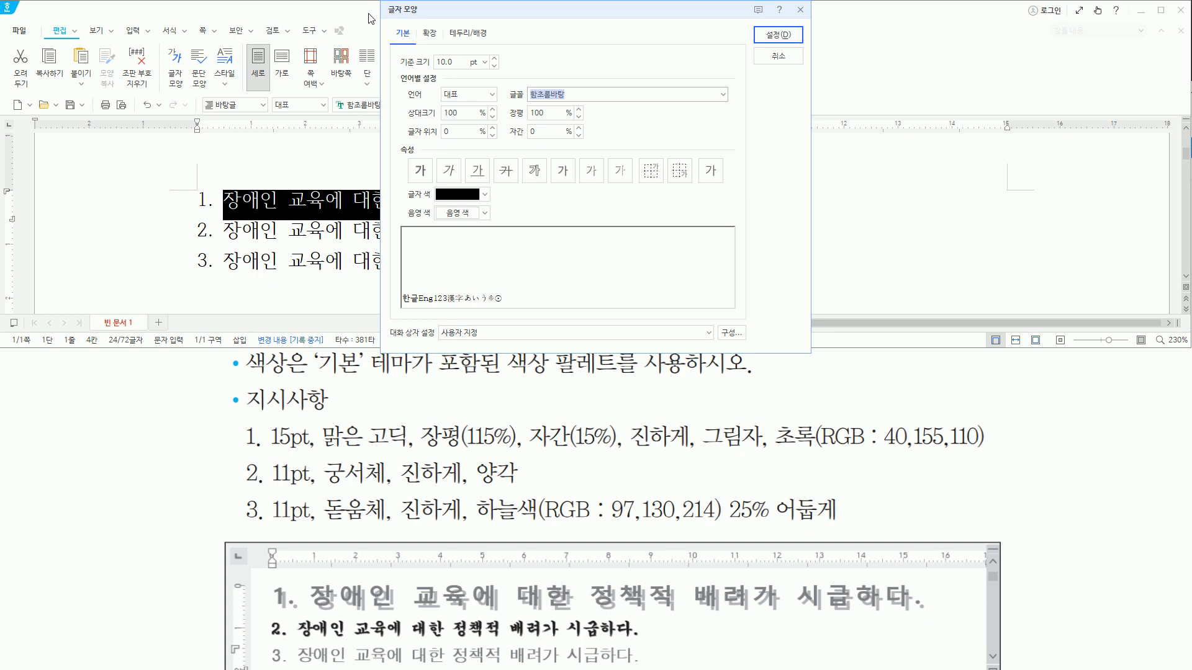
pyautogui.moveTo(324, 451)
pyautogui.mouseDown()
pyautogui.moveTo(412, 453)
pyautogui.moveTo(369, 448)
pyautogui.mouseUp()
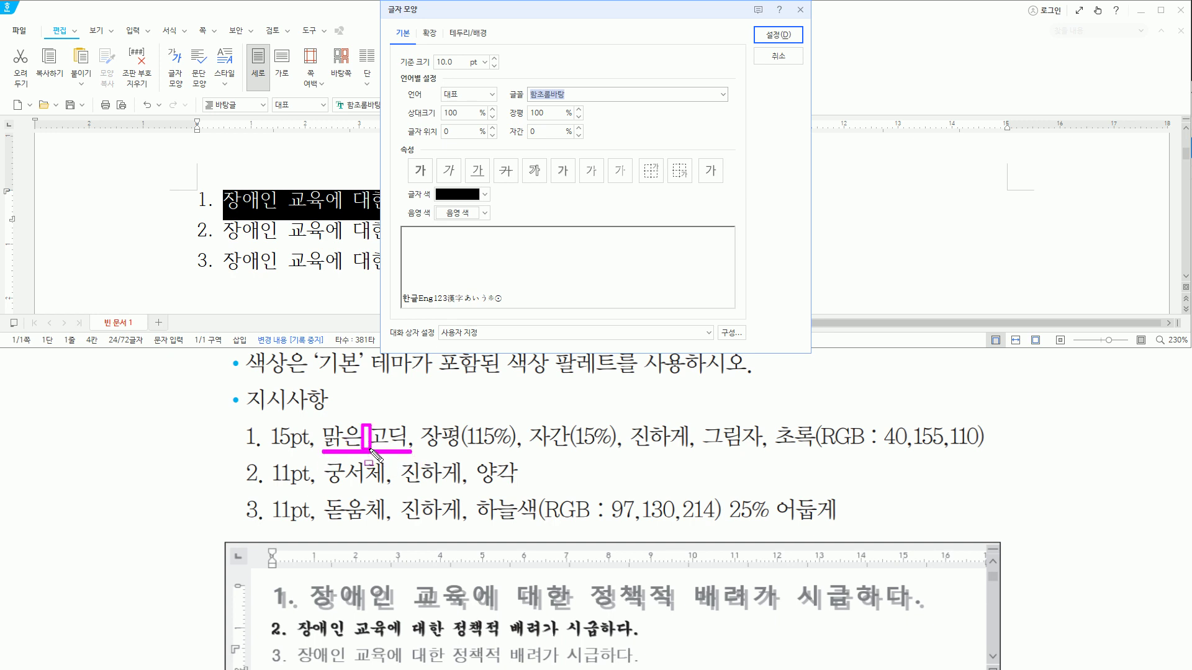
pyautogui.press('Escape')
pyautogui.click(562, 11)
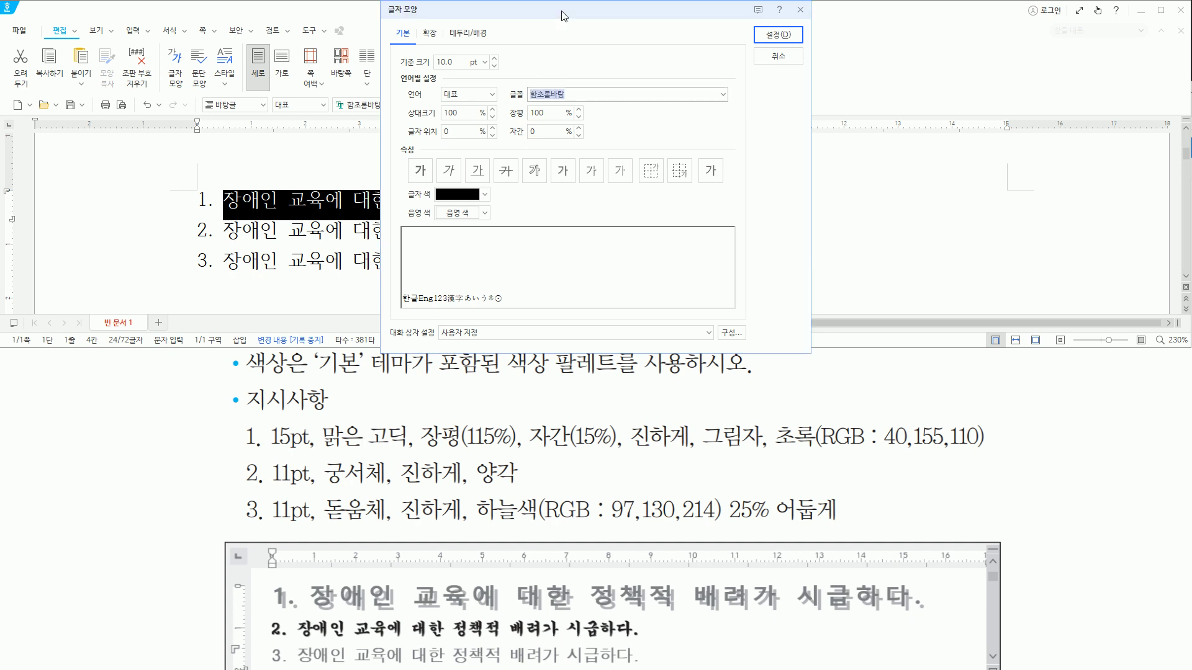
pyautogui.write('맑')
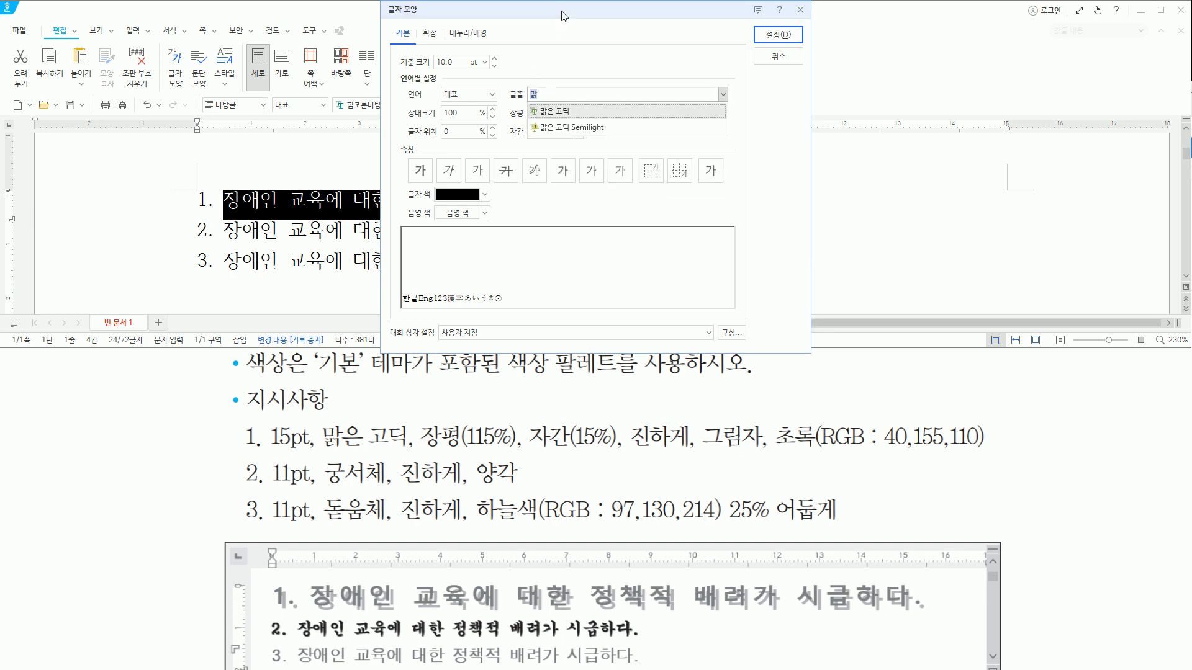
pyautogui.write('은 ㄱㅗ딕')
pyautogui.press('Return')
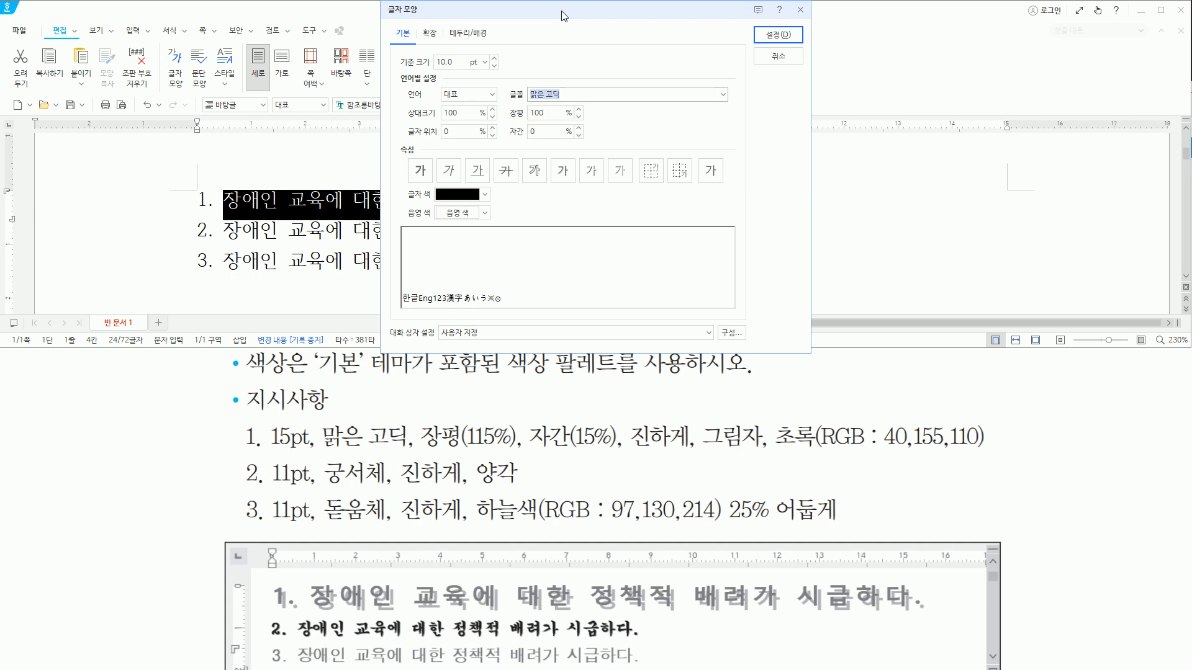
# - Set item 1's base size to 15 pt, character width (장평) to 115% and letter spacing (자간) to 15%
pyautogui.press('alt')
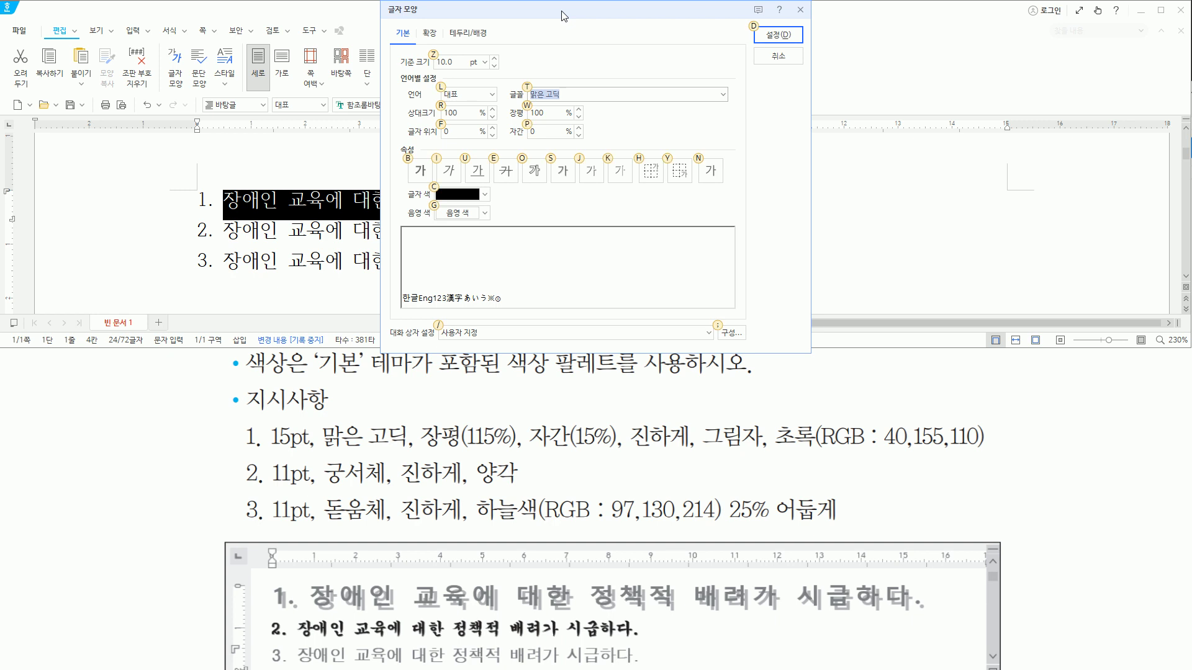
pyautogui.write('z')
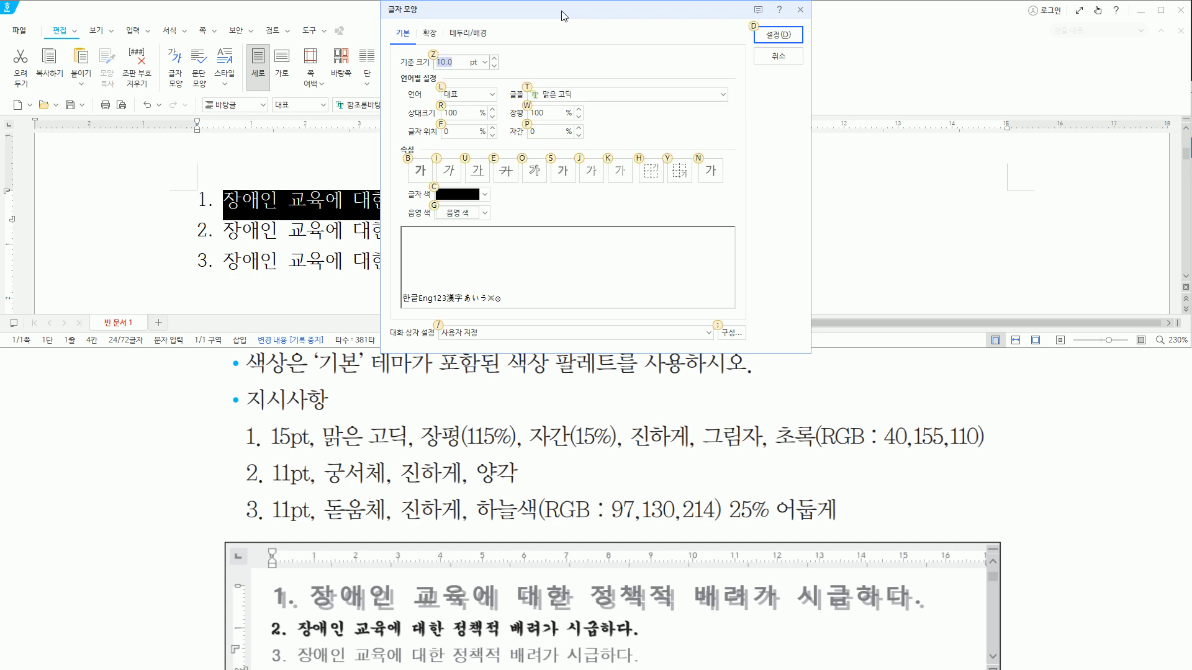
pyautogui.write('15')
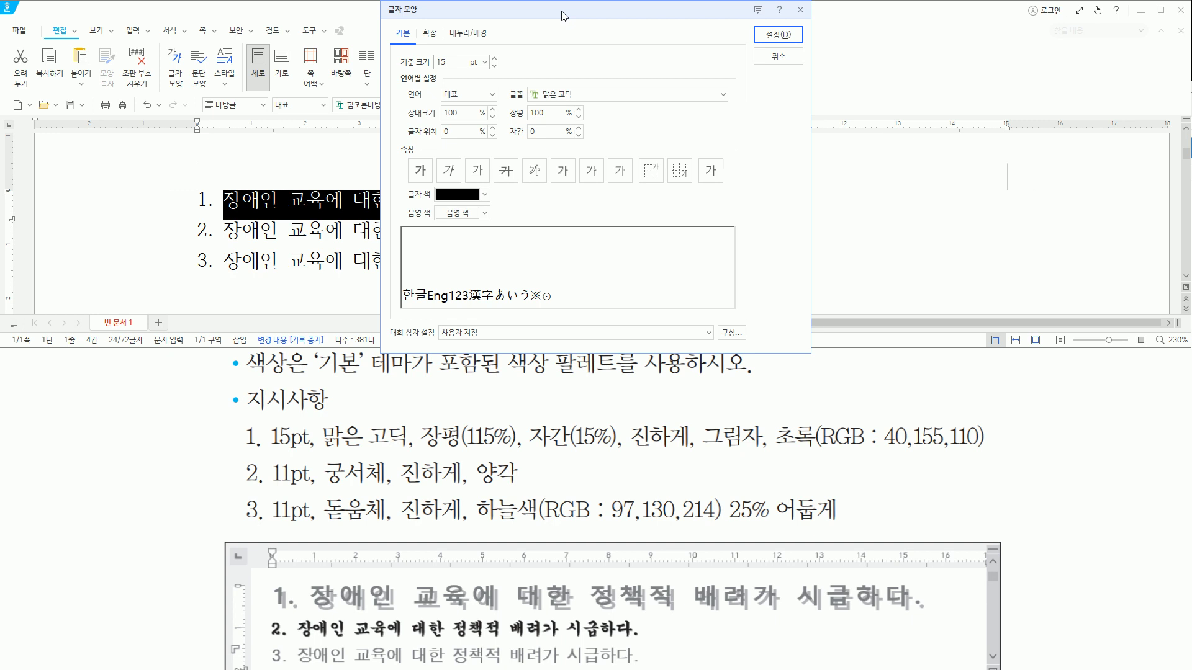
pyautogui.press('alt')
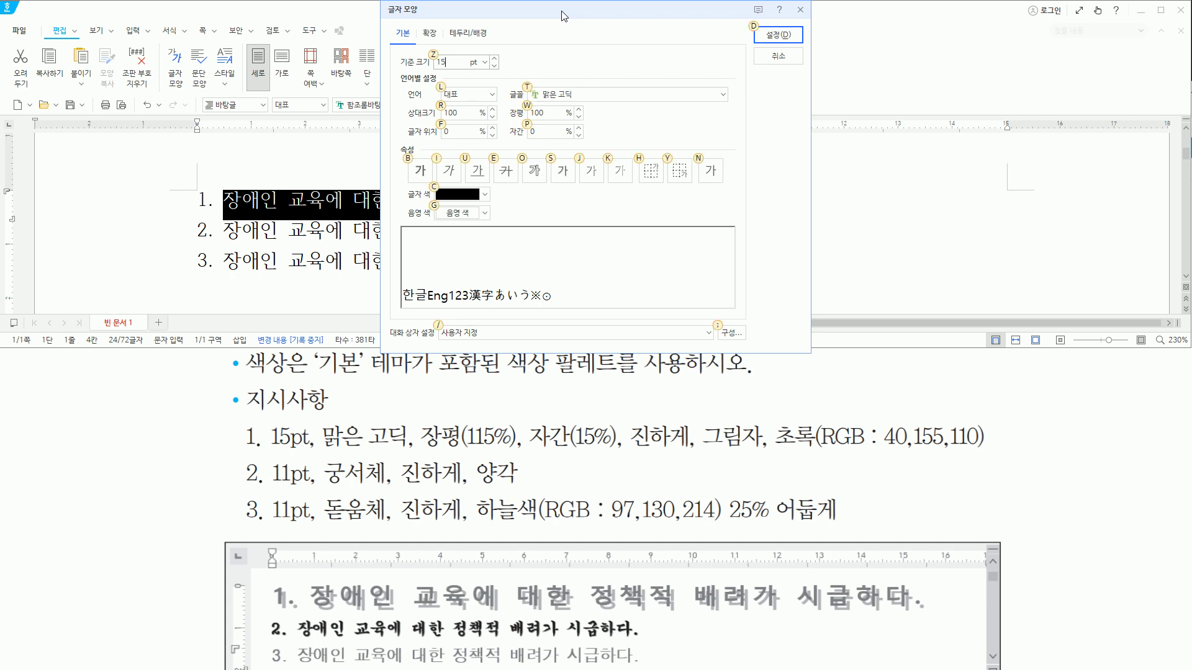
pyautogui.write('w115')
pyautogui.press('alt')
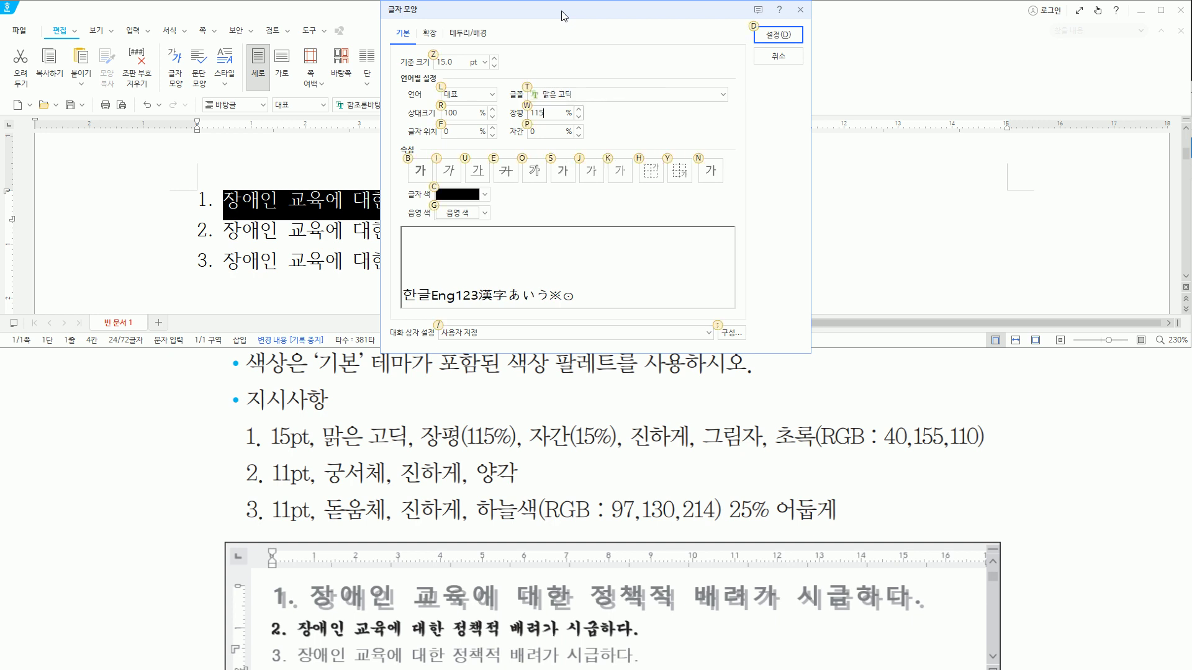
pyautogui.write('p15')
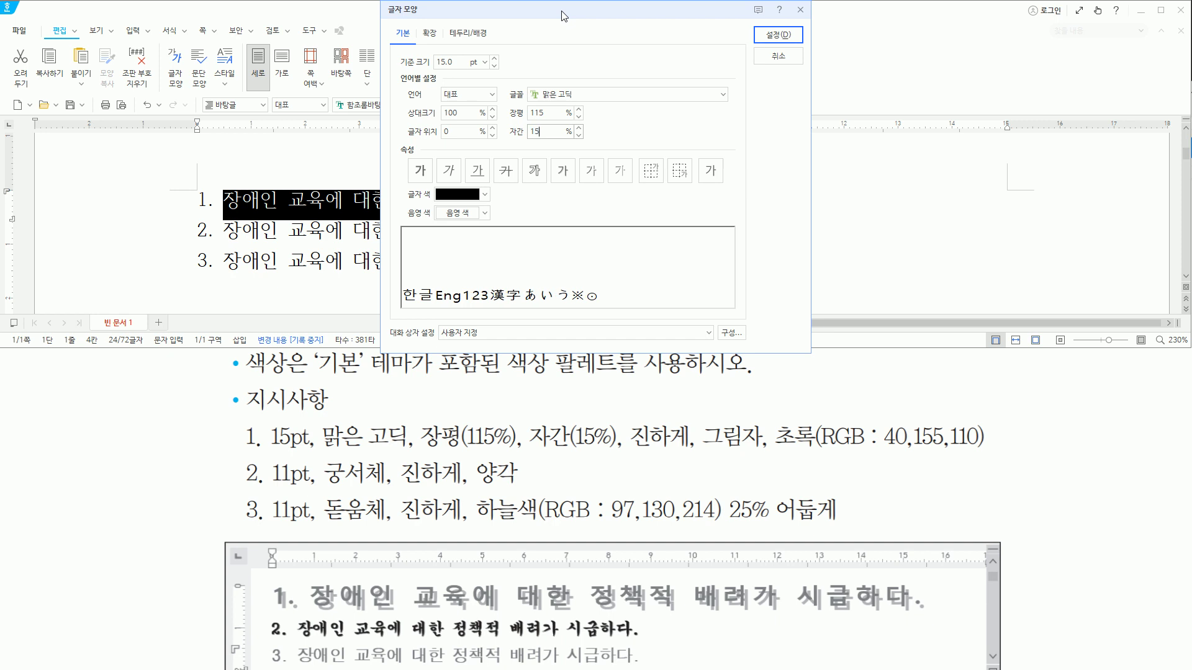
# - Turn on the bold (진하게) and shadow (그림자) attributes for item 1's sentence
pyautogui.press('alt')
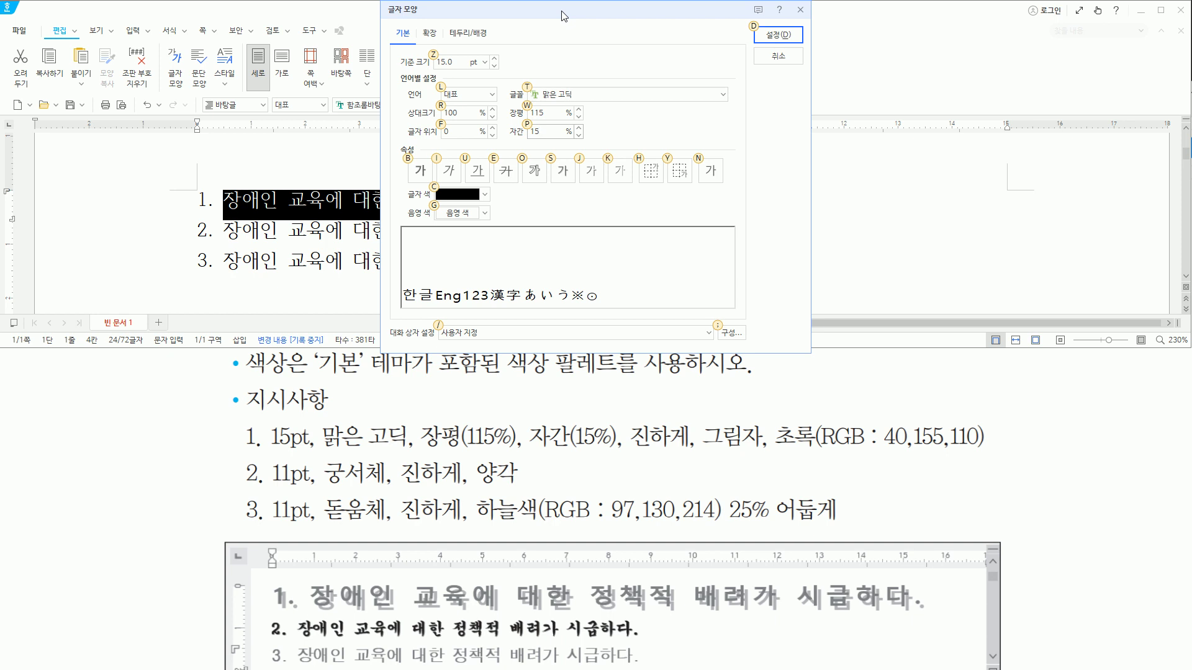
pyautogui.press('b')
pyautogui.press('s')
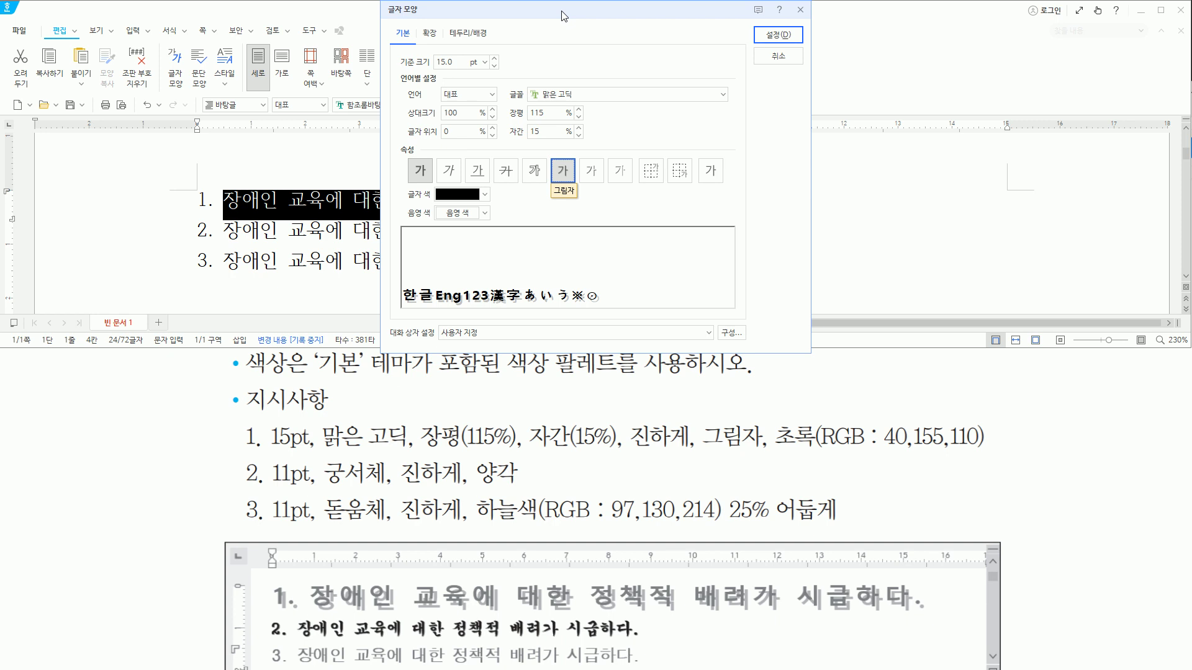
# - Set item 1's font colour to 초록 (RGB: 40,155,110) from the 기본 theme palette and apply the character formatting
pyautogui.click(485, 196)
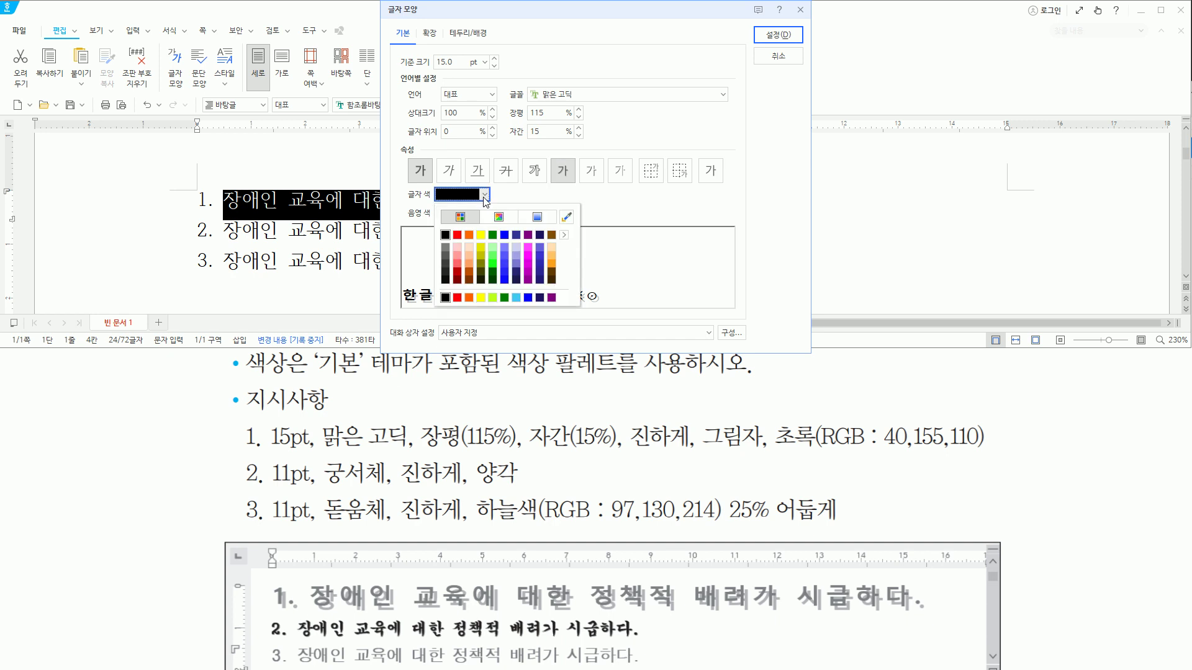
pyautogui.click(564, 236)
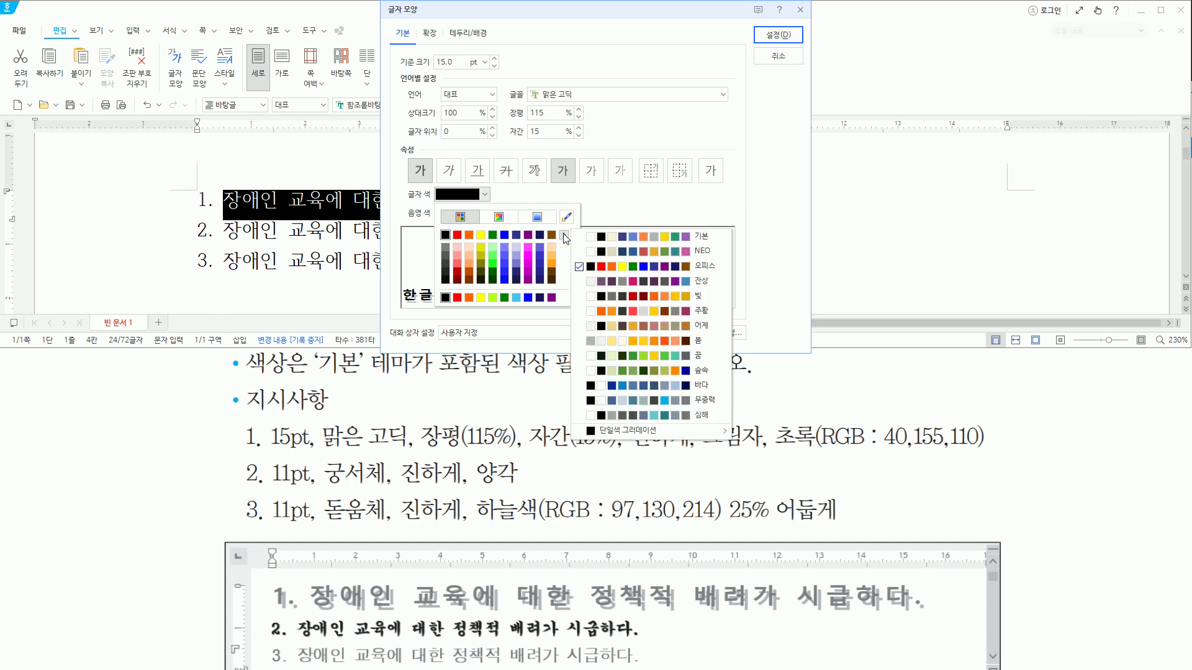
pyautogui.click(606, 239)
pyautogui.click(598, 216)
pyautogui.click(484, 195)
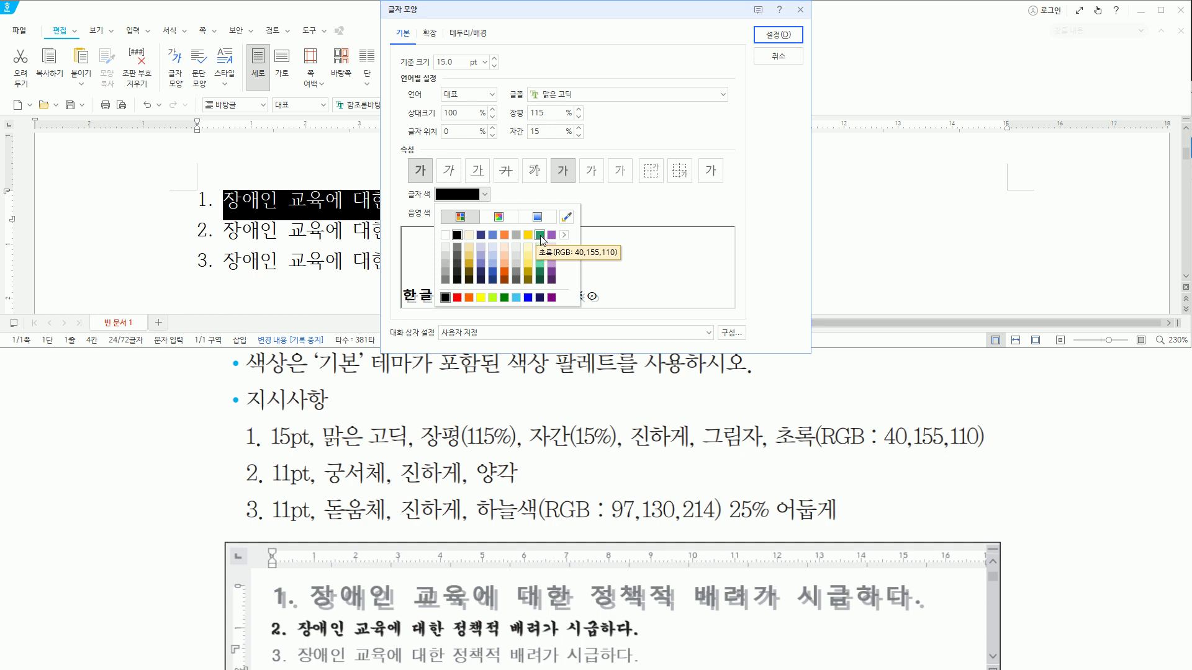
pyautogui.click(540, 235)
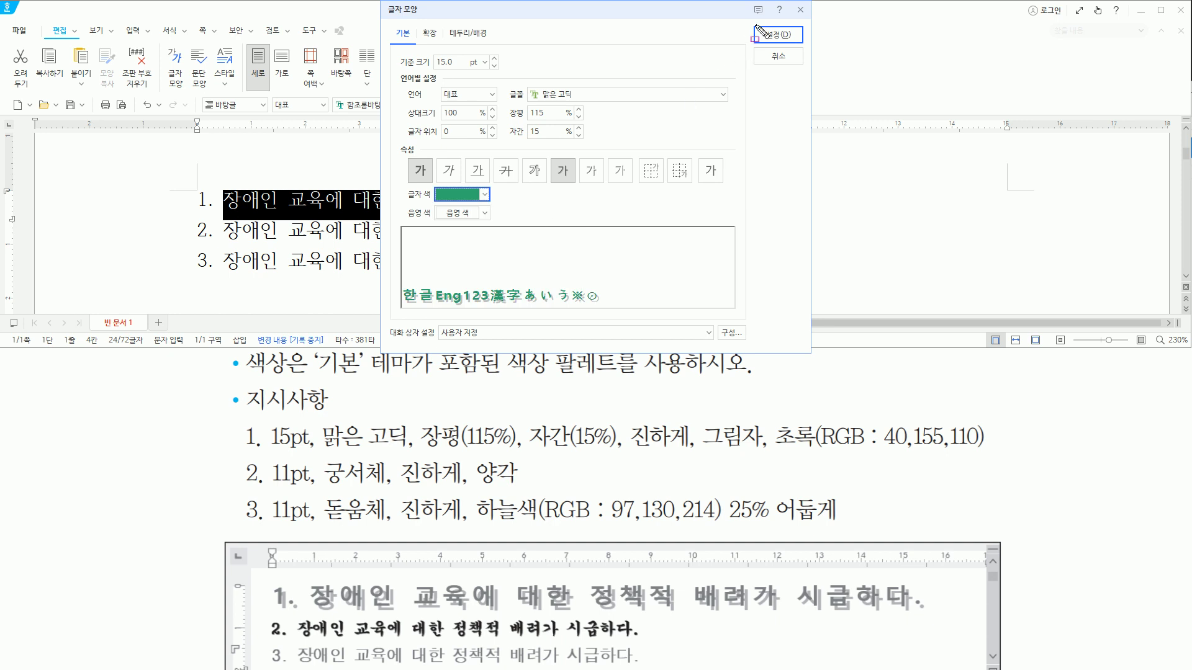
pyautogui.click(783, 38)
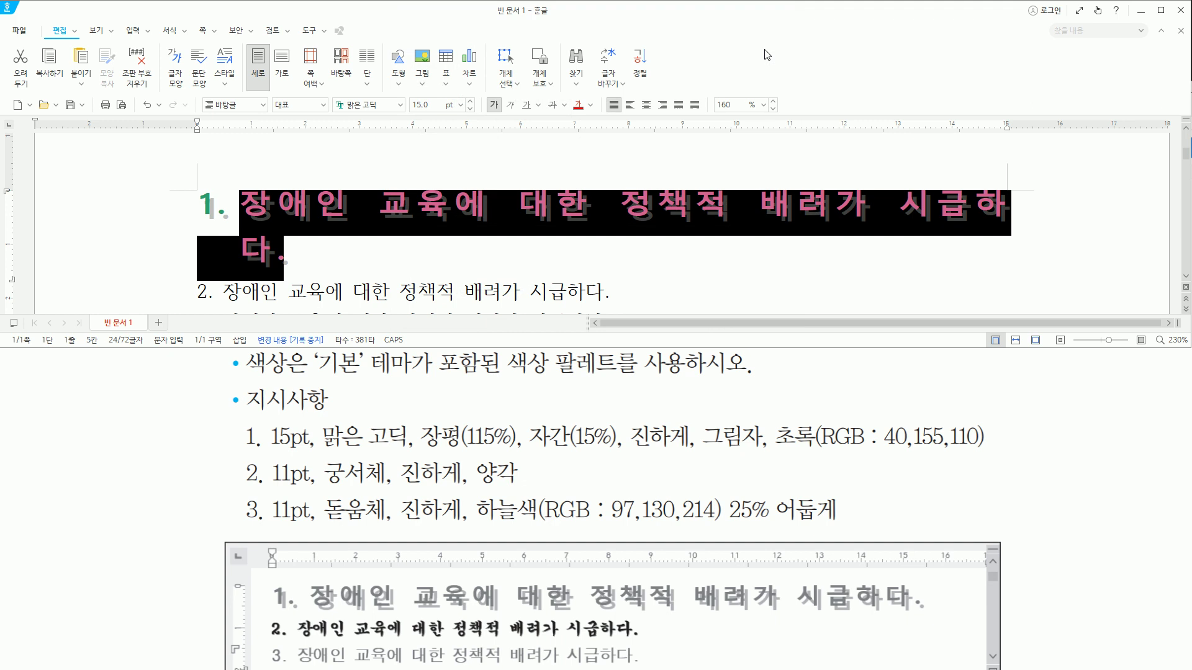
# - Select item 2's sentence in exercise 3 and open its character formatting (글자 모양)
pyautogui.press('Down')
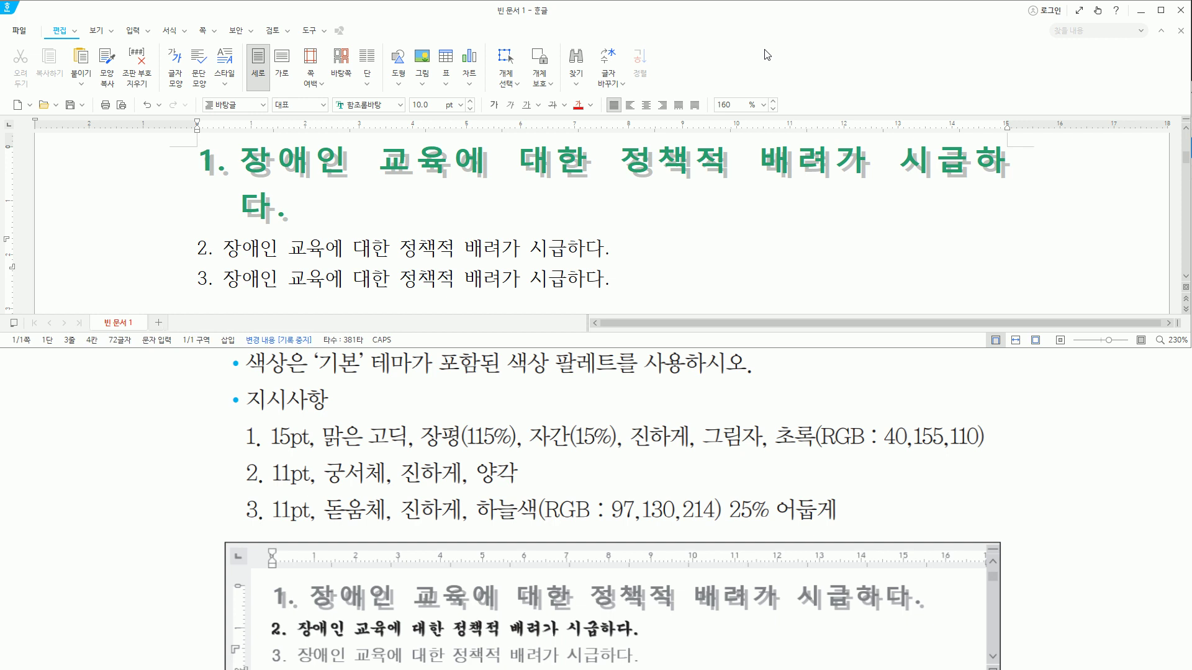
pyautogui.hotkey('shift', 'End')
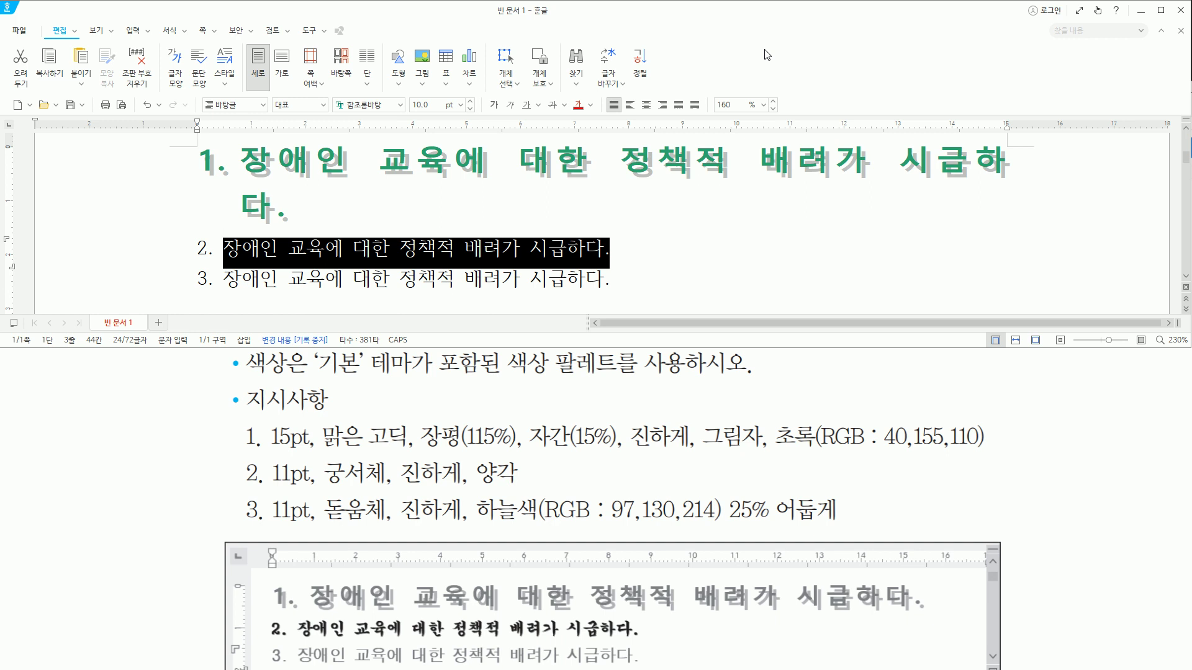
pyautogui.hotkey('alt', 'l')
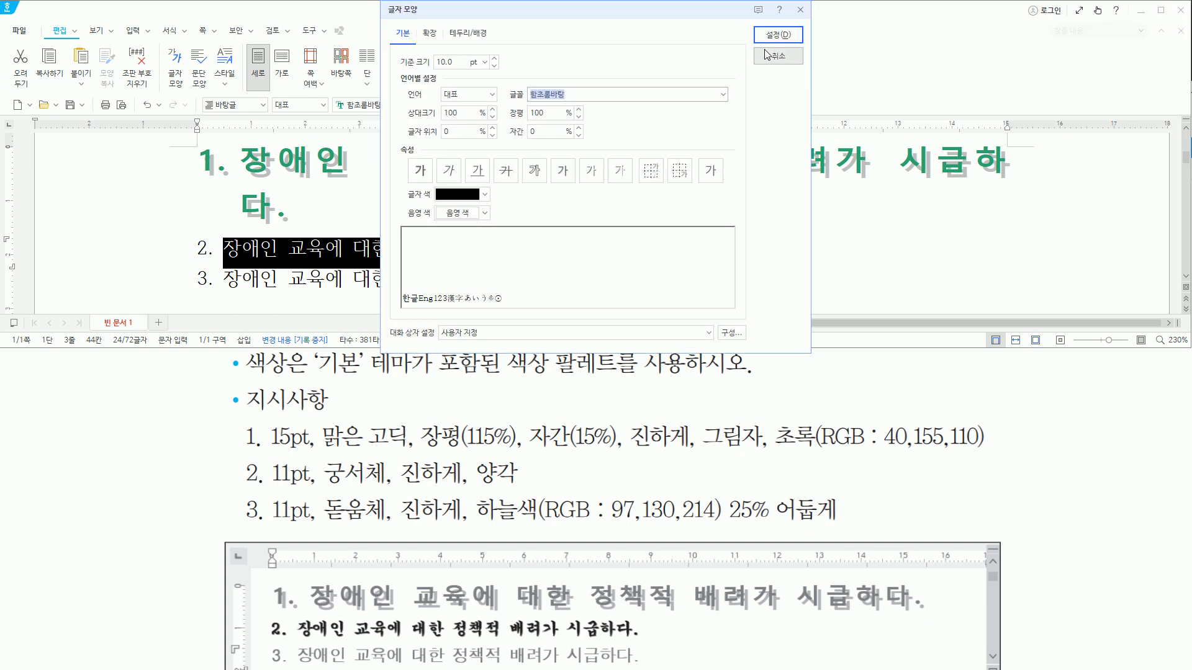
pyautogui.moveTo(267, 491); pyautogui.dragTo(520, 491)
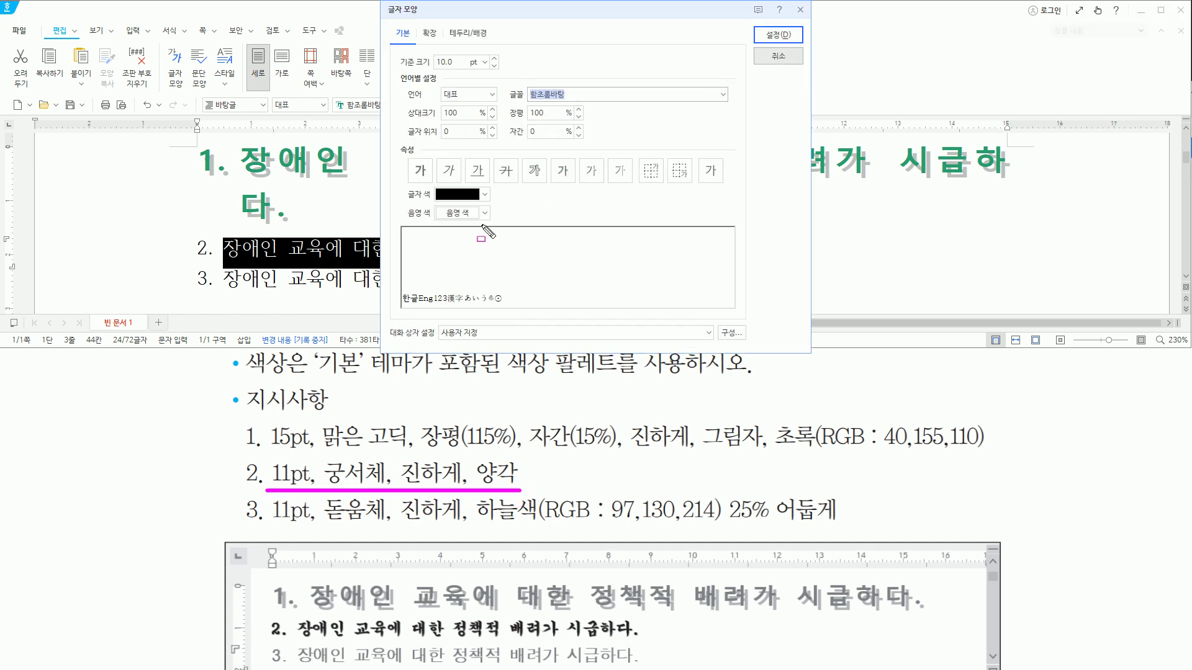
pyautogui.moveTo(419, 159)
pyautogui.mouseDown()
pyautogui.moveTo(407, 180)
pyautogui.moveTo(434, 162)
pyautogui.moveTo(419, 157)
pyautogui.mouseUp()
pyautogui.moveTo(594, 158)
pyautogui.mouseDown()
pyautogui.moveTo(581, 177)
pyautogui.moveTo(605, 182)
pyautogui.mouseUp()
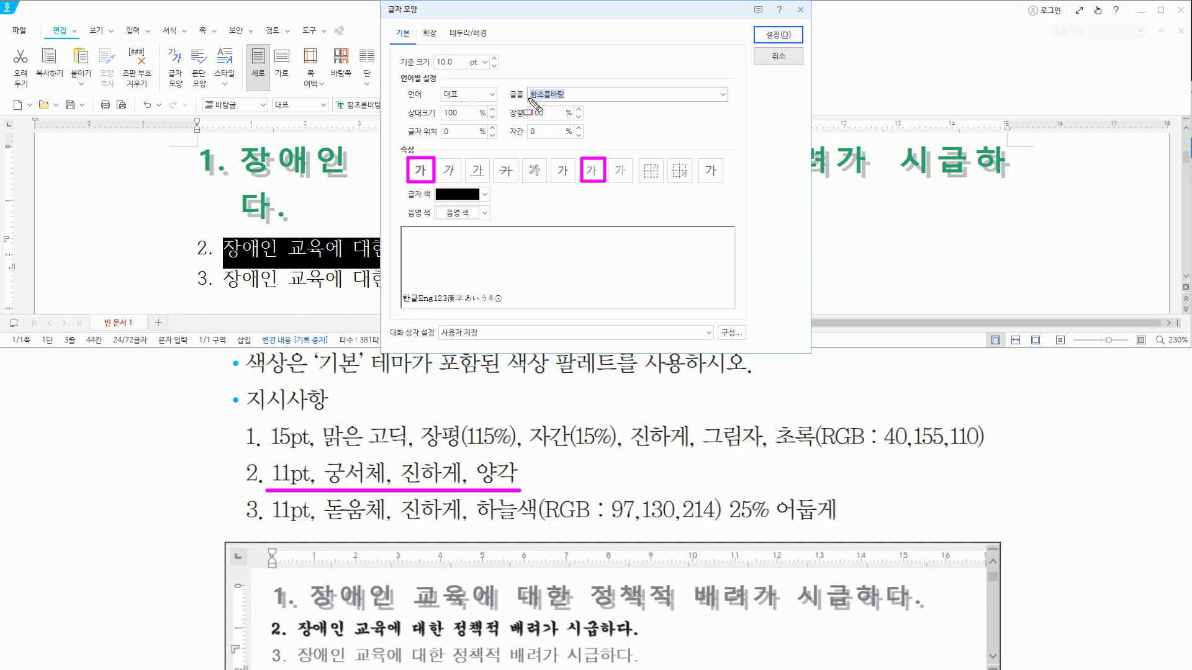
pyautogui.moveTo(526, 103)
pyautogui.mouseDown()
pyautogui.moveTo(572, 103)
pyautogui.moveTo(527, 83)
pyautogui.moveTo(527, 103)
pyautogui.mouseUp()
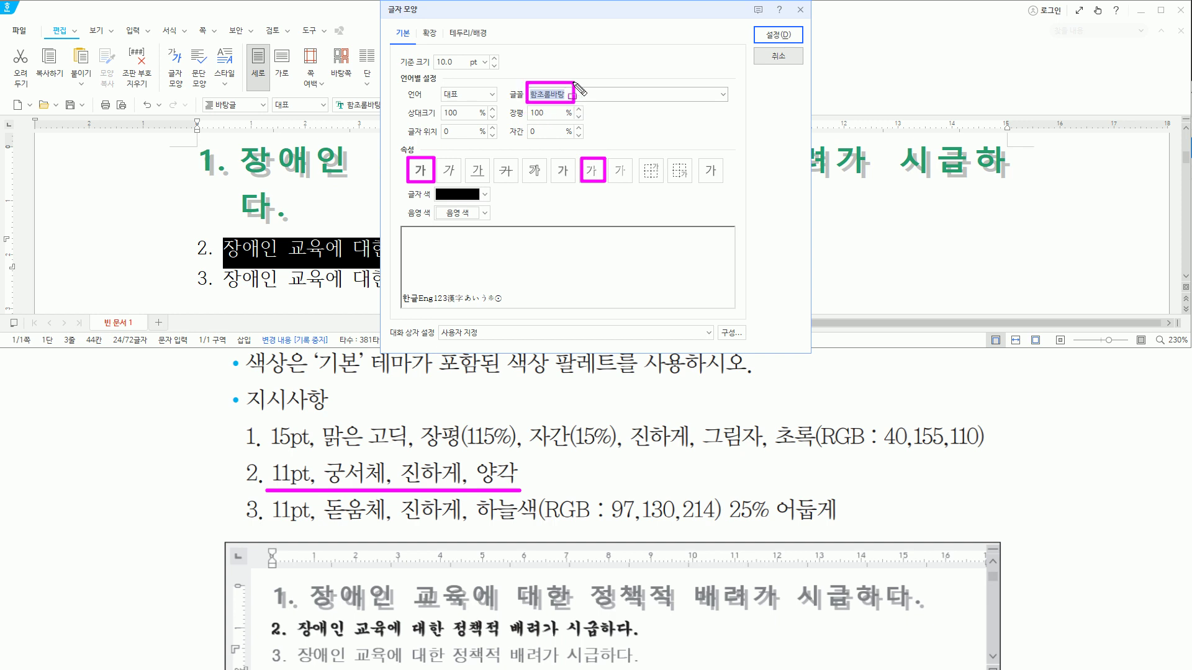
pyautogui.moveTo(427, 51); pyautogui.dragTo(505, 72)
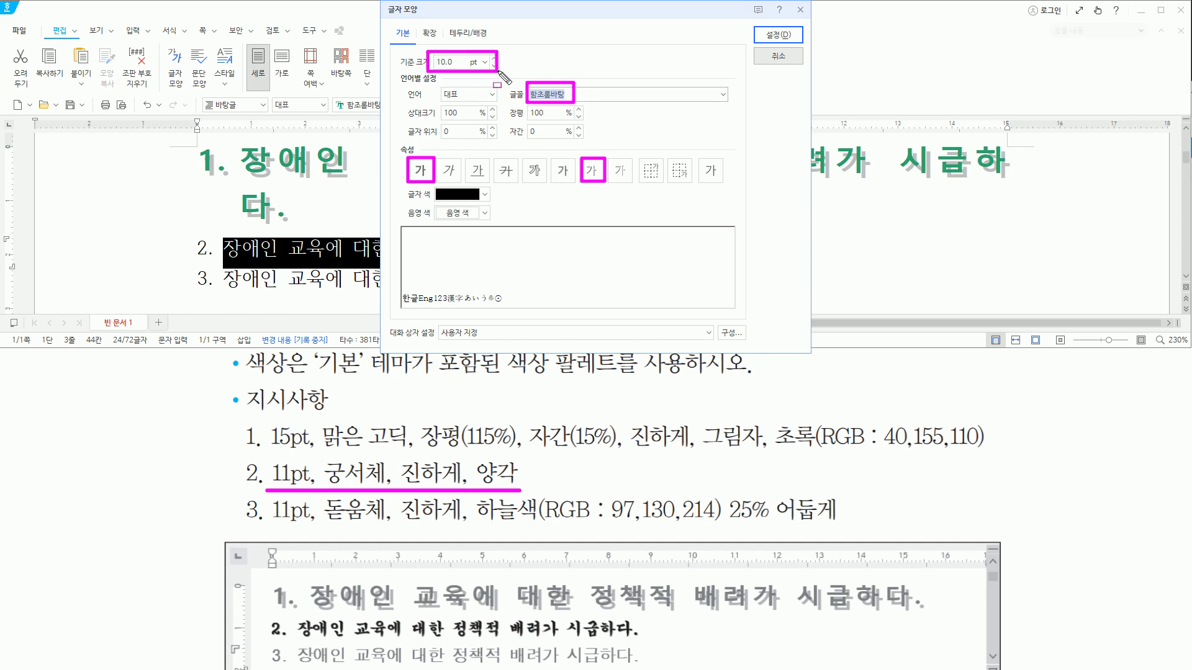
pyautogui.press('Escape')
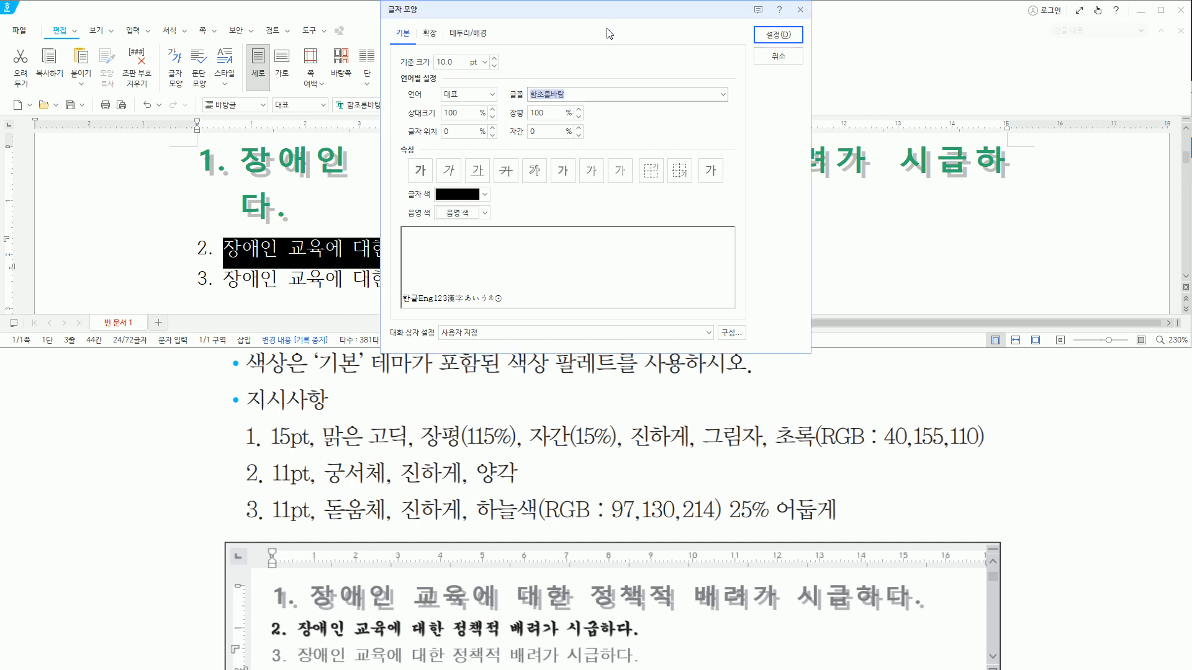
# - Set item 2's font (글꼴) to 궁서체 and its base size (기준 크기) to 11 pt
pyautogui.write('궁서체')
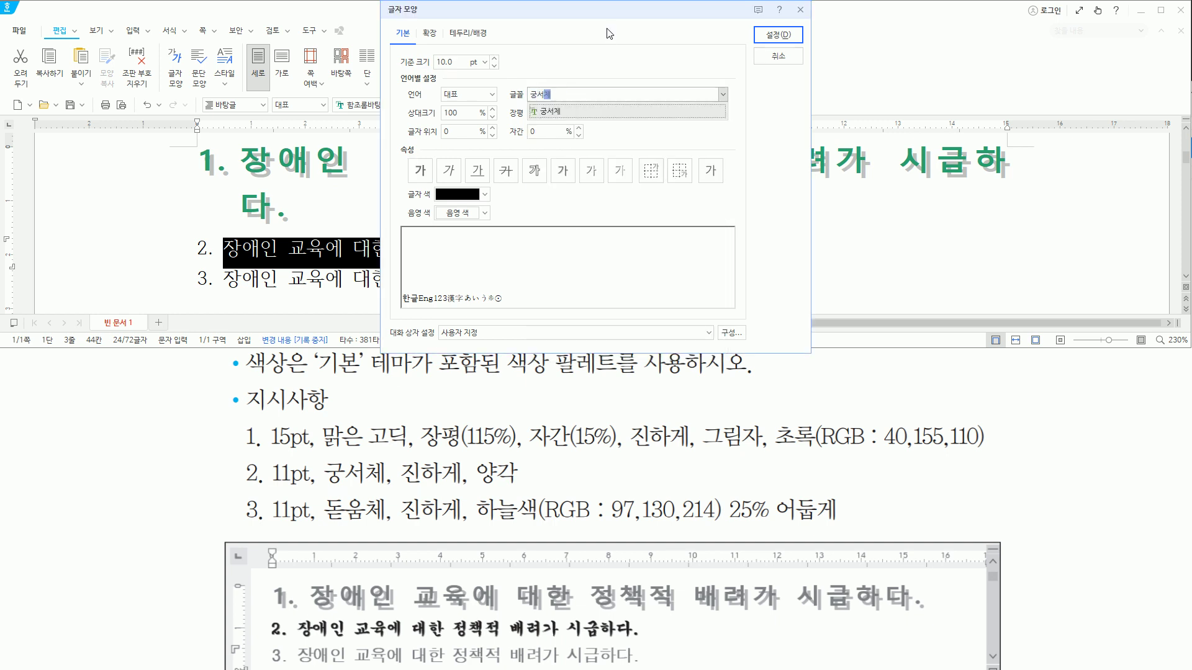
pyautogui.press('Return')
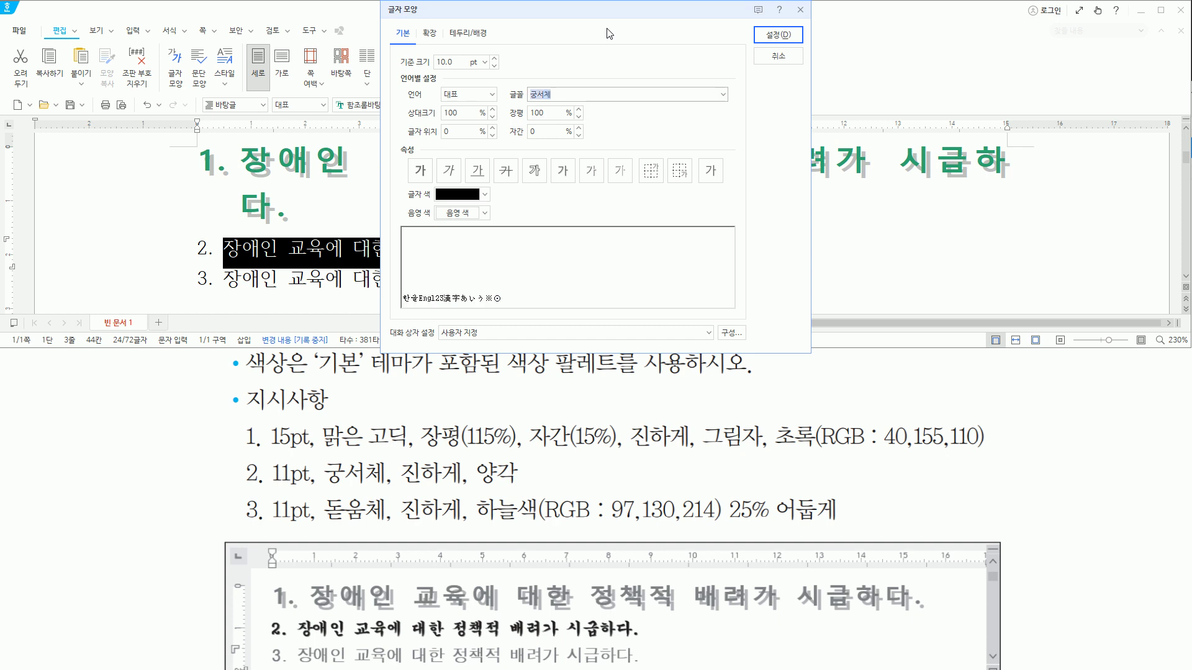
pyautogui.press('alt')
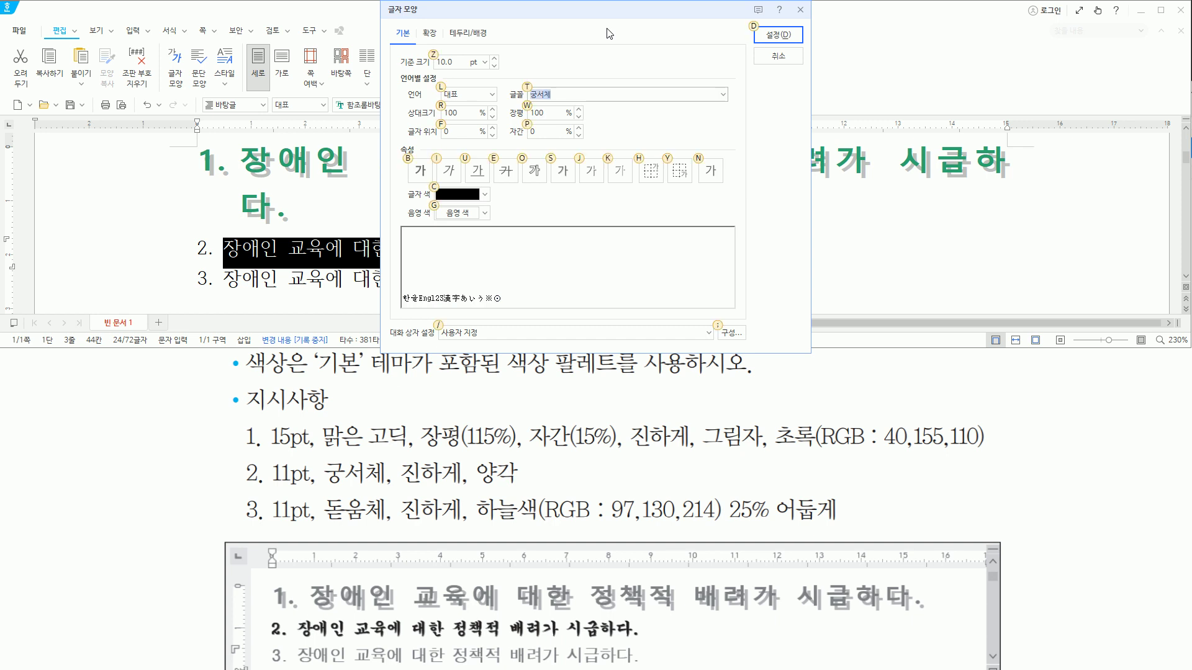
pyautogui.write('z')
pyautogui.write('11')
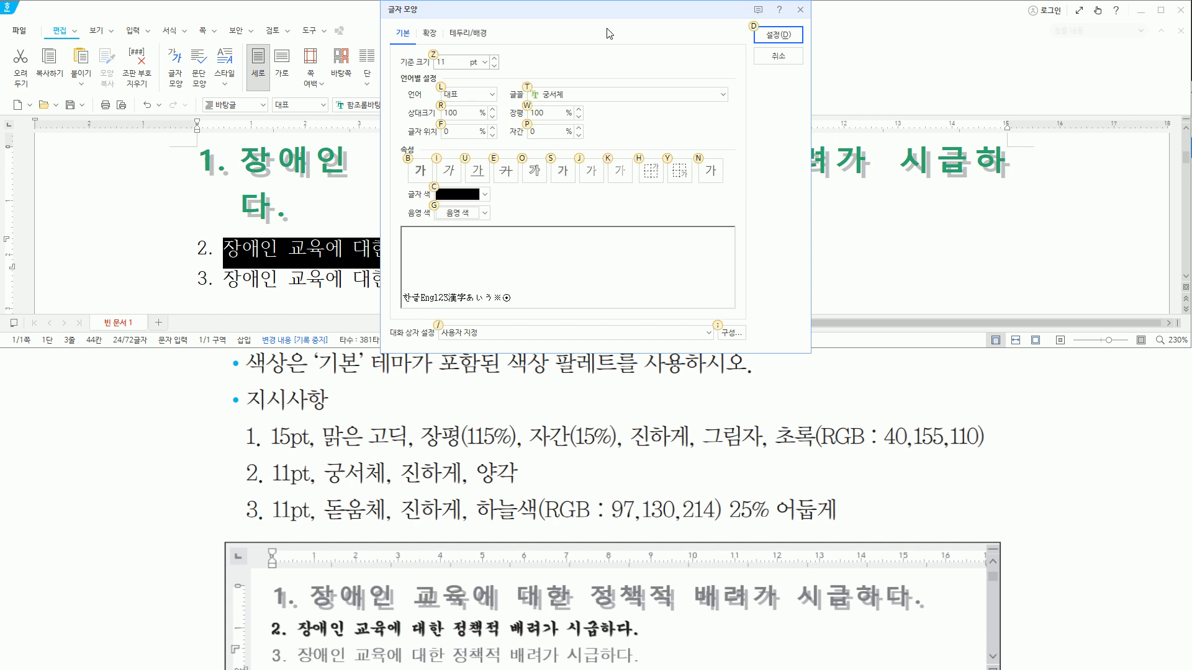
# - Turn on the bold (진하게) and emboss (양각) attributes for item 2's sentence and apply the character formatting
pyautogui.write('b')
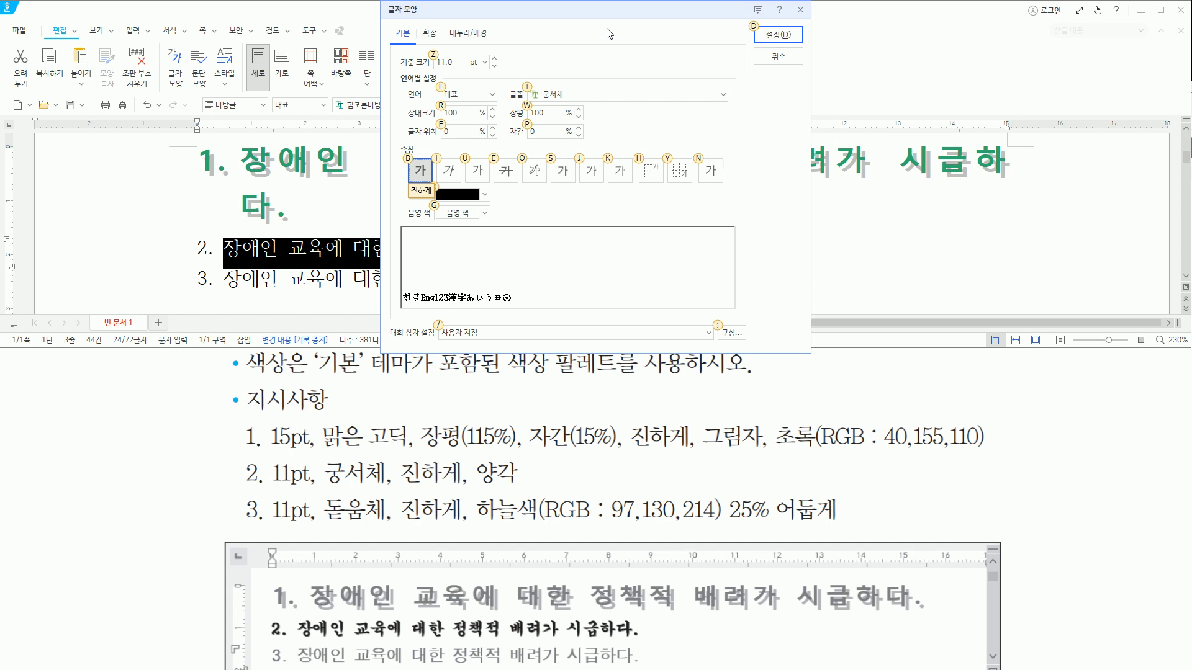
pyautogui.write('j')
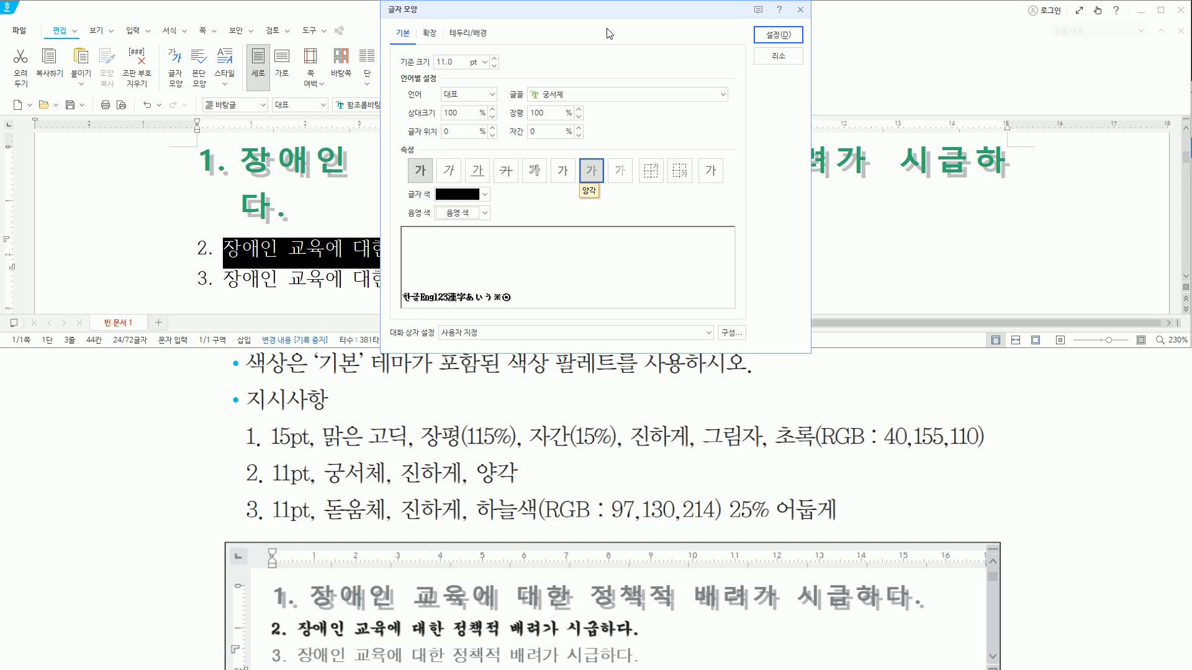
pyautogui.press('Return')
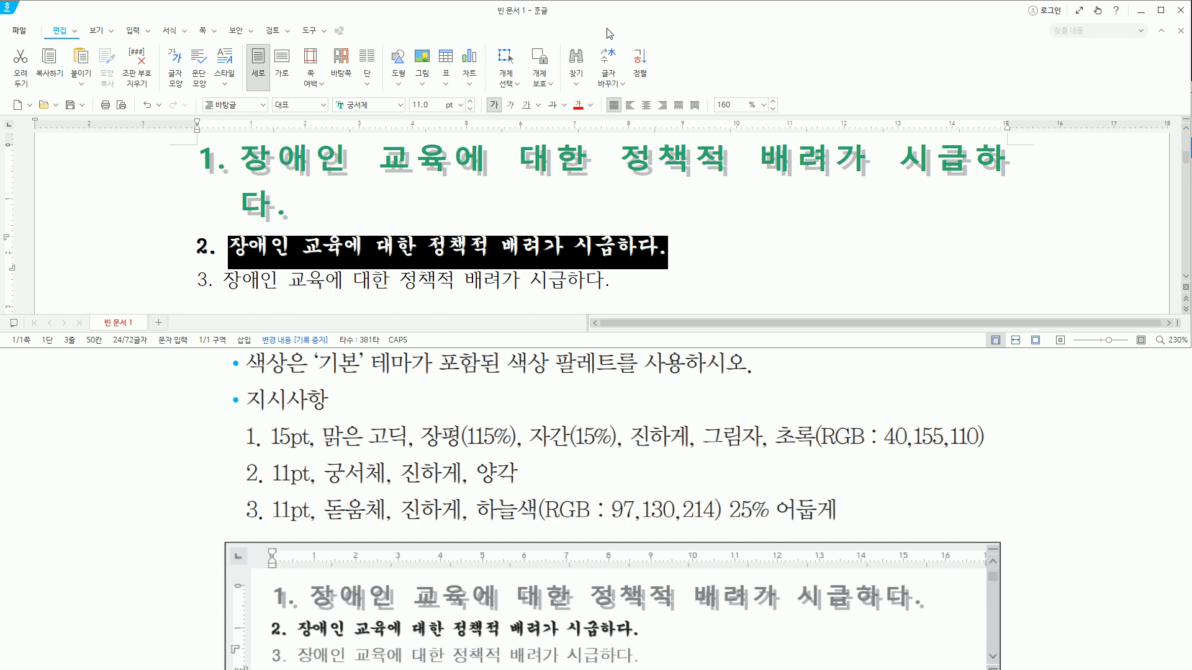
# - Select item 3's sentence in exercise 3 and open its character formatting (글자 모양)
pyautogui.press('Down')
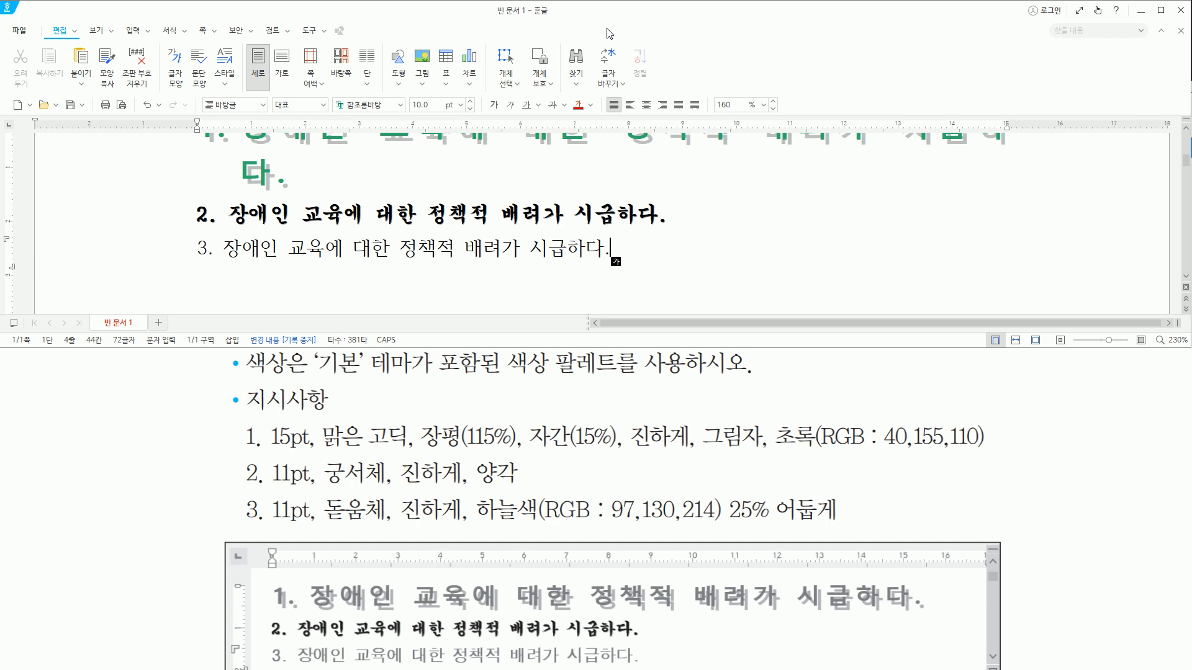
pyautogui.hotkey('shift', 'Home')
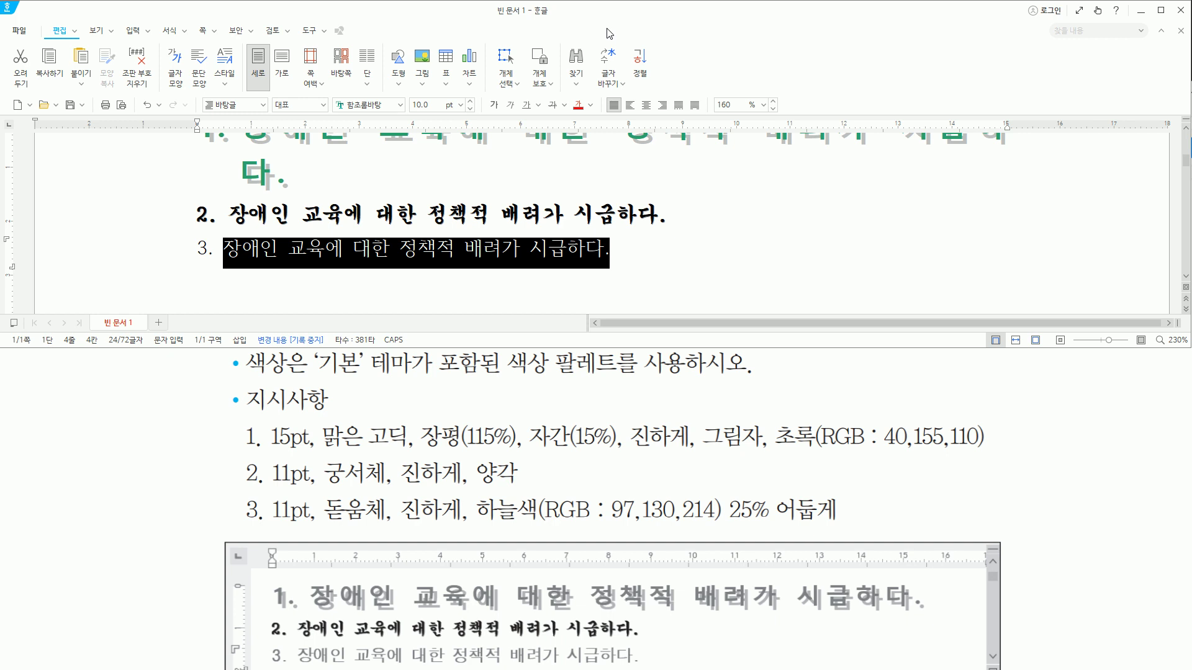
pyautogui.hotkey('alt', 'l')
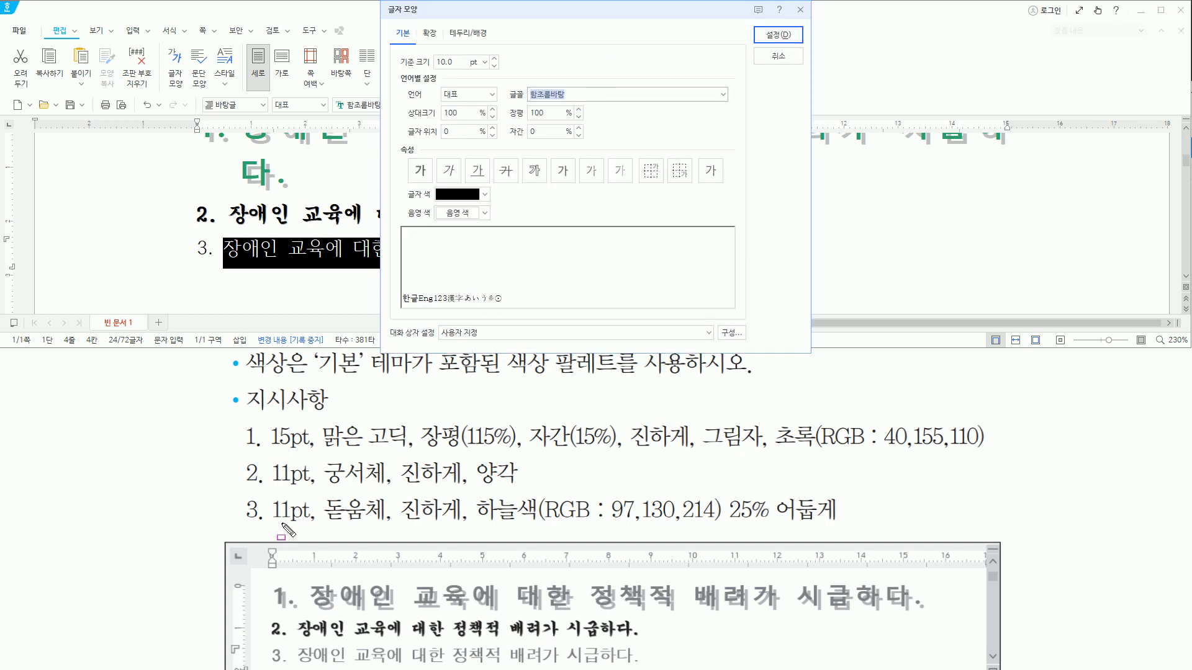
pyautogui.moveTo(268, 526); pyautogui.dragTo(844, 526)
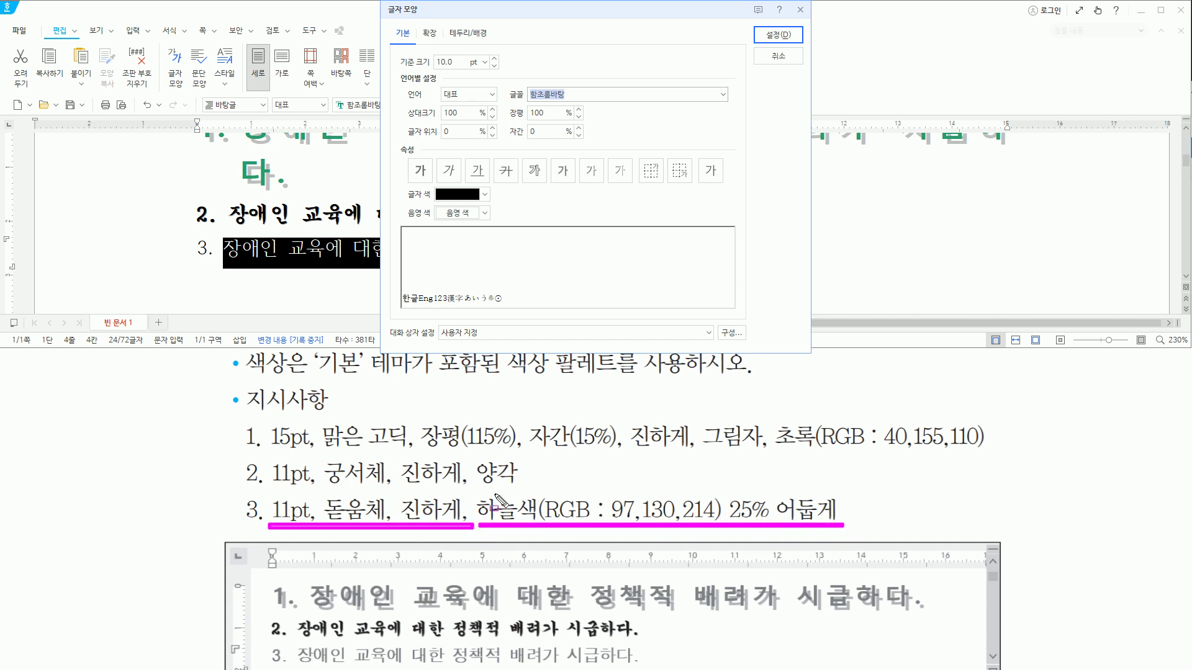
pyautogui.moveTo(730, 491)
pyautogui.mouseDown()
pyautogui.moveTo(732, 504)
pyautogui.moveTo(790, 523)
pyautogui.moveTo(842, 523)
pyautogui.mouseUp()
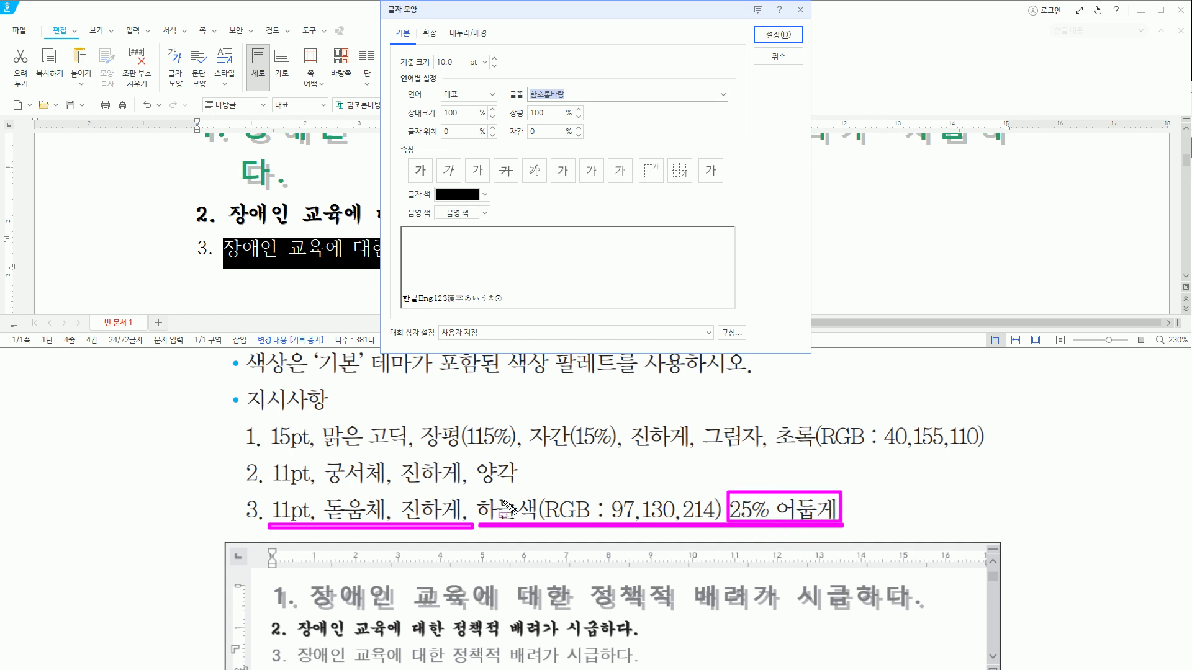
pyautogui.moveTo(531, 89)
pyautogui.mouseDown()
pyautogui.moveTo(576, 86)
pyautogui.moveTo(575, 103)
pyautogui.moveTo(558, 105)
pyautogui.mouseUp()
pyautogui.moveTo(434, 57); pyautogui.dragTo(504, 69)
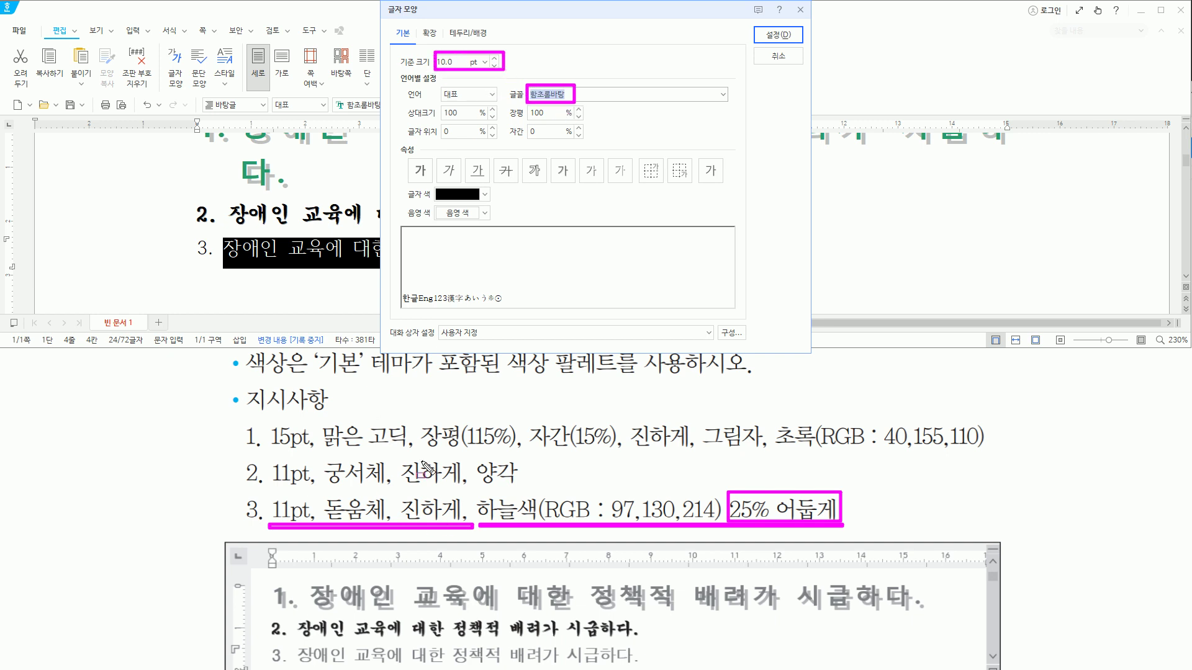
pyautogui.moveTo(429, 158)
pyautogui.mouseDown()
pyautogui.moveTo(411, 167)
pyautogui.moveTo(433, 182)
pyautogui.mouseUp()
pyautogui.press('Escape')
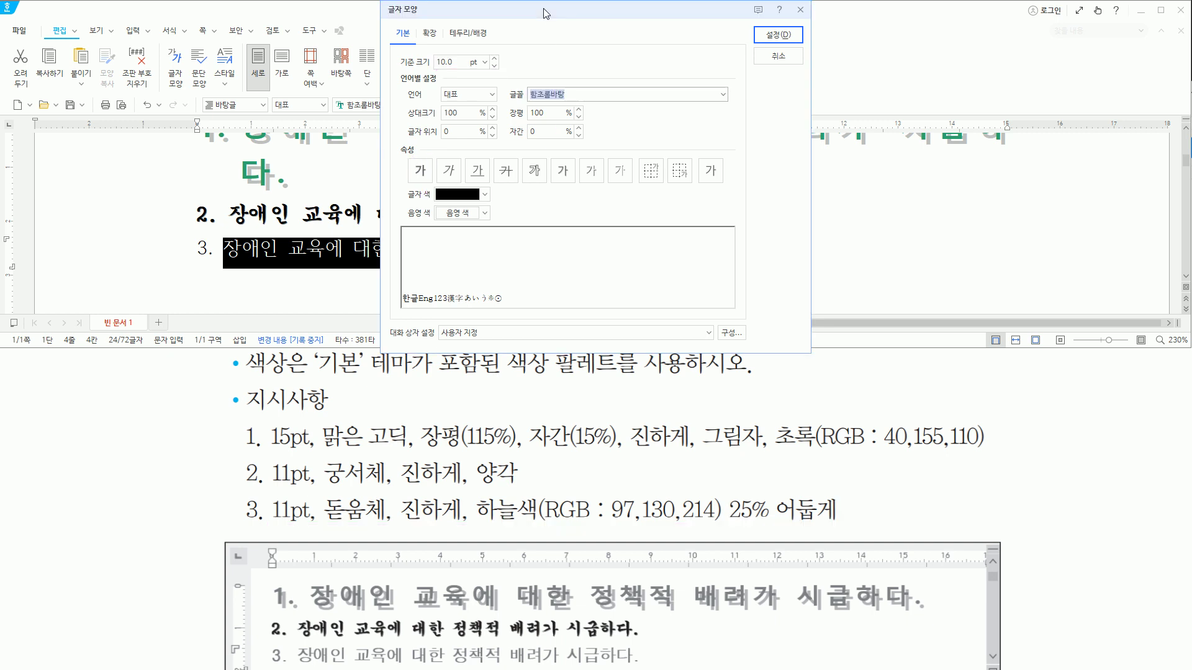
# - Set item 3's font to 돋움체 with a base size of 11 pt and turn on bold (진하게)
pyautogui.write('돋움체')
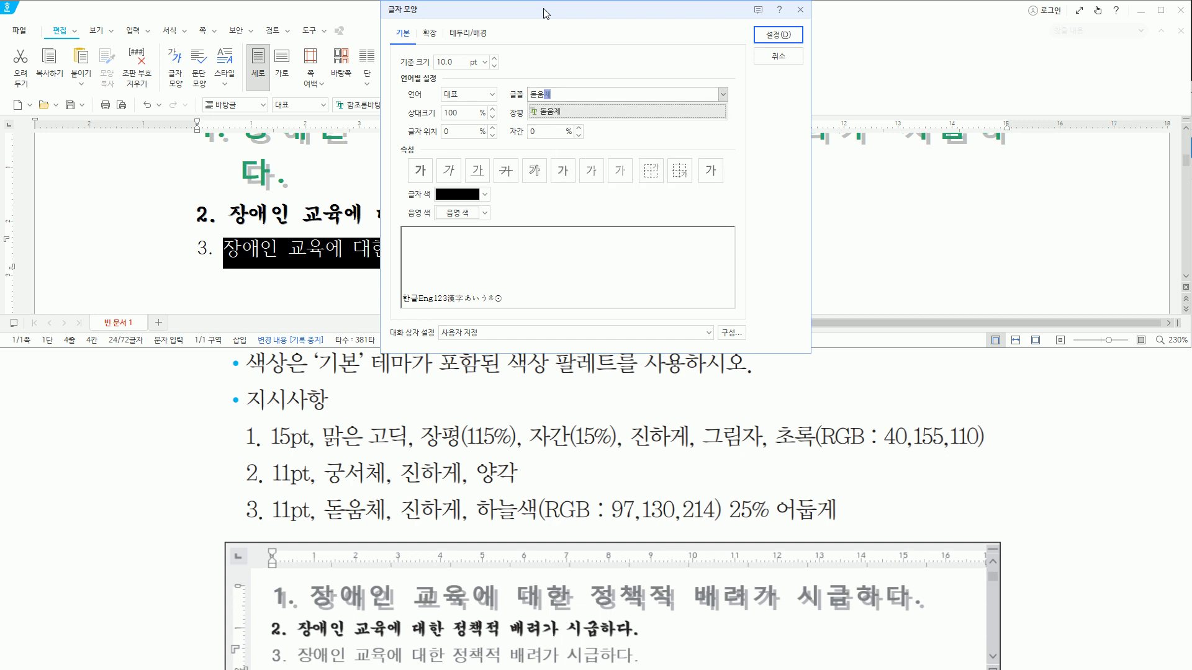
pyautogui.press('Return')
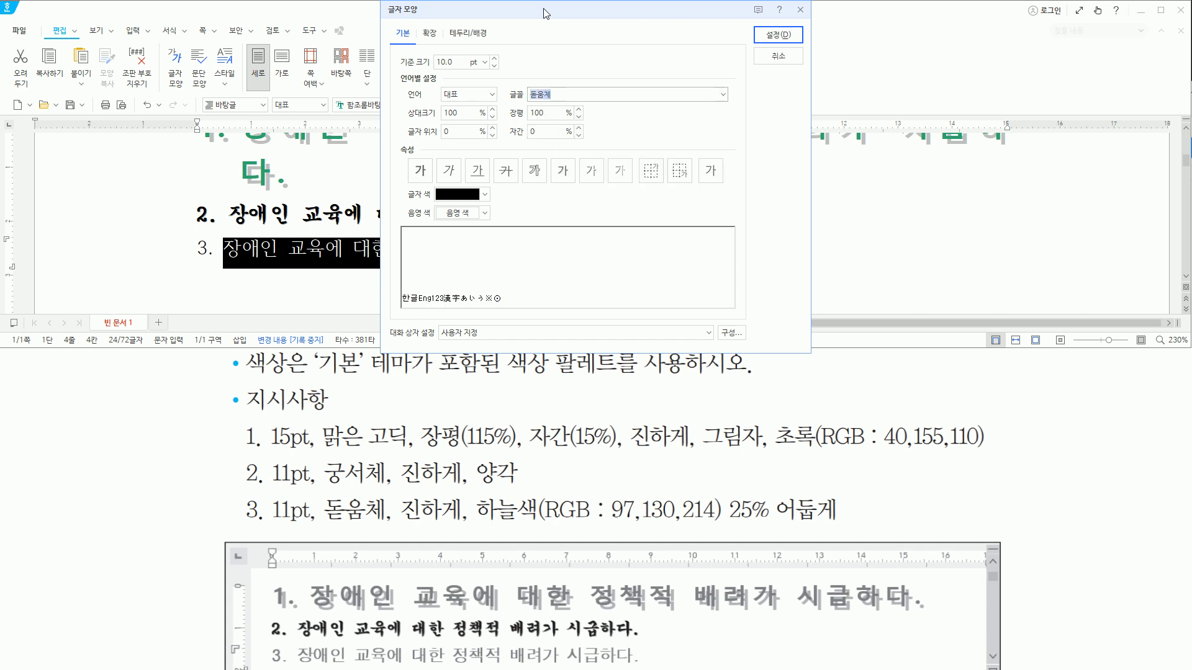
pyautogui.press('alt')
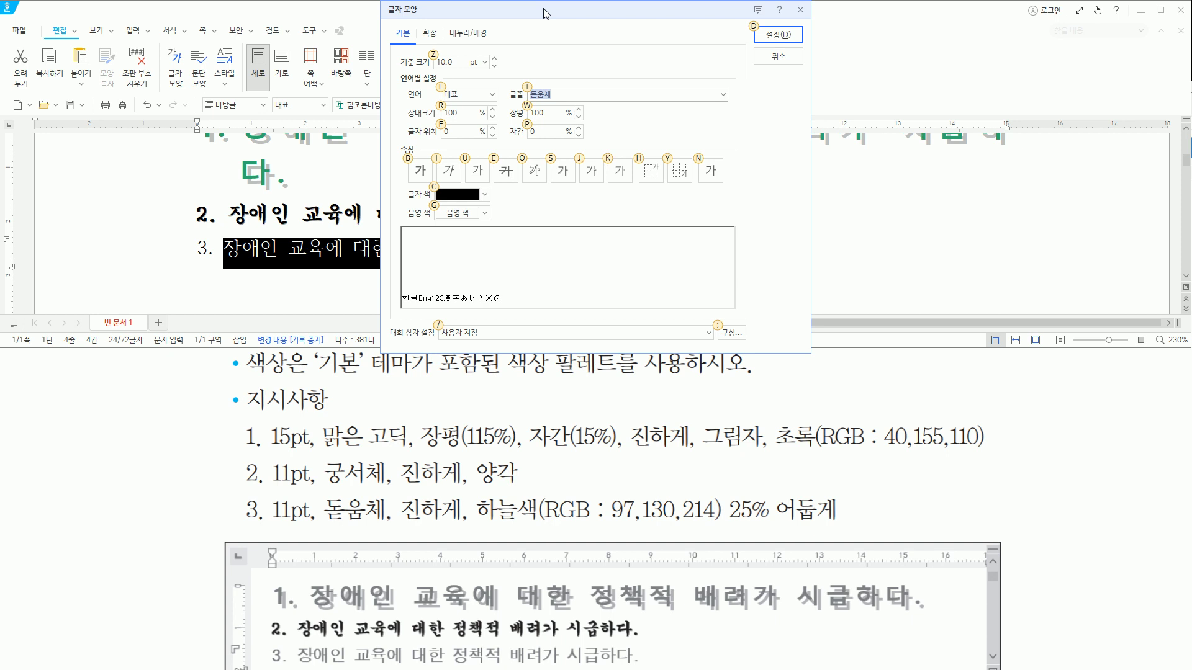
pyautogui.write('z')
pyautogui.write('11')
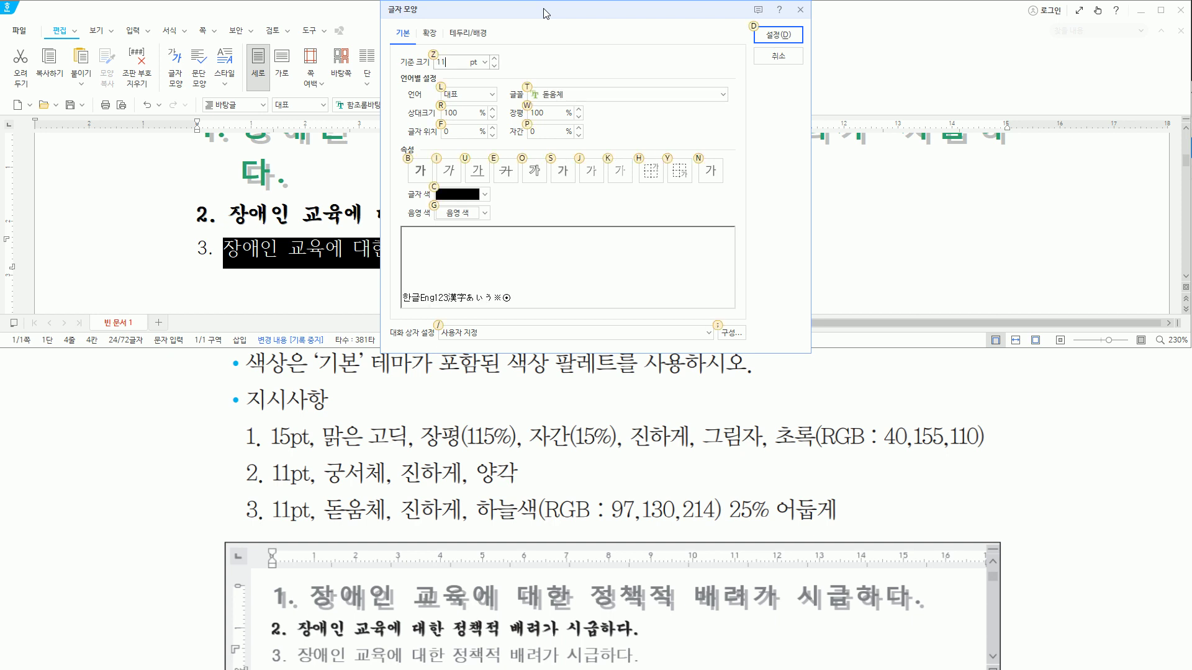
pyautogui.write('b')
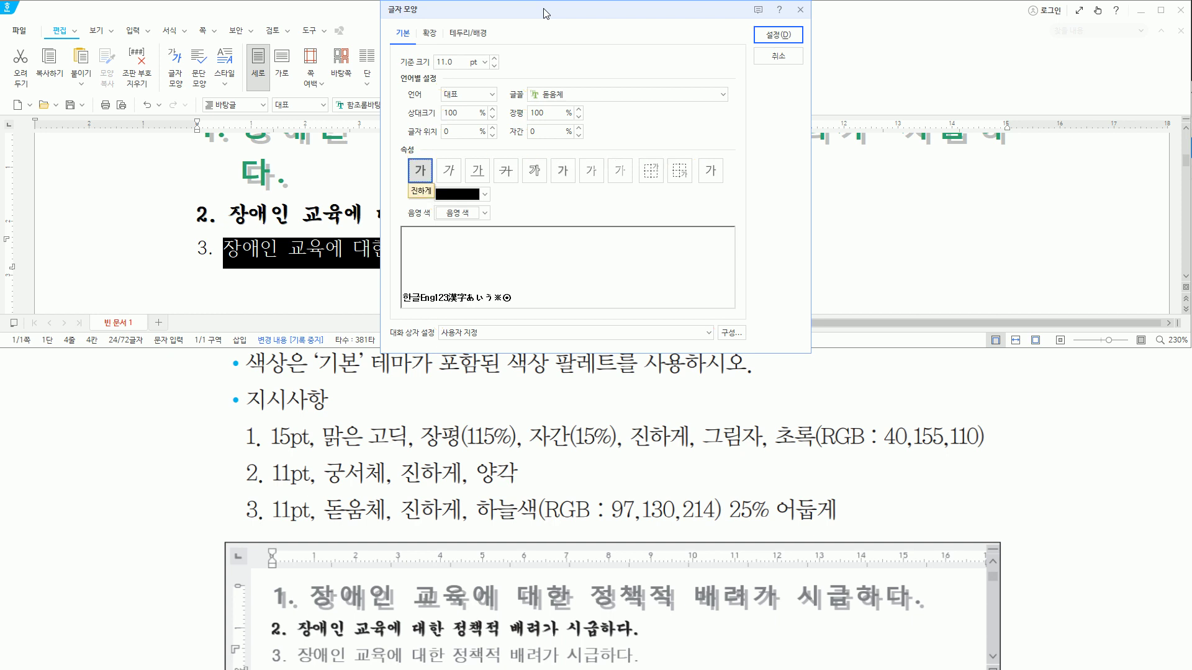
# - Set item 3's font colour to 하늘색 (RGB: 97,130,214) 25% 어둡게, apply the formatting and clear the selection
pyautogui.click(485, 195)
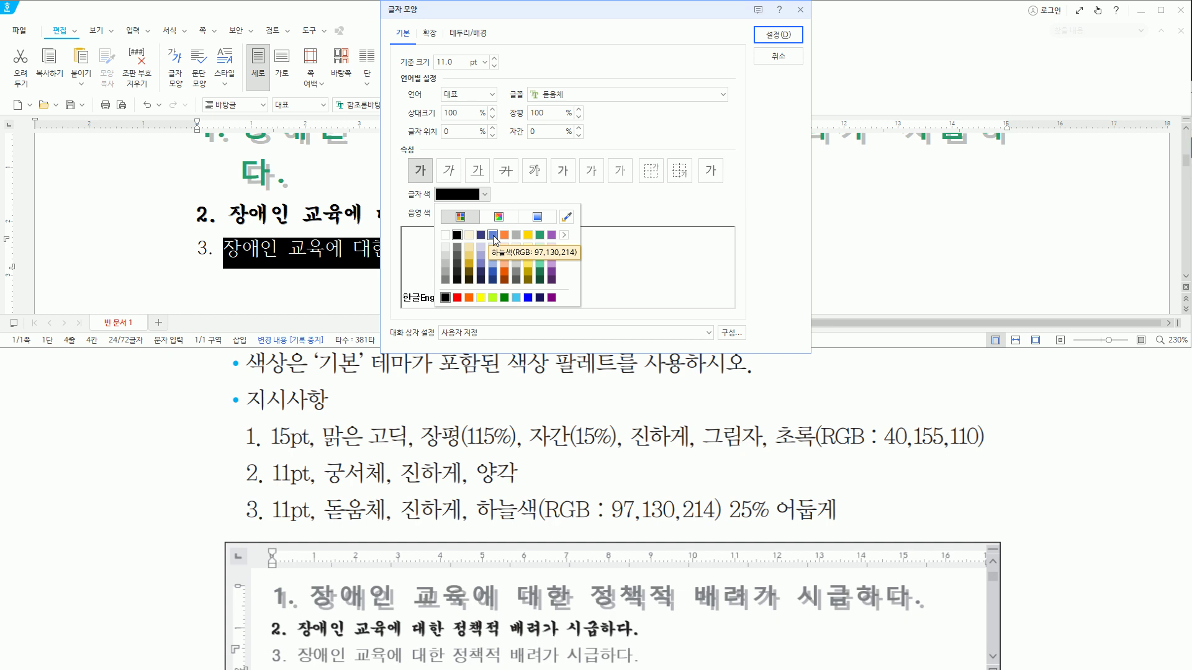
pyautogui.click(493, 272)
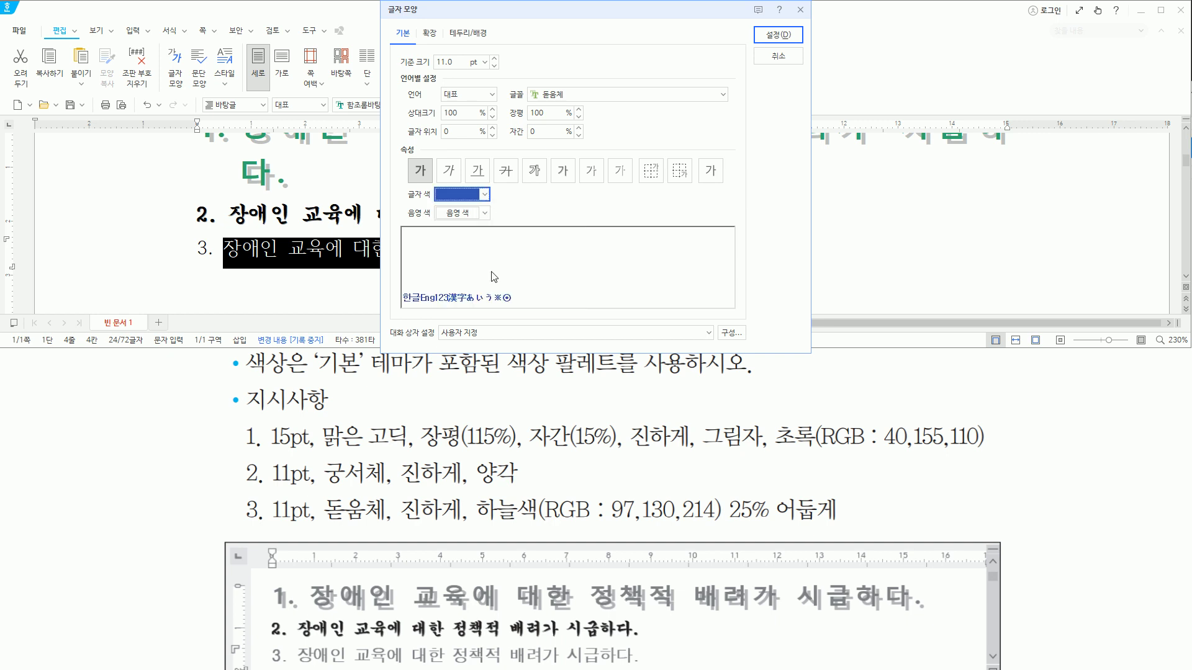
pyautogui.click(776, 36)
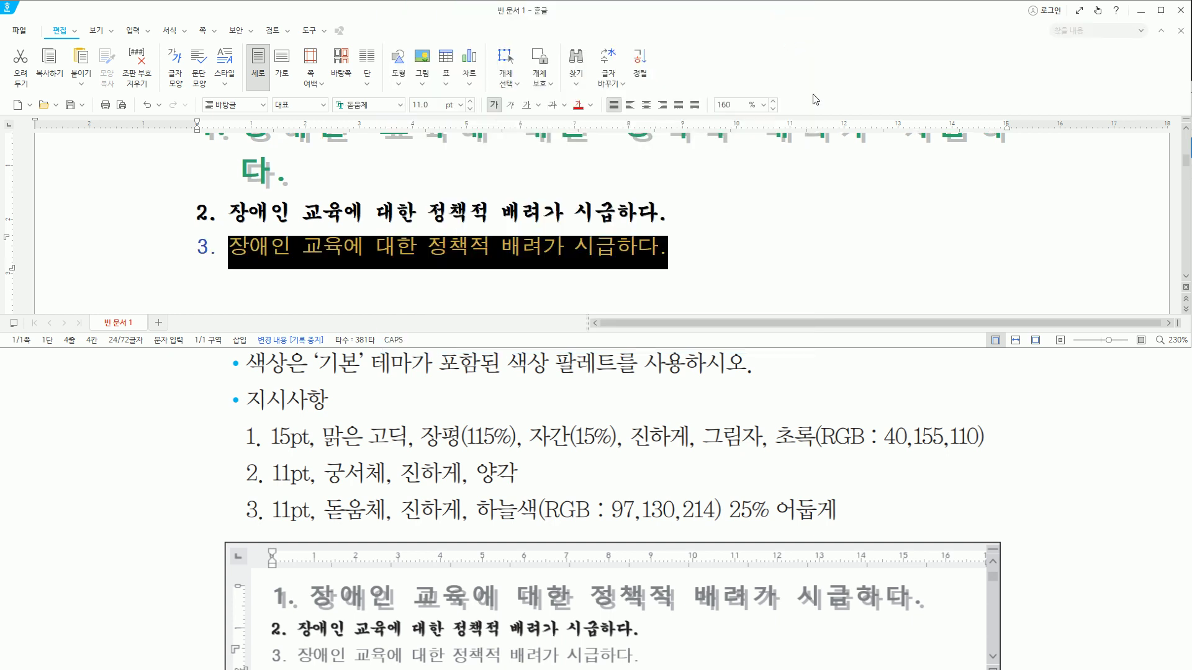
pyautogui.press('Escape')
pyautogui.press('Up')
pyautogui.press('Up')
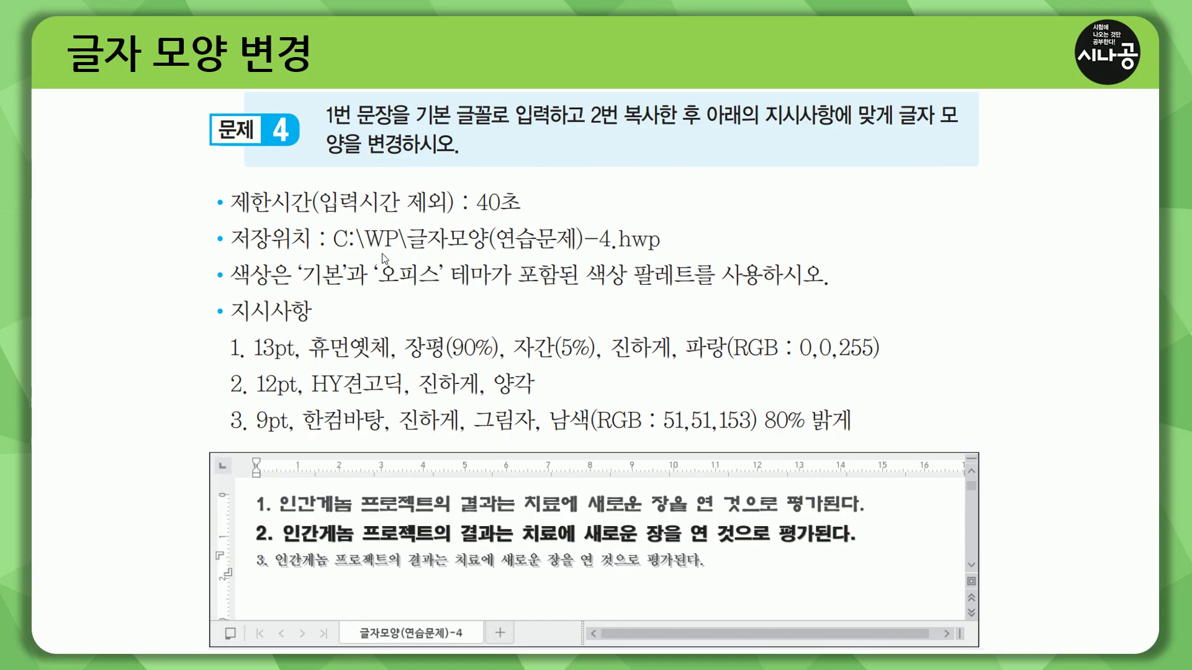
pyautogui.moveTo(324, 129)
pyautogui.mouseDown()
pyautogui.moveTo(436, 118)
pyautogui.moveTo(562, 140)
pyautogui.moveTo(553, 128)
pyautogui.moveTo(682, 128)
pyautogui.mouseUp()
pyautogui.moveTo(765, 129); pyautogui.dragTo(835, 128)
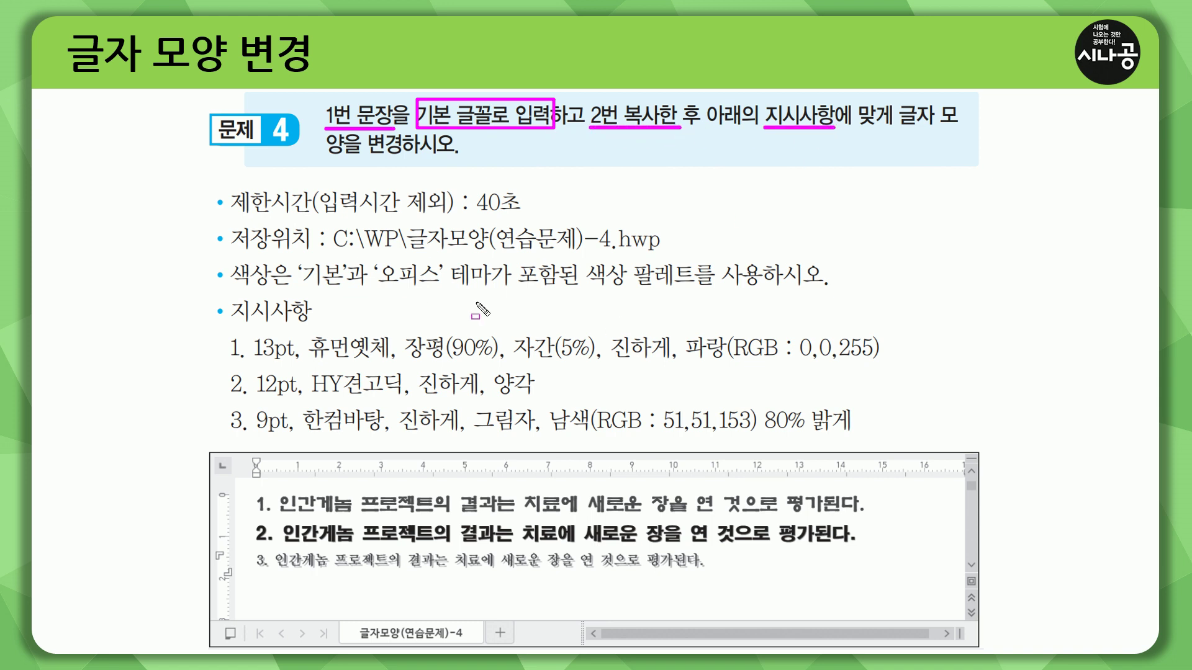
pyautogui.moveTo(239, 216); pyautogui.dragTo(526, 217)
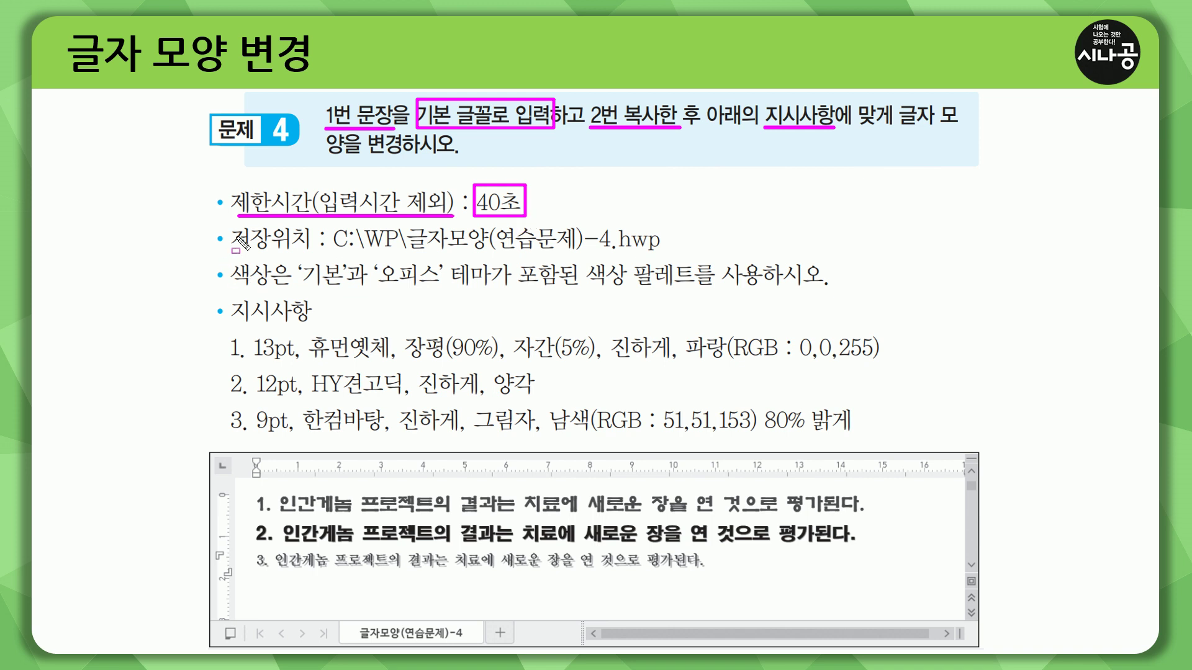
pyautogui.moveTo(231, 251); pyautogui.dragTo(608, 247)
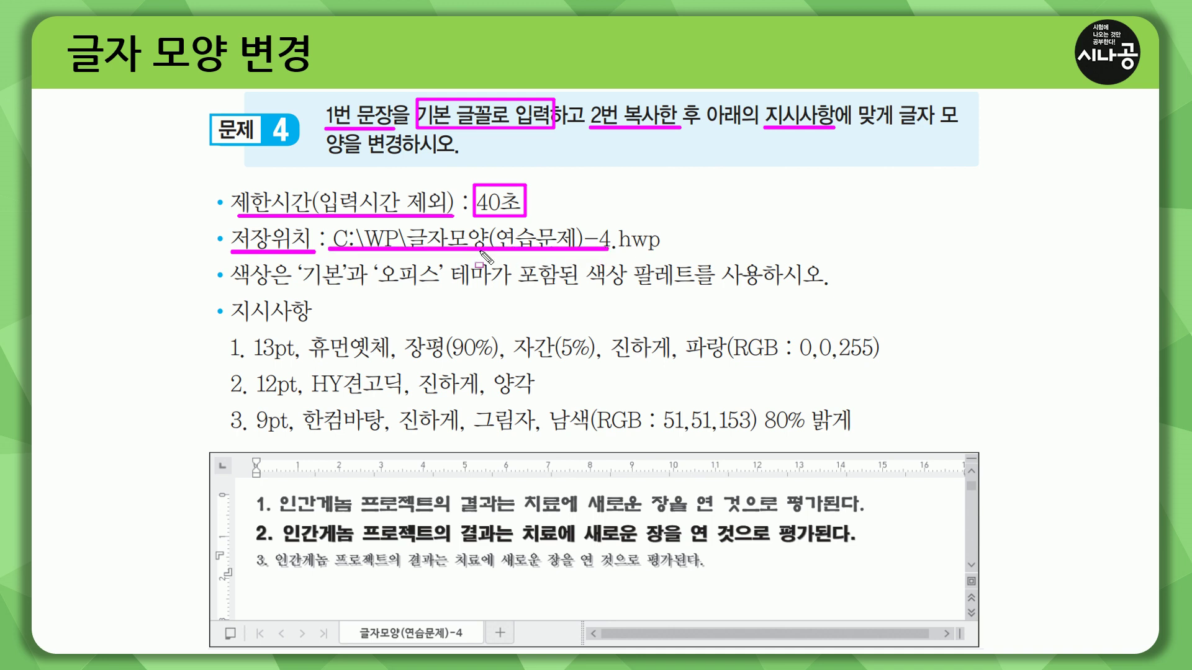
pyautogui.press('e')
pyautogui.moveTo(230, 261)
pyautogui.mouseDown()
pyautogui.moveTo(271, 291)
pyautogui.moveTo(431, 285)
pyautogui.mouseUp()
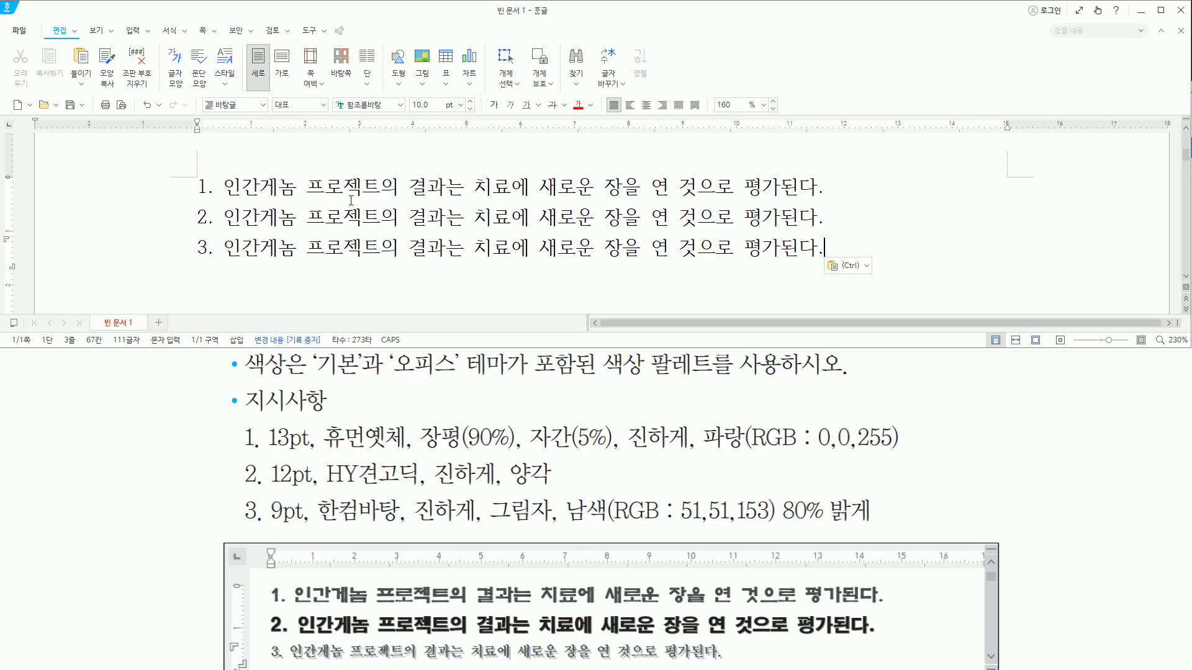
# - Select item 1's sentence in the new unformatted list and open its character formatting (글자 모양)
pyautogui.moveTo(819, 231); pyautogui.dragTo(838, 272)
pyautogui.press('Escape')
pyautogui.press('Up')
pyautogui.press('Up')
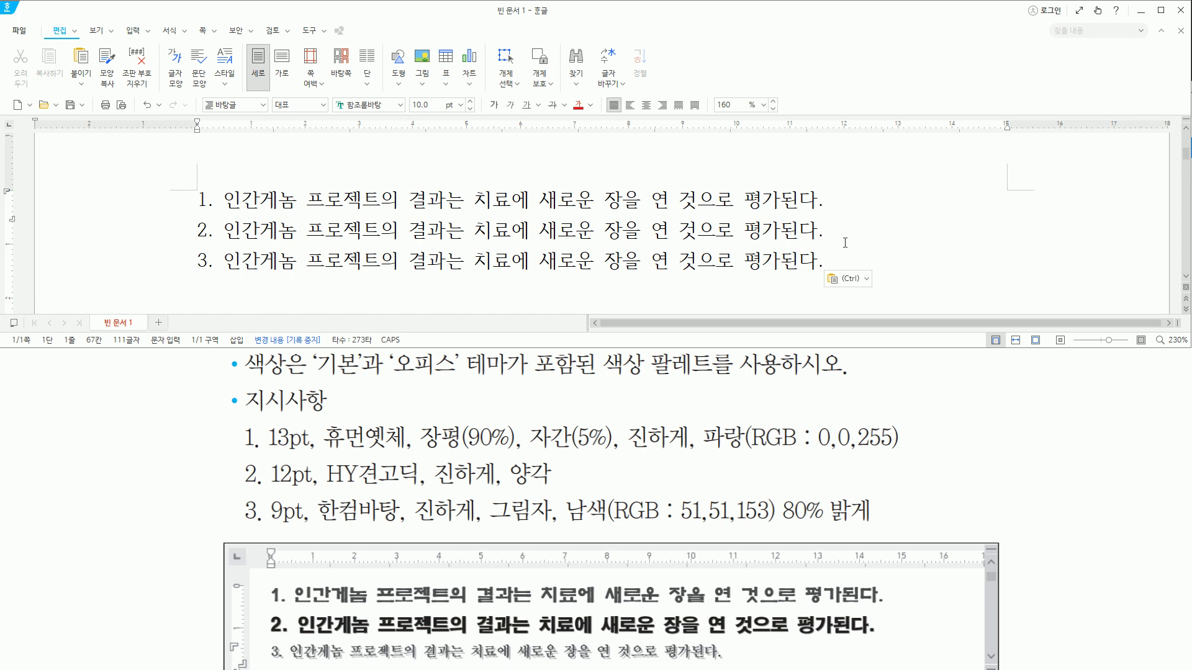
pyautogui.hotkey('shift', 'Home')
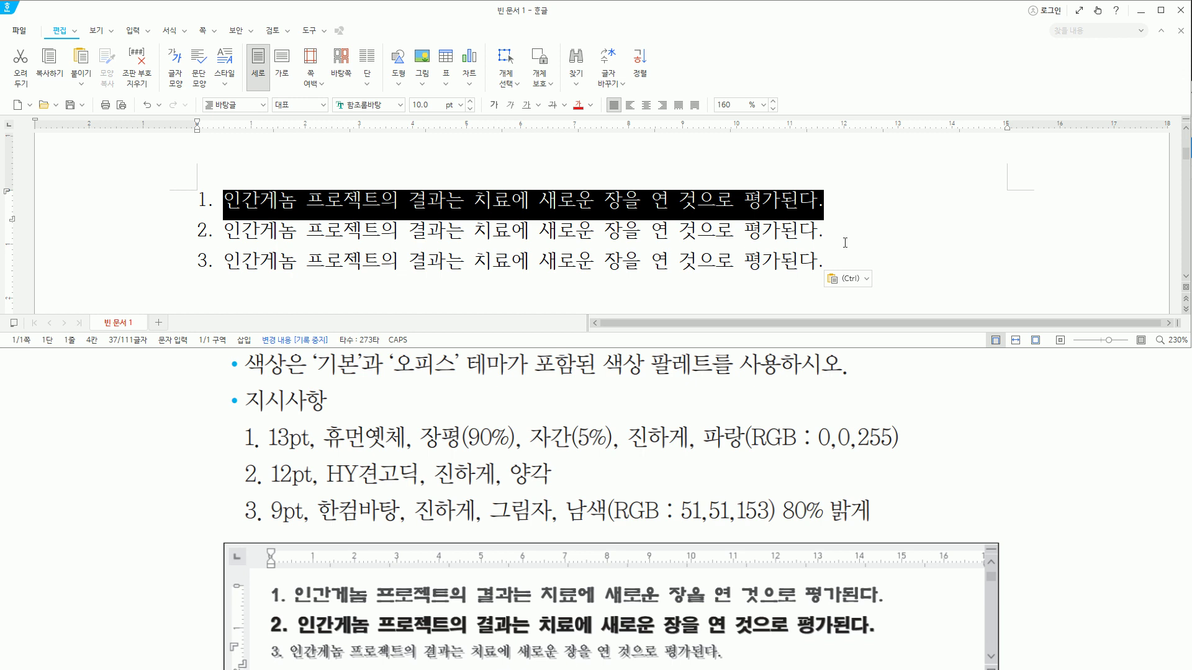
pyautogui.hotkey('alt', 'l')
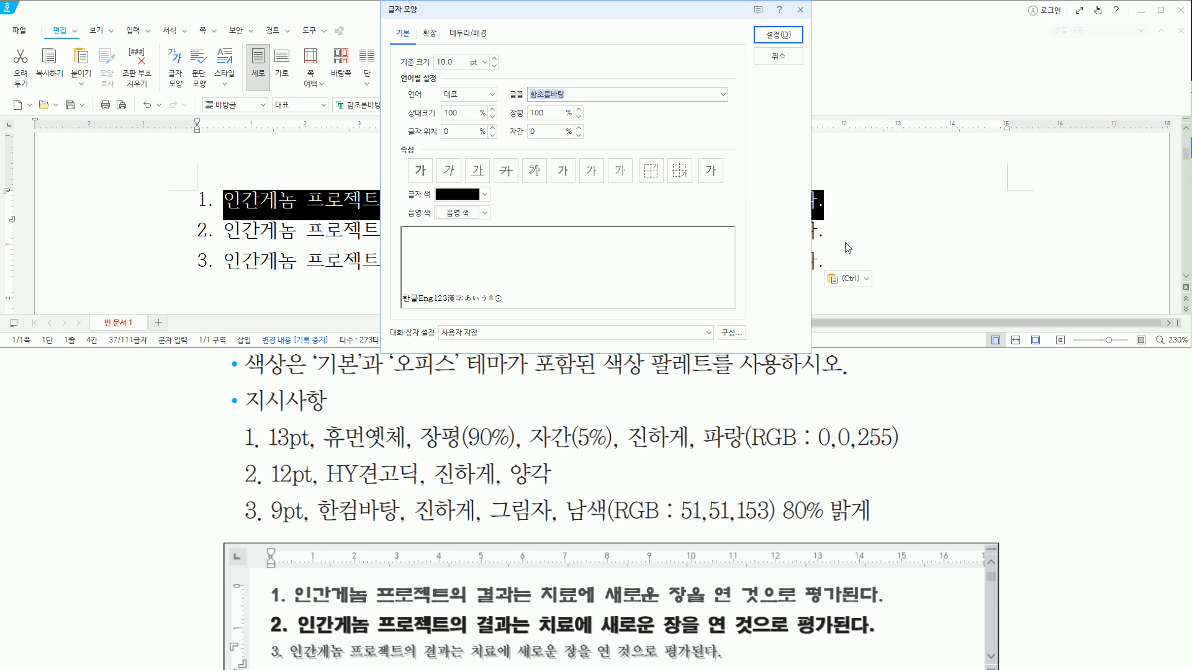
pyautogui.moveTo(264, 453); pyautogui.dragTo(901, 454)
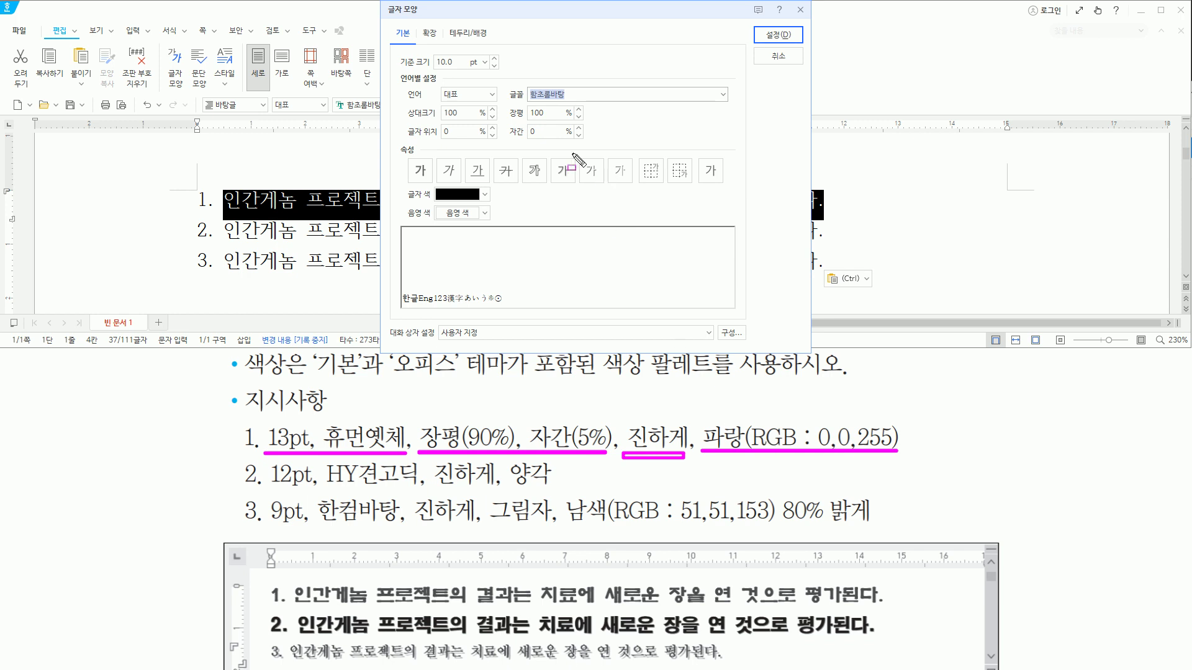
pyautogui.moveTo(512, 82); pyautogui.dragTo(583, 100)
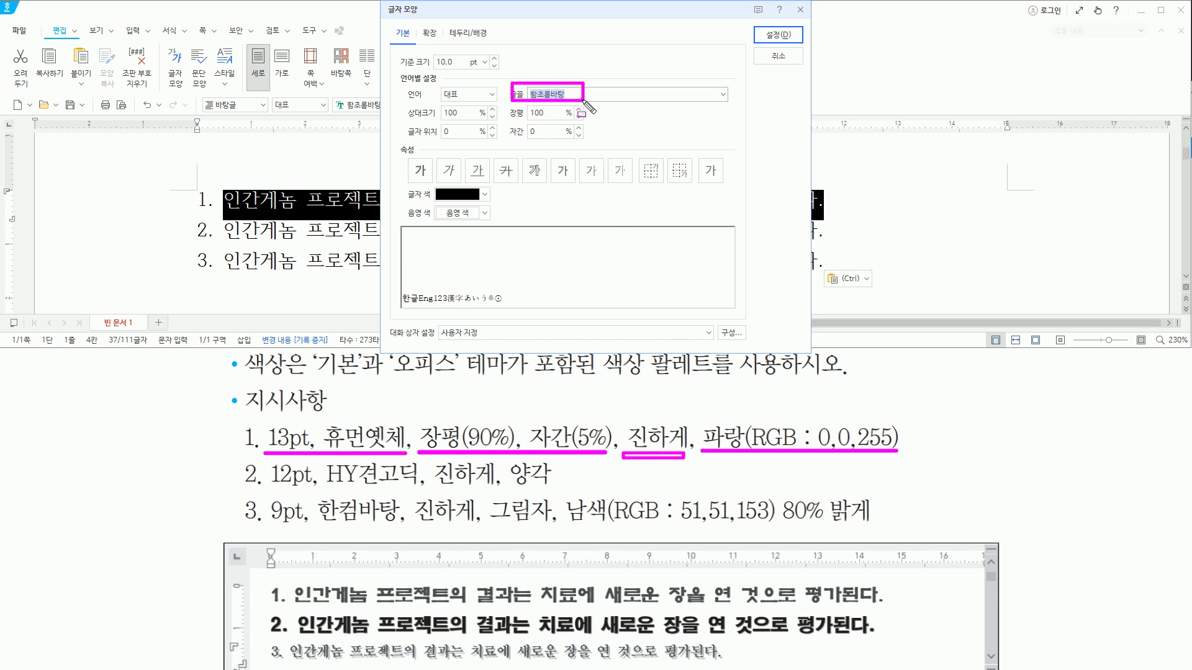
pyautogui.moveTo(398, 53)
pyautogui.mouseDown()
pyautogui.moveTo(490, 60)
pyautogui.moveTo(574, 143)
pyautogui.moveTo(591, 143)
pyautogui.mouseUp()
pyautogui.moveTo(409, 155); pyautogui.dragTo(430, 184)
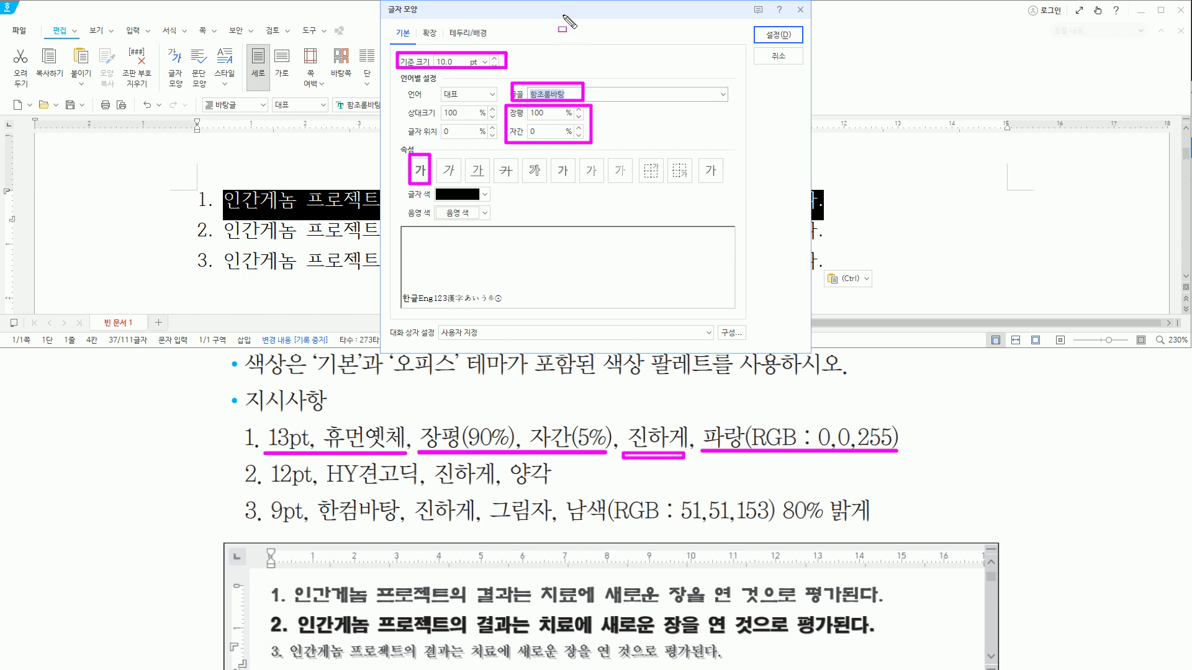
pyautogui.press('Escape')
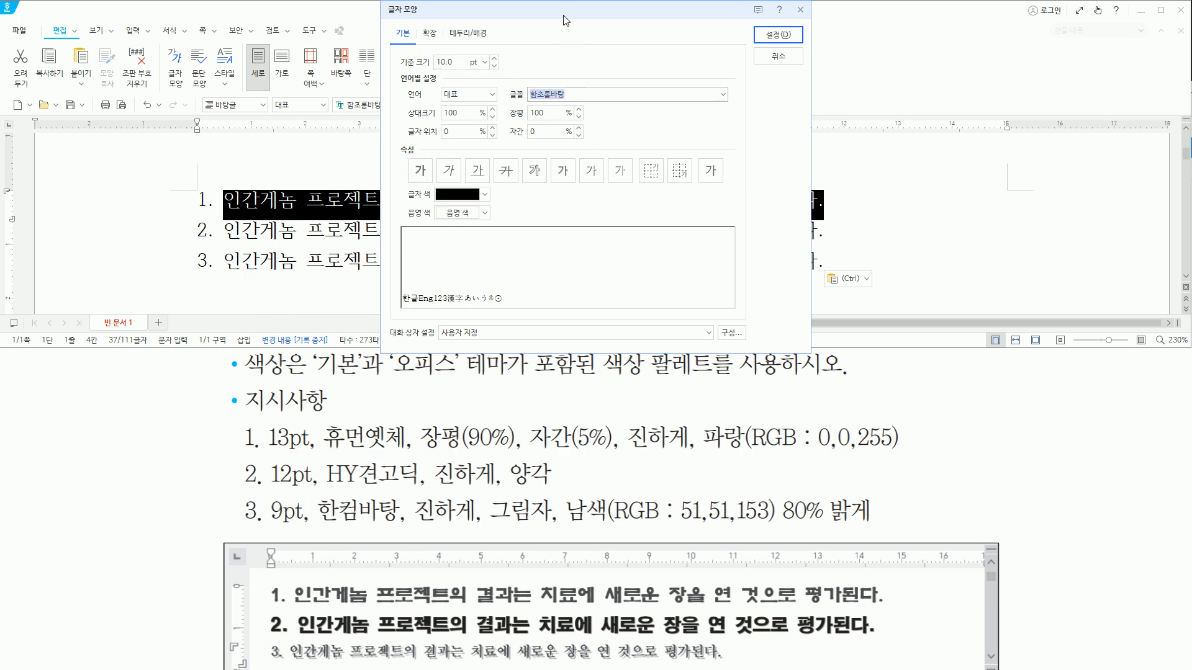
# - Set item 1's font to 휴먼옛체 with a base size of 13 pt
pyautogui.write('휴먼')
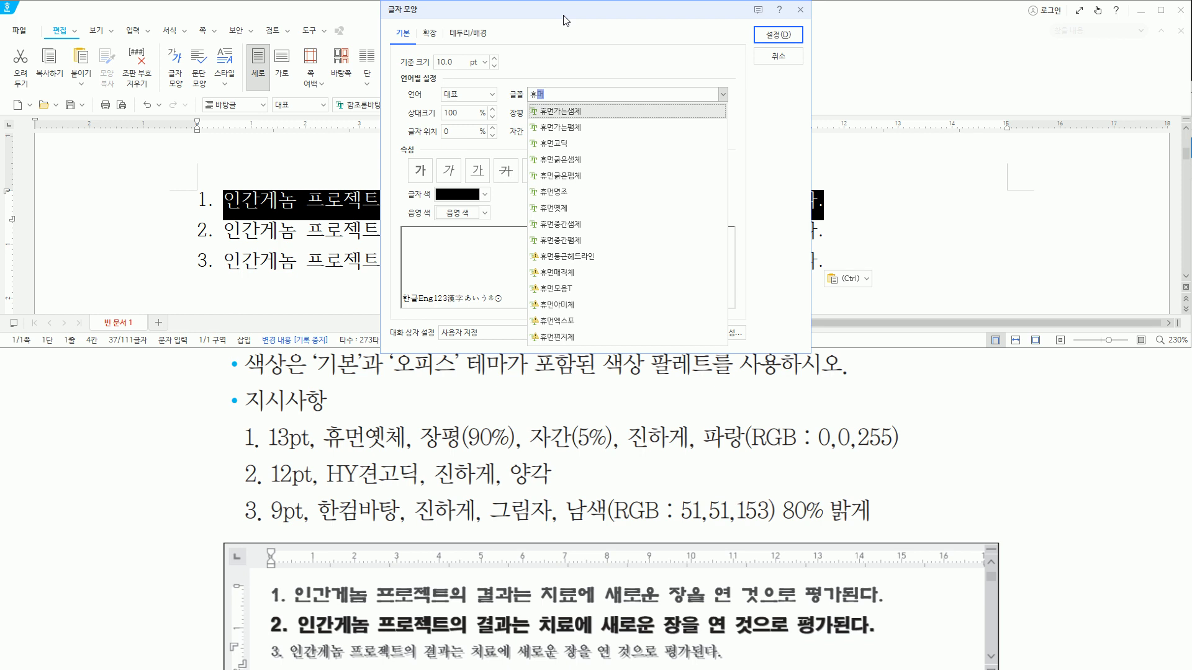
pyautogui.write('옛체')
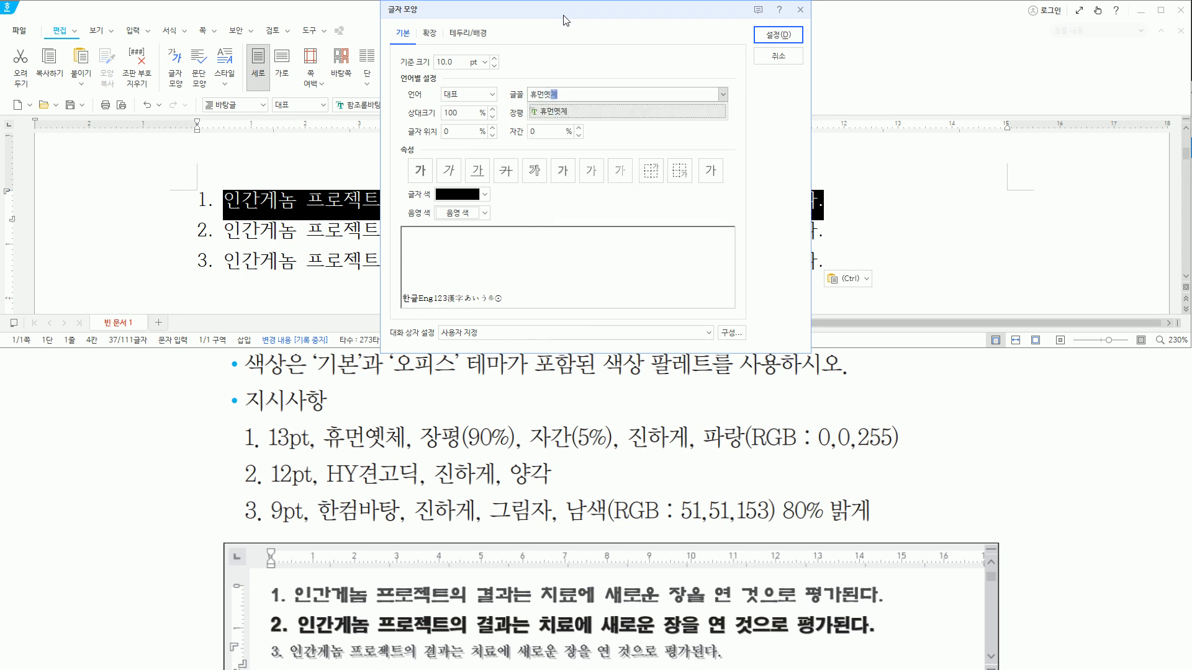
pyautogui.press('Return')
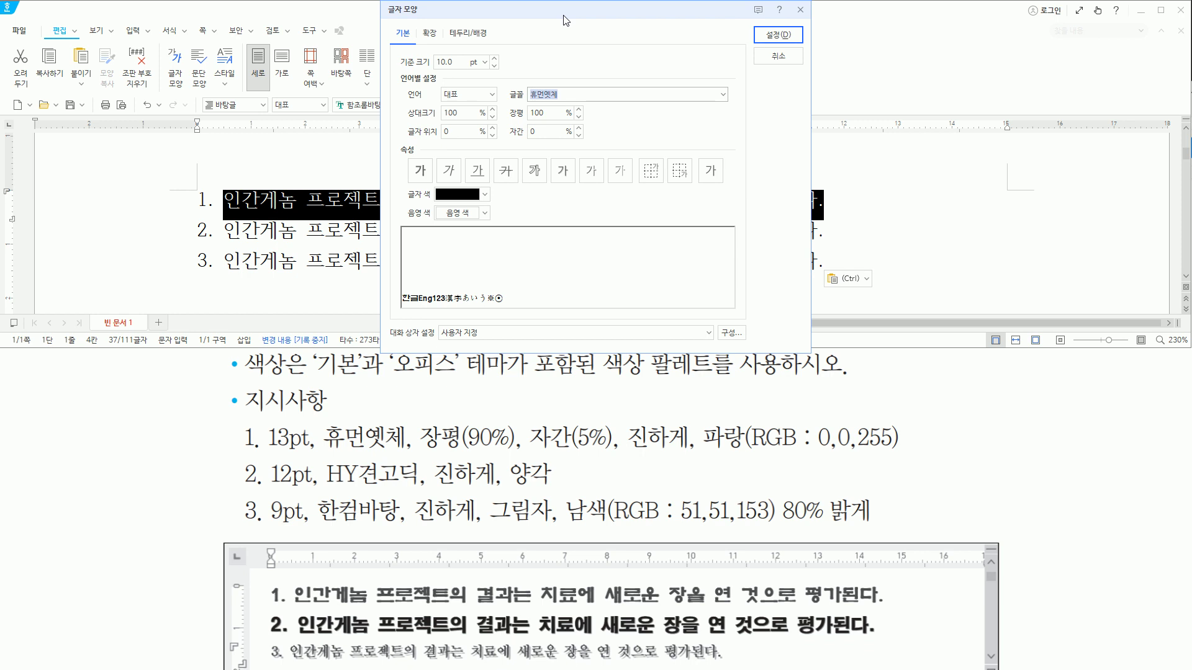
pyautogui.press('alt')
pyautogui.write('z')
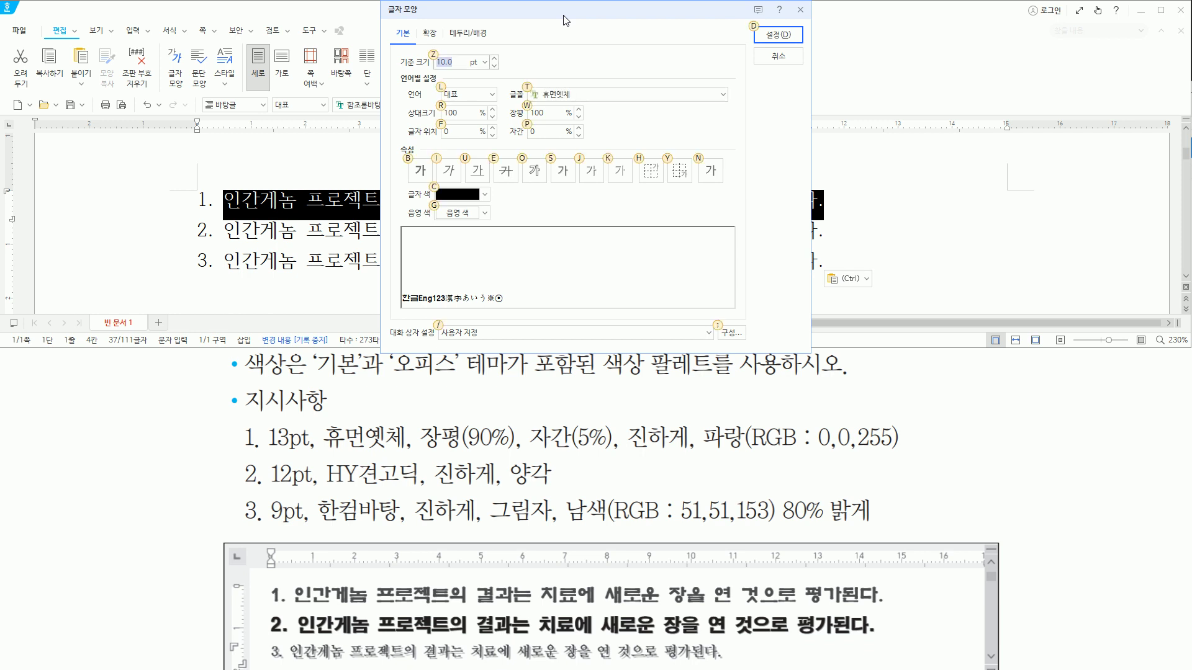
pyautogui.write('13')
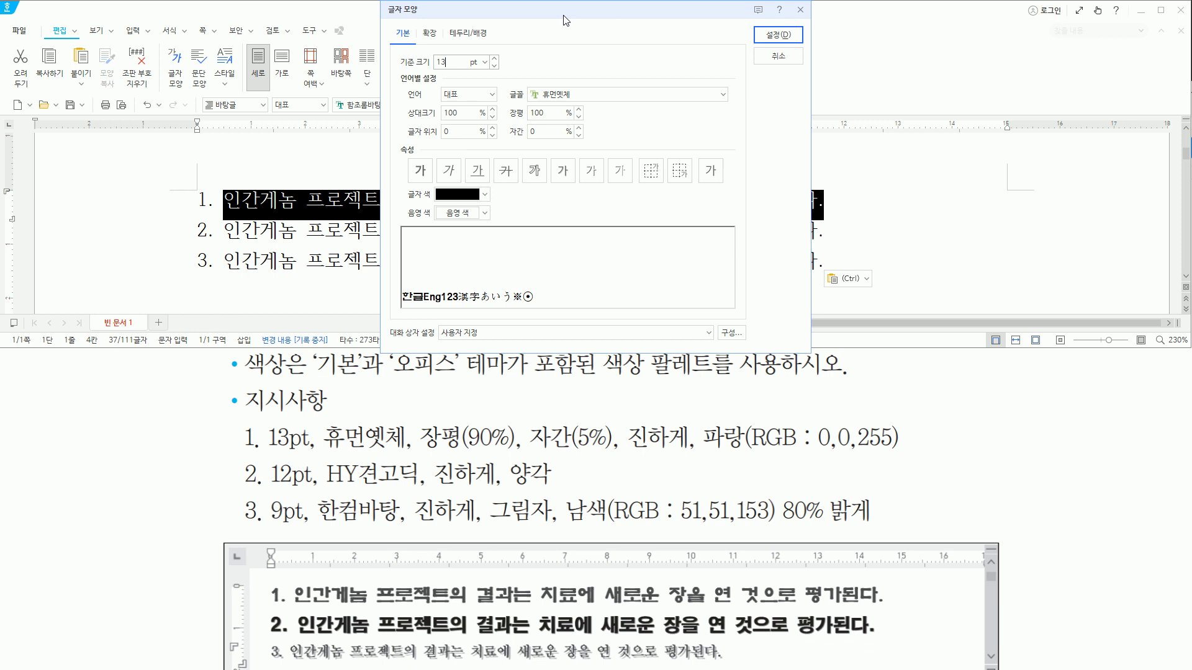
# - Set item 1's character width (장평) to 90% and letter spacing (자간) to 5%, and turn on bold (진하게)
pyautogui.press('alt')
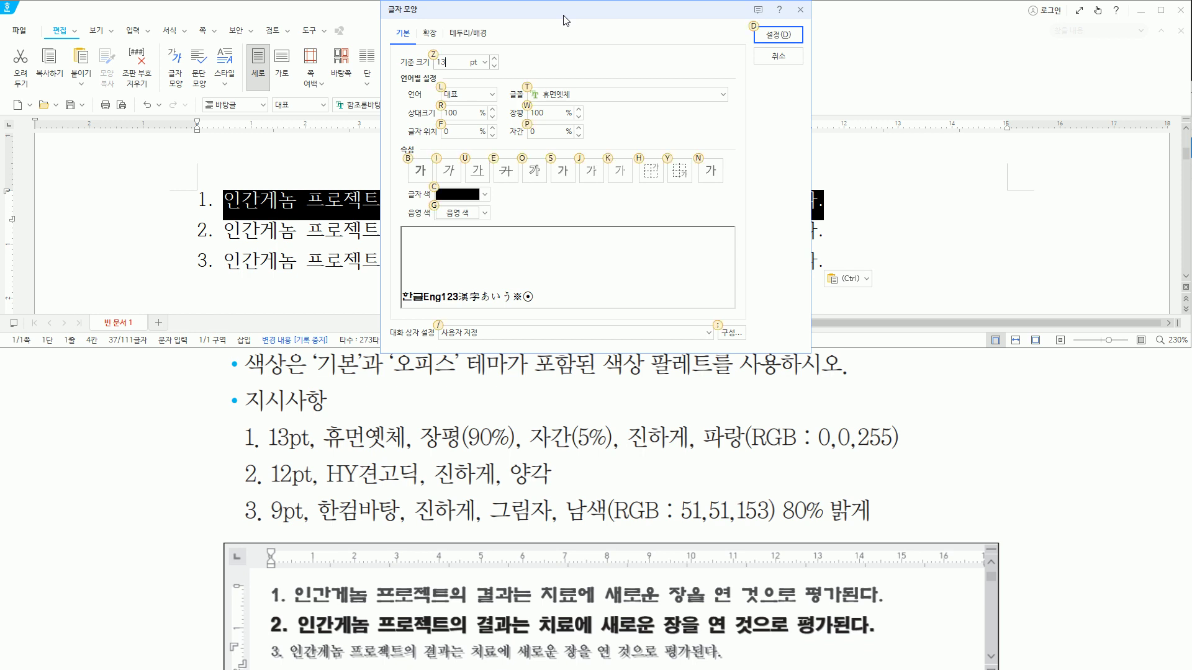
pyautogui.write('w90')
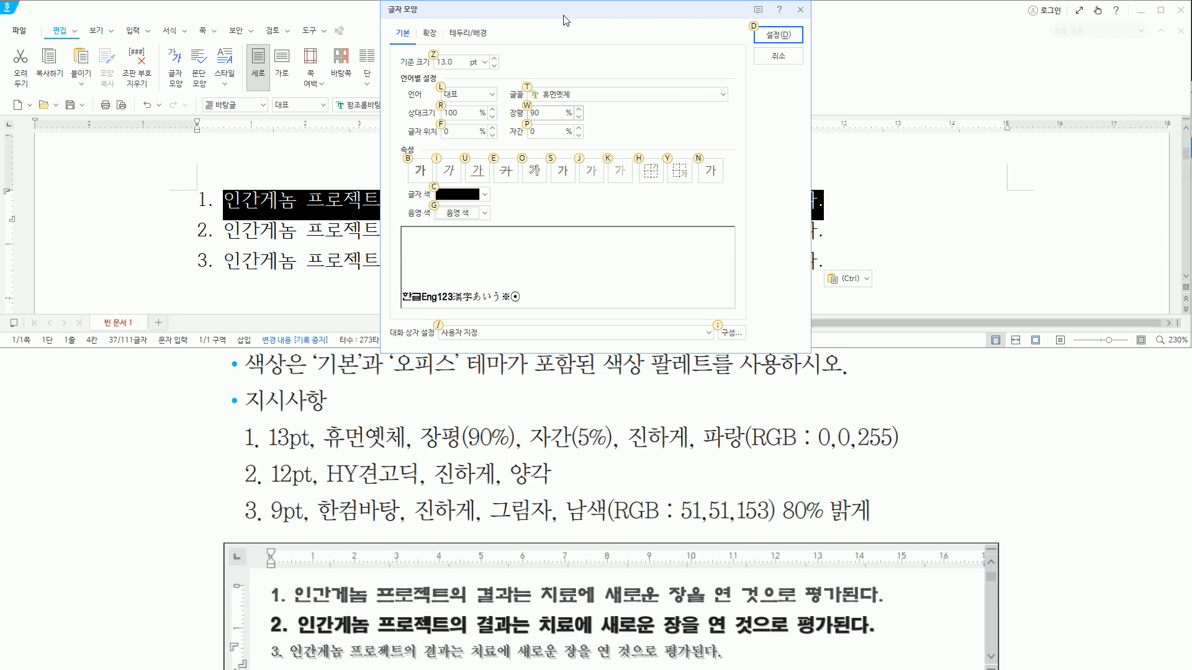
pyautogui.hotkey('alt', 'p')
pyautogui.write('5')
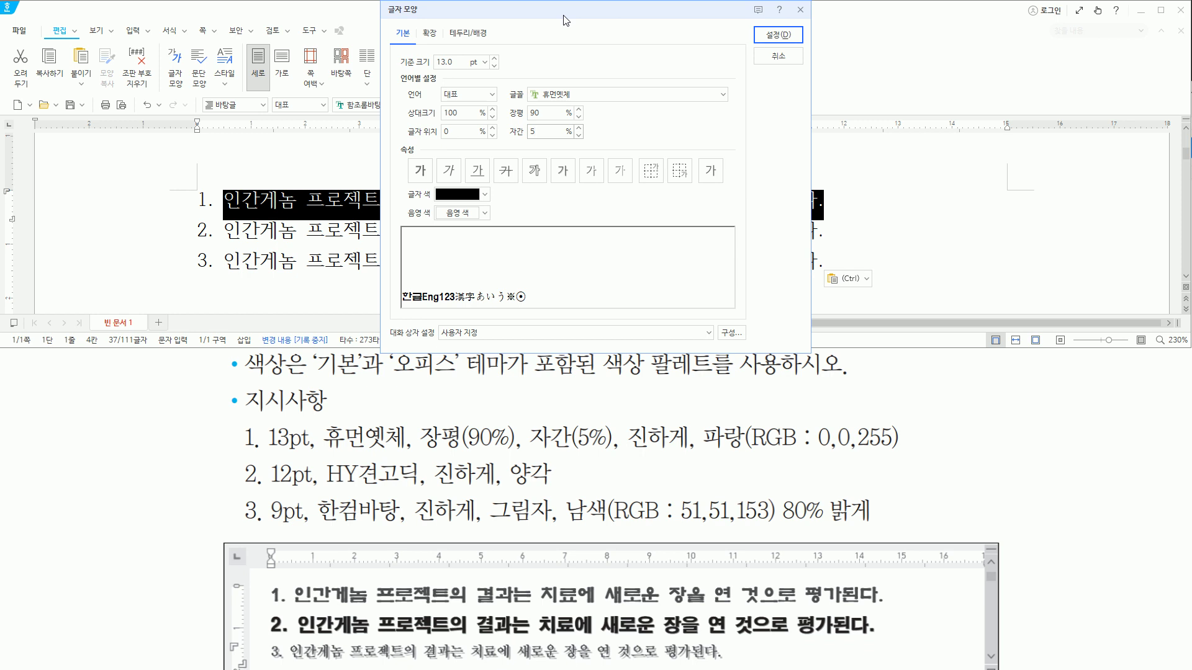
pyautogui.press('alt')
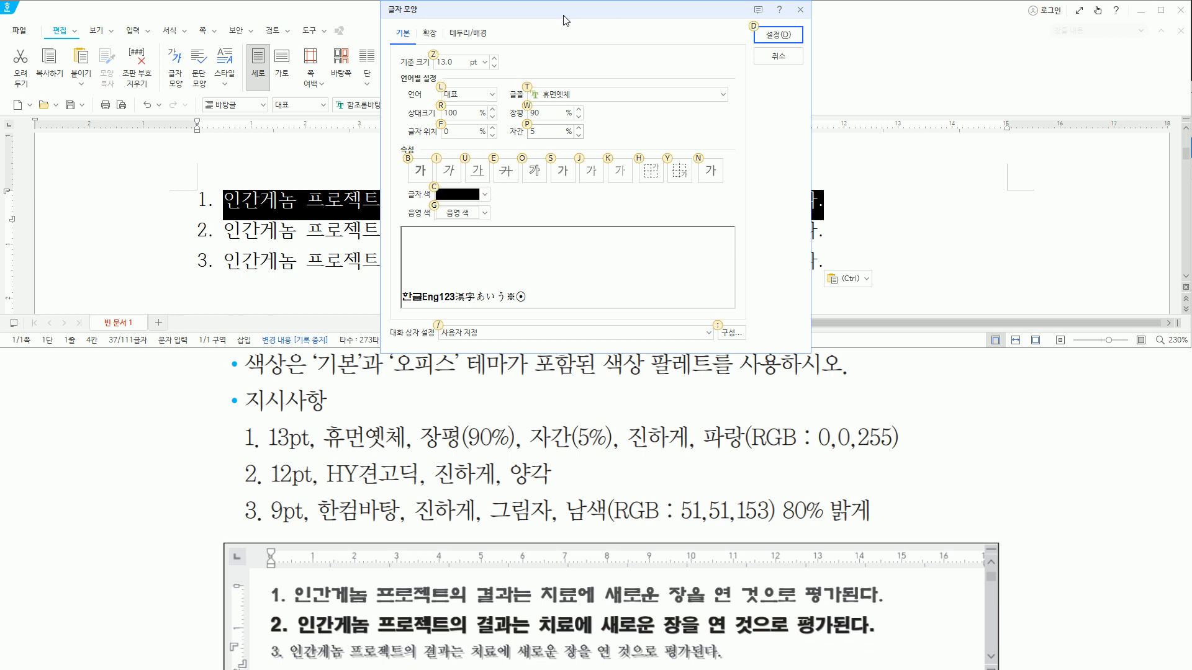
pyautogui.hotkey('alt', 'b')
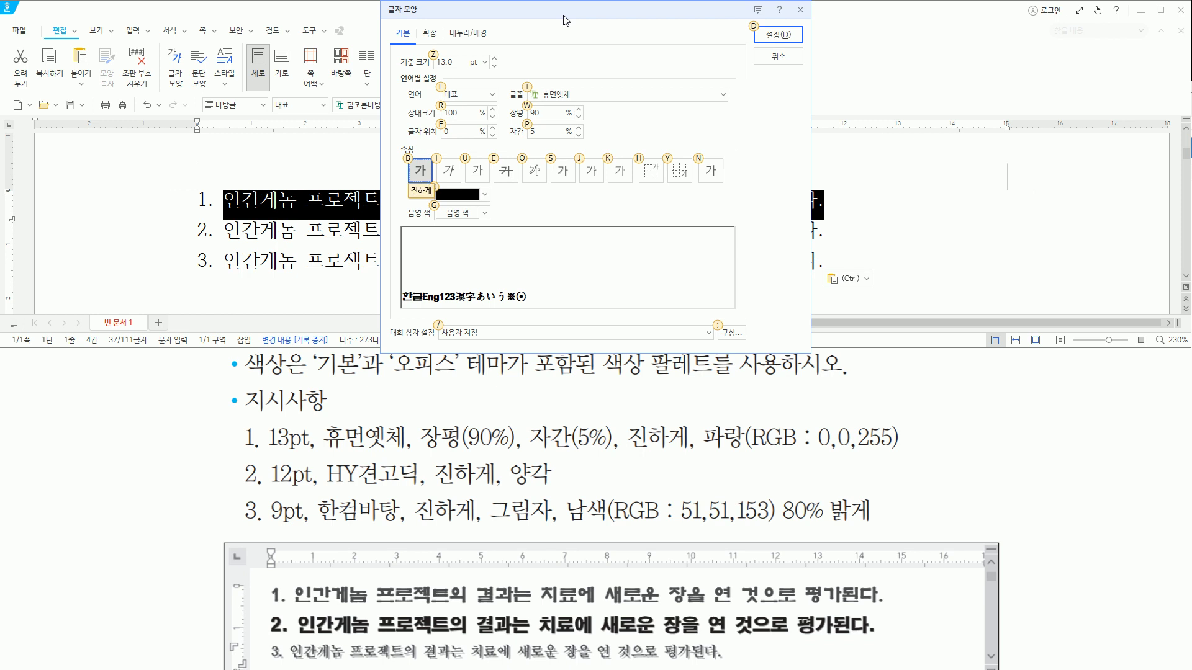
# - Switch the colour palette to the 오피스 theme, set item 1's font colour to 파랑 (RGB: 0,0,255) and apply the character formatting
pyautogui.click(486, 195)
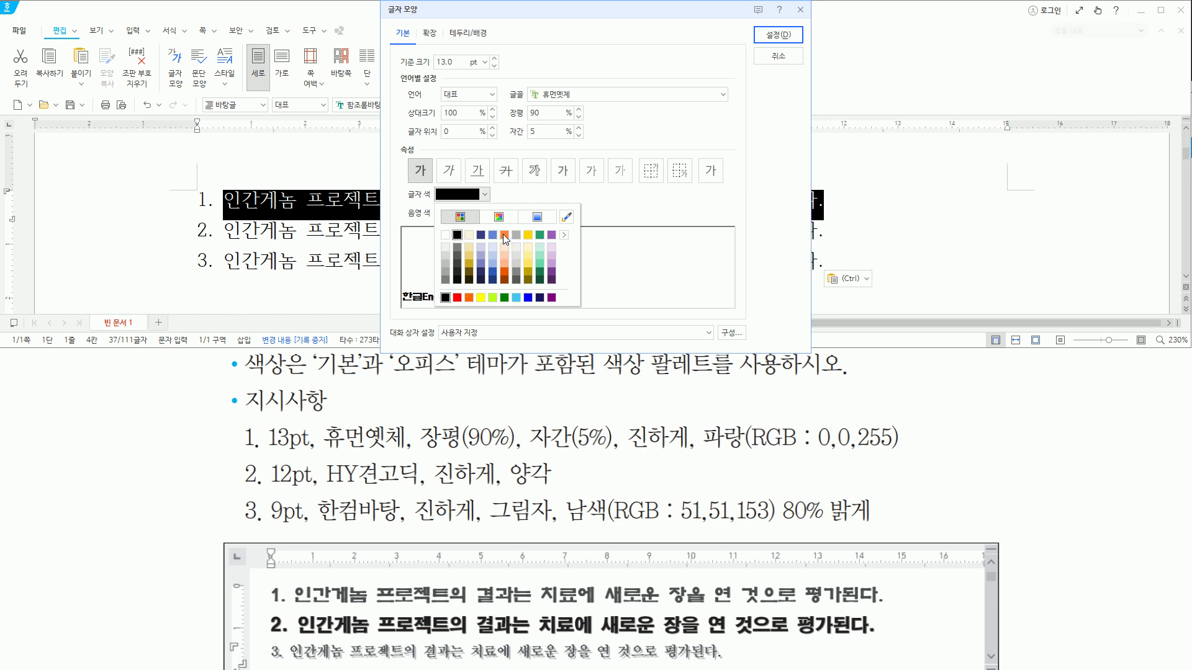
pyautogui.click(565, 235)
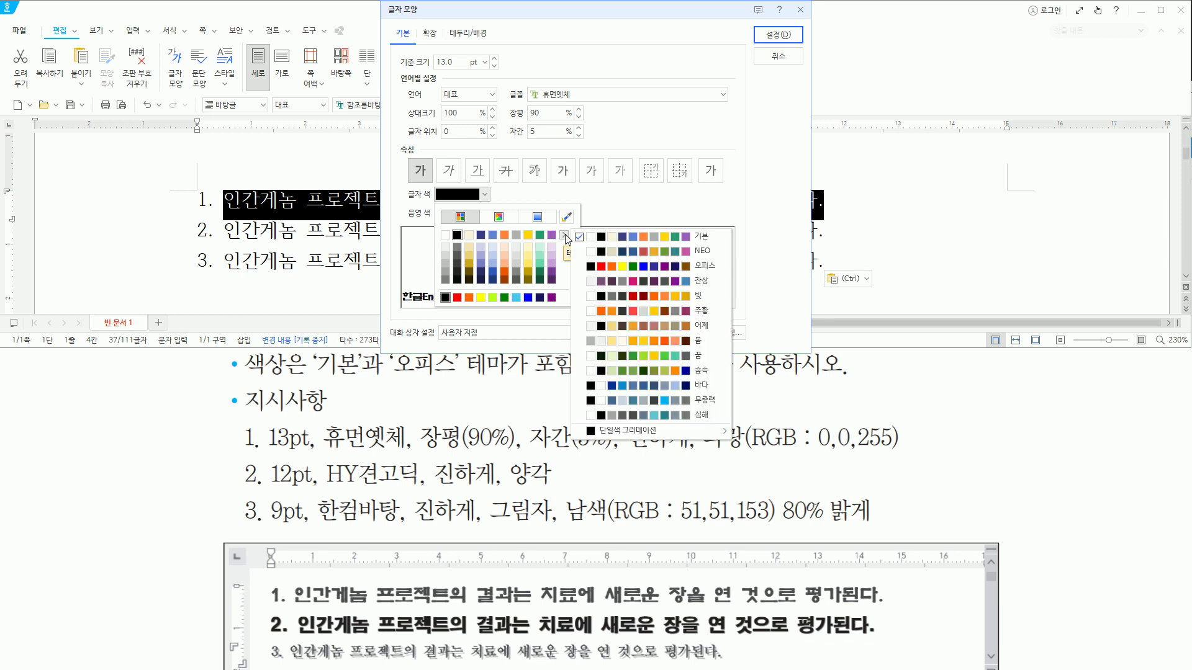
pyautogui.click(615, 268)
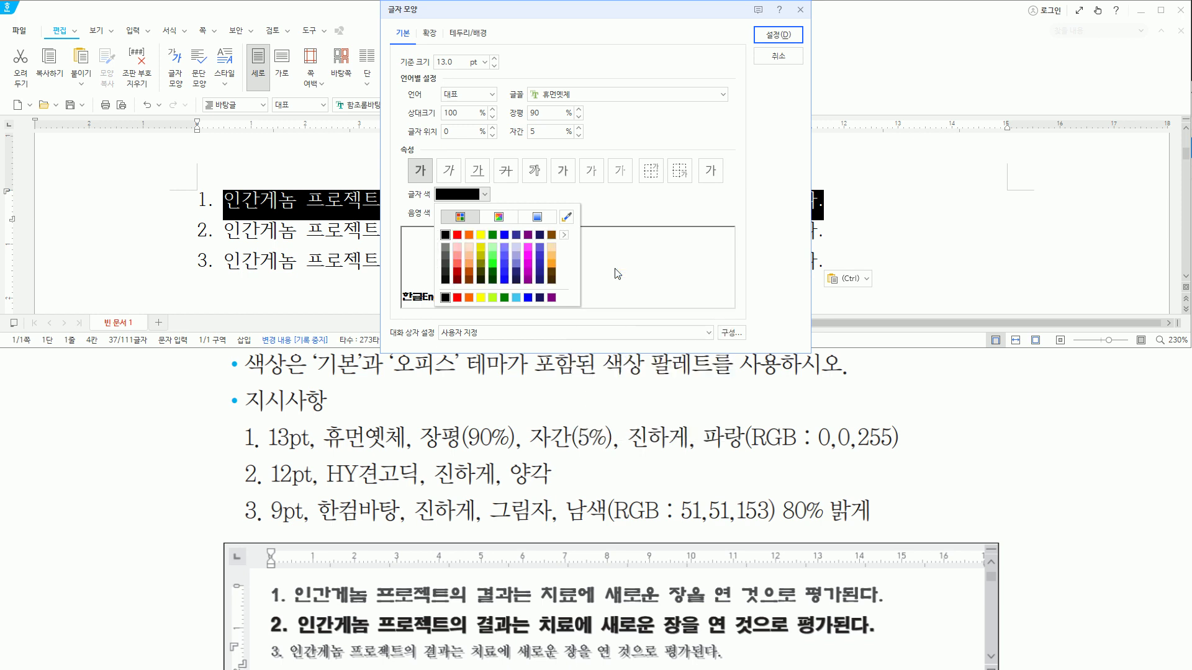
pyautogui.click(621, 208)
pyautogui.click(486, 195)
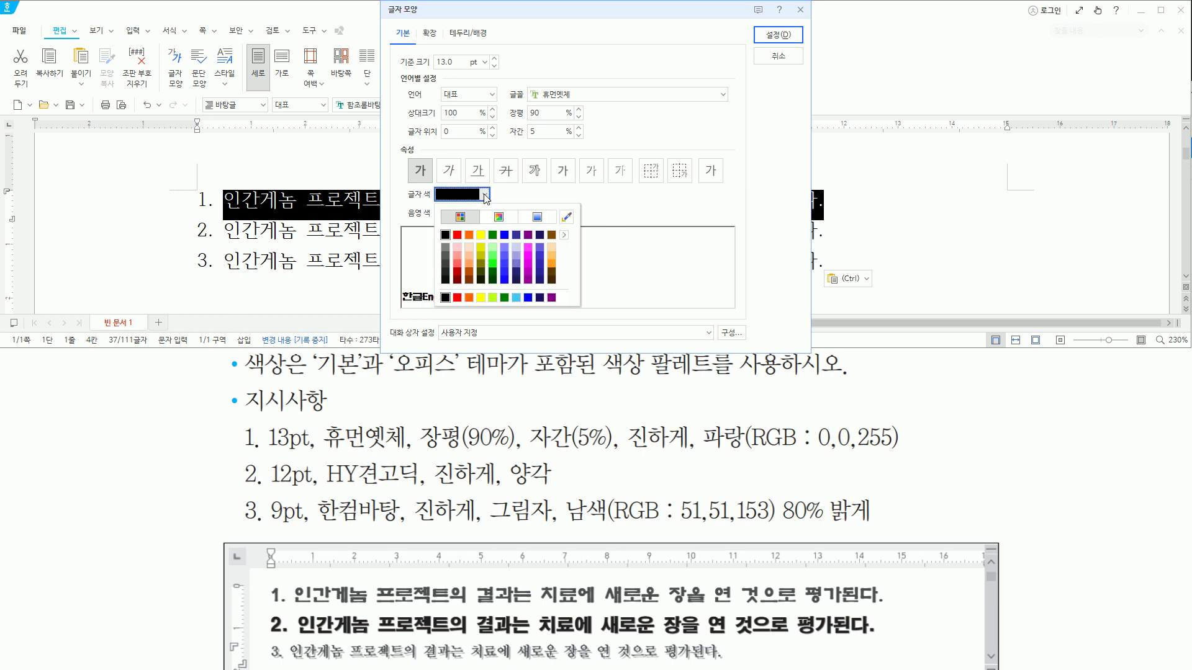
pyautogui.click(504, 234)
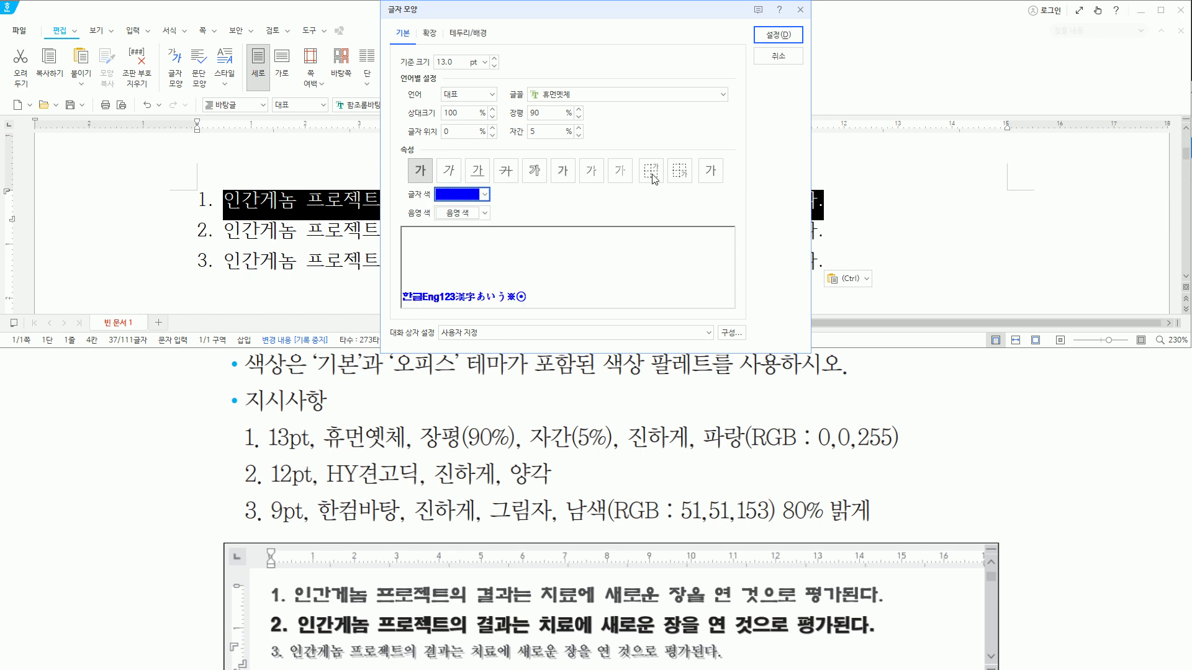
pyautogui.moveTo(750, 25); pyautogui.dragTo(804, 46)
pyautogui.press('Escape')
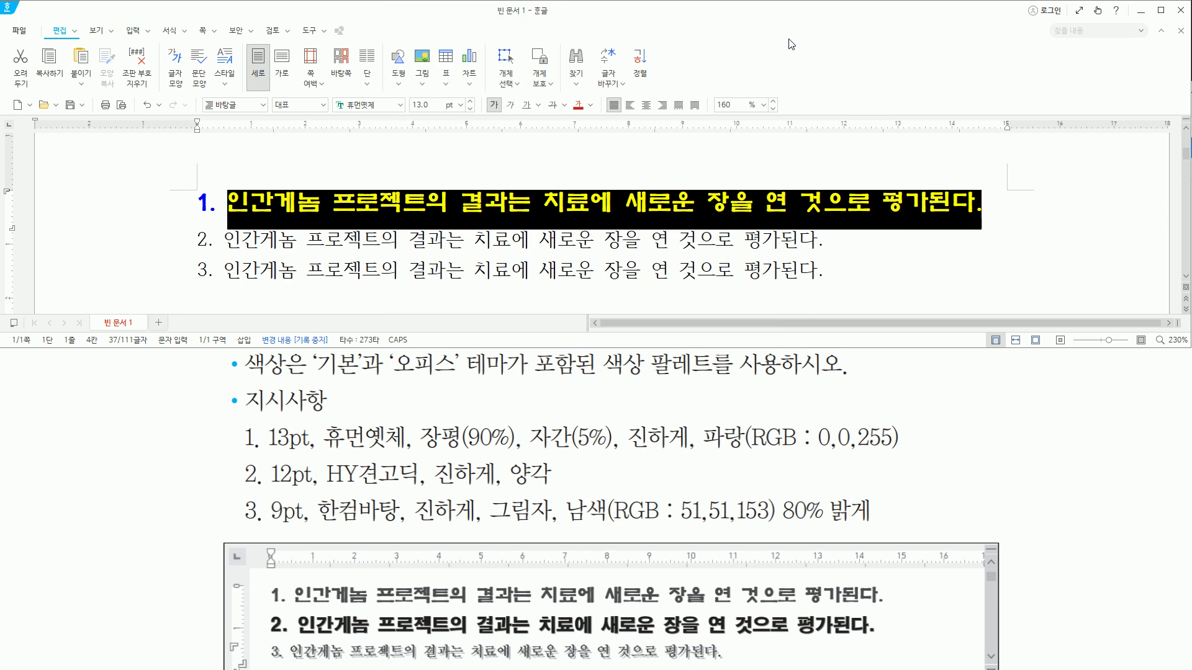
# - Select item 2's sentence and open its character formatting (글자 모양)
pyautogui.press('End')
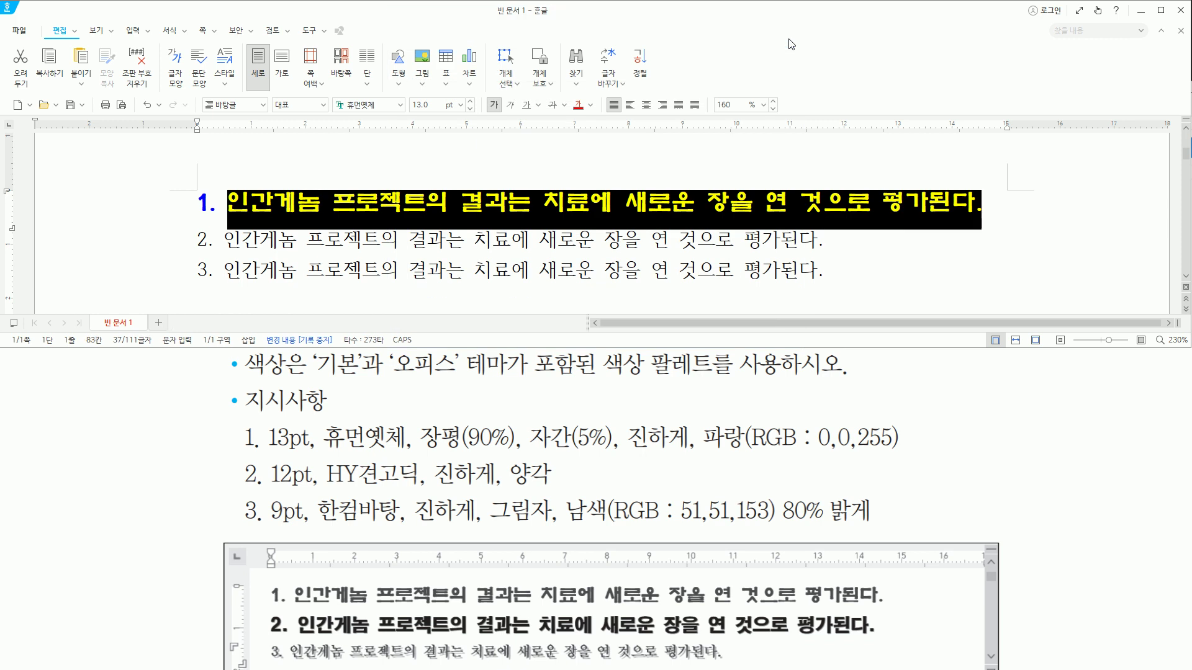
pyautogui.press('Down')
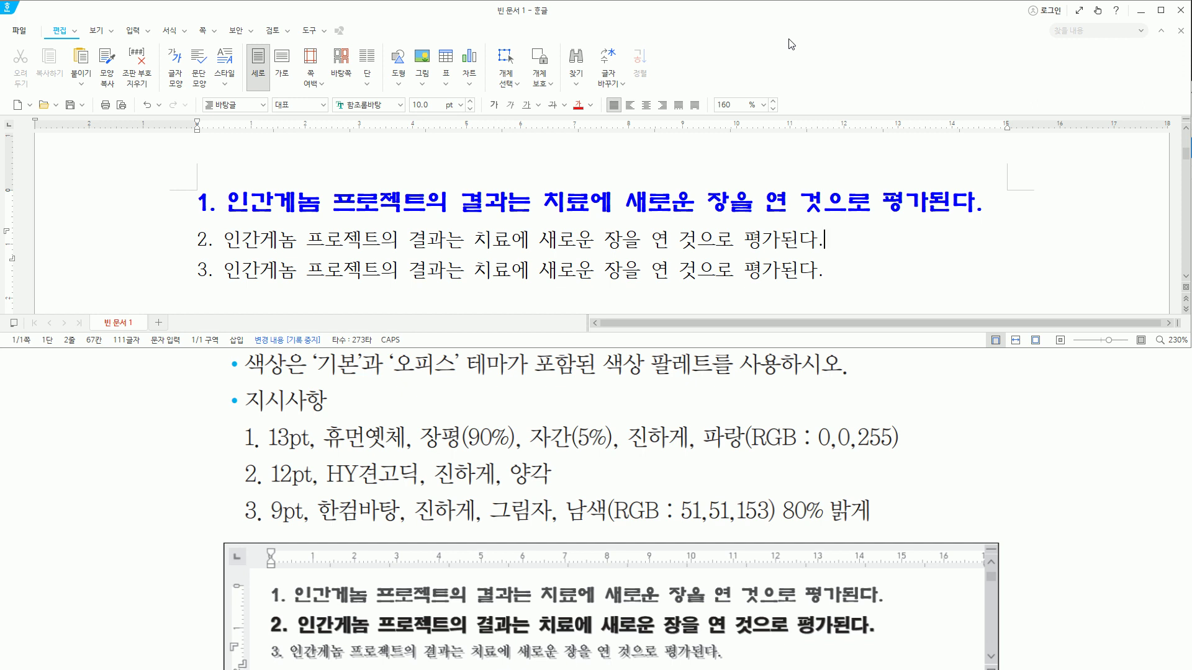
pyautogui.hotkey('shift', 'Home')
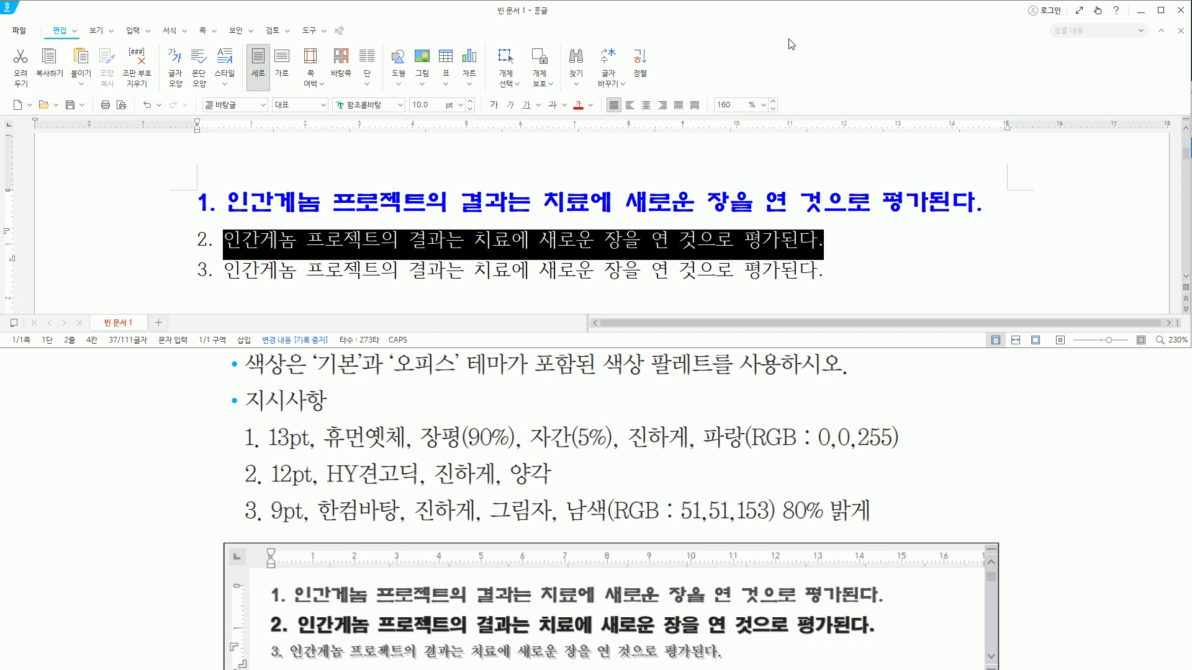
pyautogui.hotkey('alt', 'l')
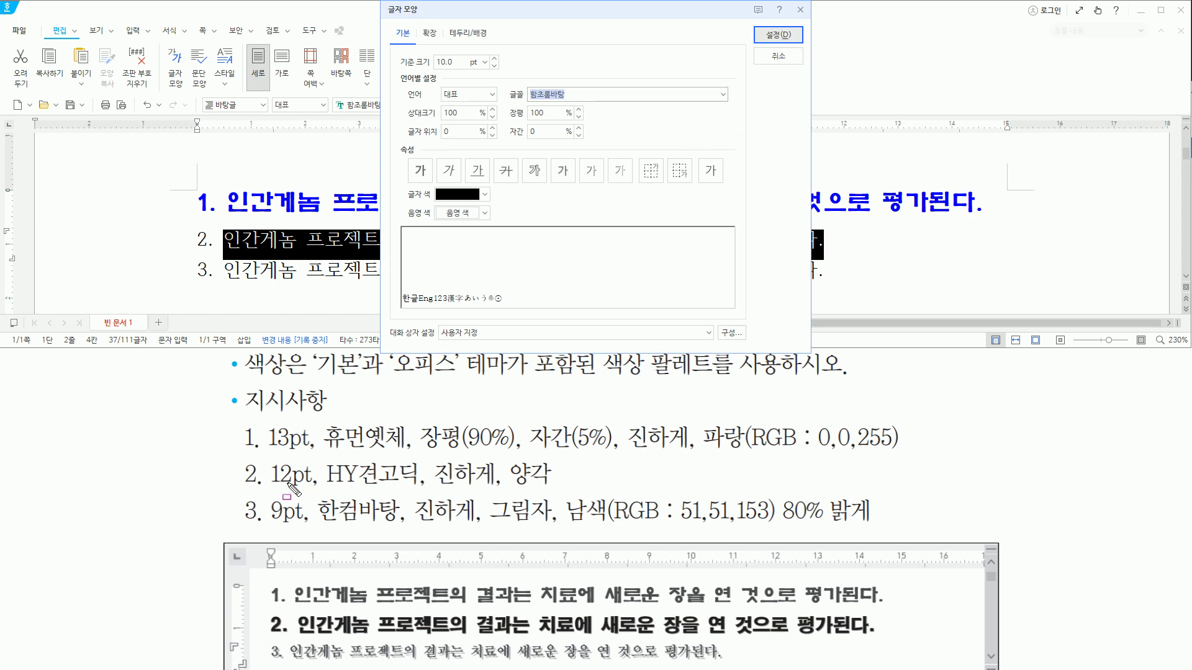
pyautogui.moveTo(268, 489); pyautogui.dragTo(562, 493)
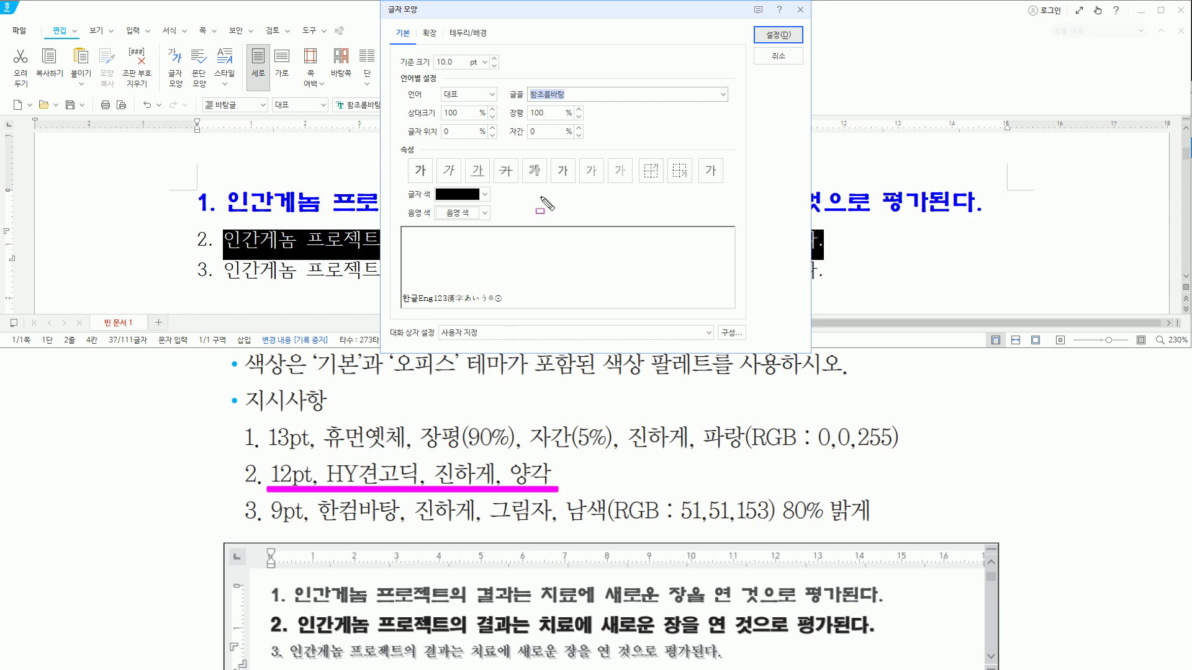
pyautogui.moveTo(537, 90)
pyautogui.mouseDown()
pyautogui.moveTo(567, 87)
pyautogui.moveTo(528, 101)
pyautogui.mouseUp()
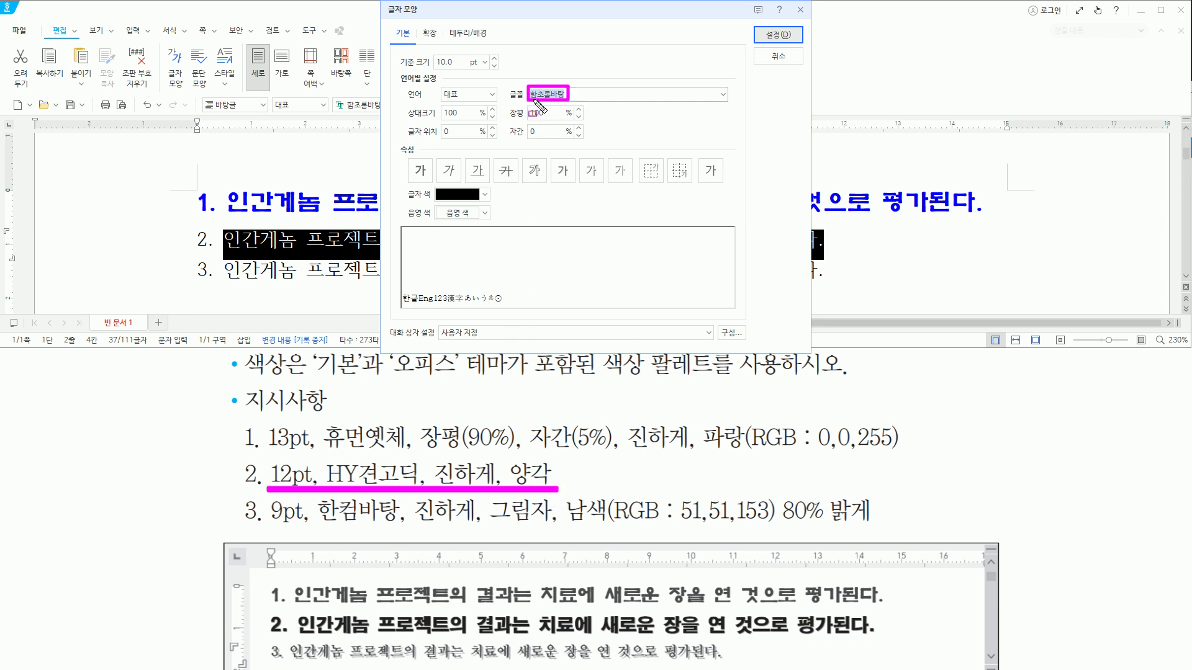
pyautogui.moveTo(430, 57)
pyautogui.mouseDown()
pyautogui.moveTo(431, 70)
pyautogui.moveTo(485, 70)
pyautogui.moveTo(499, 52)
pyautogui.mouseUp()
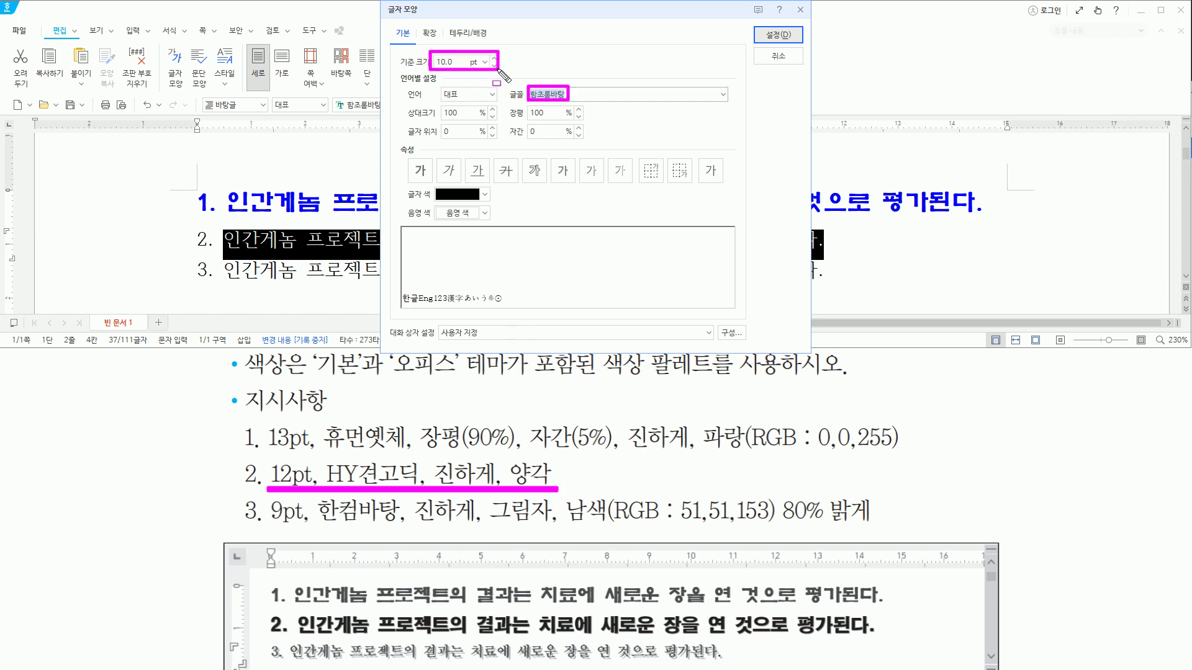
pyautogui.moveTo(408, 160)
pyautogui.mouseDown()
pyautogui.moveTo(416, 184)
pyautogui.moveTo(431, 186)
pyautogui.mouseUp()
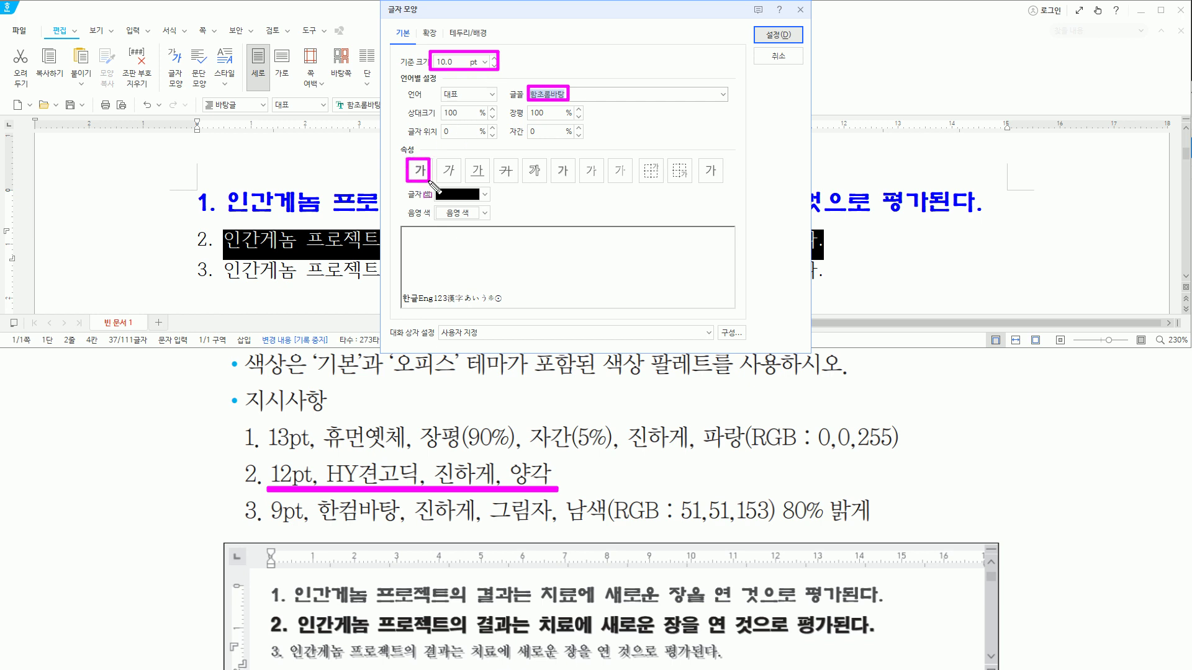
pyautogui.moveTo(582, 159)
pyautogui.mouseDown()
pyautogui.moveTo(585, 183)
pyautogui.moveTo(606, 182)
pyautogui.mouseUp()
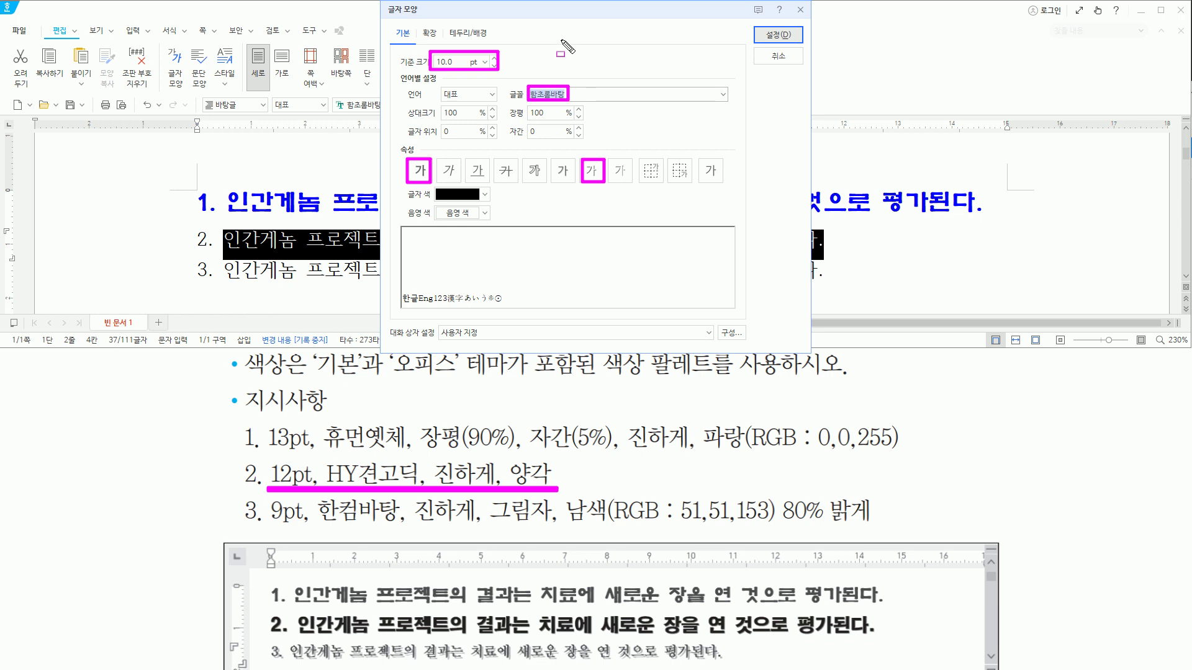
pyautogui.press('Escape')
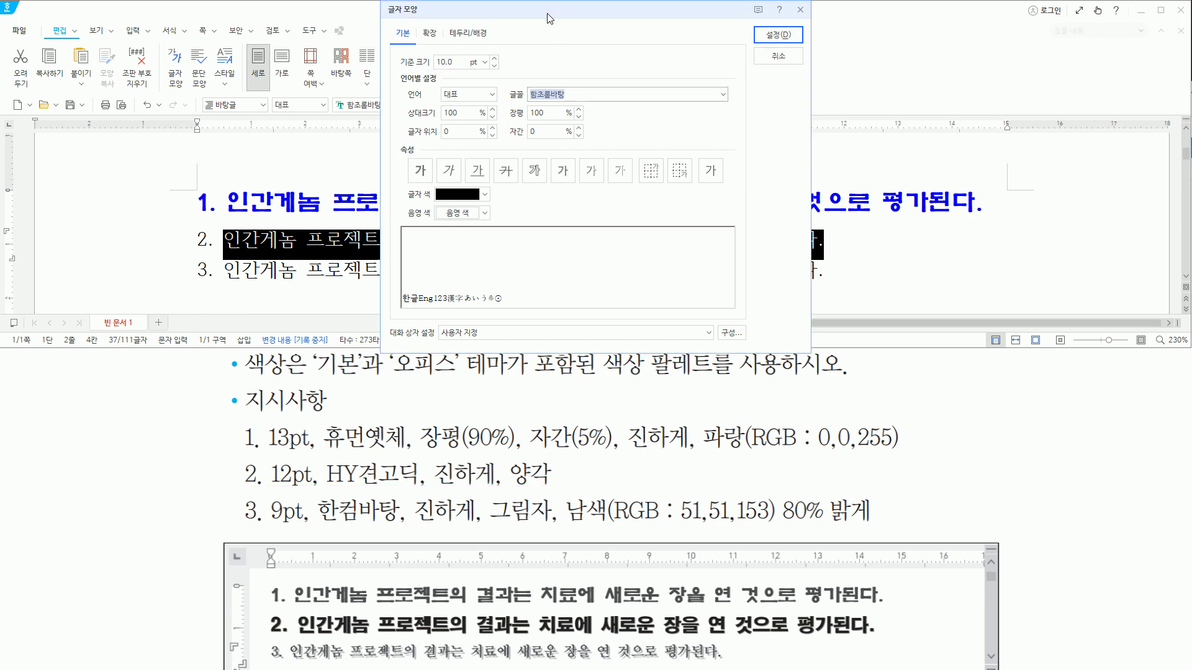
# - Set item 2's font to HY견고딕 with a base size of 12 pt
pyautogui.write('HY견고딕')
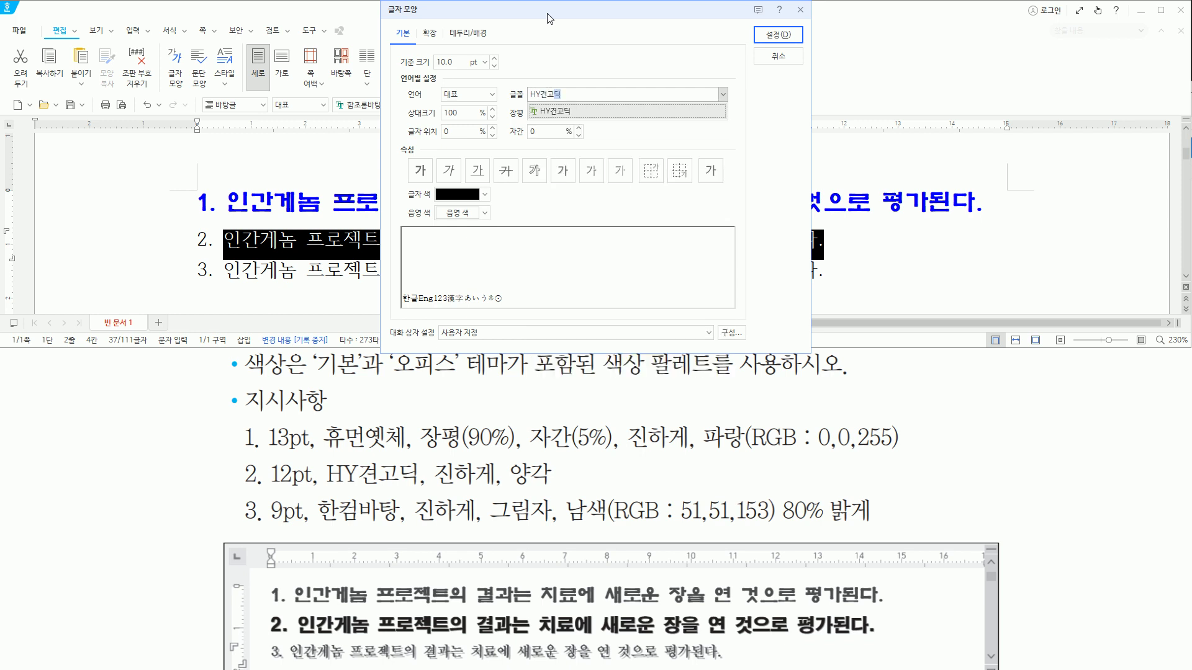
pyautogui.press('Return')
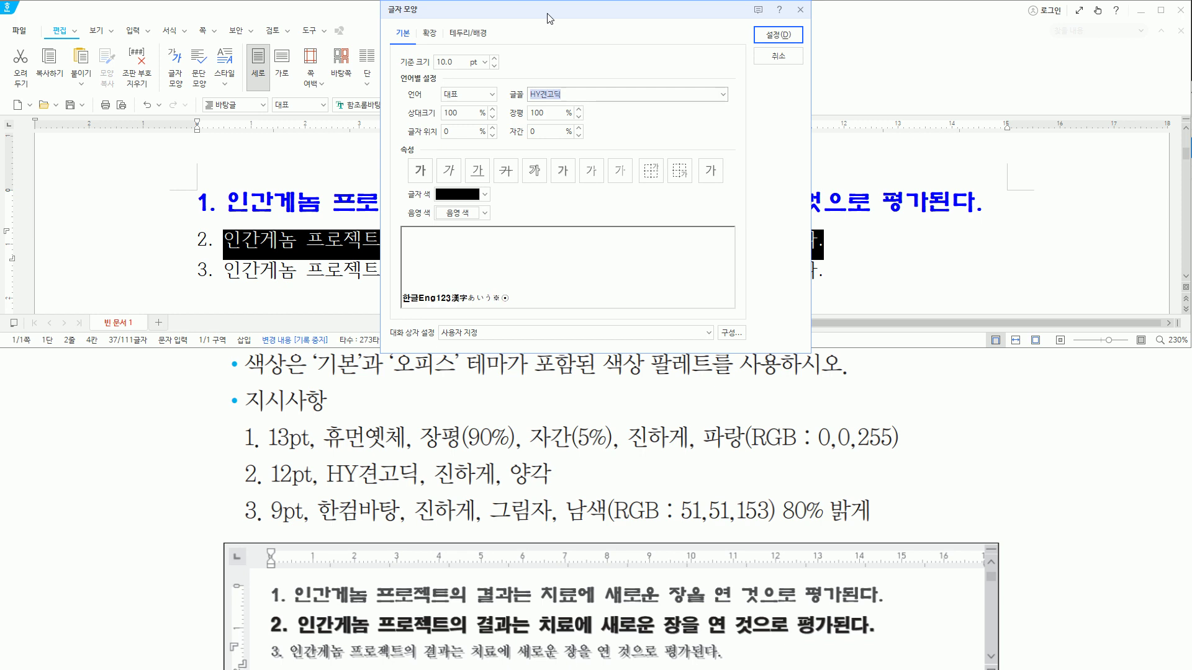
pyautogui.press('alt')
pyautogui.write('z12')
pyautogui.press('alt')
pyautogui.press('alt')
pyautogui.press('alt')
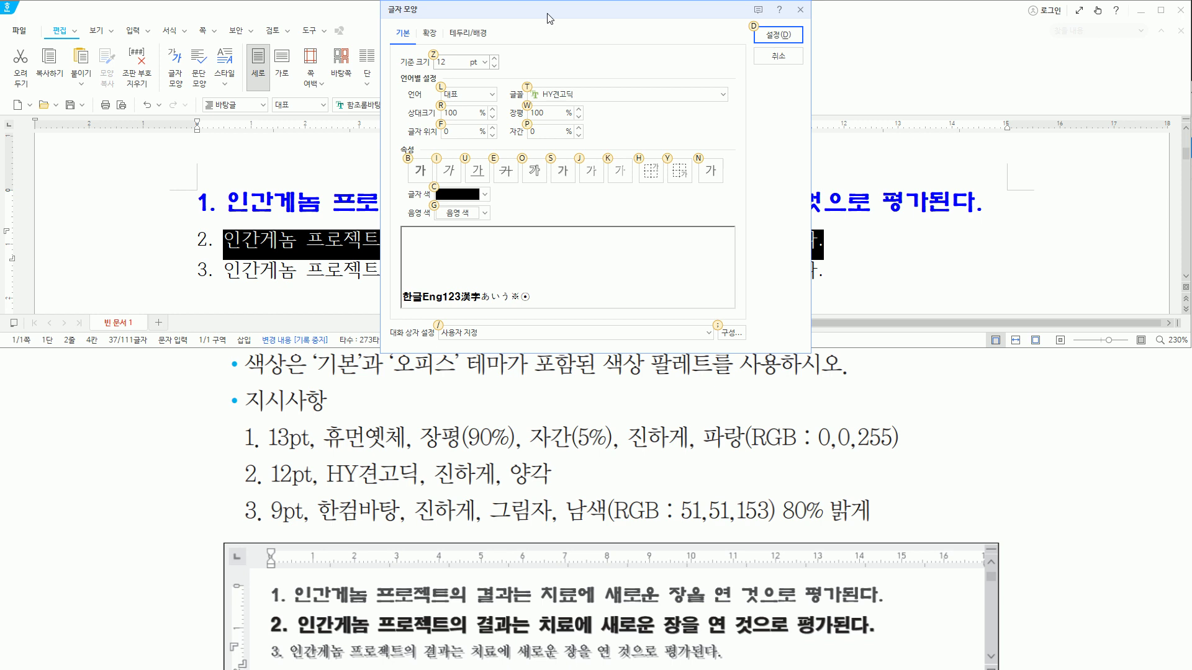
# - Turn on bold (진하게) and emboss (양각) for item 2's sentence and apply the character formatting
pyautogui.press('b')
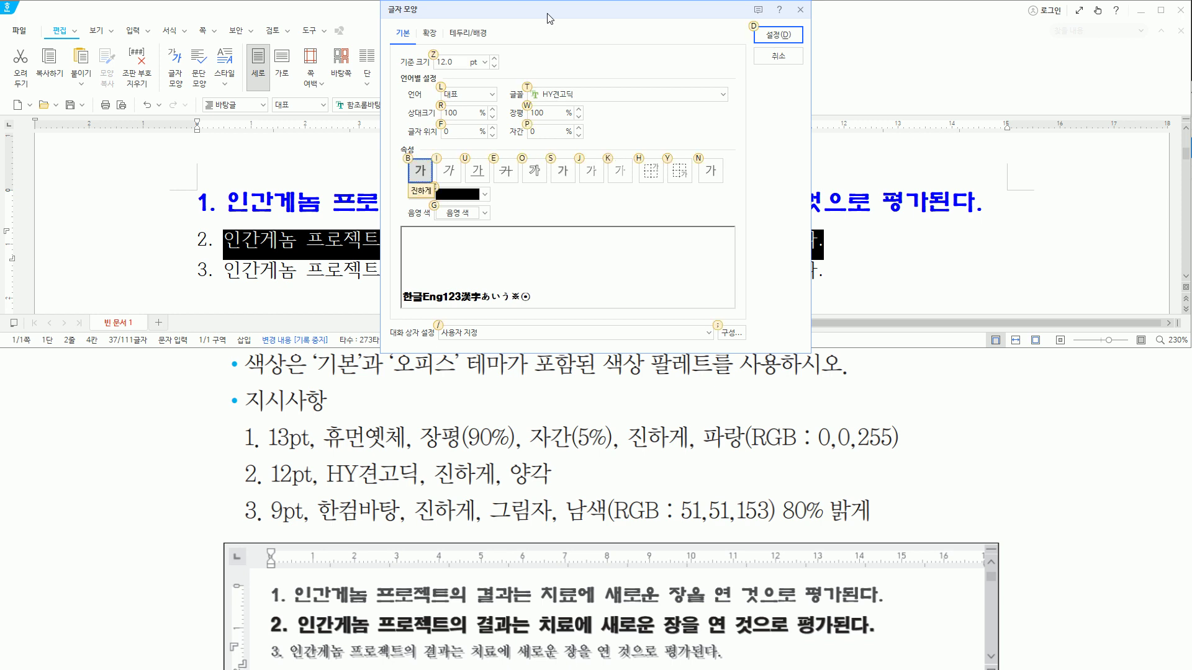
pyautogui.press('k')
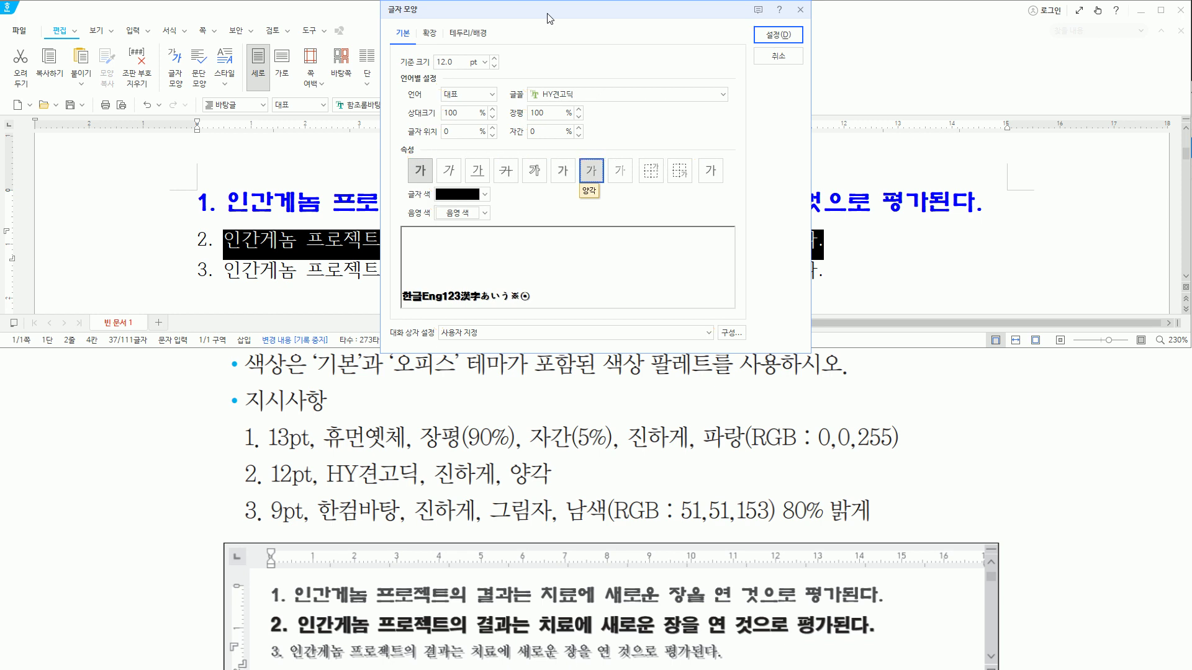
pyautogui.press('Return')
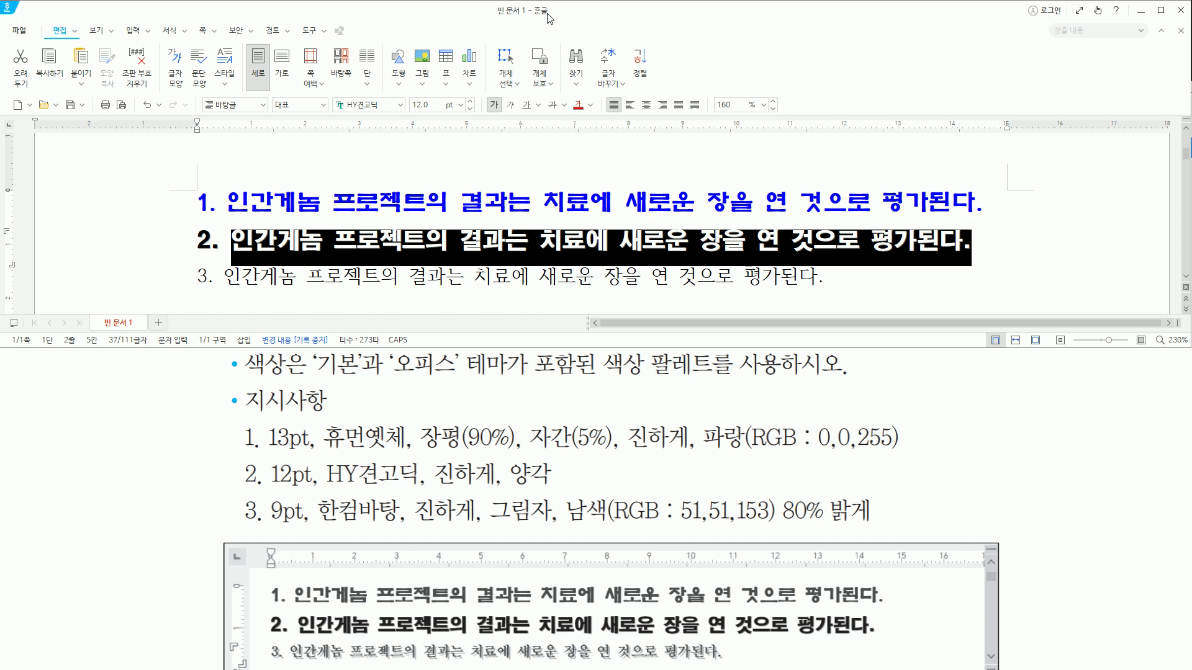
# - Open the character formatting (글자 모양) for item 3's whole sentence and set its font to 한컴바탕 with a base size of 9 pt
pyautogui.press('Down')
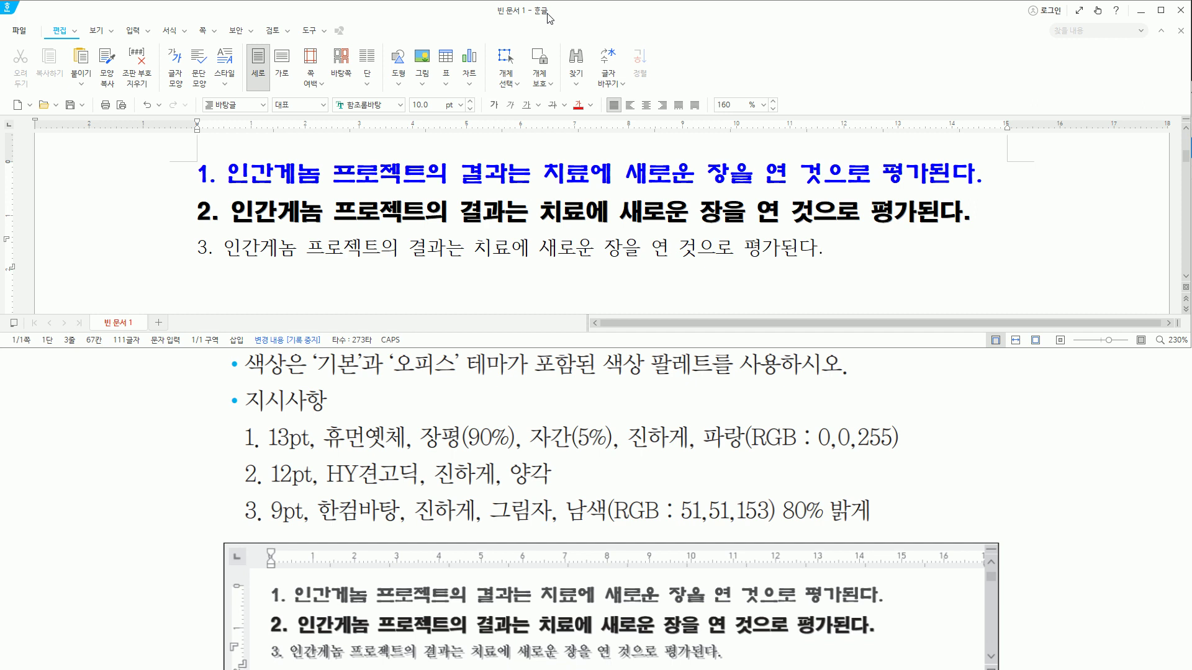
pyautogui.hotkey('shift', 'Home')
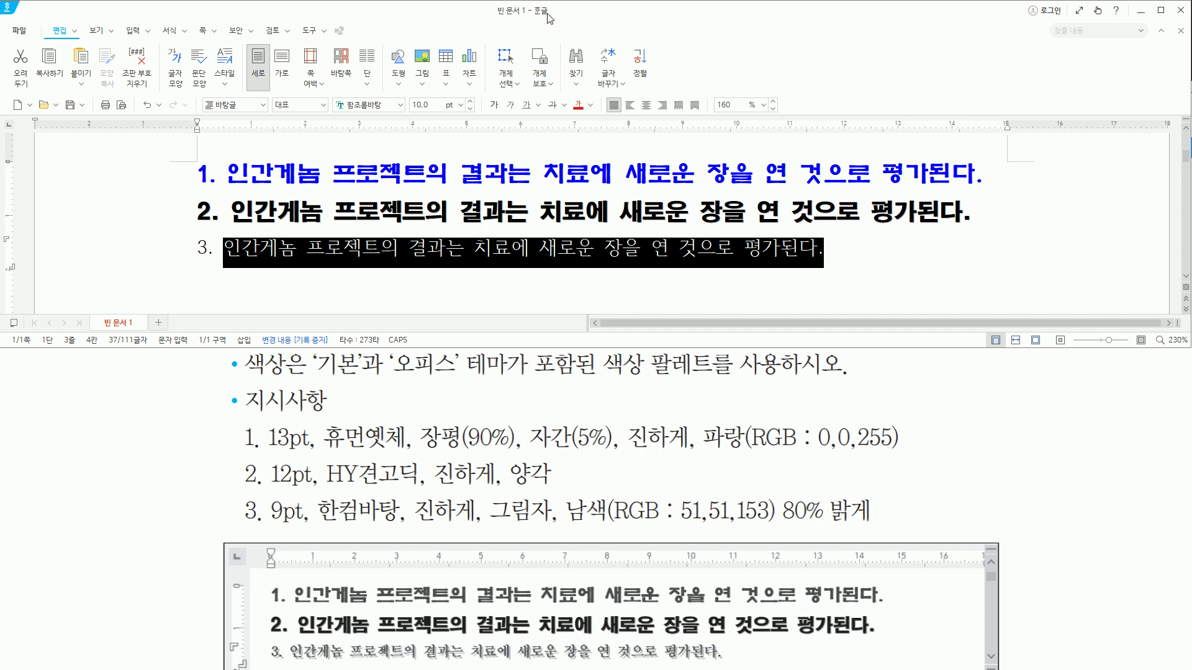
pyautogui.hotkey('alt', 'l')
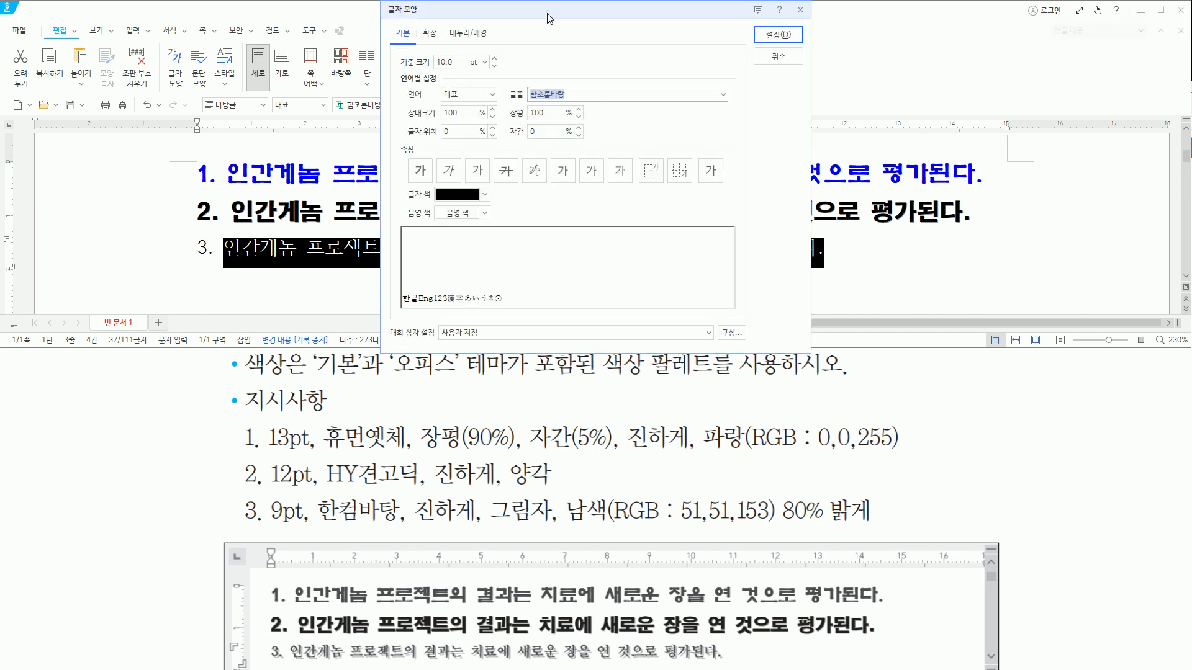
pyautogui.moveTo(265, 527); pyautogui.dragTo(884, 527)
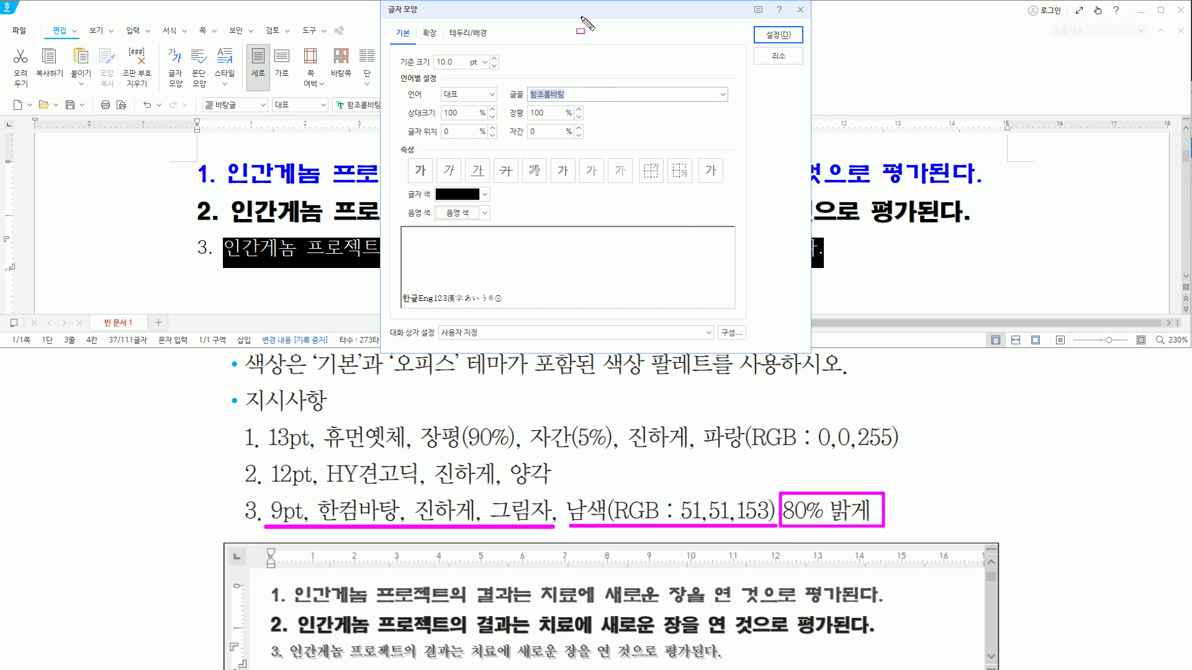
pyautogui.press('Escape')
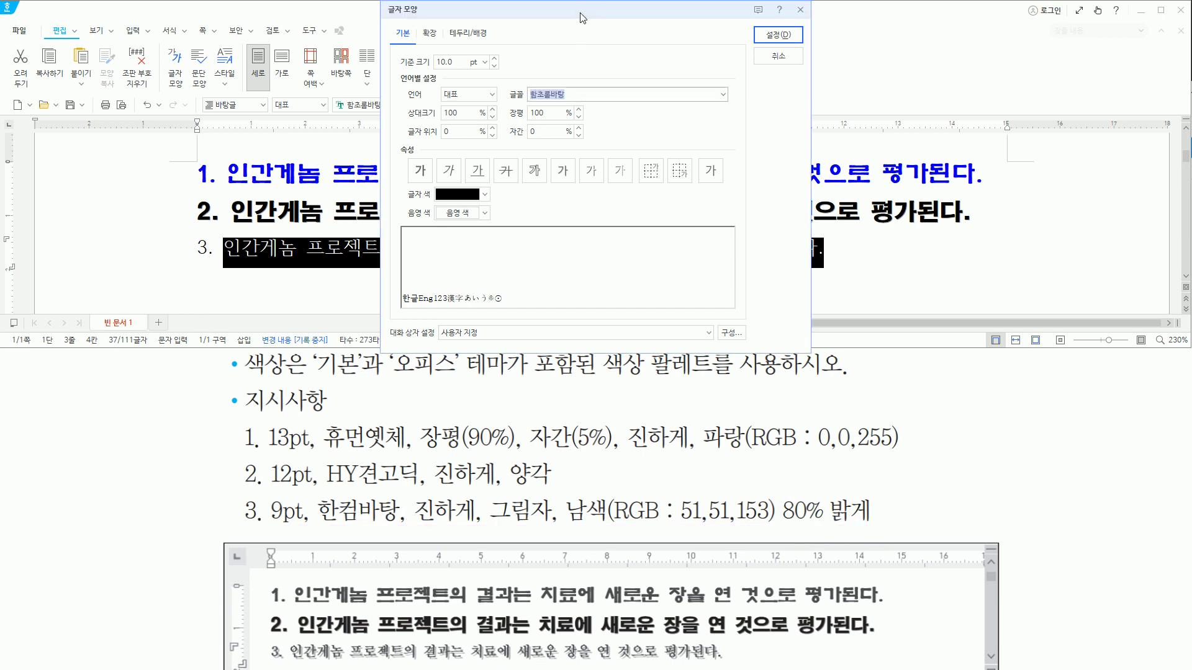
pyautogui.write('한컴')
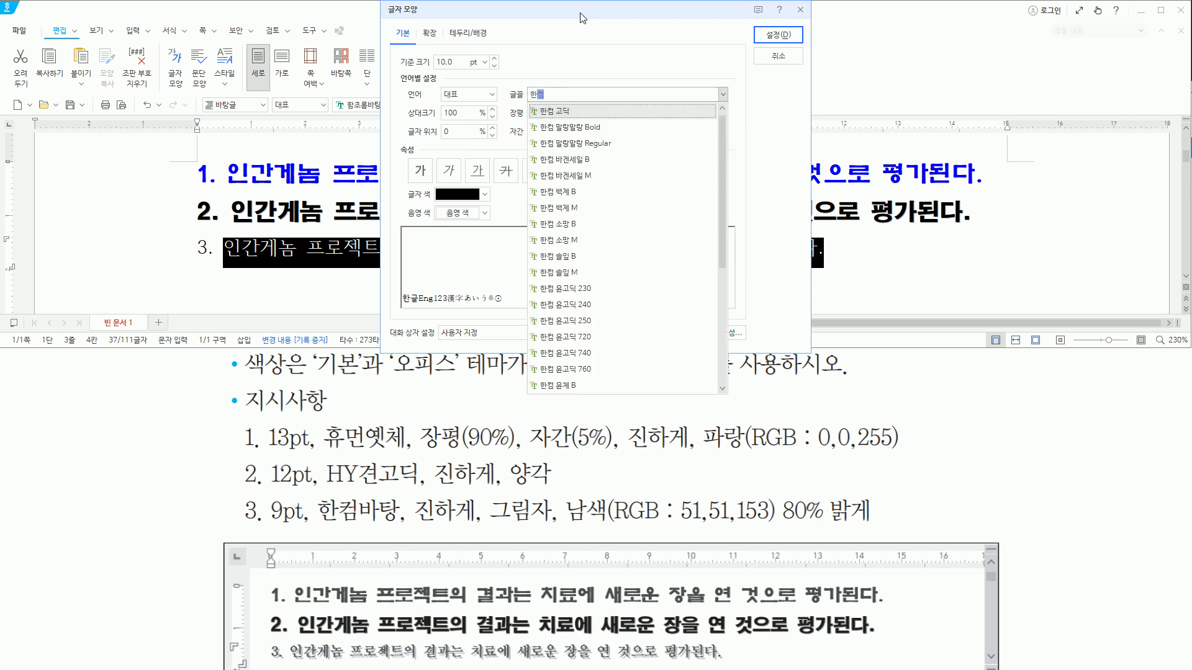
pyautogui.write('바타')
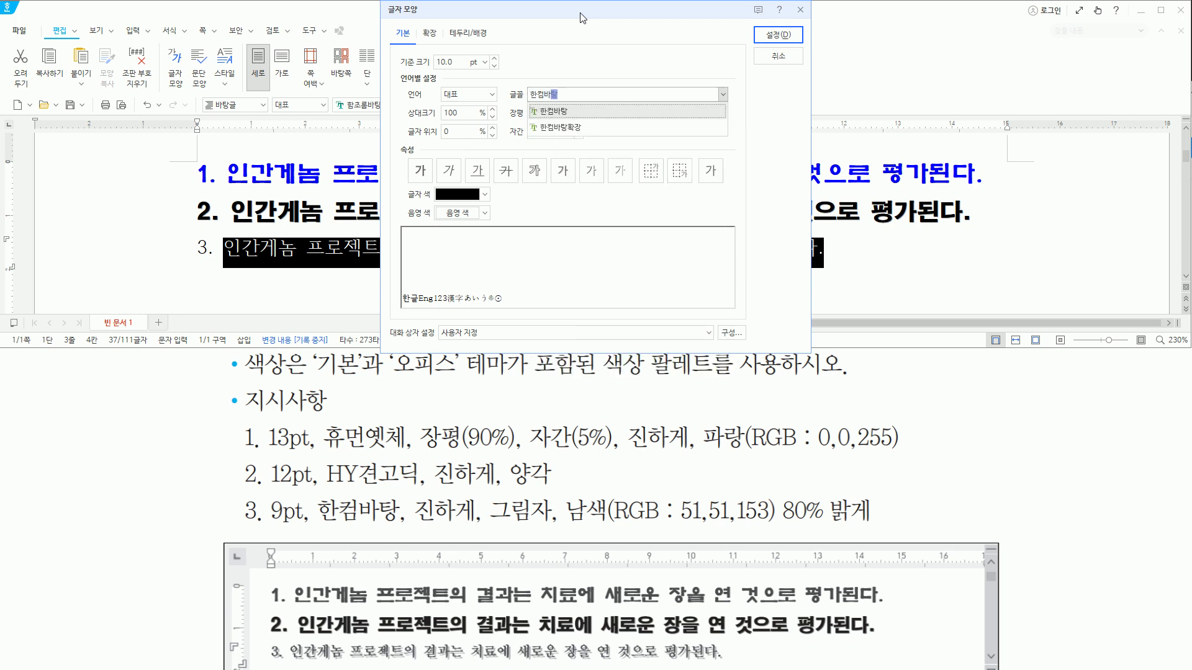
pyautogui.press('Return')
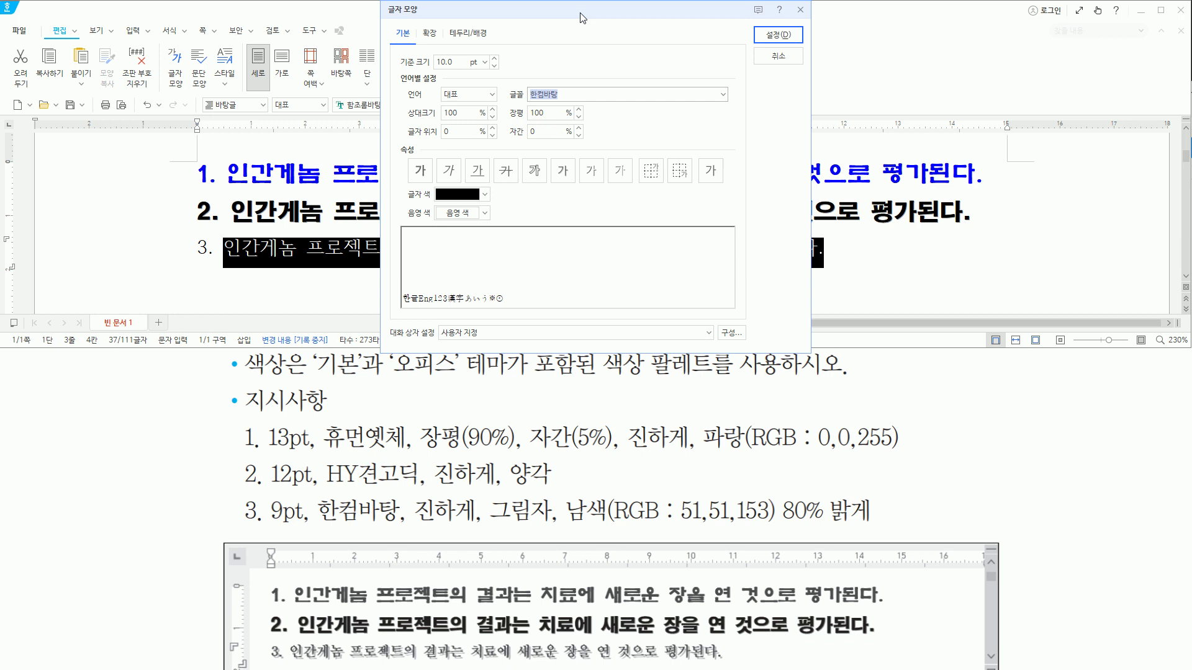
pyautogui.press('alt')
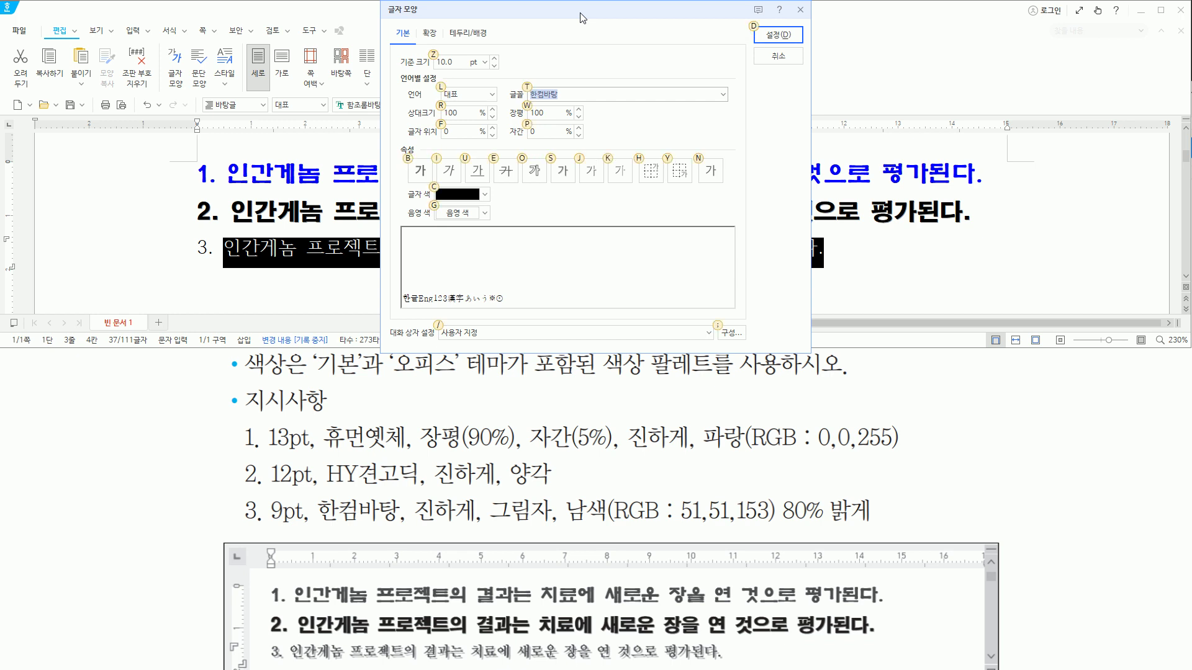
pyautogui.write('z9')
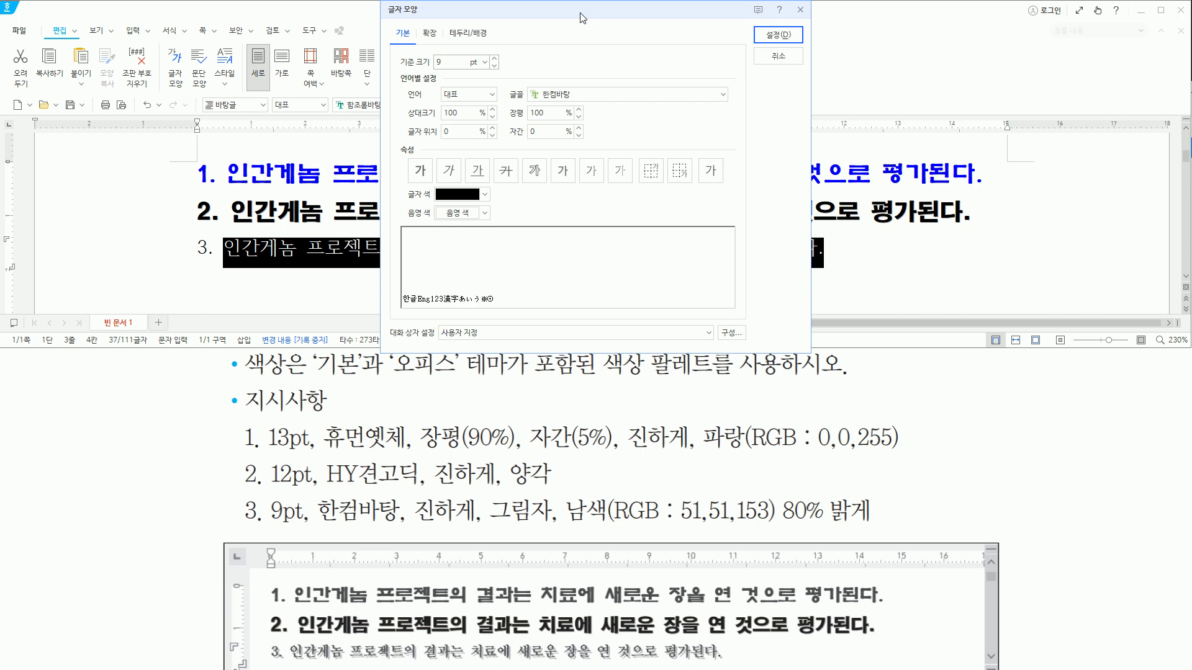
# - Turn on the bold (진하게) and shadow (그림자) attributes for item 3's sentence
pyautogui.press('alt')
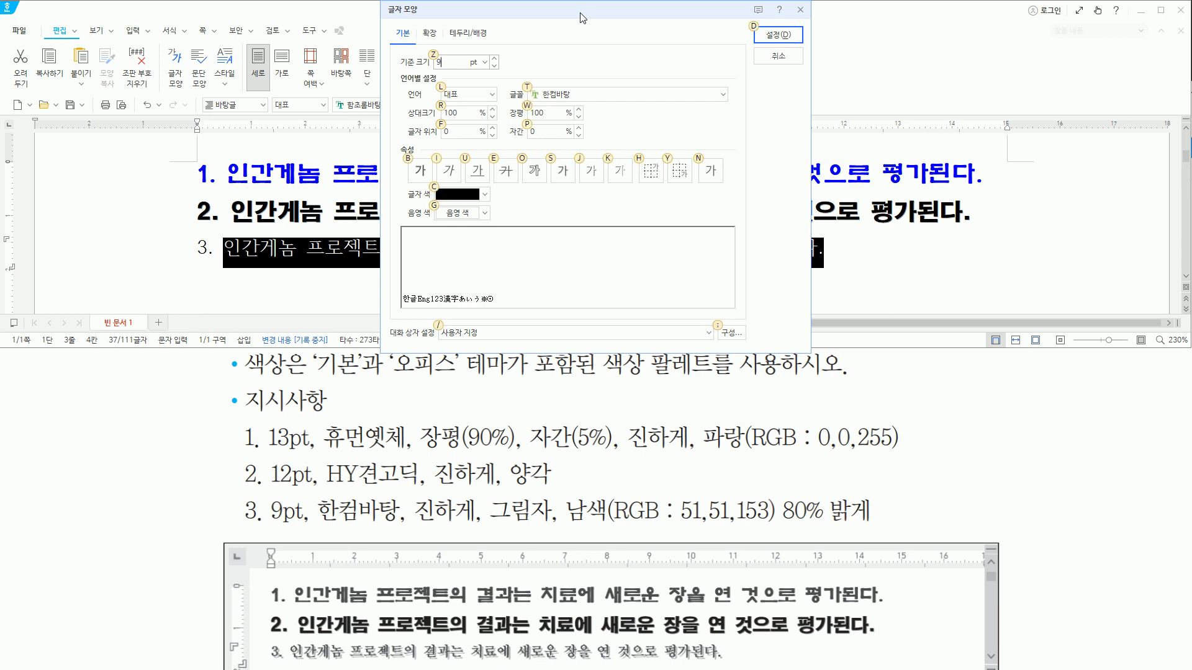
pyautogui.press('b')
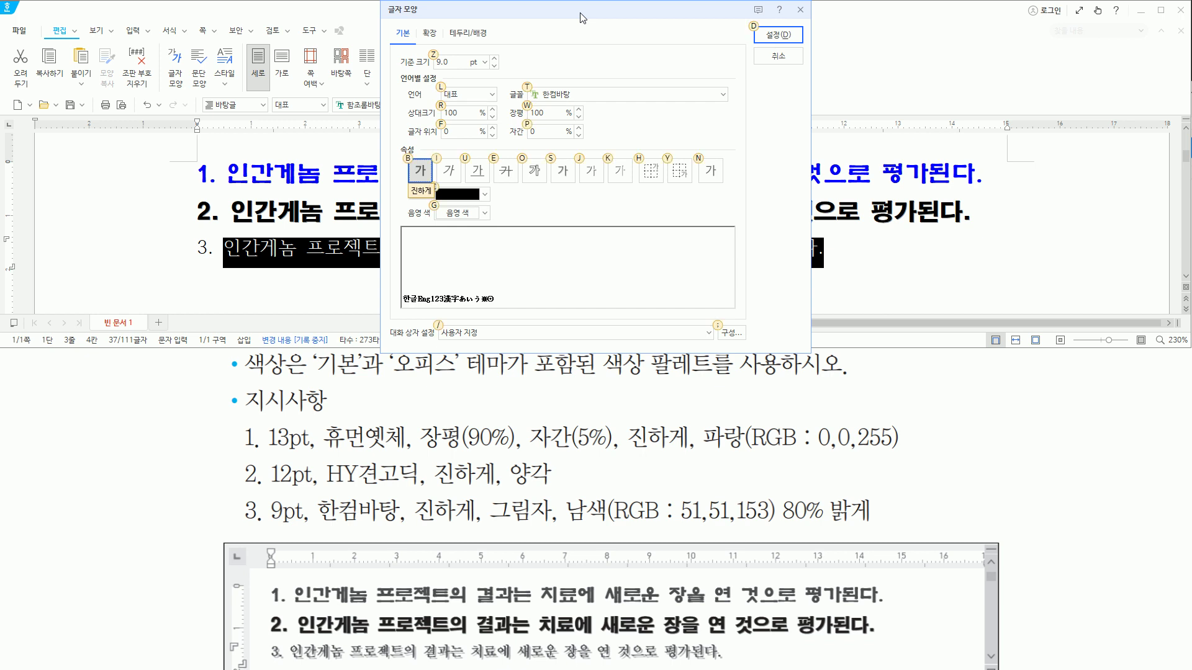
pyautogui.press('s')
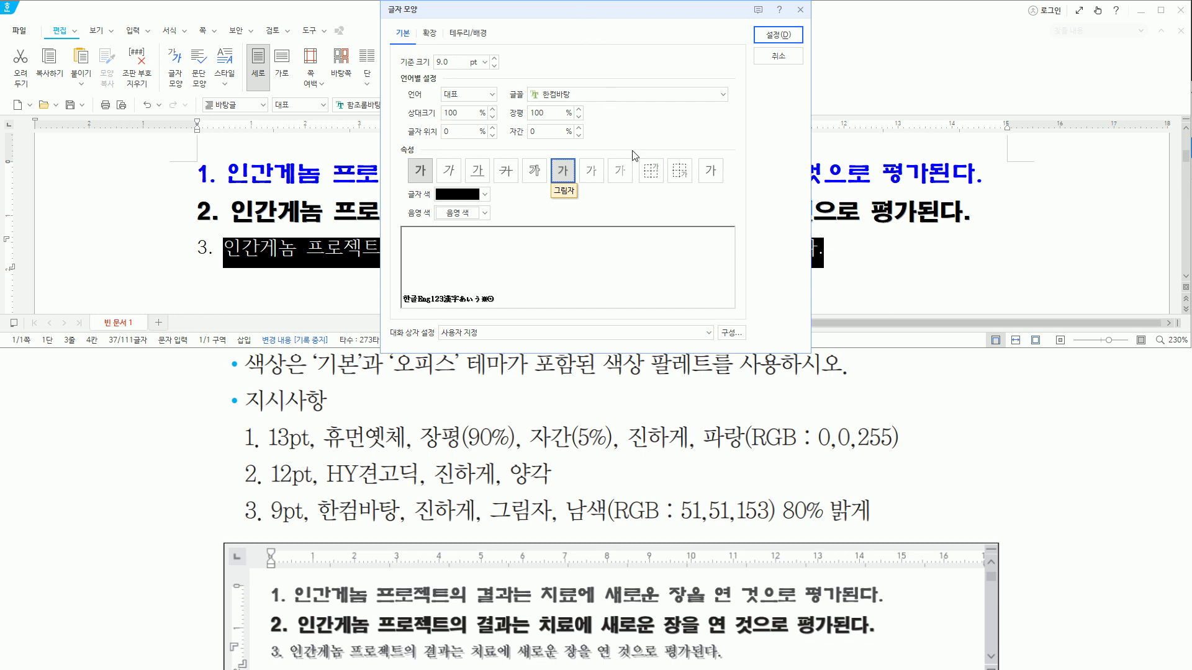
# - Set item 3's font colour to 남색 (RGB: 51,51,153) 80% 밝게 and apply the character formatting
pyautogui.click(485, 195)
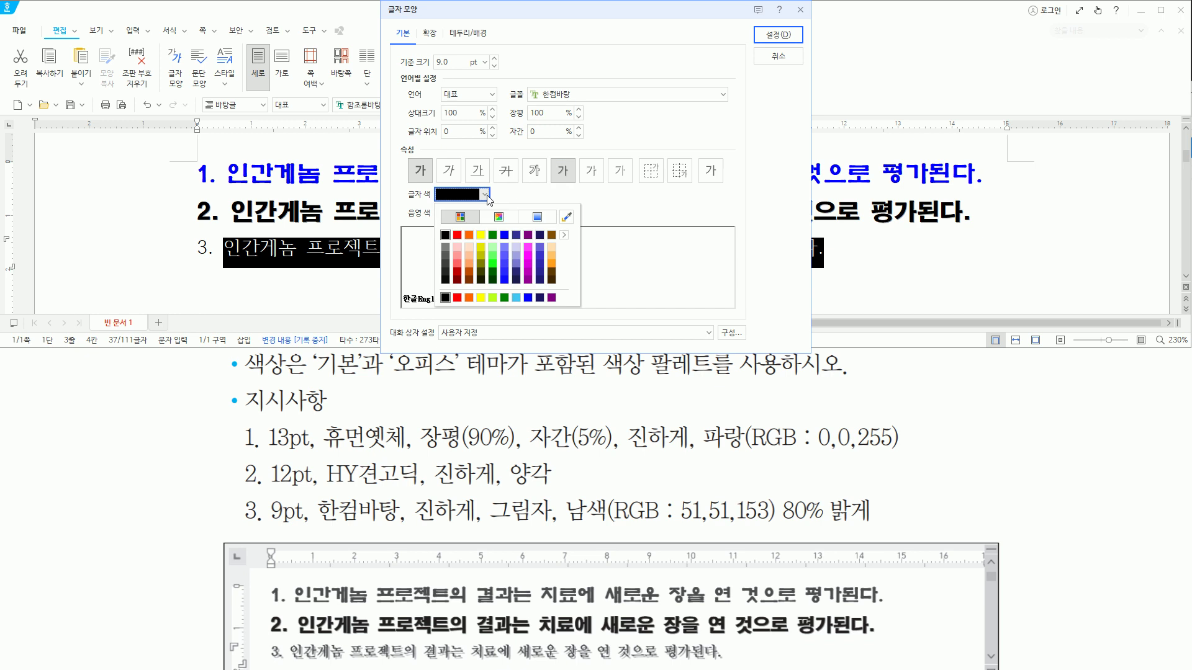
pyautogui.click(518, 249)
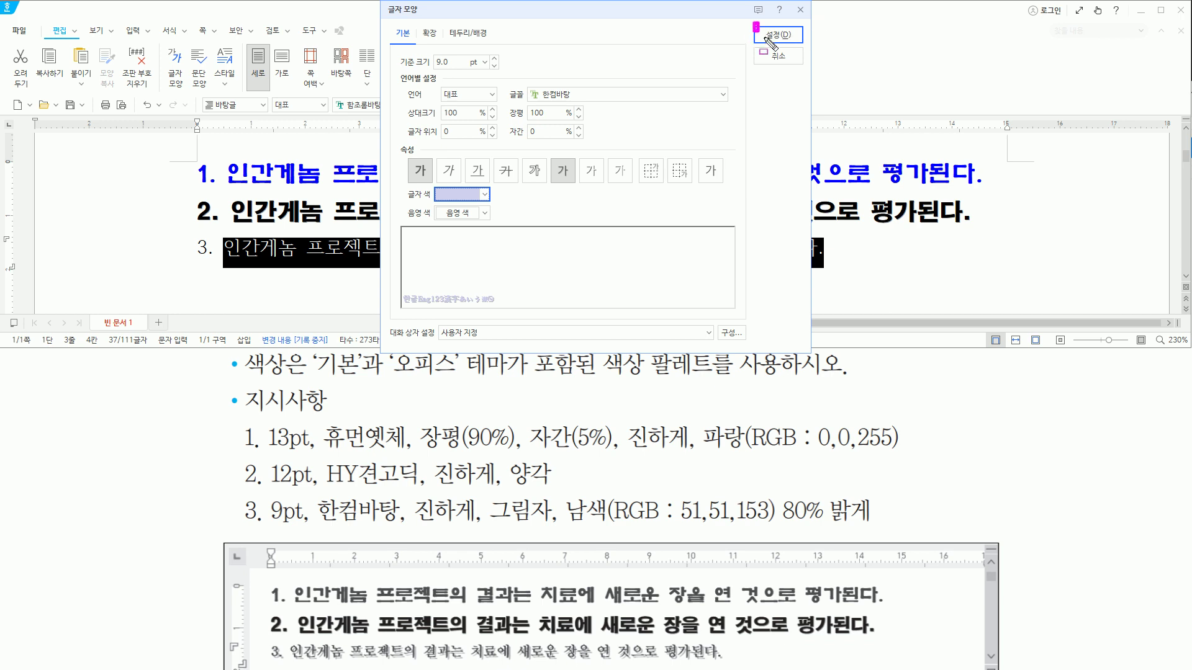
pyautogui.click(791, 39)
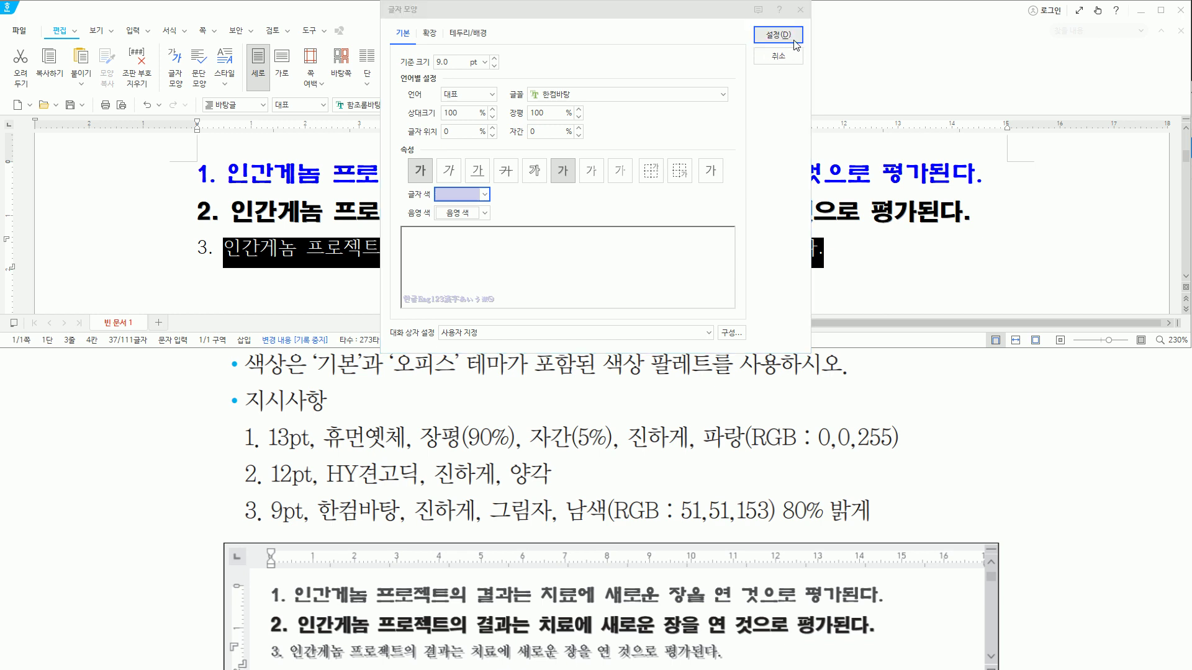
pyautogui.click(786, 39)
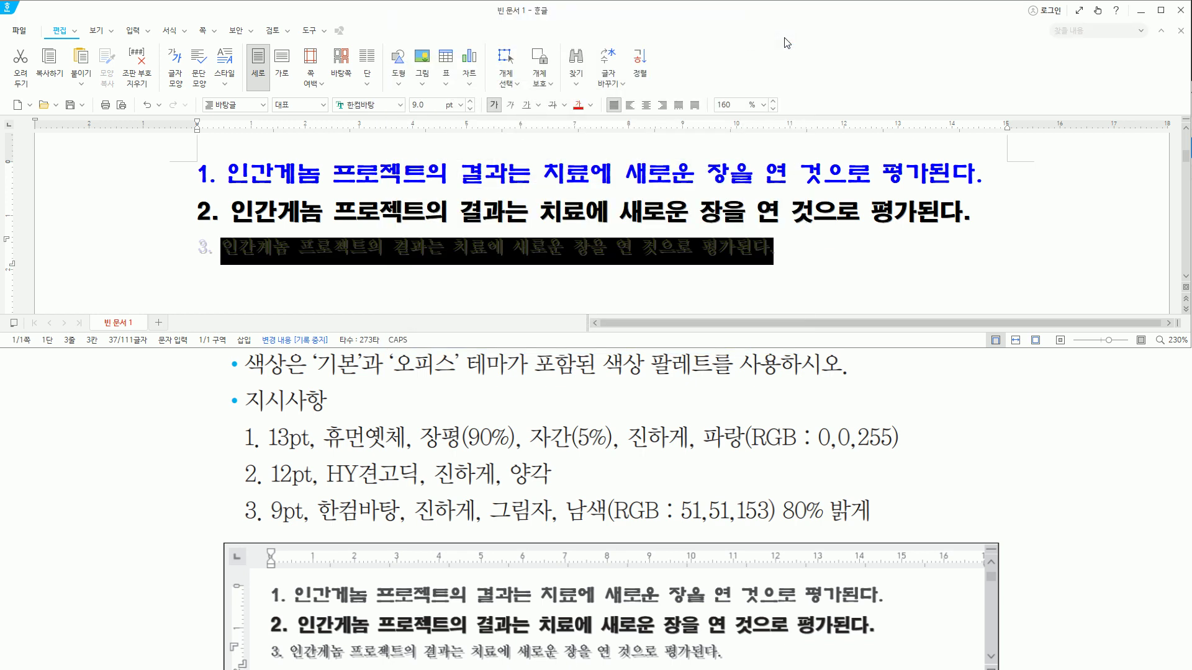
pyautogui.press('Right')
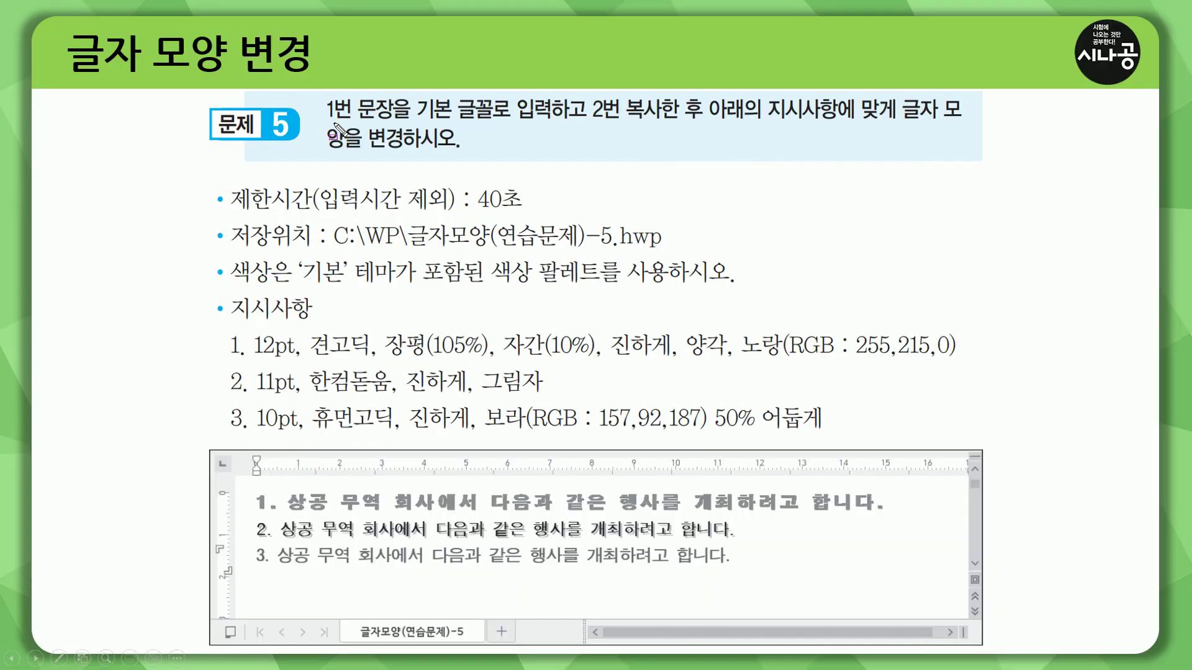
pyautogui.moveTo(327, 120)
pyautogui.mouseDown()
pyautogui.moveTo(389, 120)
pyautogui.moveTo(434, 97)
pyautogui.moveTo(414, 109)
pyautogui.moveTo(556, 121)
pyautogui.moveTo(414, 120)
pyautogui.mouseUp()
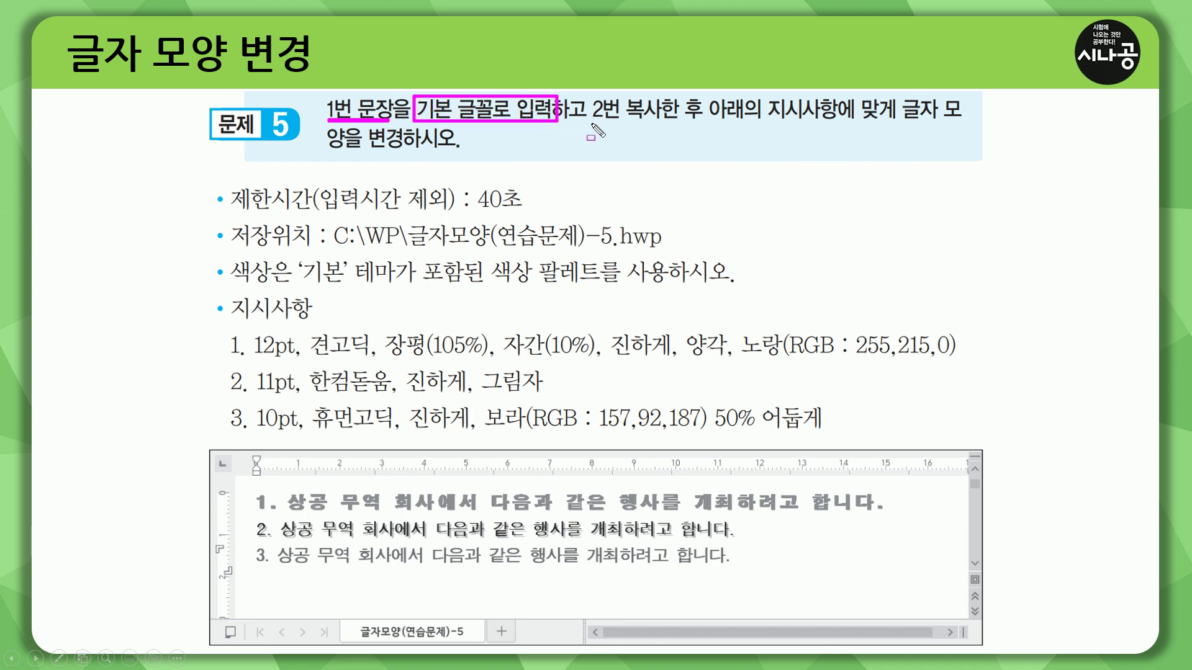
pyautogui.moveTo(589, 123); pyautogui.dragTo(670, 123)
pyautogui.moveTo(768, 122); pyautogui.dragTo(841, 123)
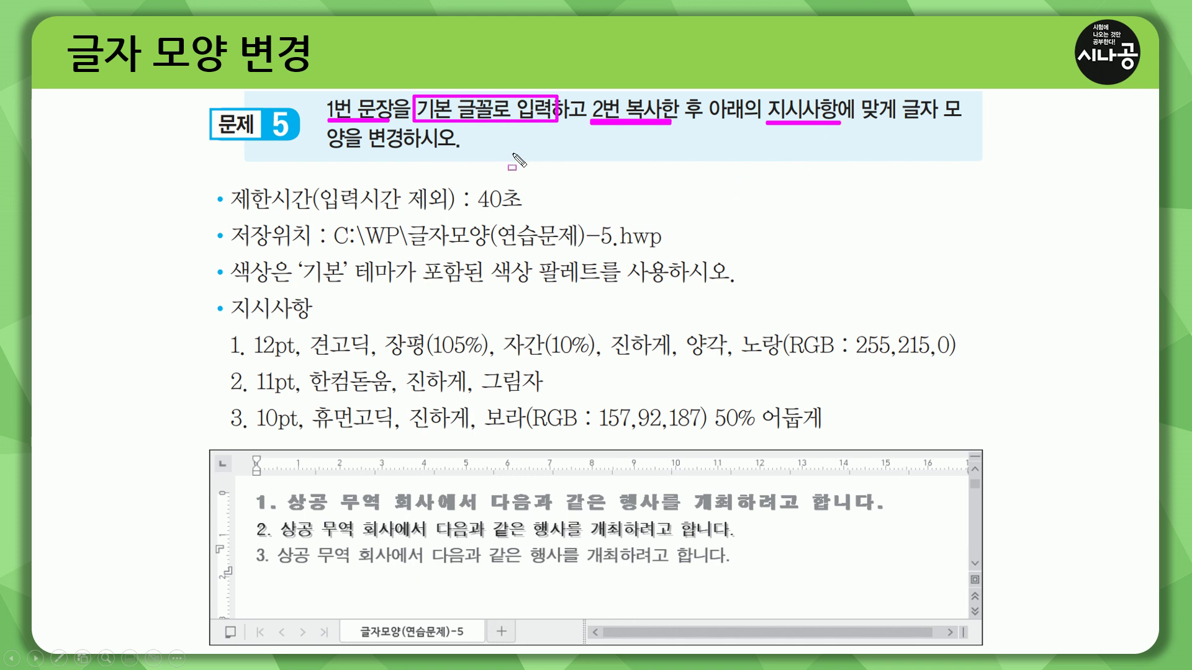
pyautogui.moveTo(230, 184); pyautogui.dragTo(310, 212)
pyautogui.moveTo(459, 212); pyautogui.dragTo(523, 212)
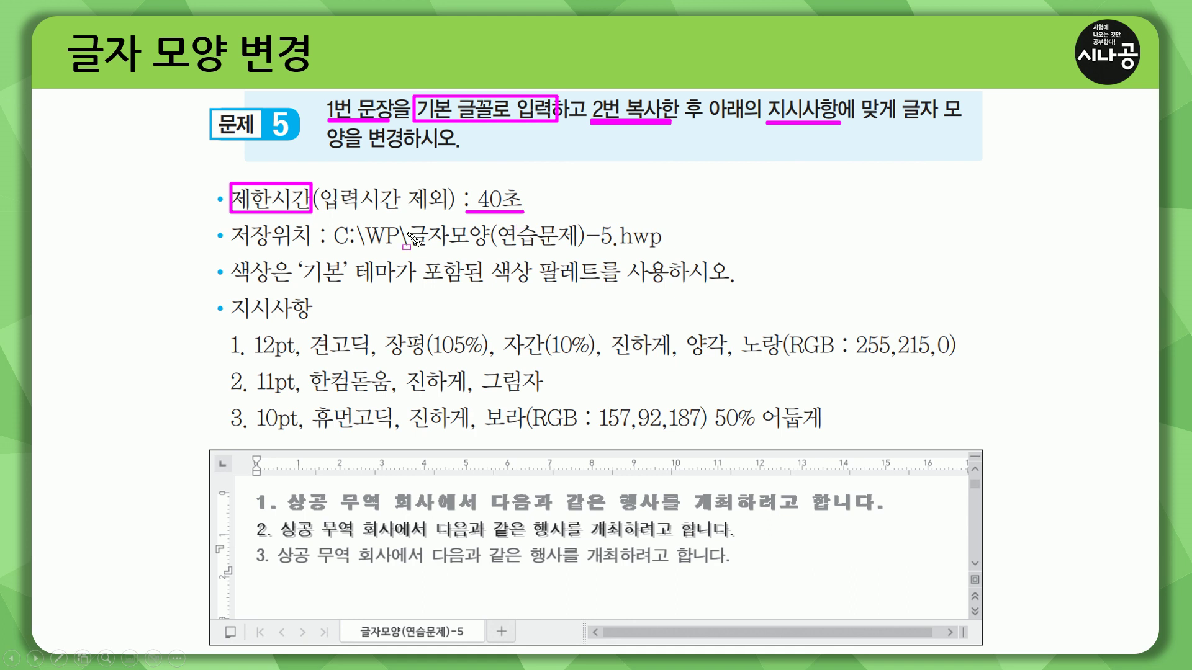
pyautogui.moveTo(231, 221)
pyautogui.mouseDown()
pyautogui.moveTo(236, 247)
pyautogui.moveTo(312, 224)
pyautogui.moveTo(312, 247)
pyautogui.moveTo(615, 248)
pyautogui.mouseUp()
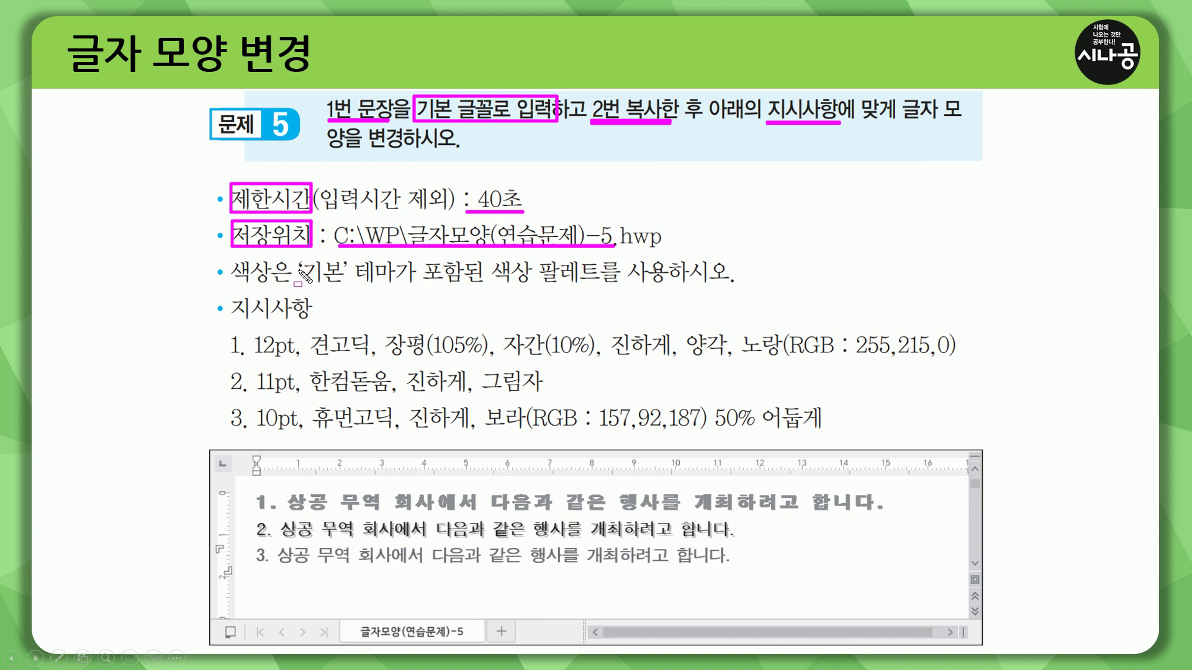
pyautogui.moveTo(222, 256)
pyautogui.mouseDown()
pyautogui.moveTo(269, 284)
pyautogui.moveTo(396, 285)
pyautogui.mouseUp()
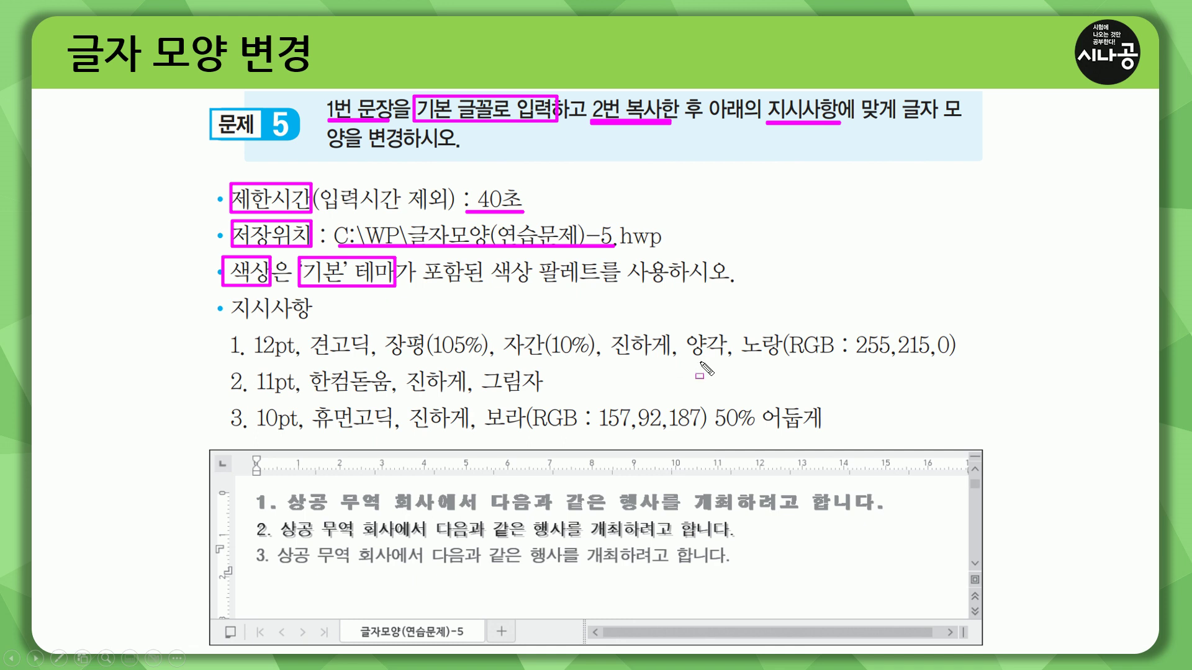
pyautogui.moveTo(743, 356); pyautogui.dragTo(959, 359)
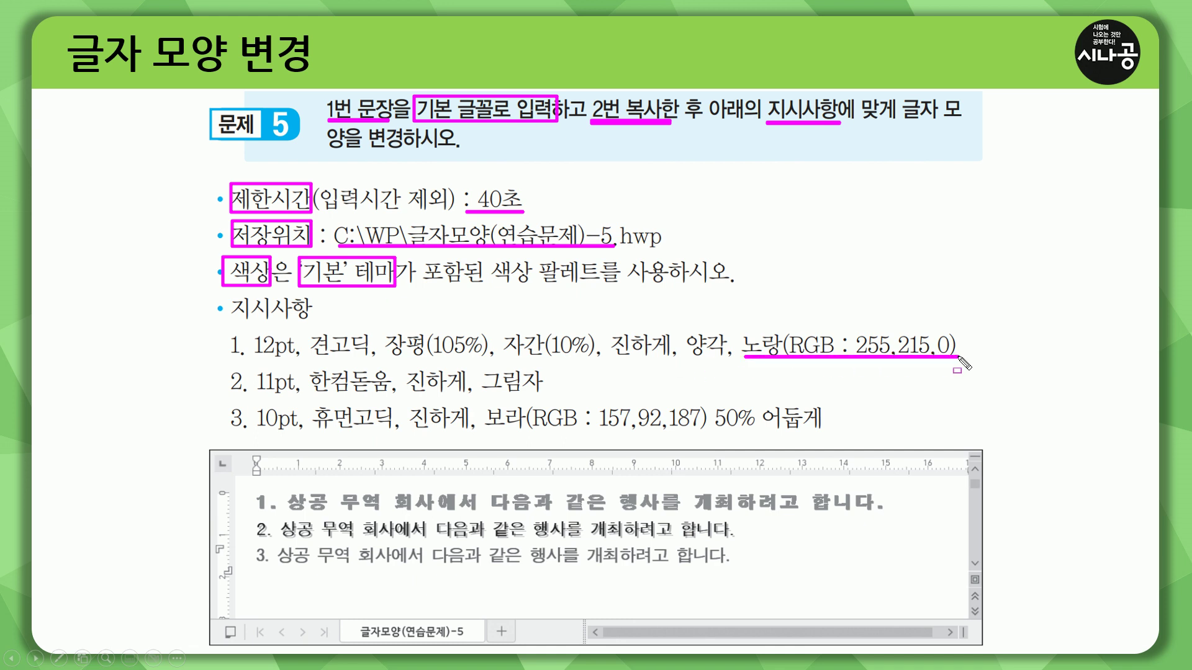
pyautogui.moveTo(486, 429); pyautogui.dragTo(829, 430)
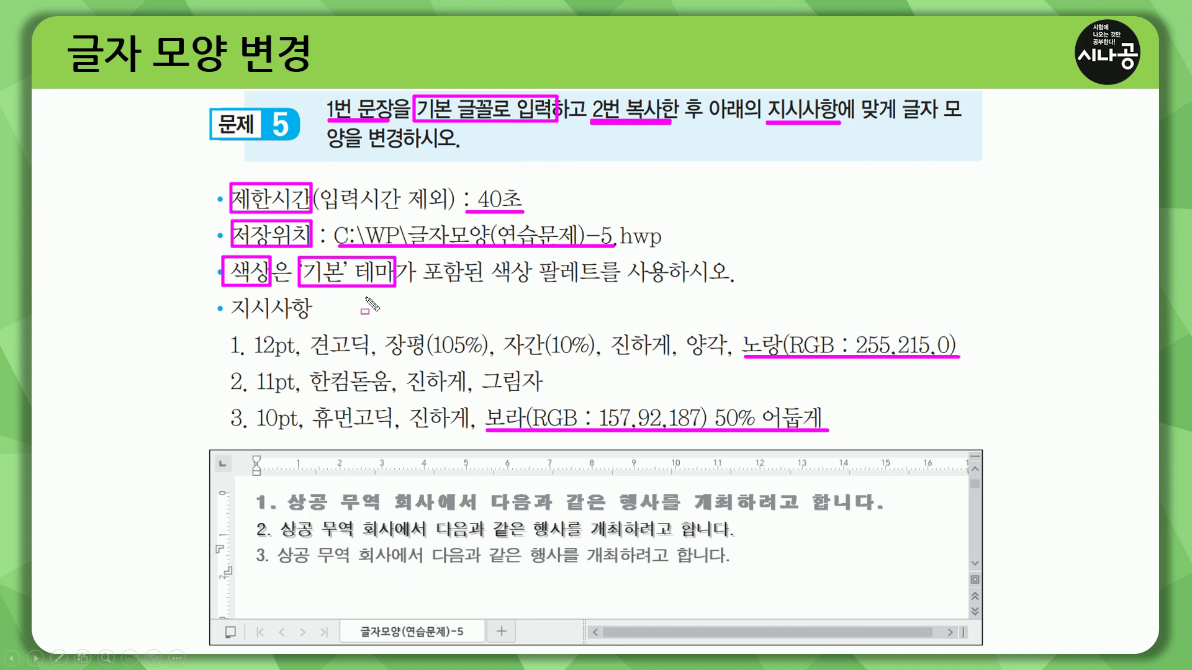
pyautogui.press('e')
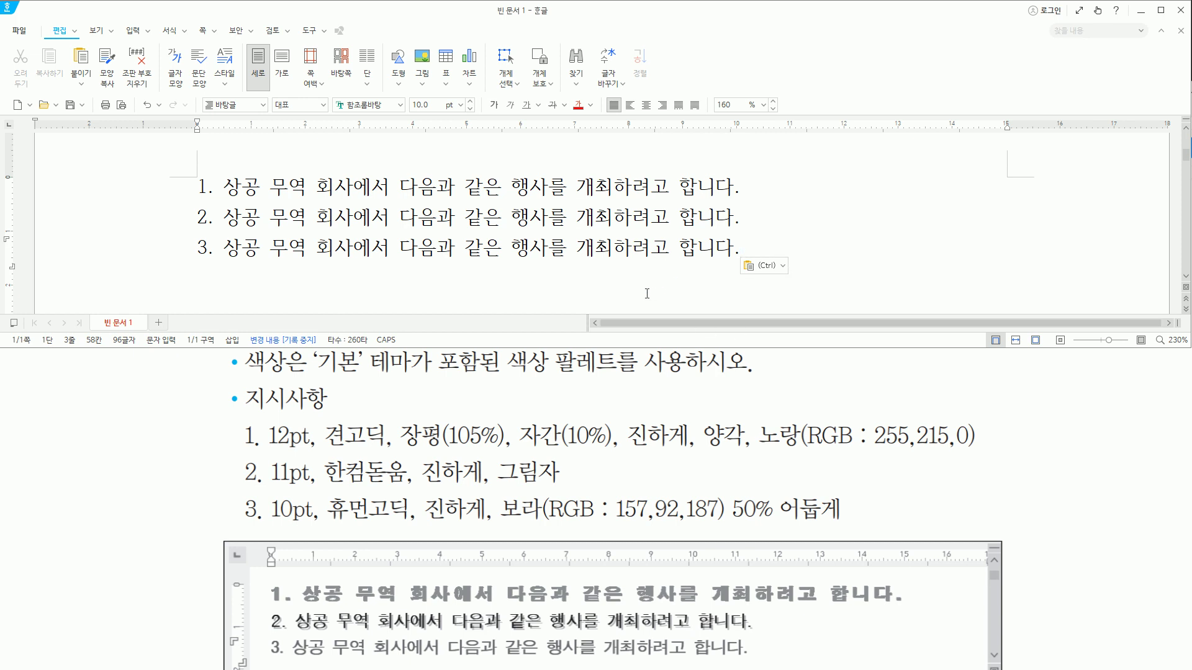
pyautogui.moveTo(732, 232); pyautogui.dragTo(748, 263)
pyautogui.press('e')
# - Select item 1's sentence about the 상공 무역 company event and open its character formatting (글자 모양)
pyautogui.press('Up')
pyautogui.press('Up')
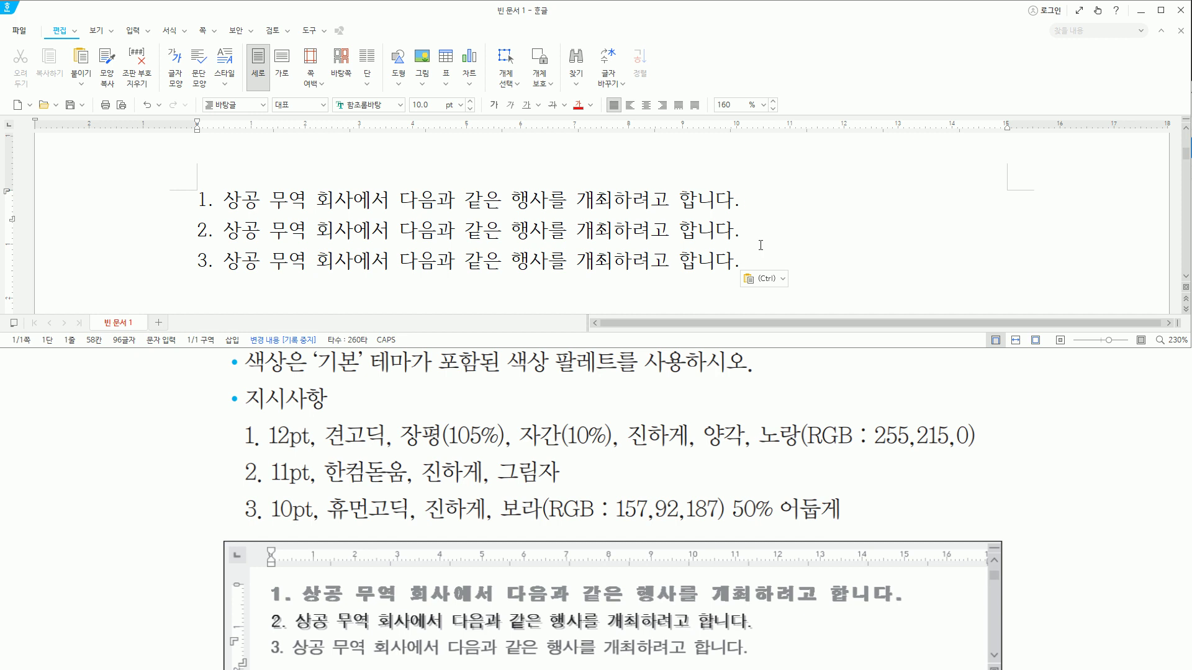
pyautogui.hotkey('shift', 'Home')
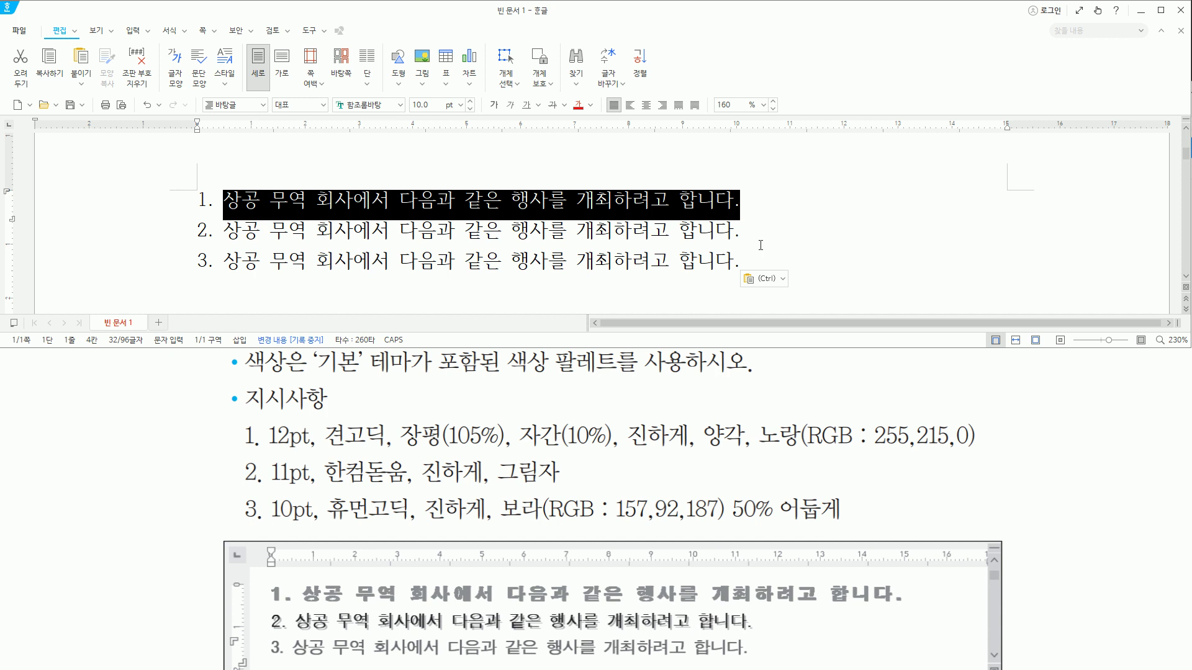
pyautogui.hotkey('alt', 'l')
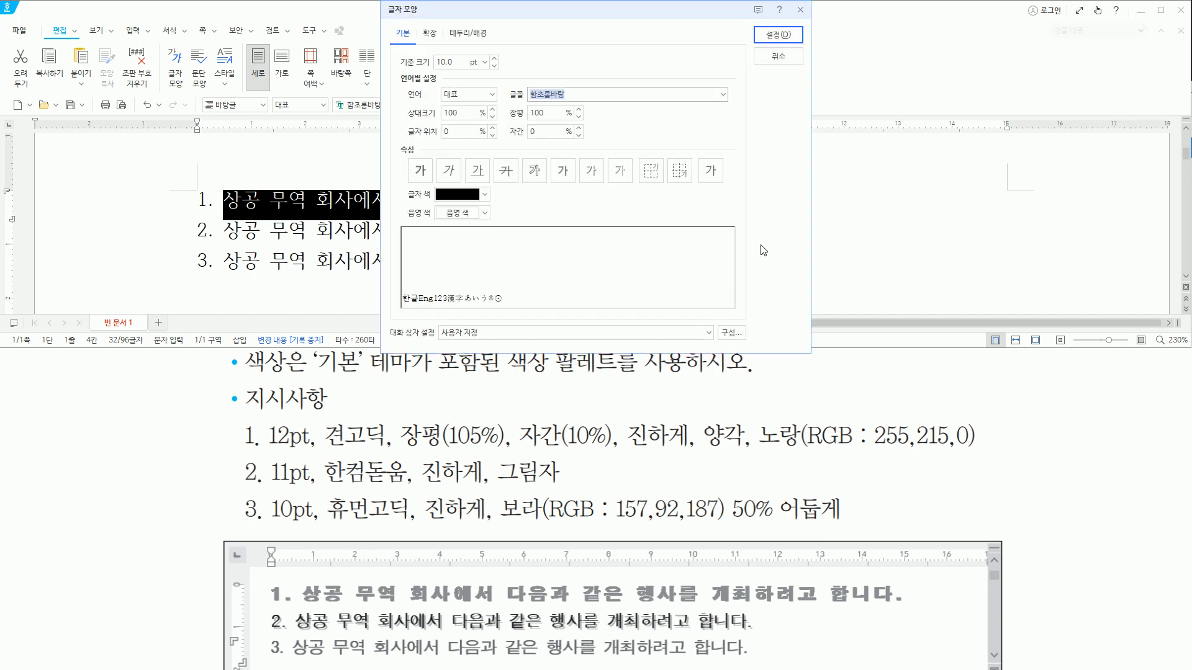
pyautogui.moveTo(267, 453); pyautogui.dragTo(981, 454)
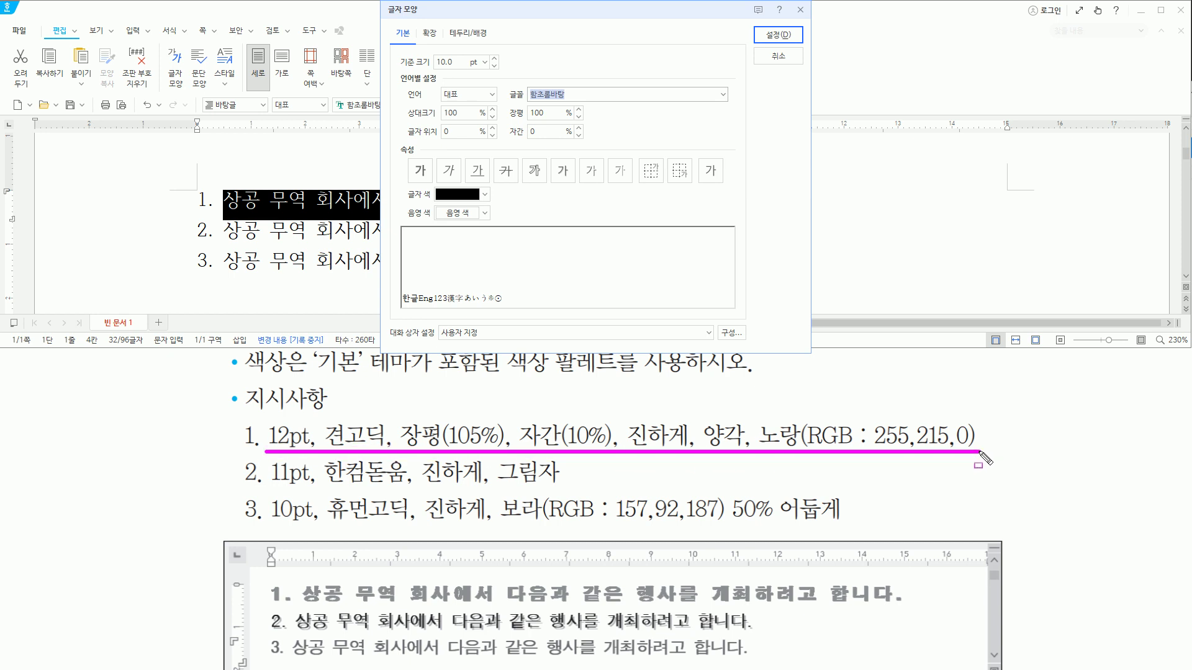
pyautogui.moveTo(525, 86); pyautogui.dragTo(584, 101)
pyautogui.moveTo(399, 53)
pyautogui.mouseDown()
pyautogui.moveTo(429, 70)
pyautogui.moveTo(503, 68)
pyautogui.moveTo(585, 141)
pyautogui.mouseUp()
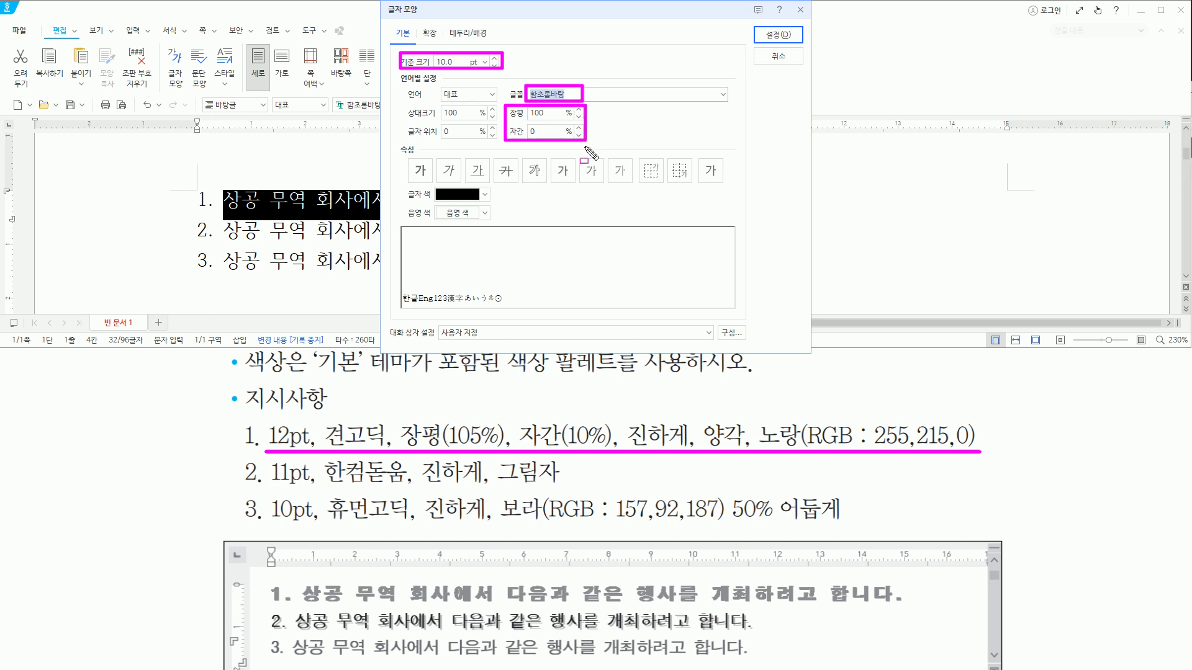
pyautogui.moveTo(406, 158); pyautogui.dragTo(432, 182)
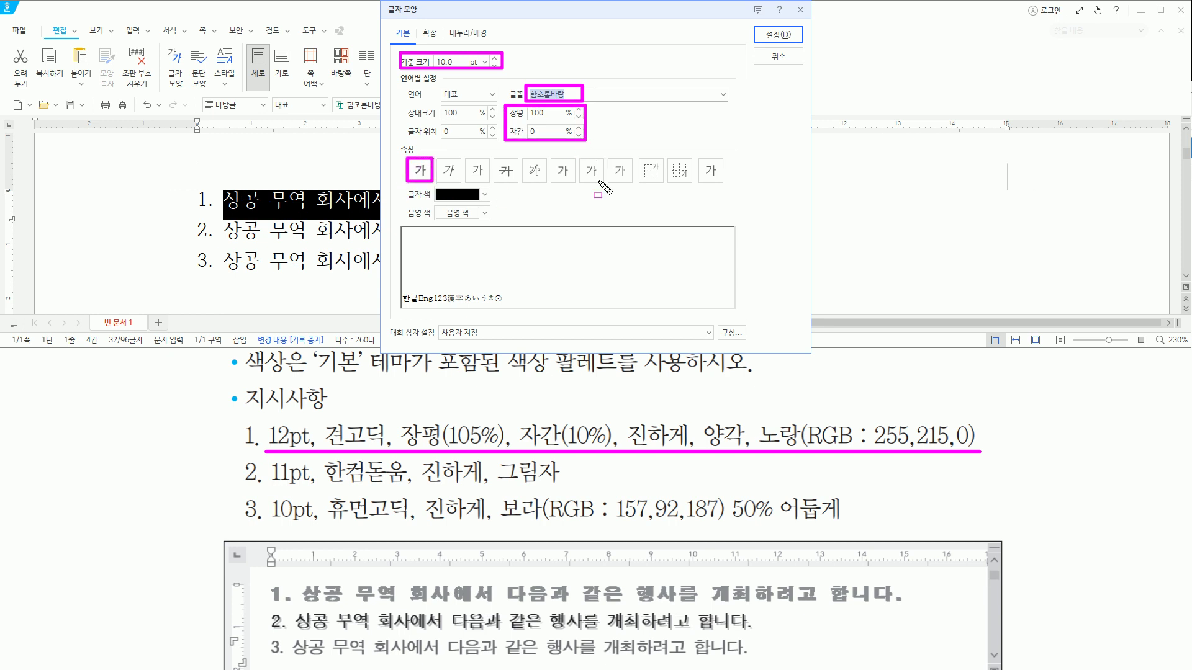
pyautogui.moveTo(579, 158); pyautogui.dragTo(603, 184)
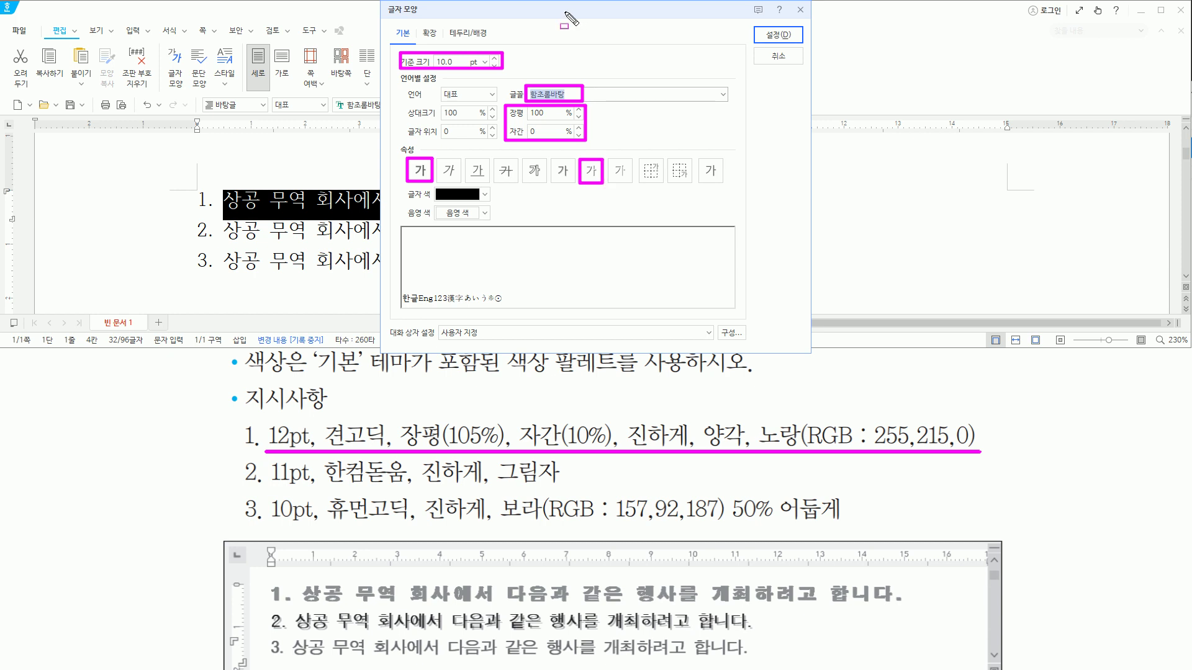
pyautogui.press('Escape')
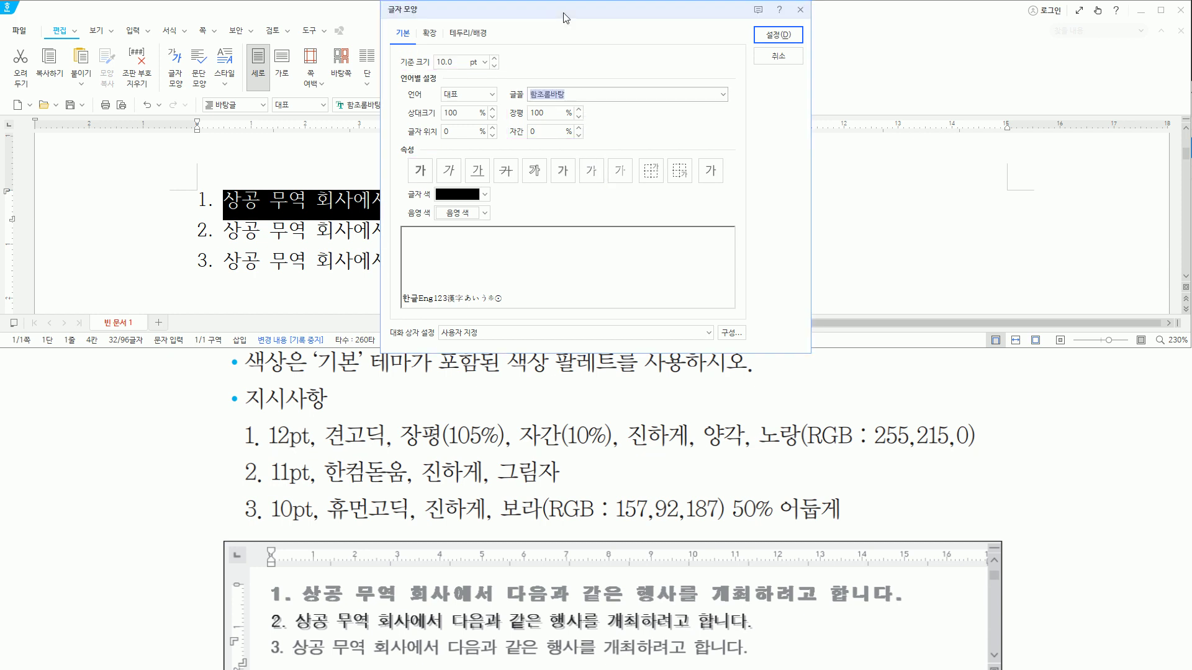
# - Set item 1's font to 견고딕 with a base size of 12 pt
pyautogui.write('견고딕')
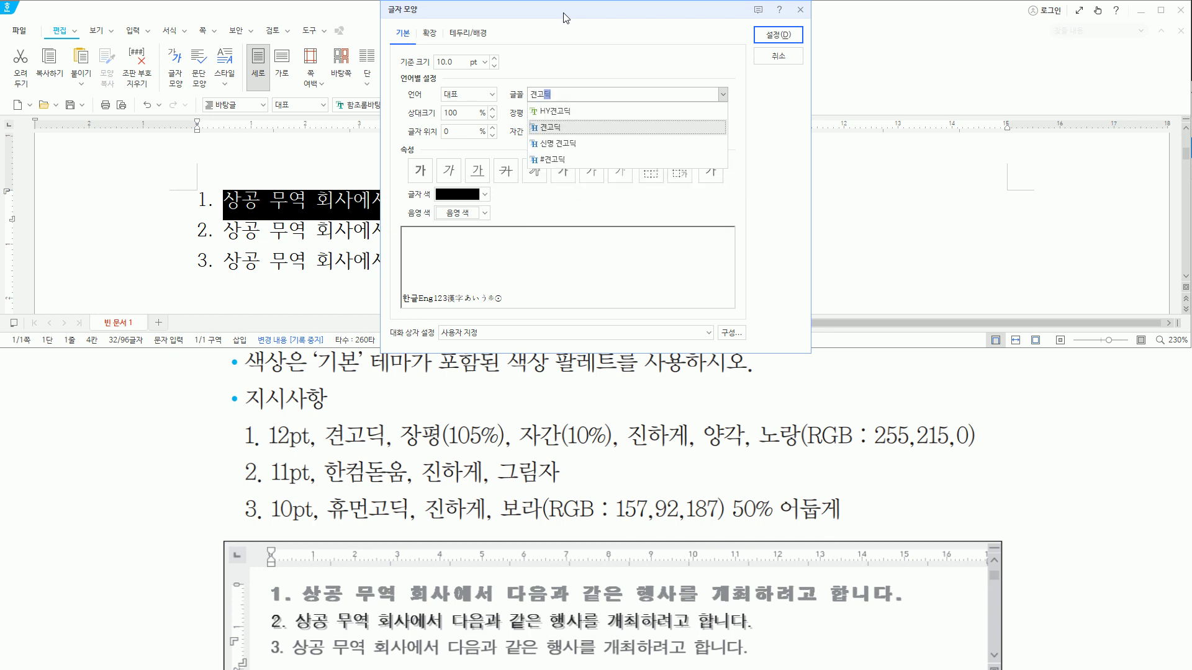
pyautogui.press('Return')
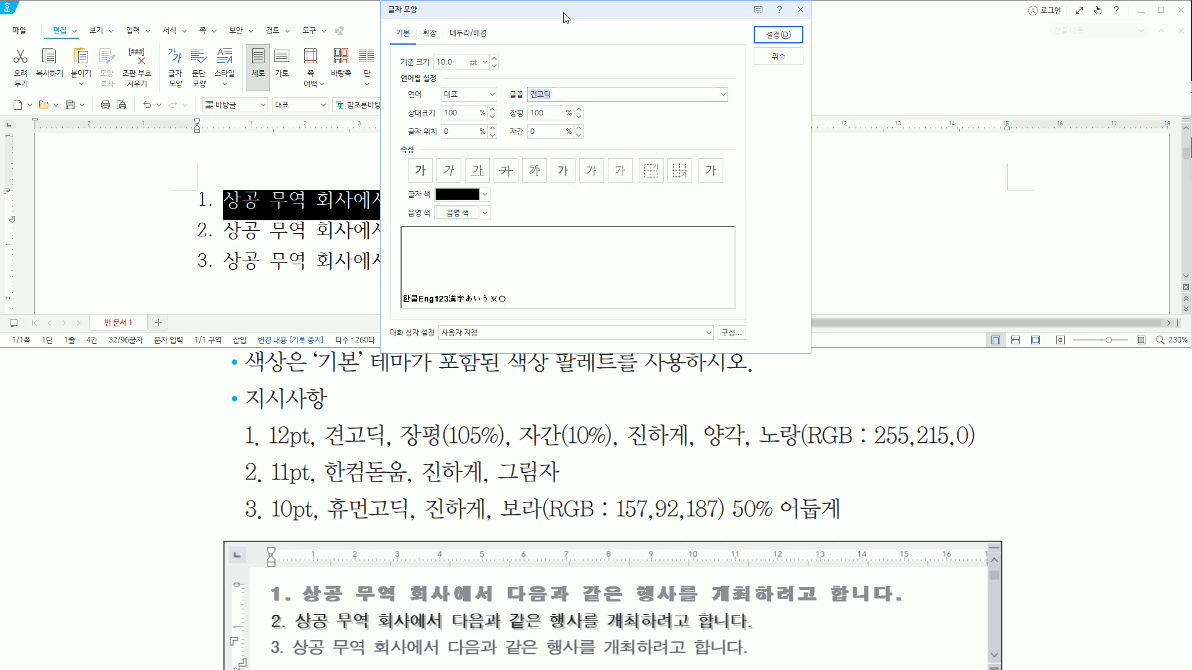
pyautogui.press('alt')
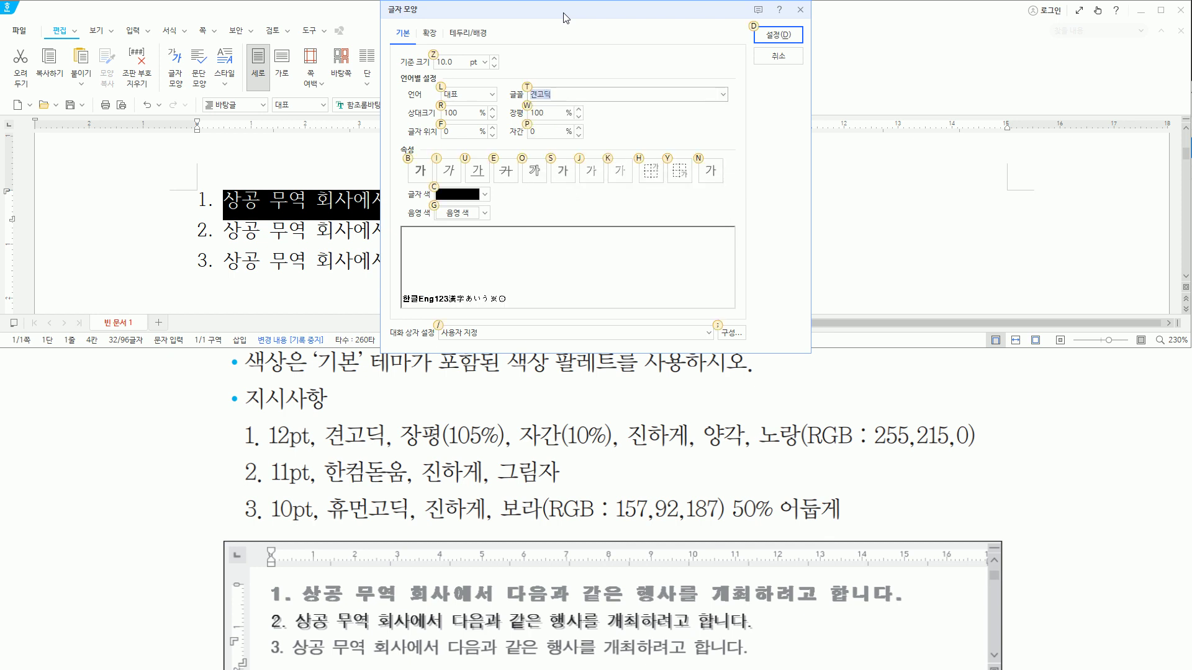
pyautogui.write('z12')
# - Set item 1's character width (장평) to 105% and spacing (자간) to 10%, with bold (진하게) and emboss (양각) turned on
pyautogui.press('alt')
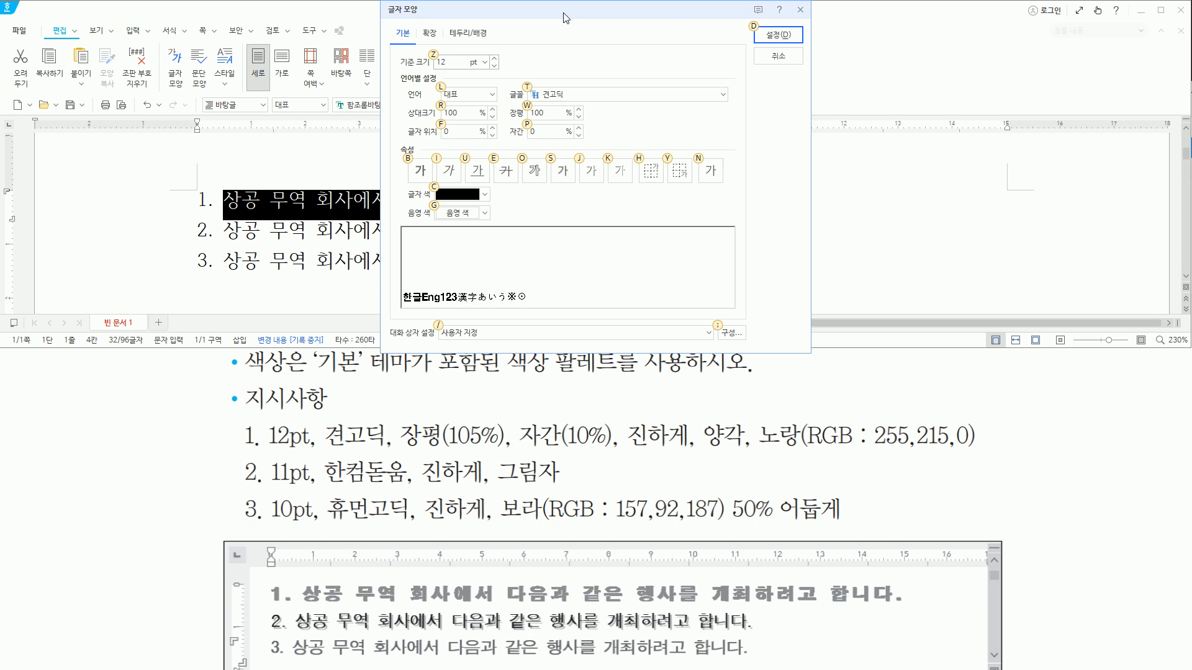
pyautogui.write('w105')
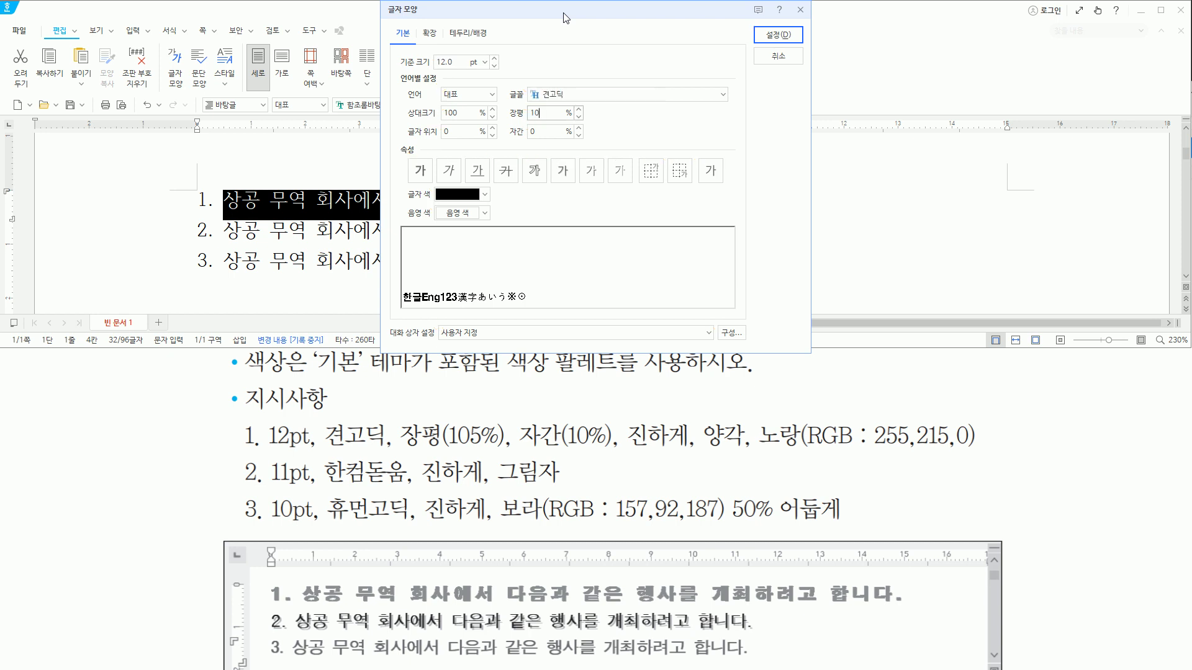
pyautogui.press('alt')
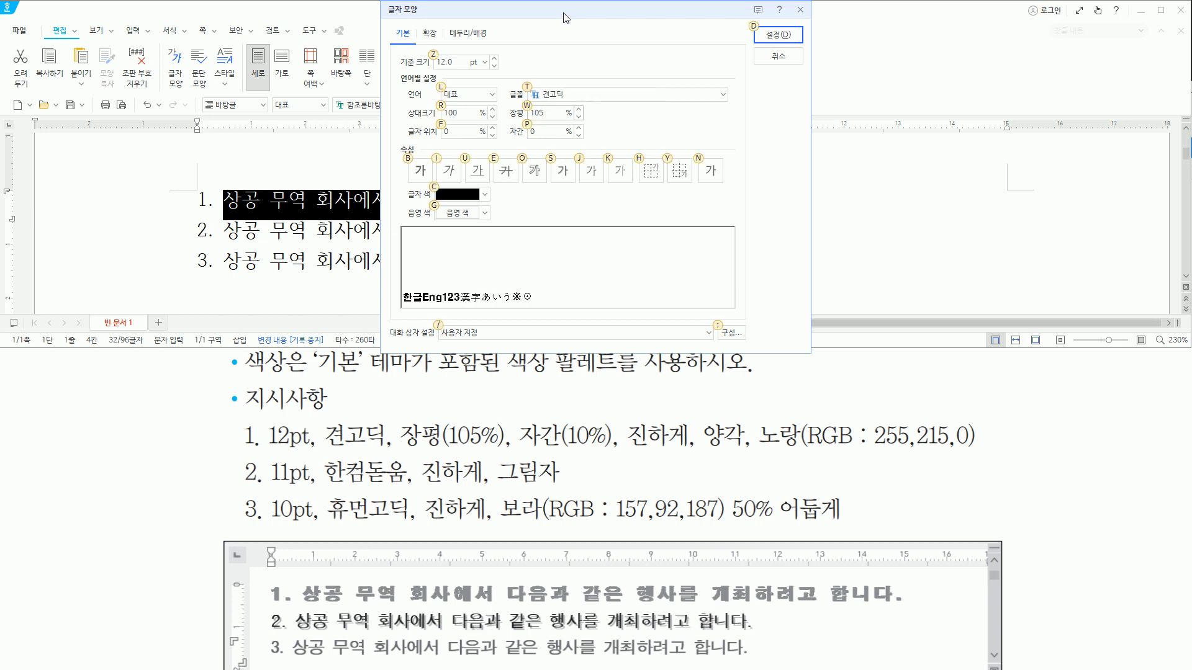
pyautogui.hotkey('alt', 'p')
pyautogui.write('10')
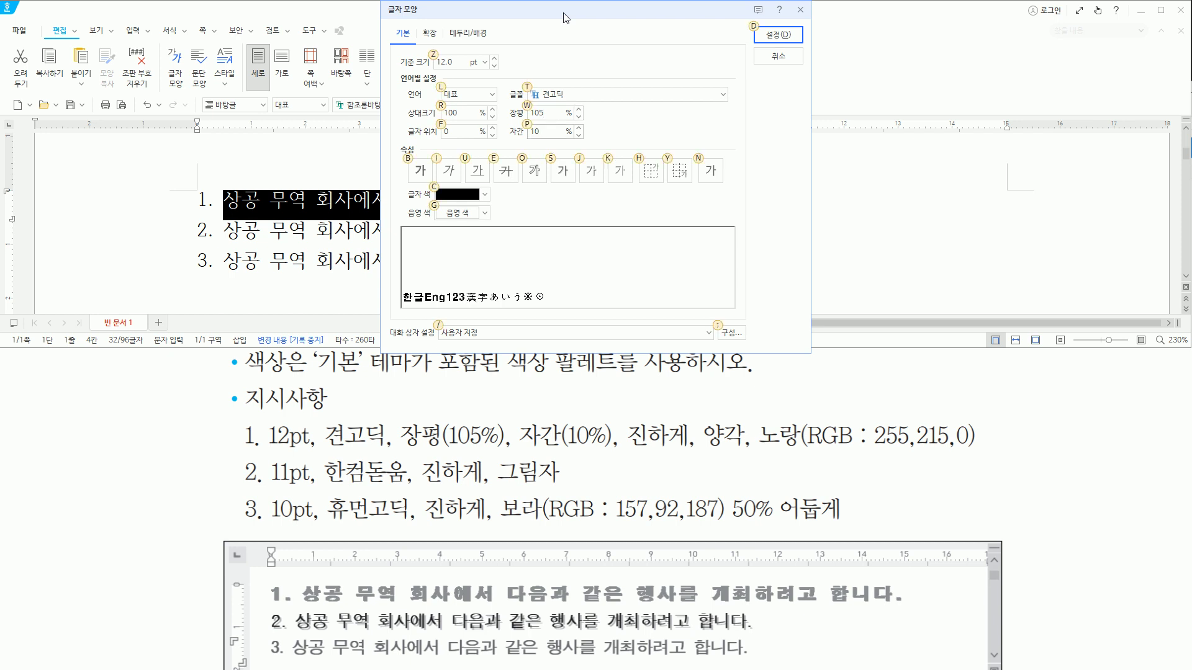
pyautogui.hotkey('alt', 'b')
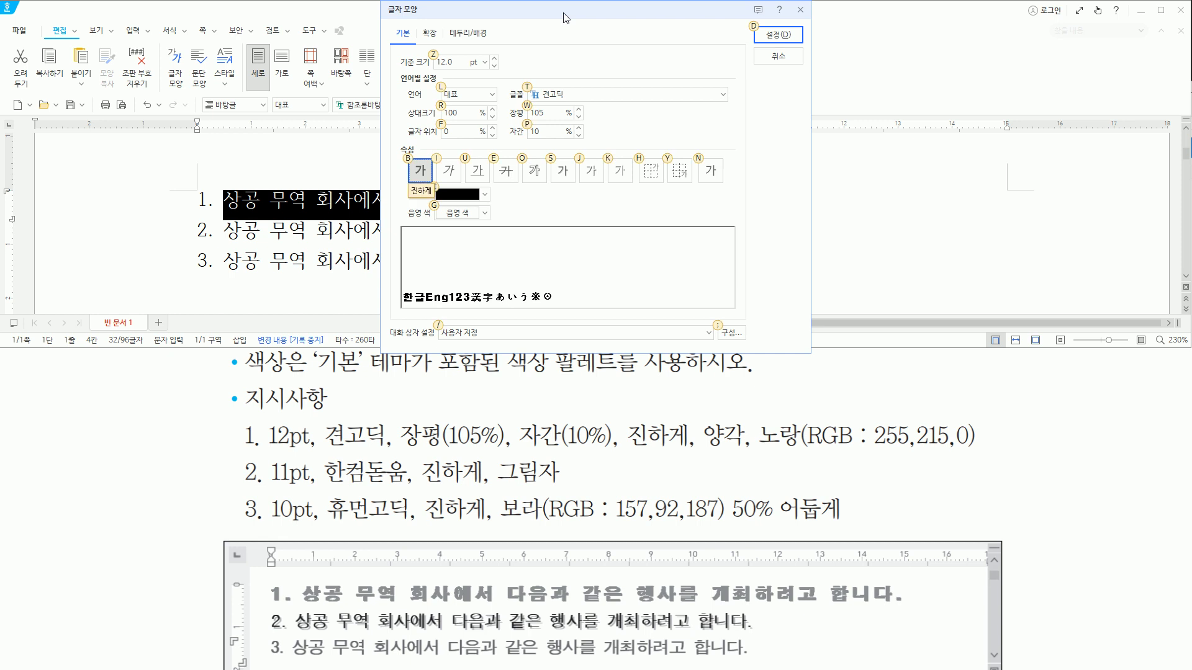
pyautogui.hotkey('alt', 'j')
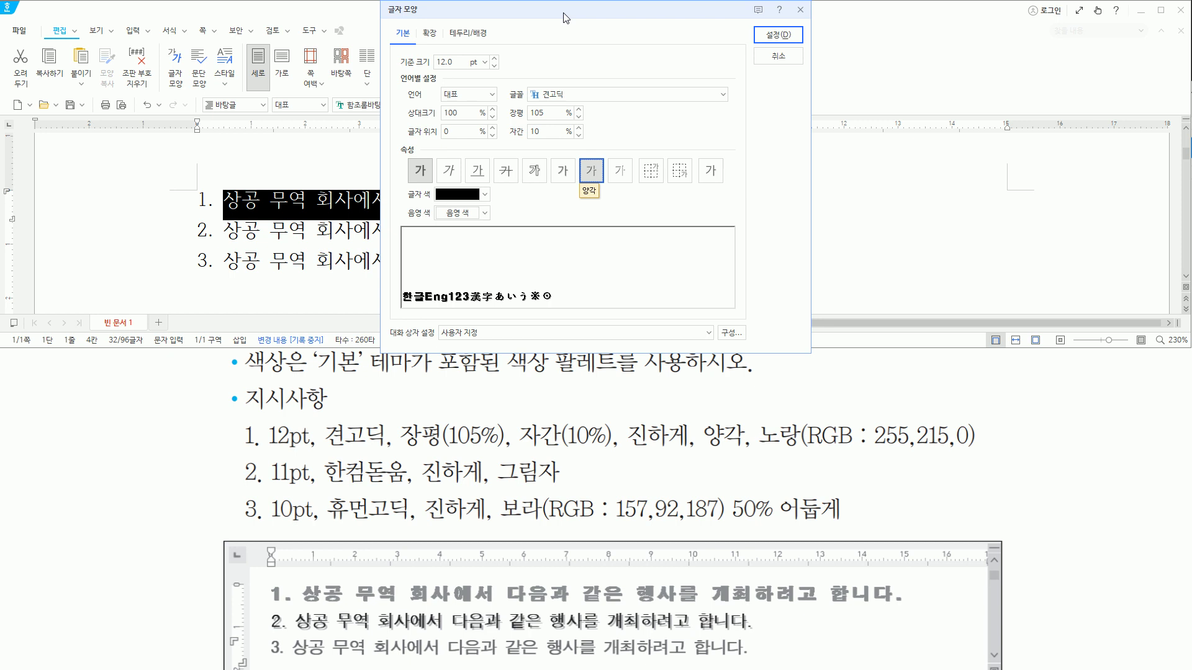
# - Switch the colour palette to the 기본 theme, set item 1's font colour to 노랑 (RGB: 255,215,0) and apply the character formatting
pyautogui.click(486, 196)
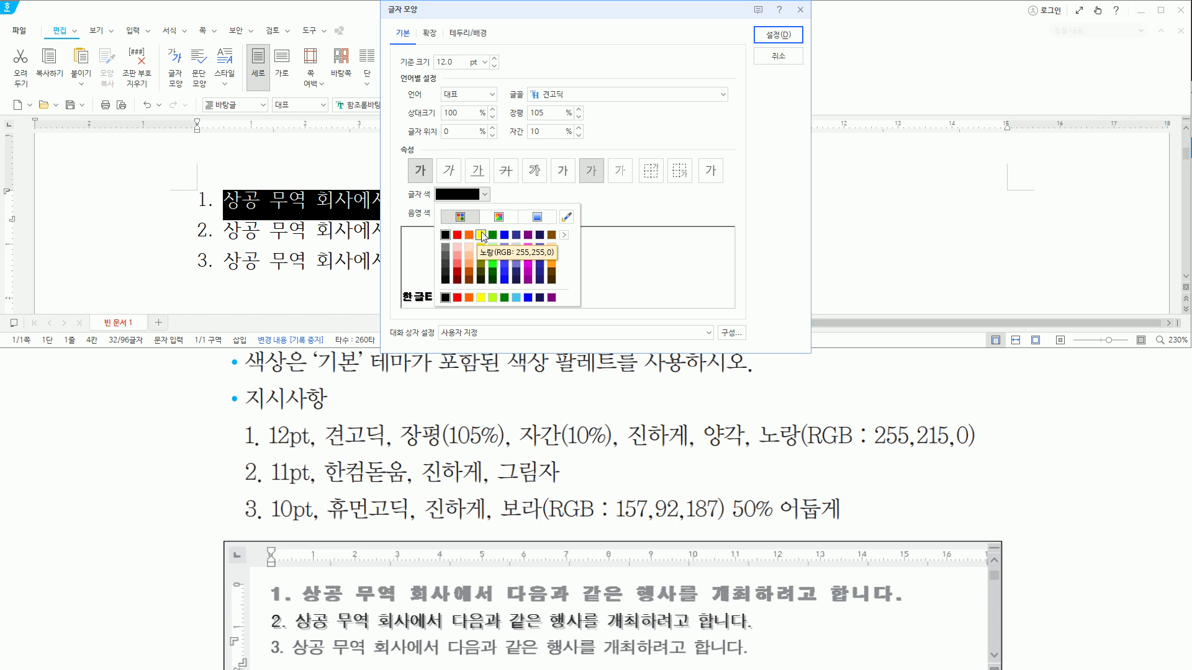
pyautogui.click(564, 235)
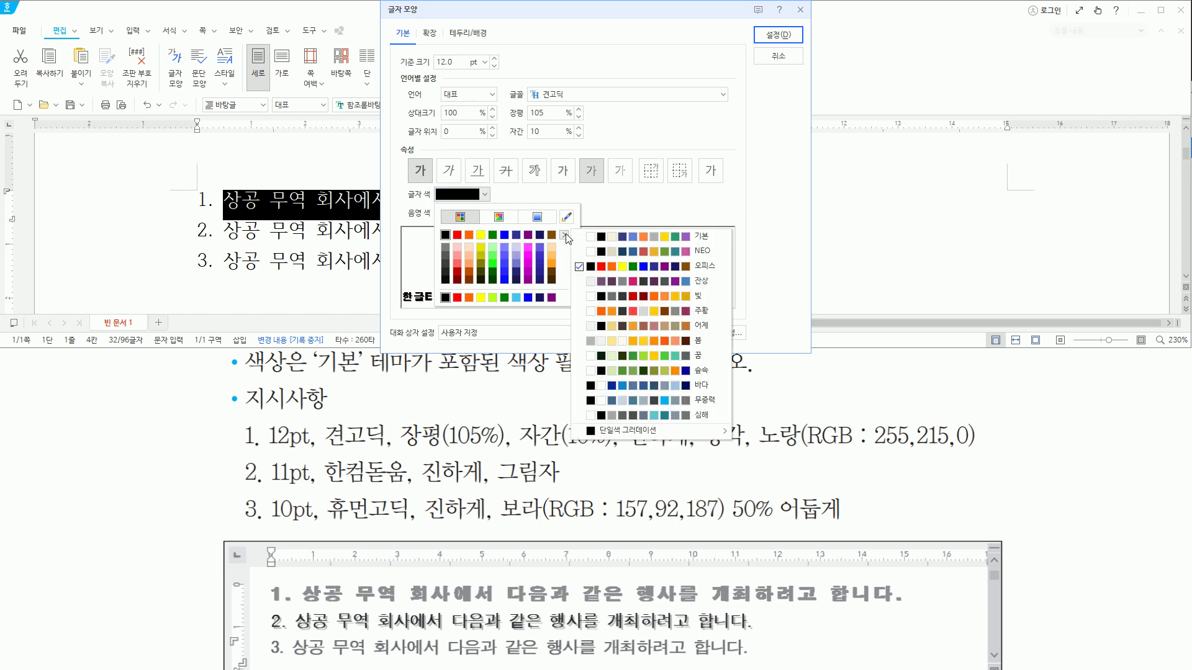
pyautogui.click(603, 239)
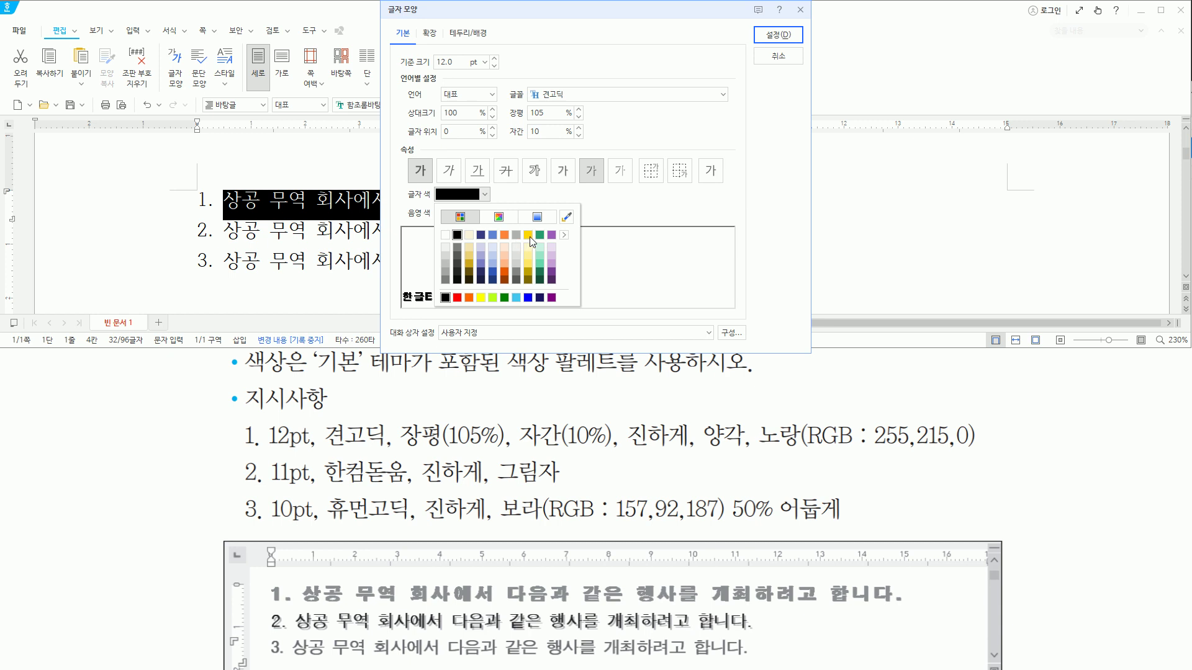
pyautogui.click(604, 214)
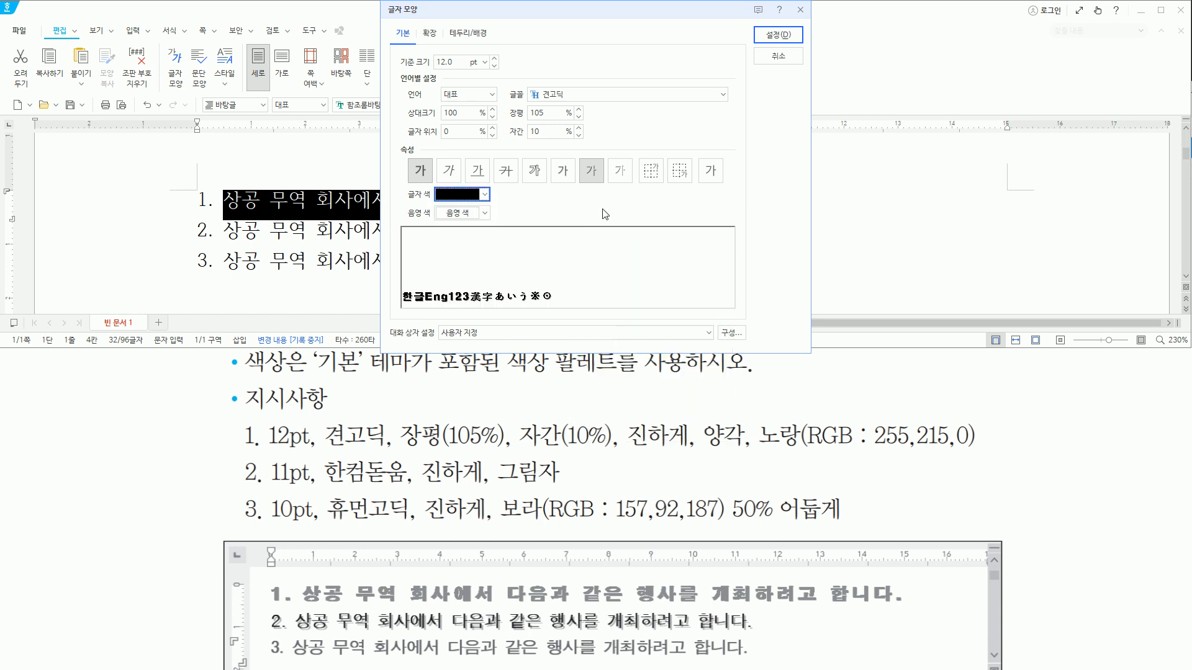
pyautogui.click(484, 195)
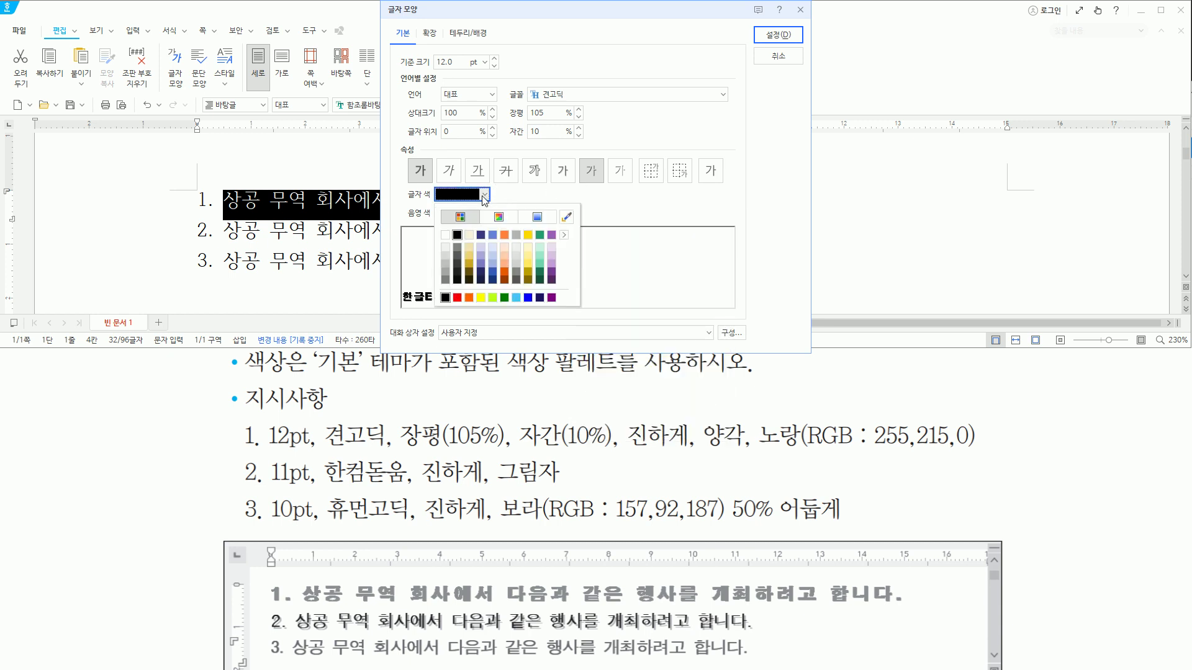
pyautogui.click(528, 235)
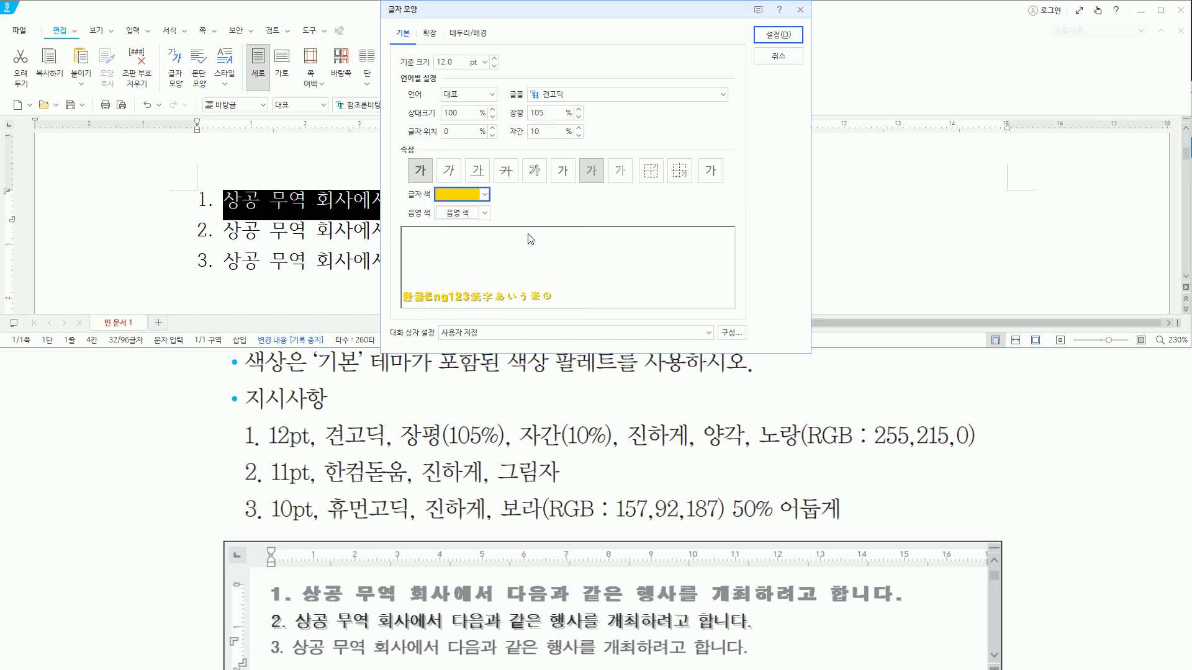
pyautogui.click(782, 36)
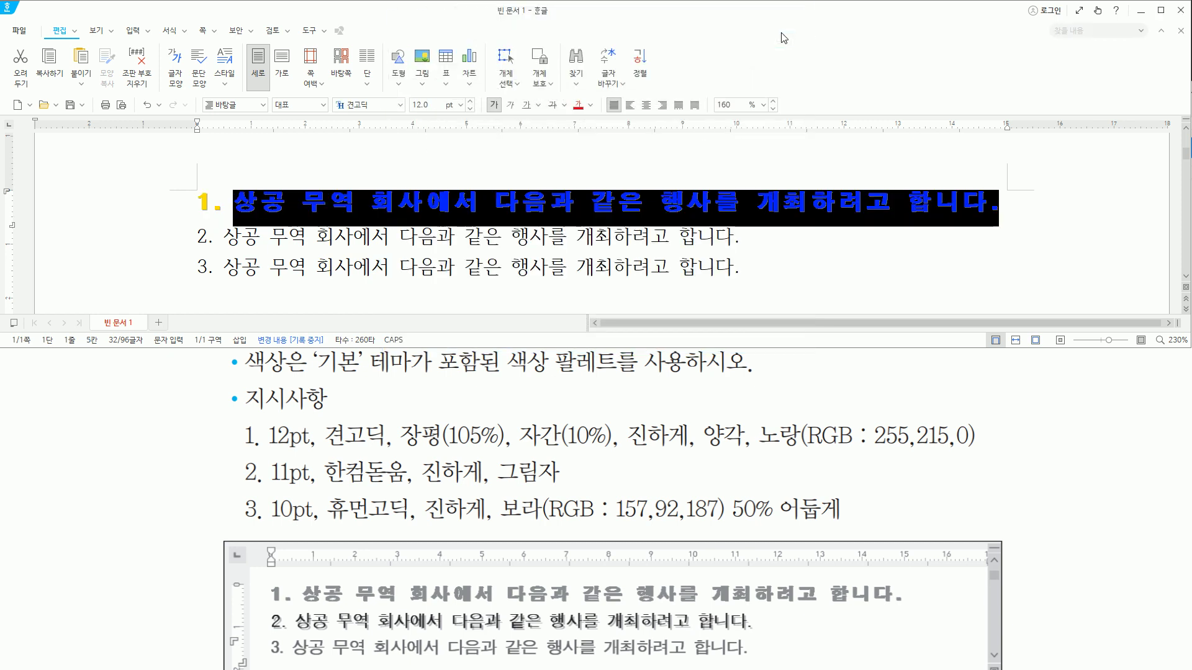
# - Select item 2's whole sentence and open its character formatting (글자 모양)
pyautogui.press('Down')
pyautogui.press('End')
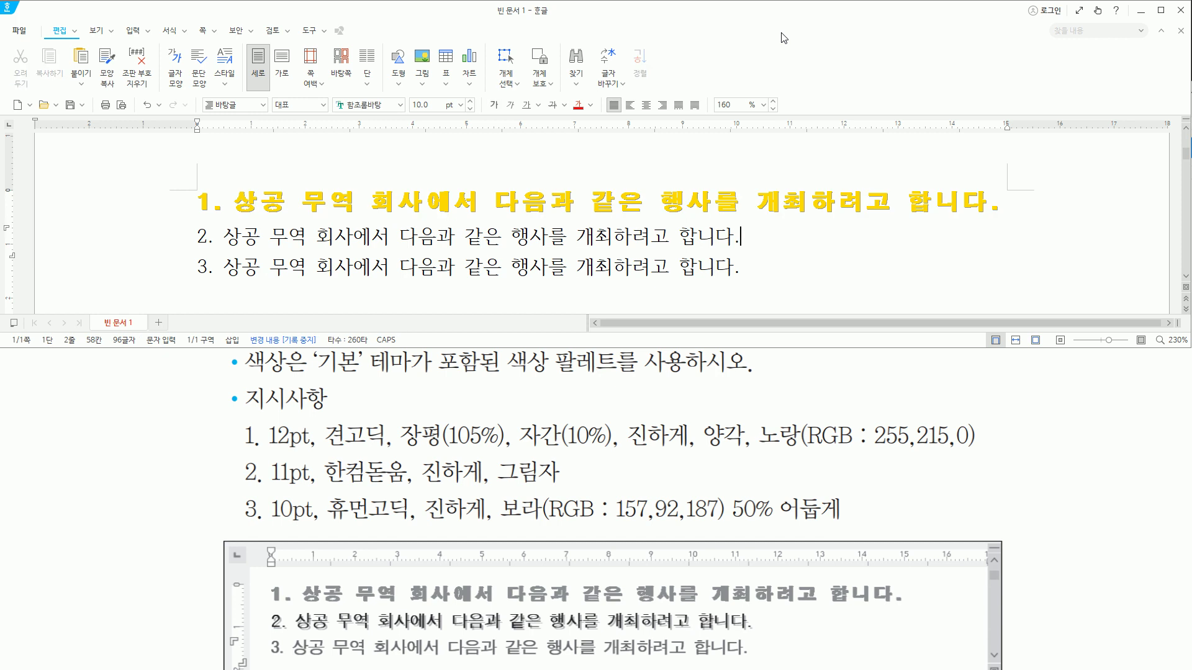
pyautogui.hotkey('shift', 'Home')
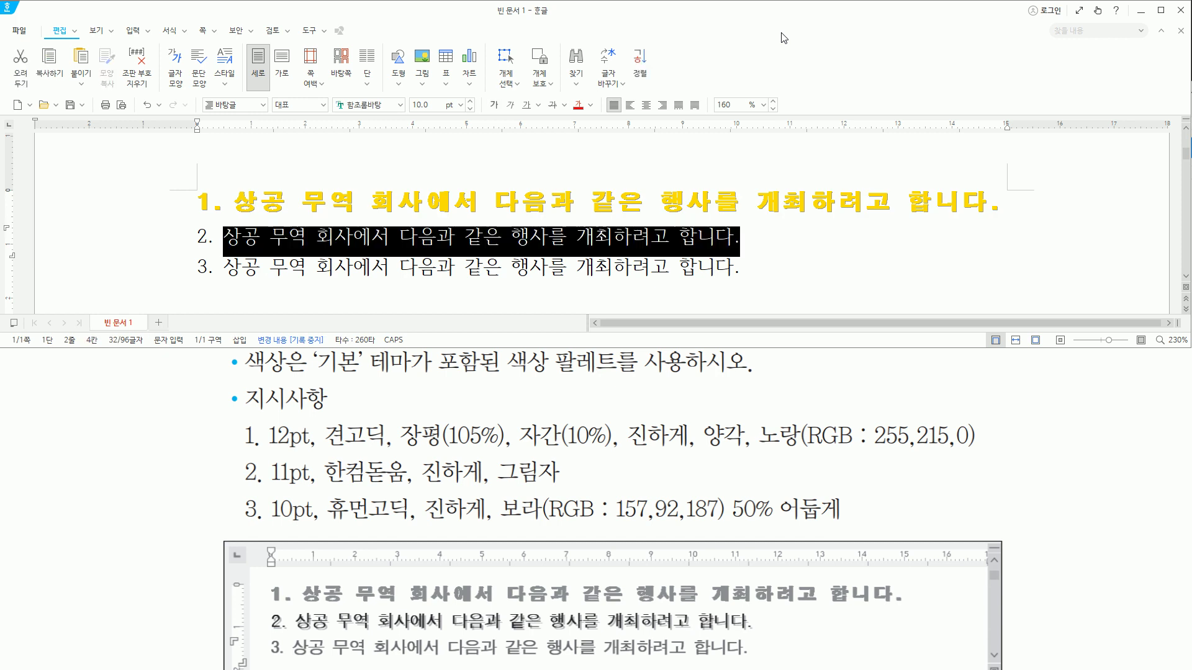
pyautogui.press('End')
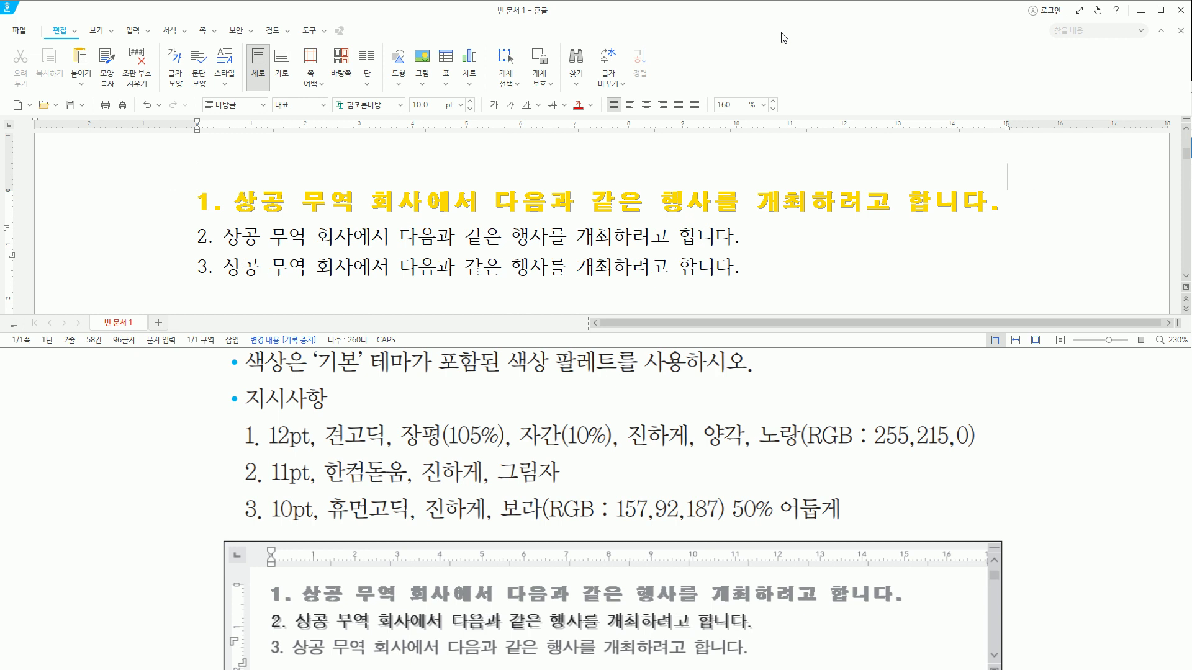
pyautogui.hotkey('shift', 'Home')
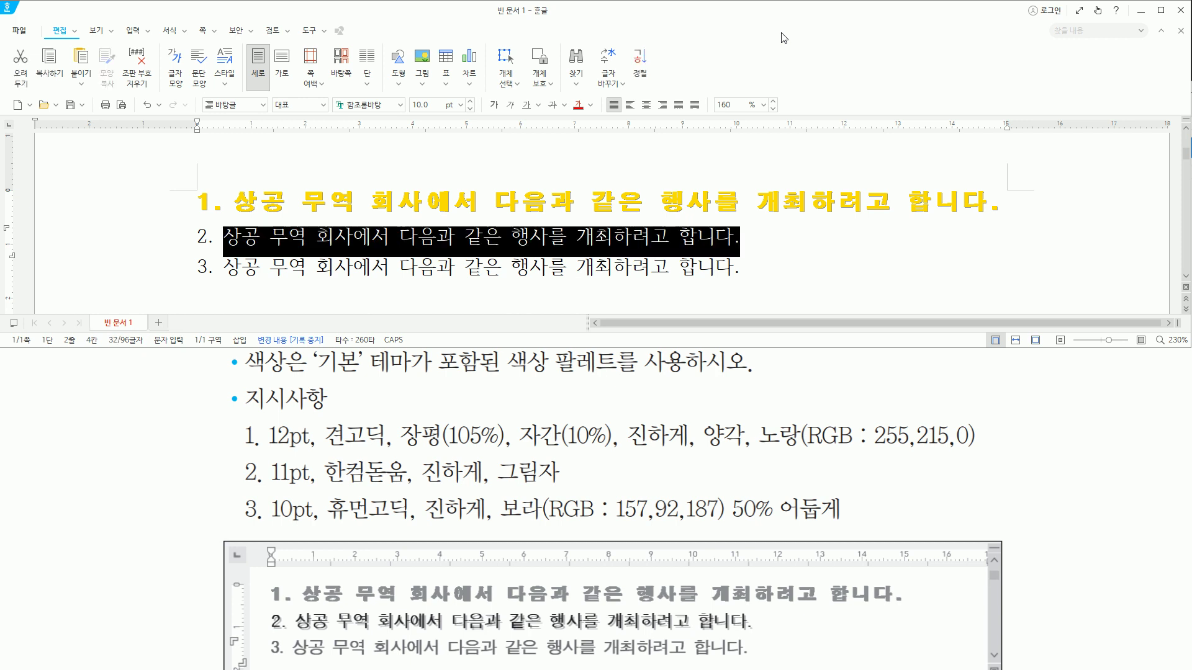
pyautogui.hotkey('alt', 'l')
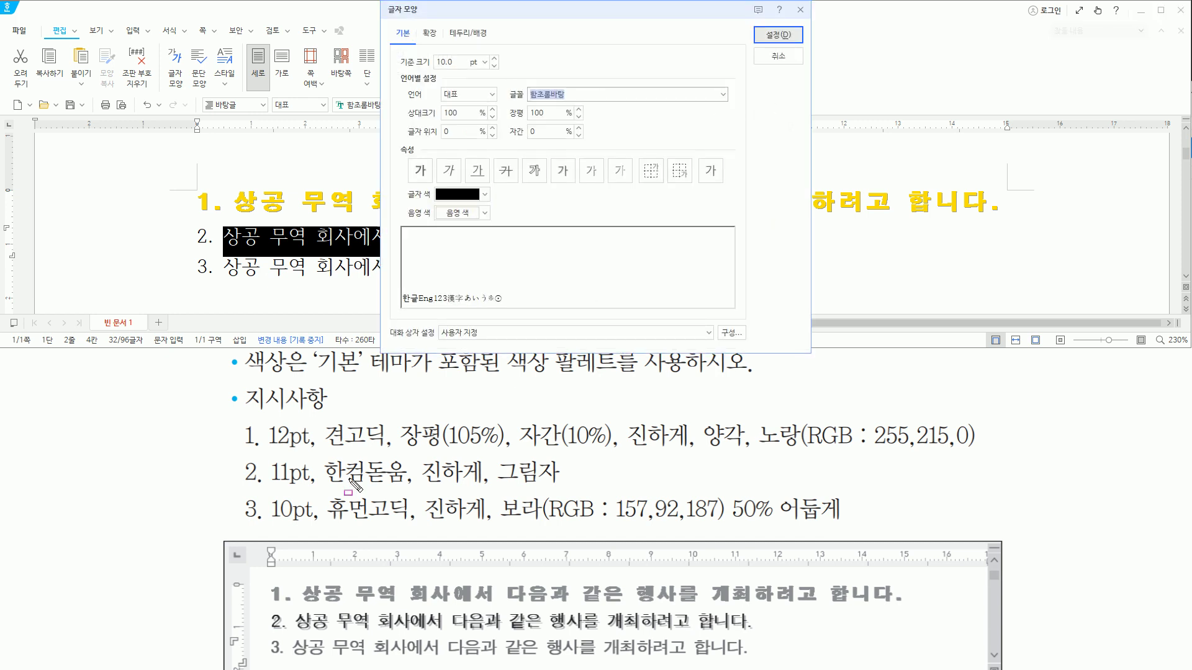
pyautogui.moveTo(268, 490); pyautogui.dragTo(567, 489)
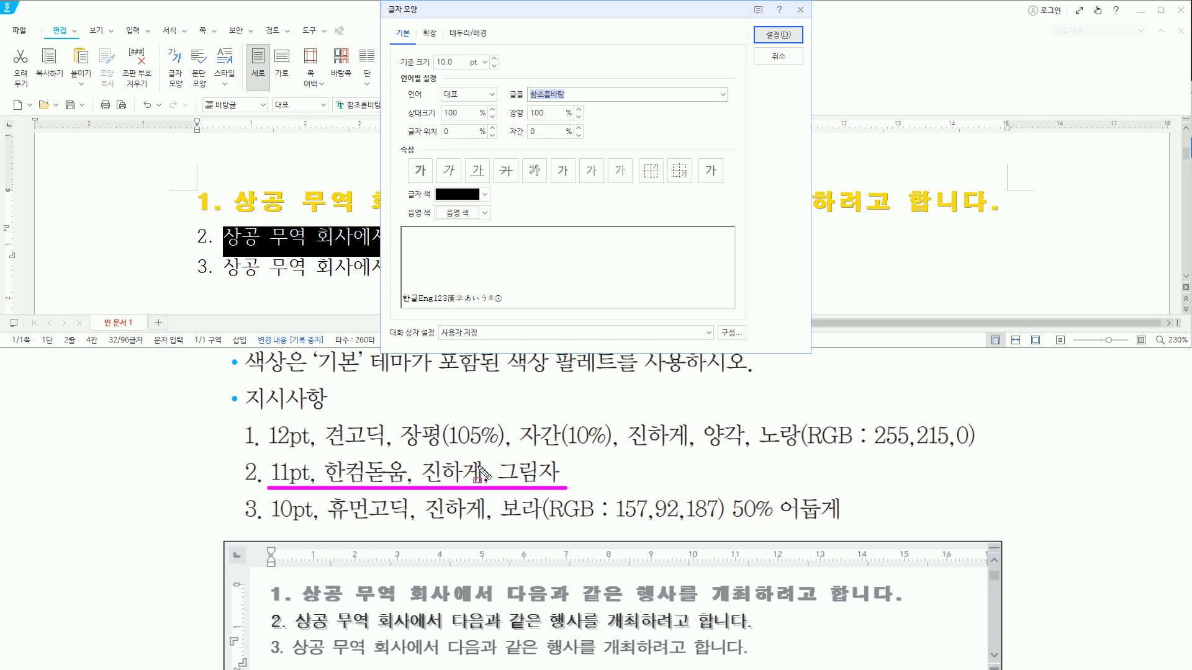
pyautogui.moveTo(509, 87); pyautogui.dragTo(576, 99)
pyautogui.moveTo(422, 55)
pyautogui.mouseDown()
pyautogui.moveTo(428, 68)
pyautogui.moveTo(495, 62)
pyautogui.mouseUp()
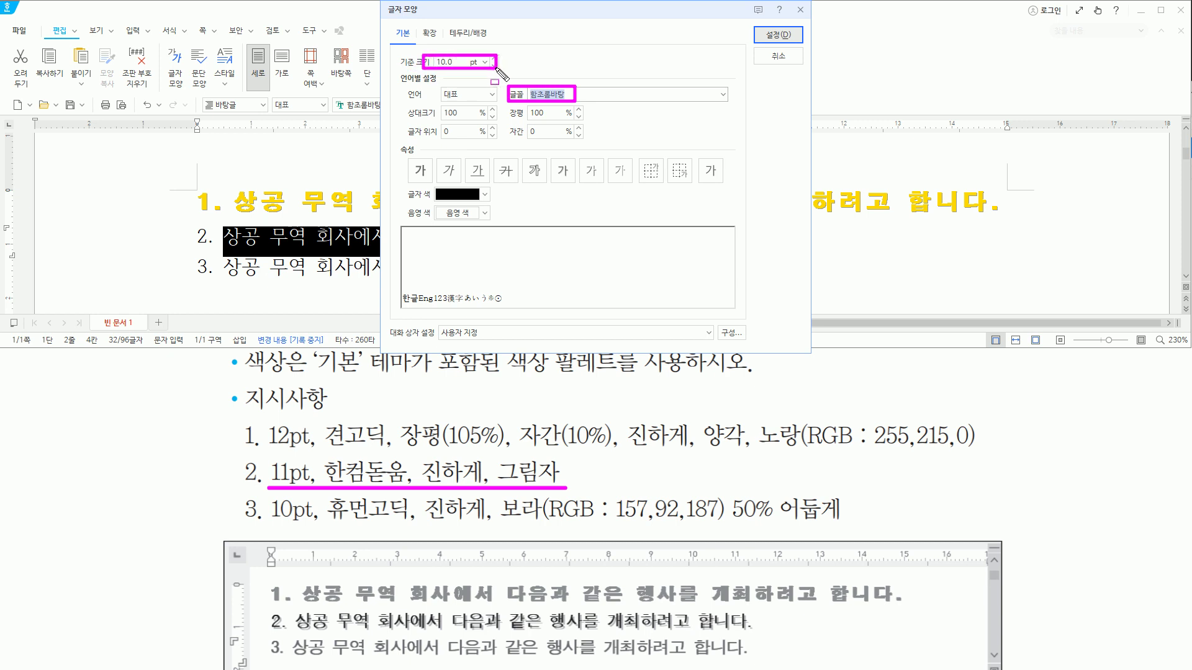
pyautogui.moveTo(408, 159); pyautogui.dragTo(431, 182)
pyautogui.moveTo(551, 161); pyautogui.dragTo(572, 182)
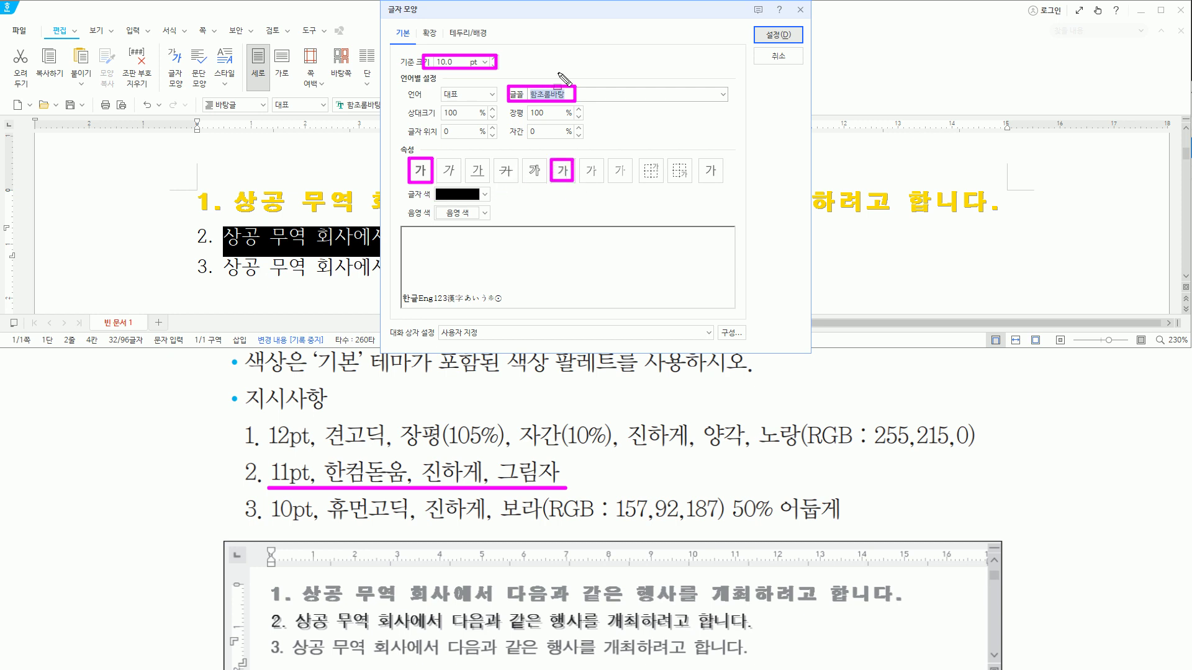
pyautogui.press('Escape')
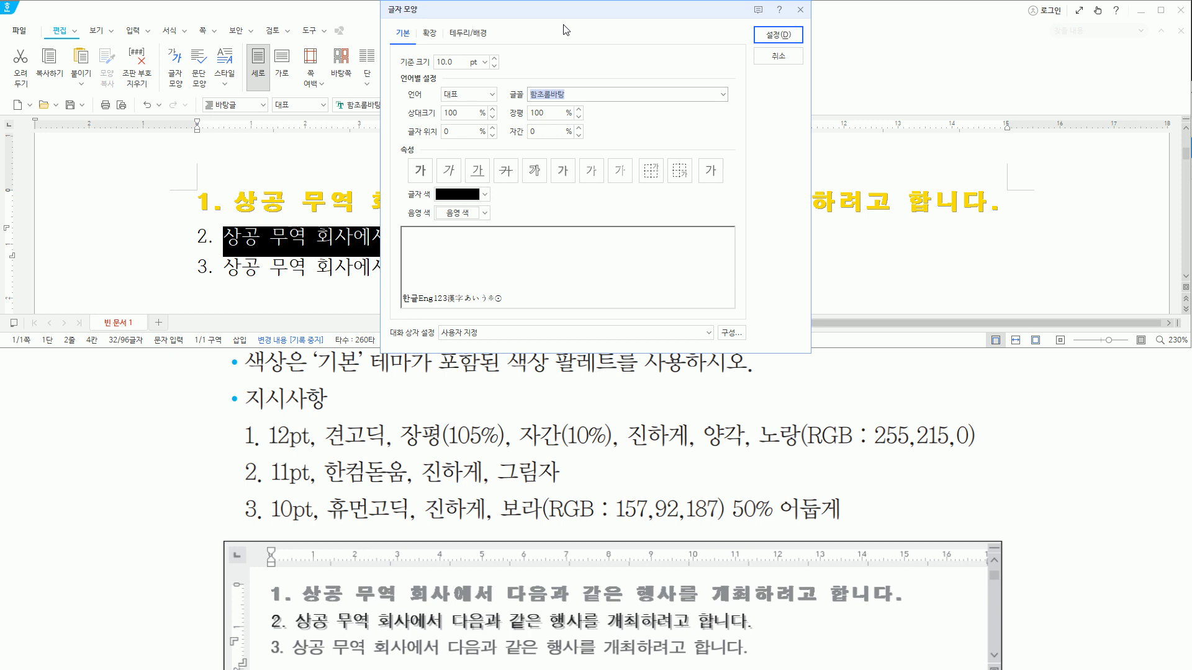
# - Set item 2's font to 한컴돋움 with a base size of 11 pt
pyautogui.write('한컴돋움')
pyautogui.press('Return')
pyautogui.press('alt')
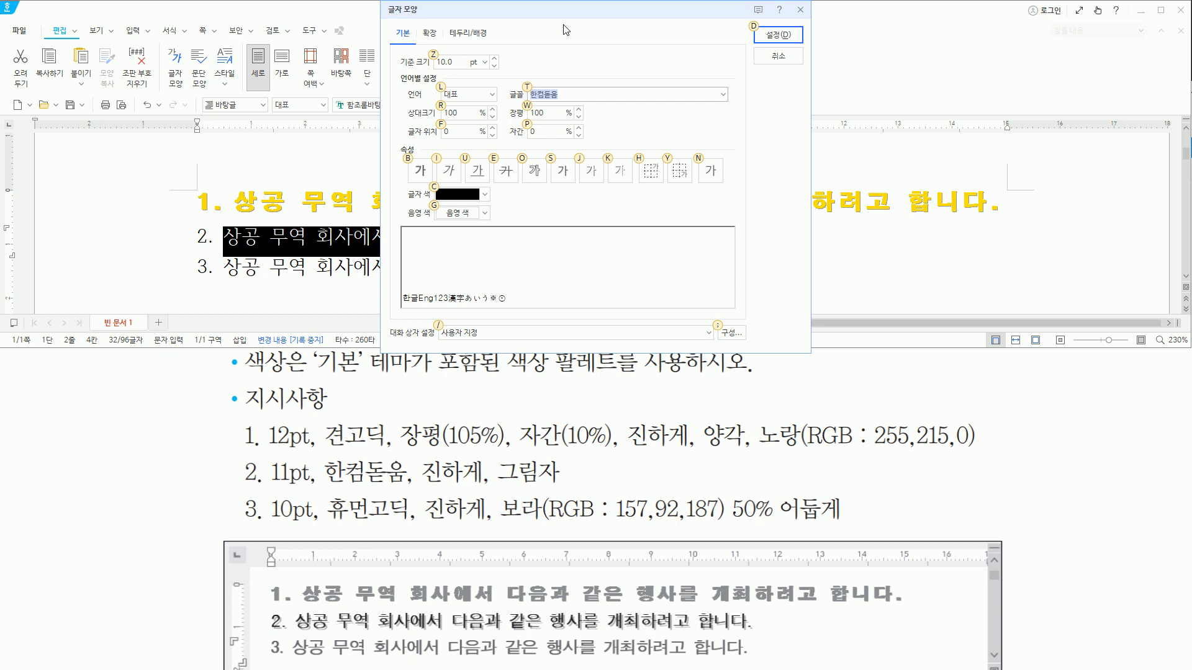
pyautogui.write('z')
pyautogui.write('11')
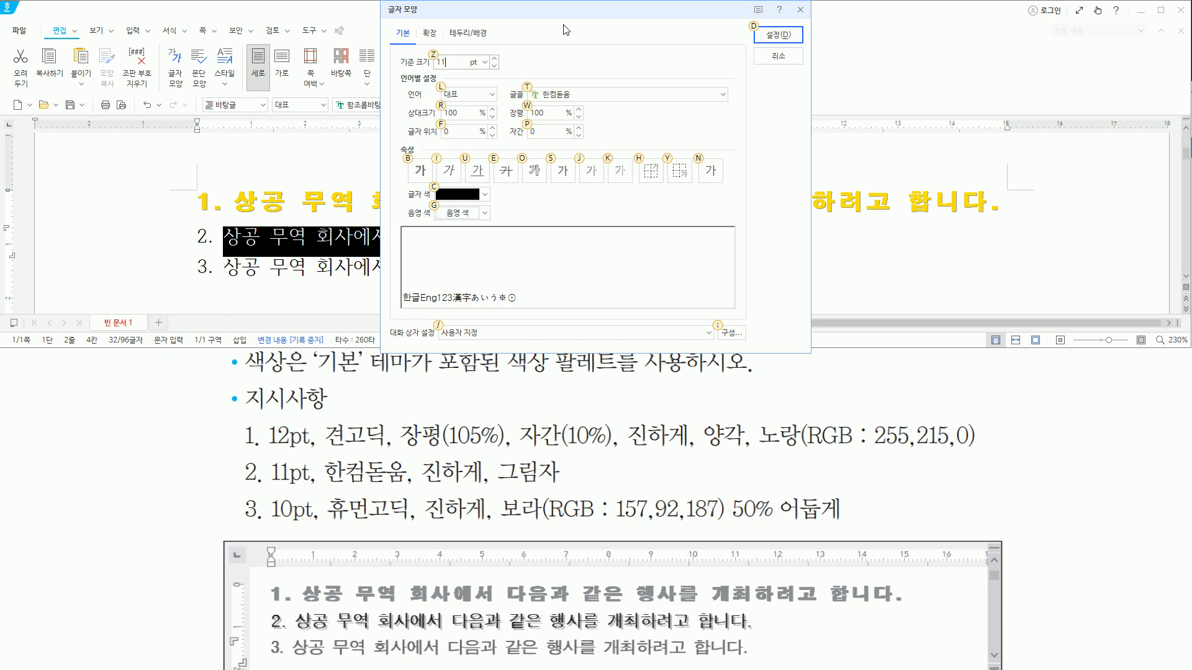
# - Turn on bold (진하게) and shadow (그림자) for item 2's sentence and apply the character formatting
pyautogui.write('b')
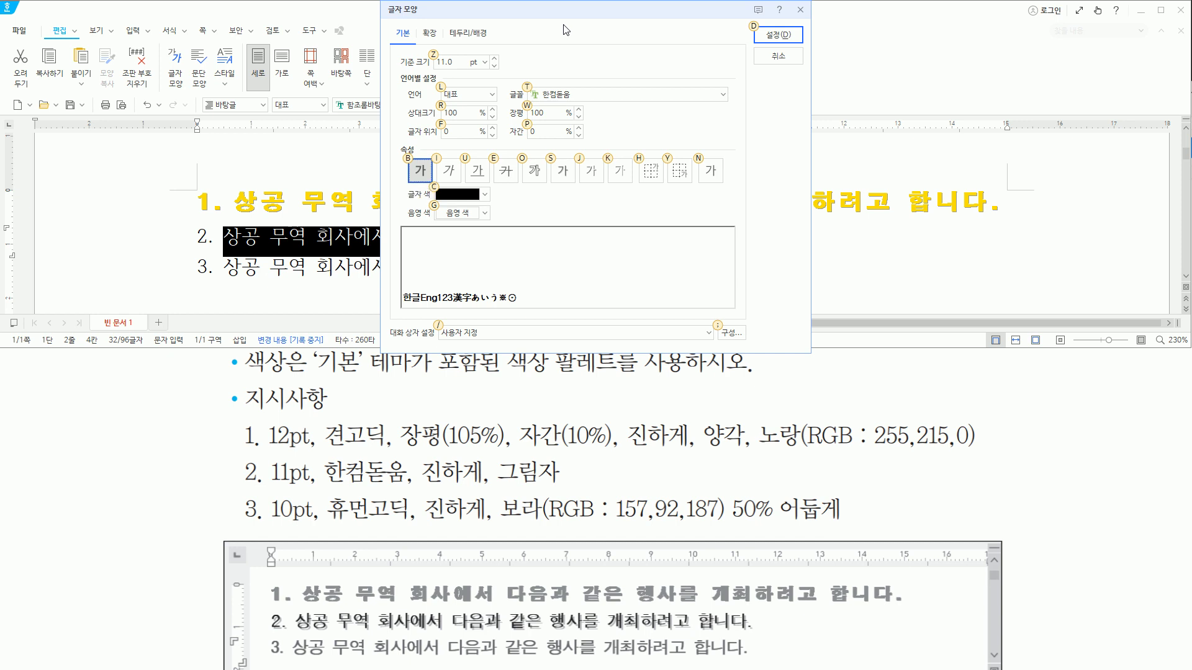
pyautogui.write('s')
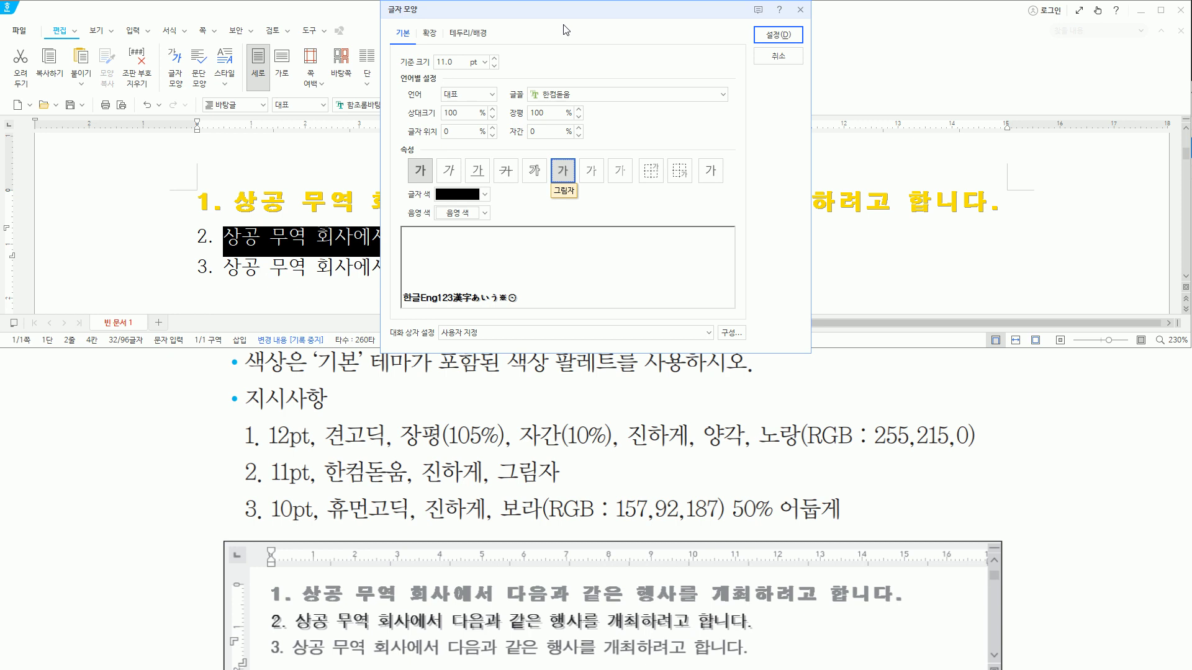
pyautogui.press('Return')
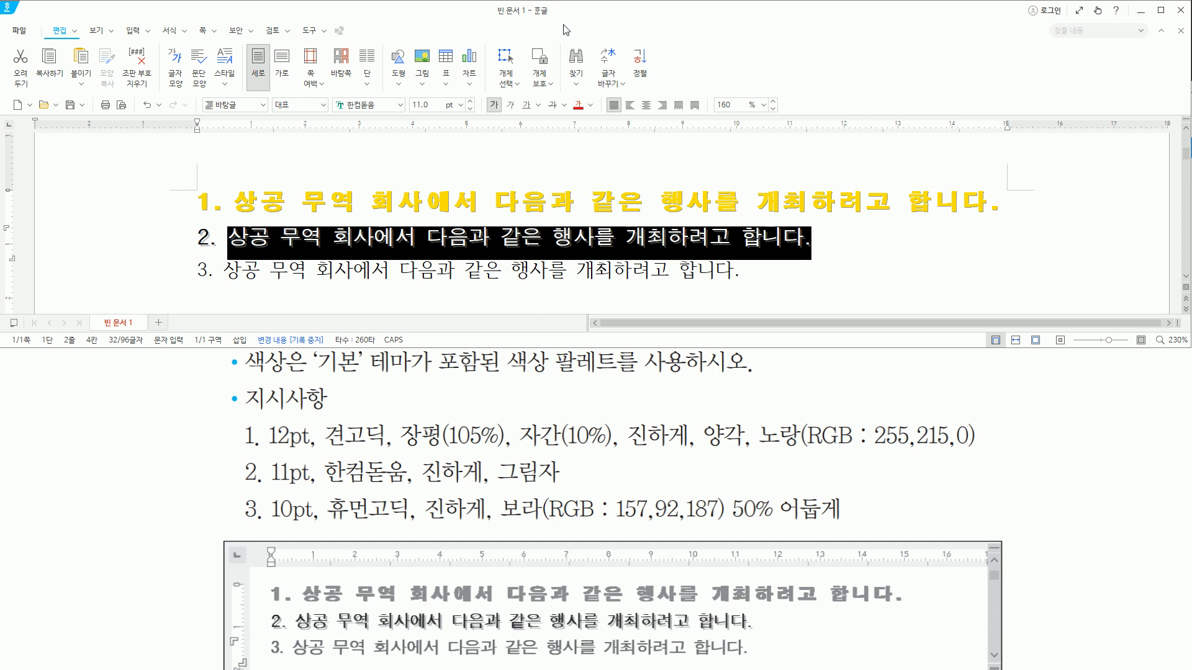
# - Select item 3's whole sentence and open its character formatting (글자 모양)
pyautogui.press('Down')
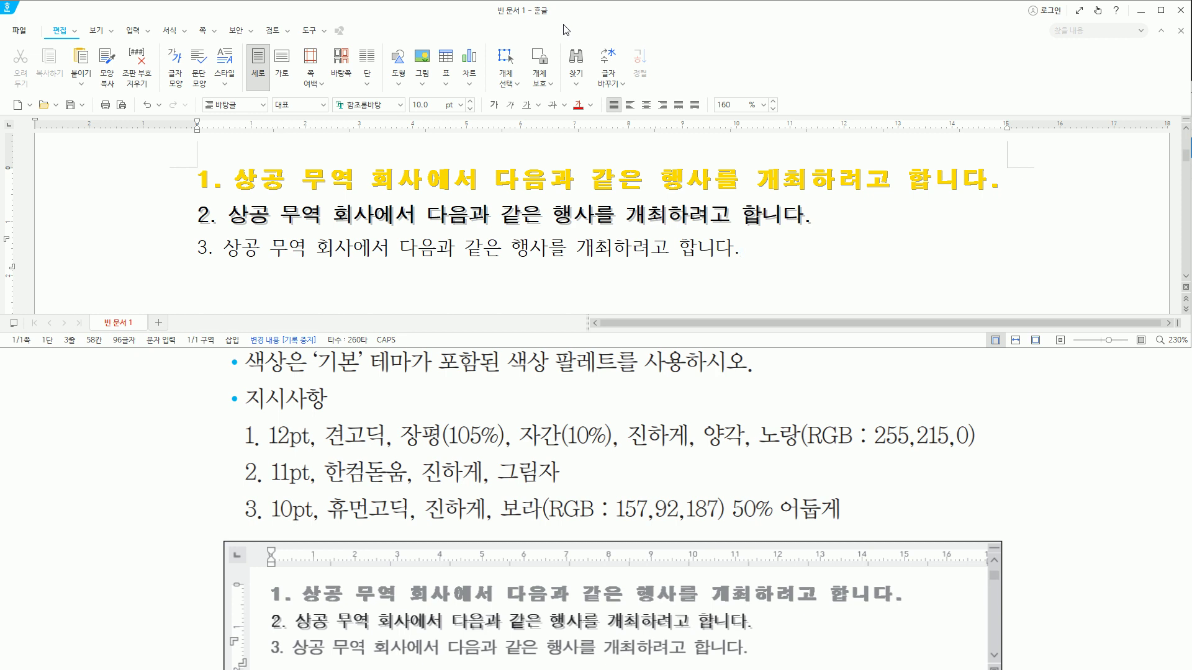
pyautogui.hotkey('shift', 'Home')
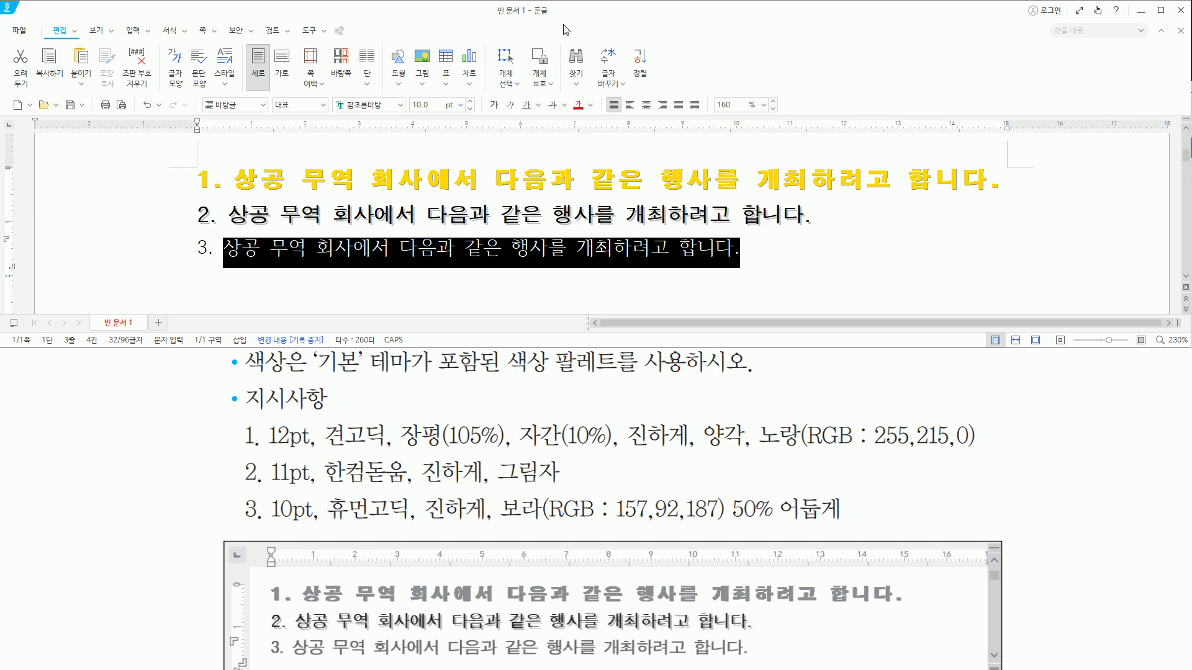
pyautogui.hotkey('alt', 'l')
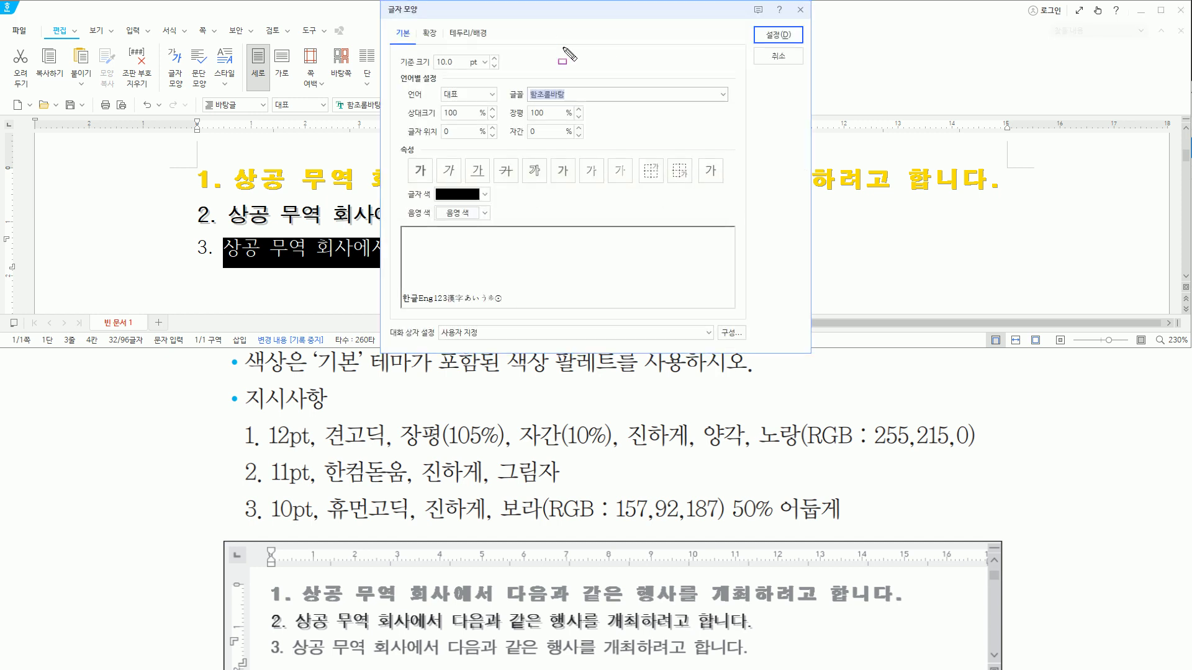
pyautogui.moveTo(283, 523); pyautogui.dragTo(312, 523)
pyautogui.moveTo(445, 66); pyautogui.dragTo(457, 73)
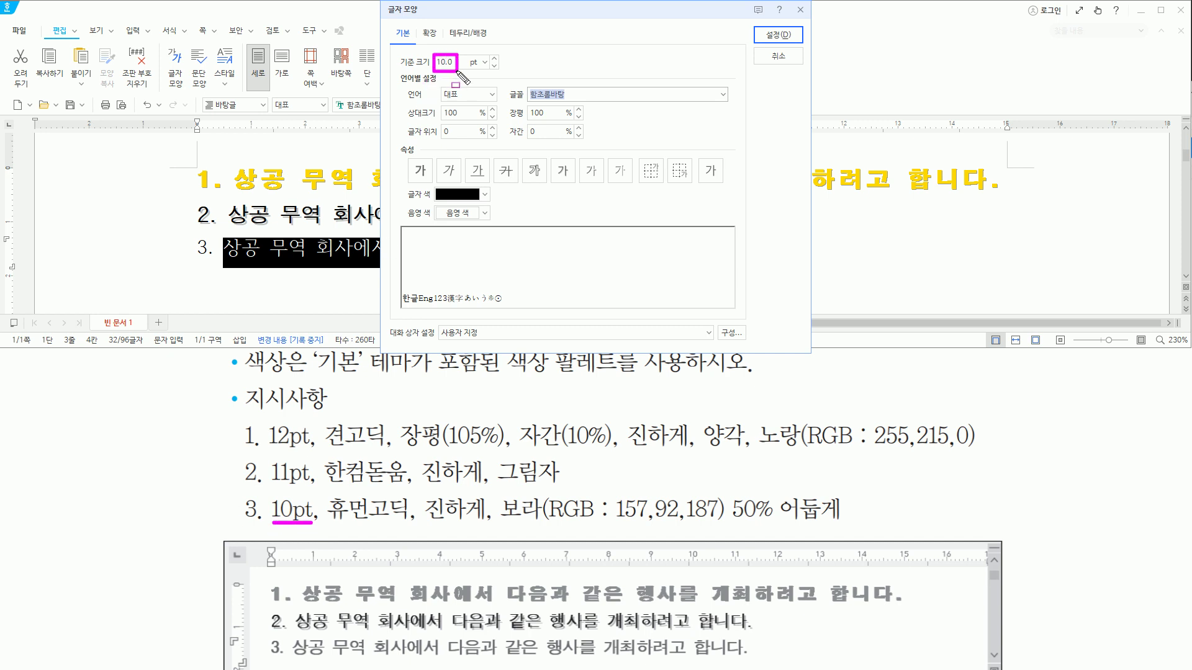
pyautogui.moveTo(270, 511); pyautogui.dragTo(857, 525)
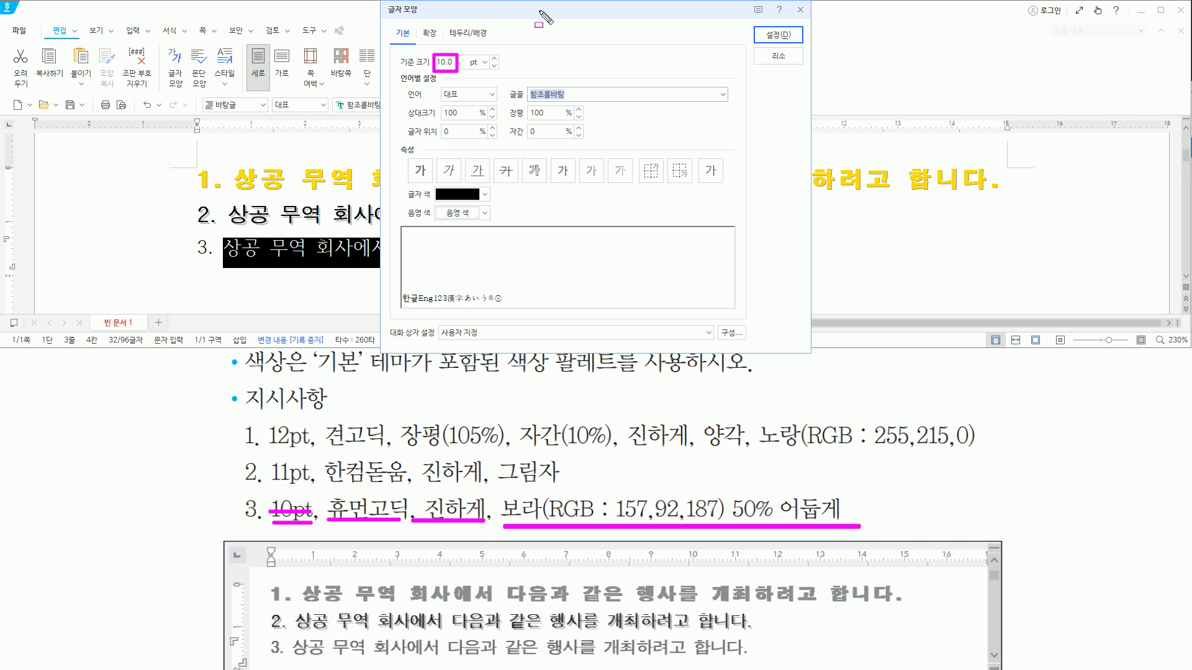
pyautogui.press('Escape')
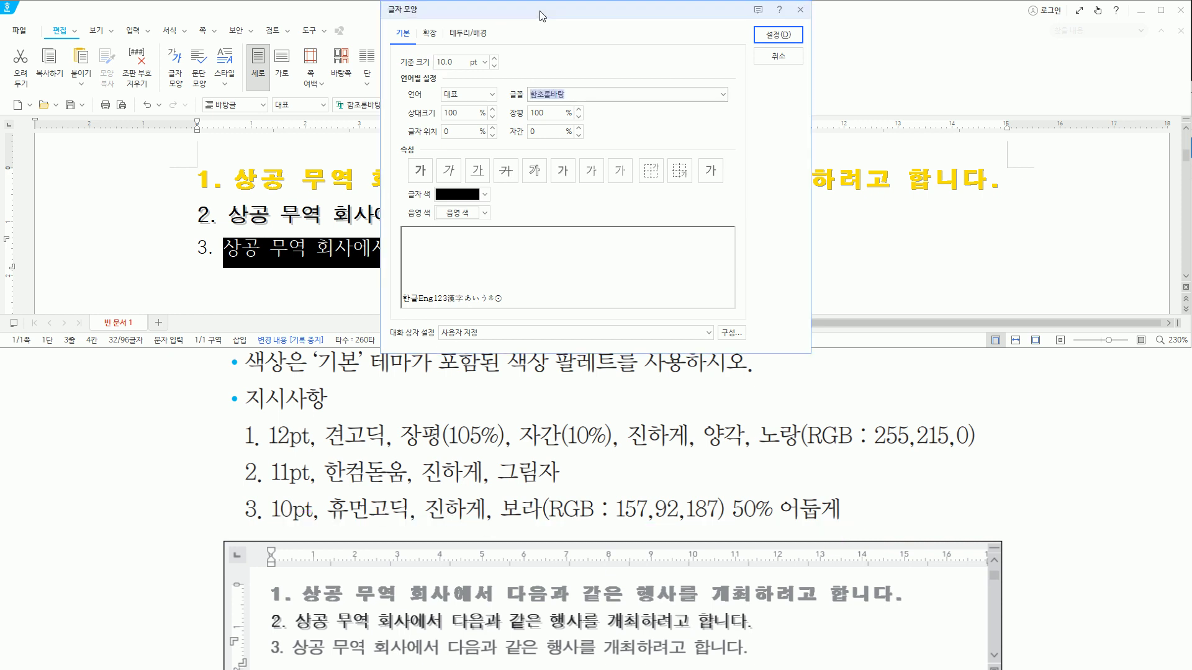
# - Set item 3's font to 휴먼고딕 and turn on bold (진하게)
pyautogui.write('휴')
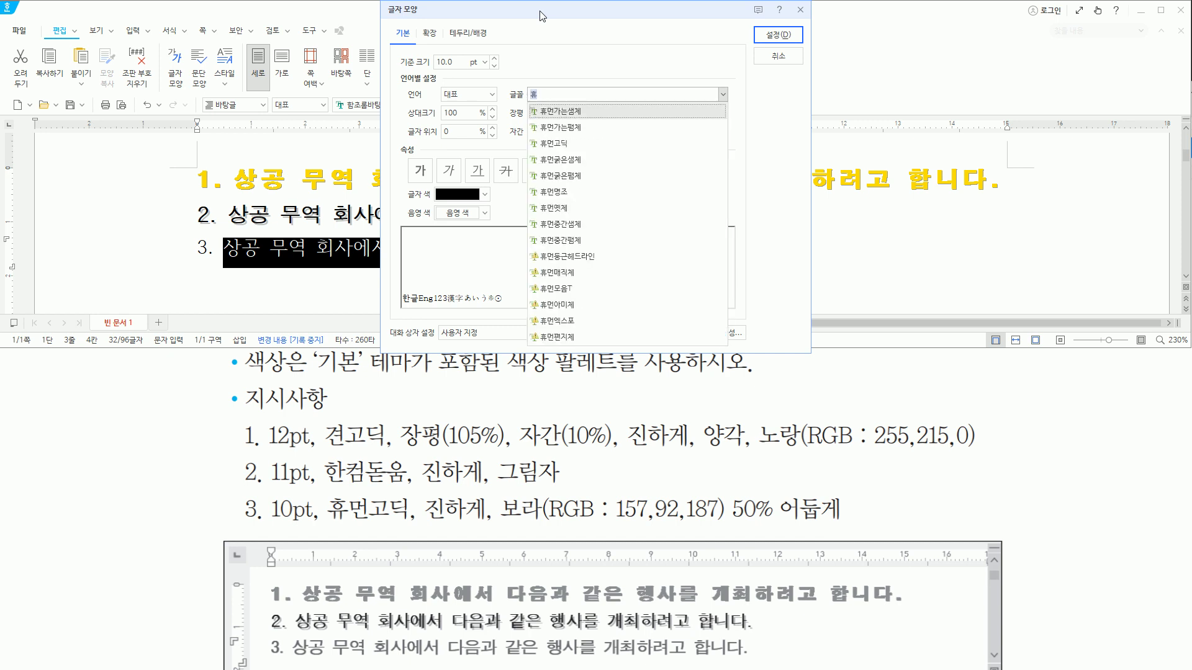
pyautogui.write('먼고딕')
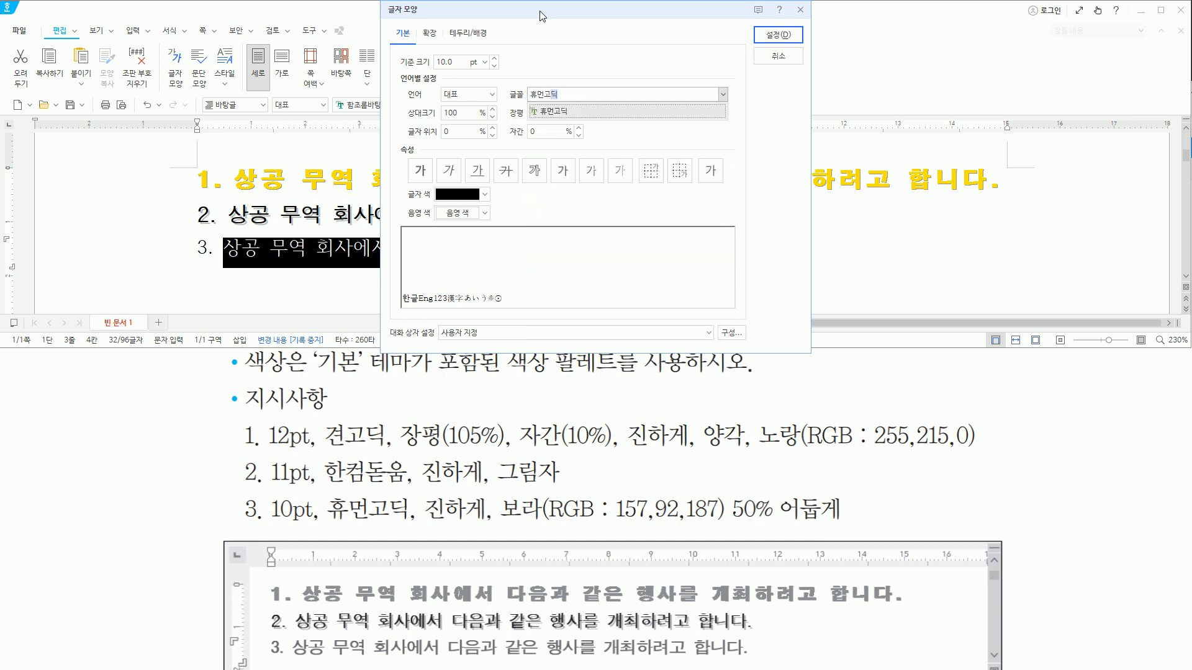
pyautogui.press('Return')
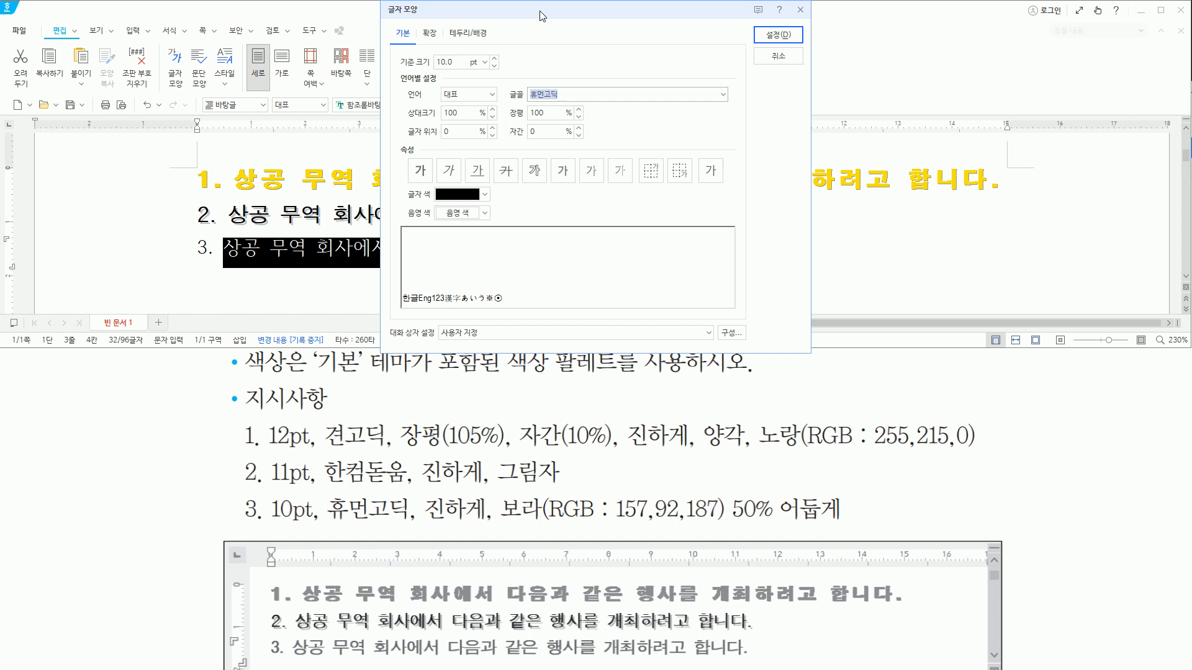
pyautogui.press('alt')
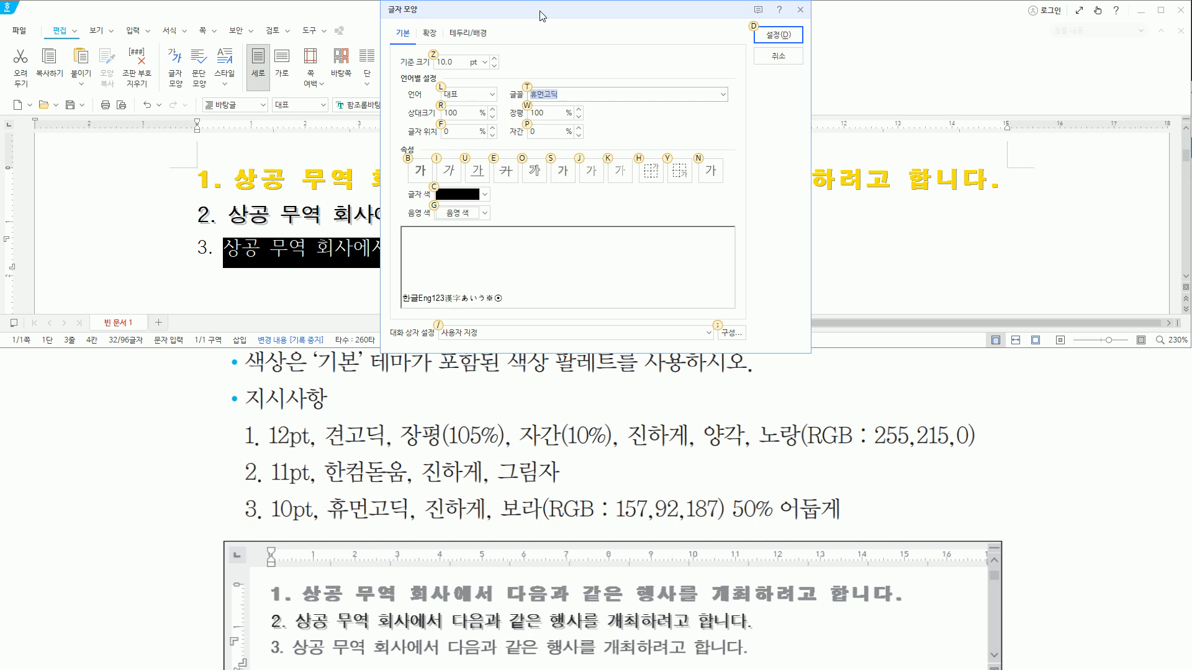
pyautogui.press('b')
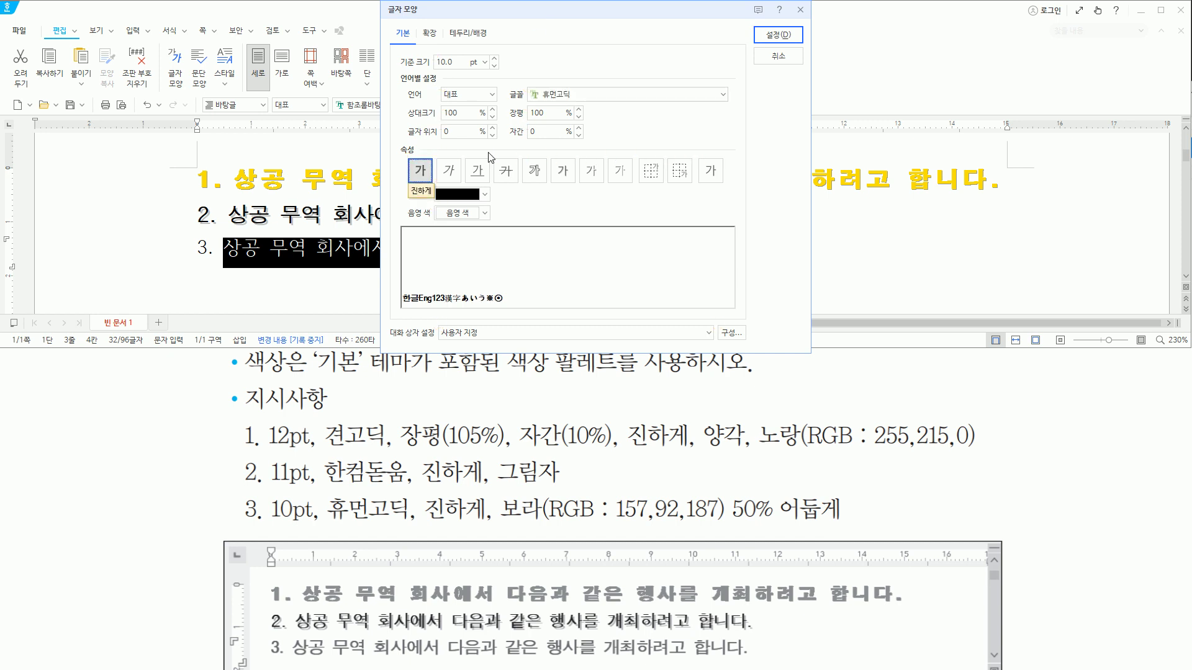
# - Set item 3's font colour to 보라 (RGB: 157,92,187) 50% 어둡게 and apply the character formatting
pyautogui.click(485, 194)
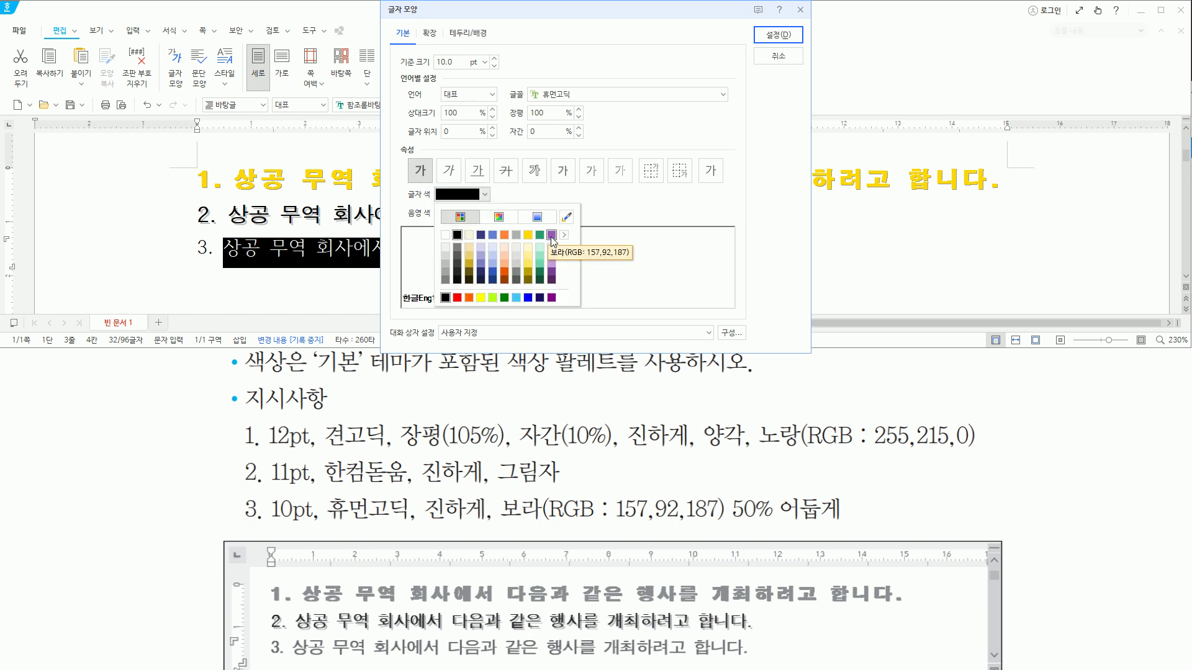
pyautogui.click(551, 280)
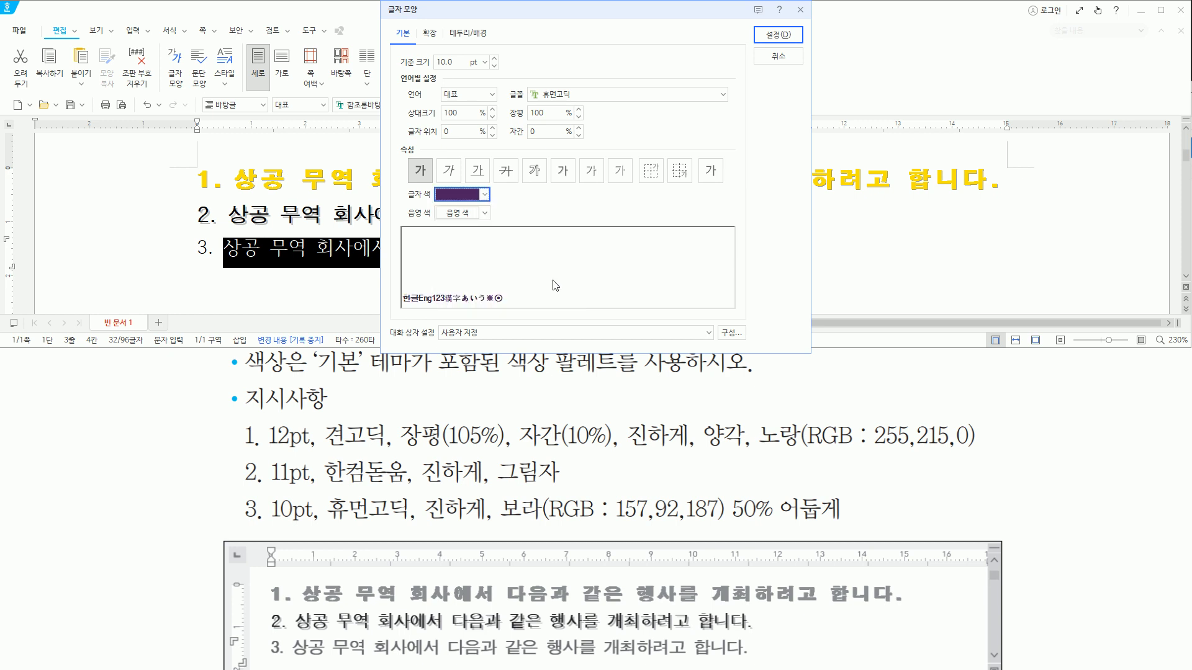
pyautogui.click(775, 40)
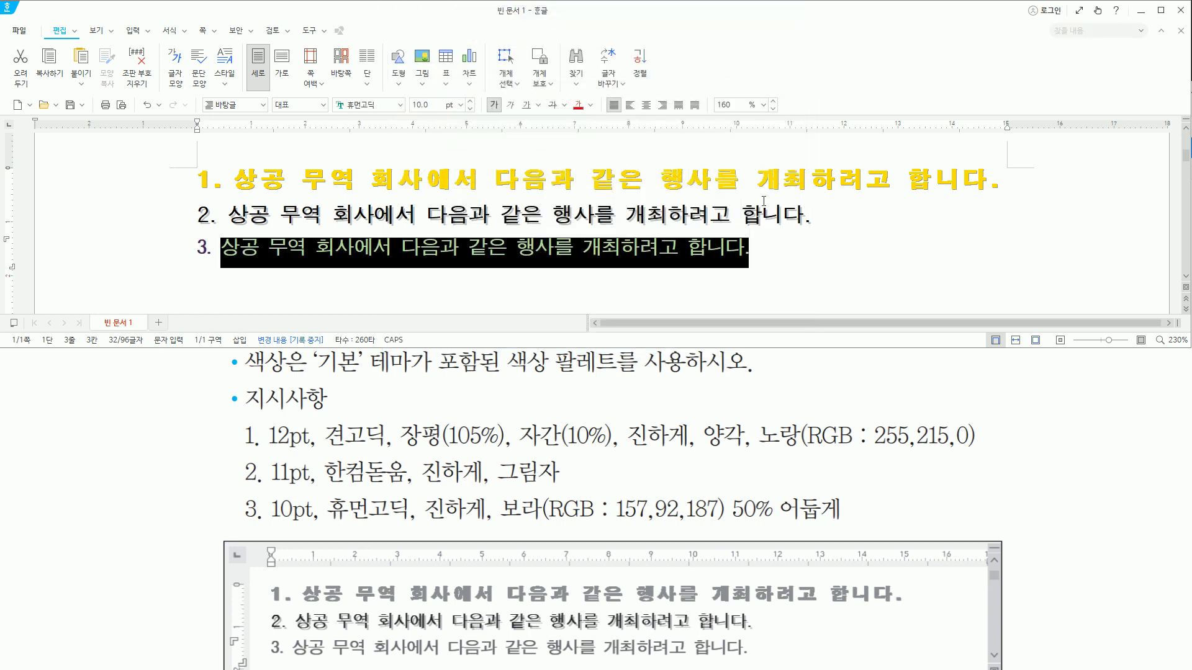
pyautogui.press('Up')
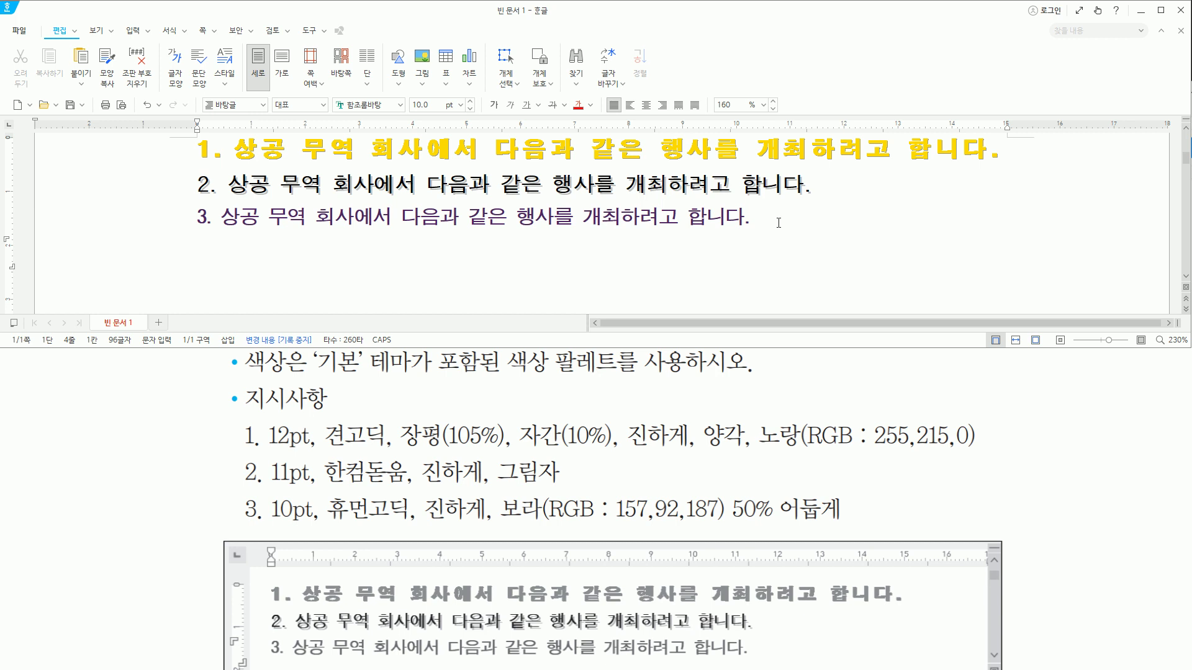
pyautogui.press('Hangul')
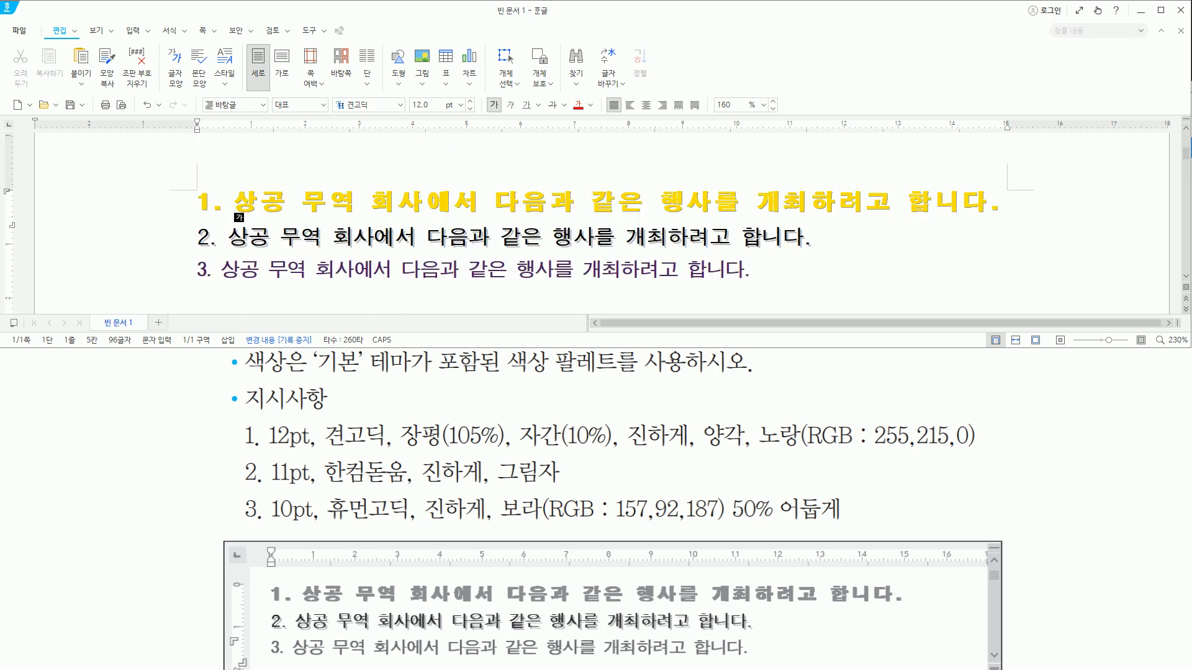